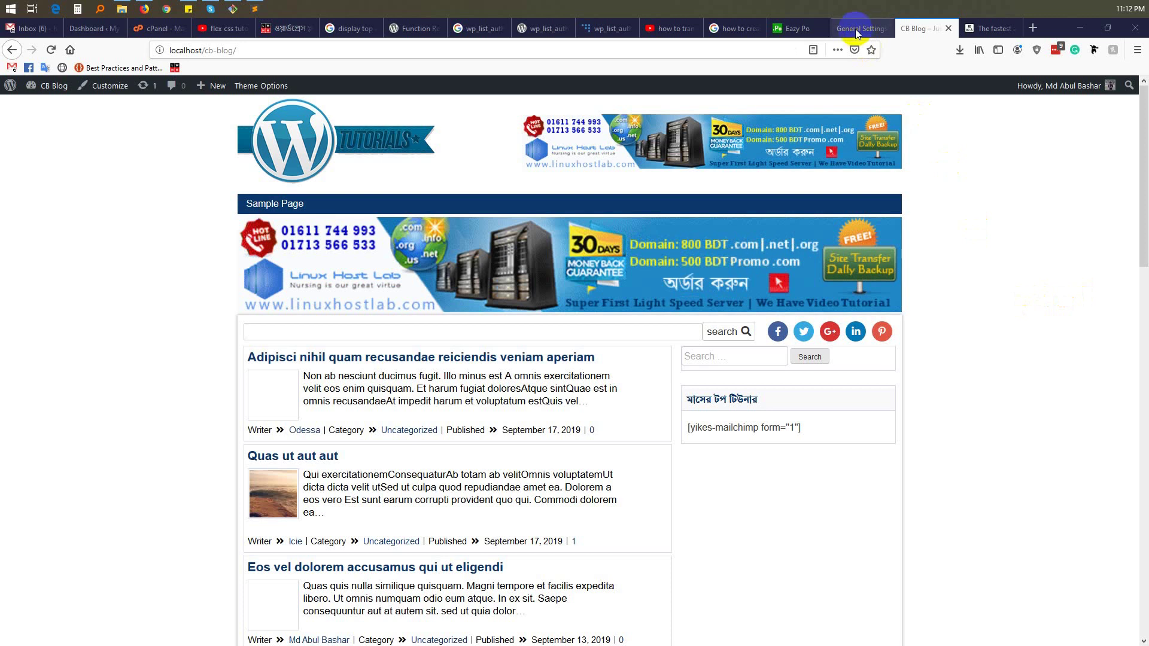
click(256, 429)
click(332, 398)
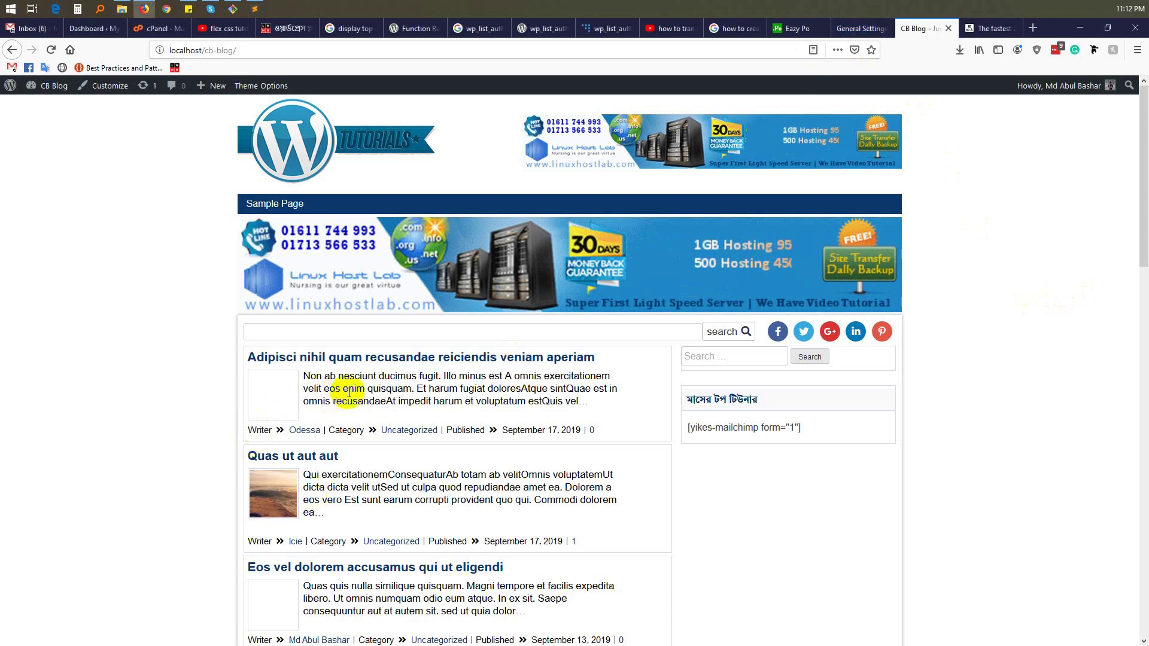
Set the site language to বাংলা in the WordPress general settings and save the changes.
click(846, 28)
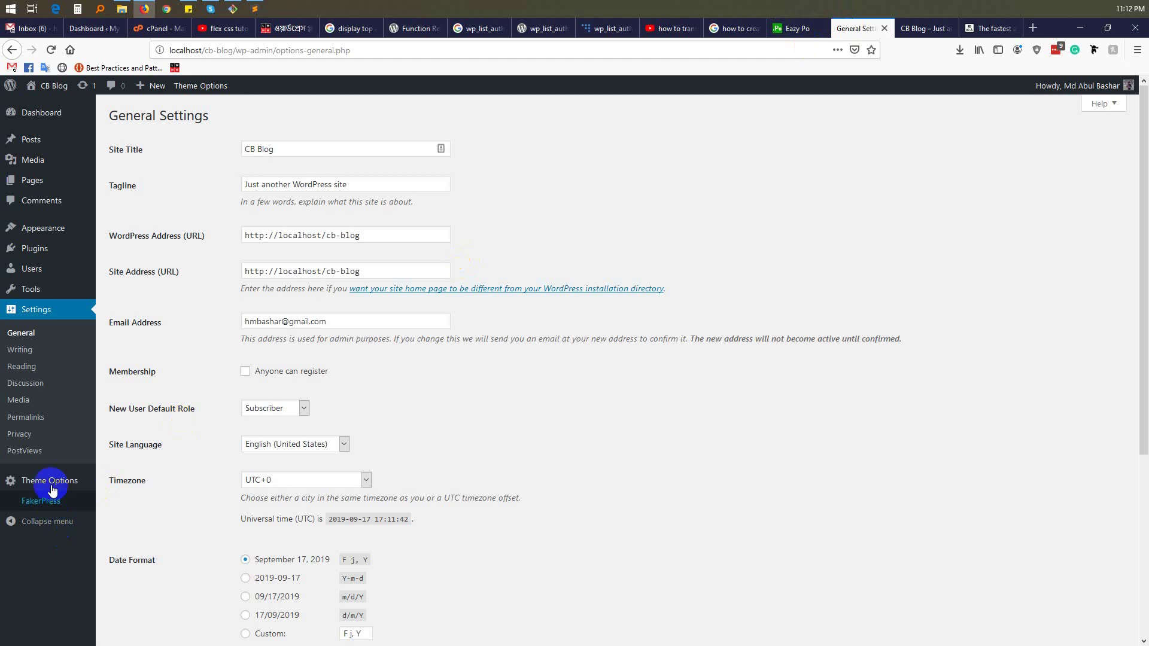
click(294, 447)
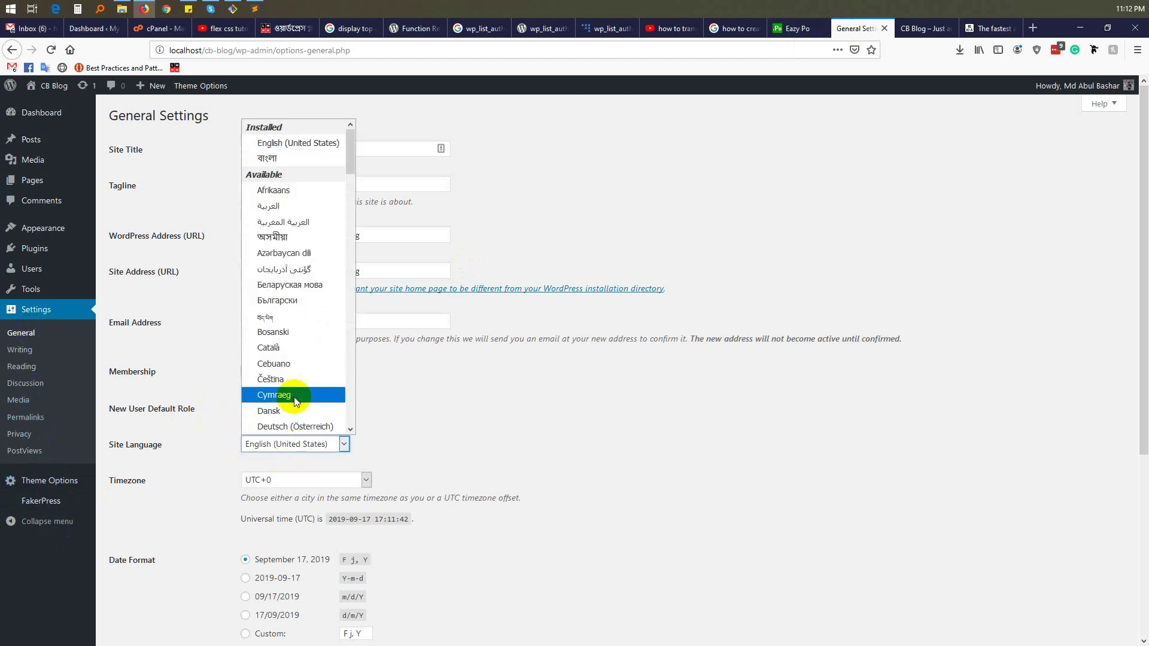
scroll(275, 270, down, 4)
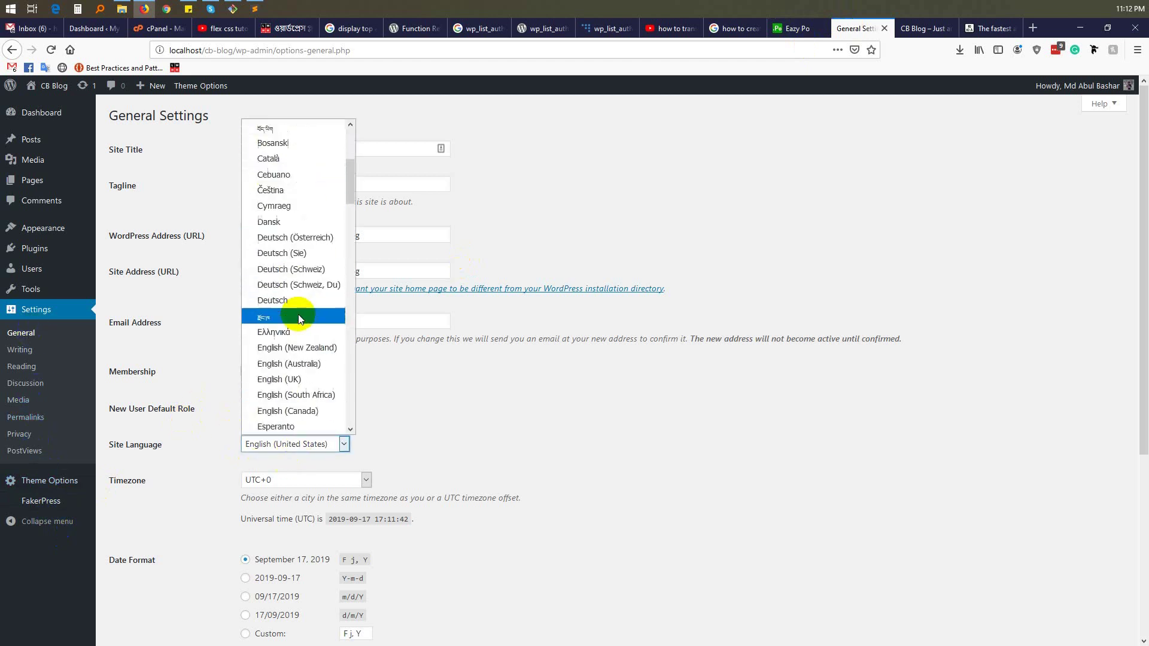
scroll(293, 335, up, 4)
scroll(301, 366, down, 4)
scroll(293, 395, up, 4)
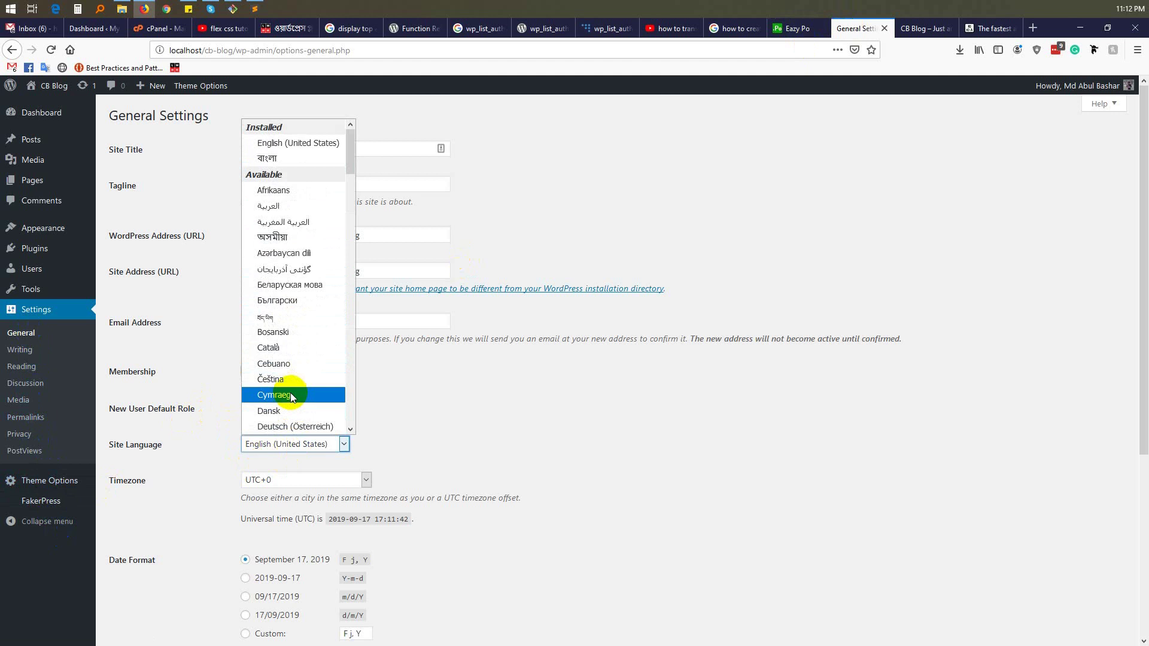
click(275, 159)
scroll(610, 436, down, 5)
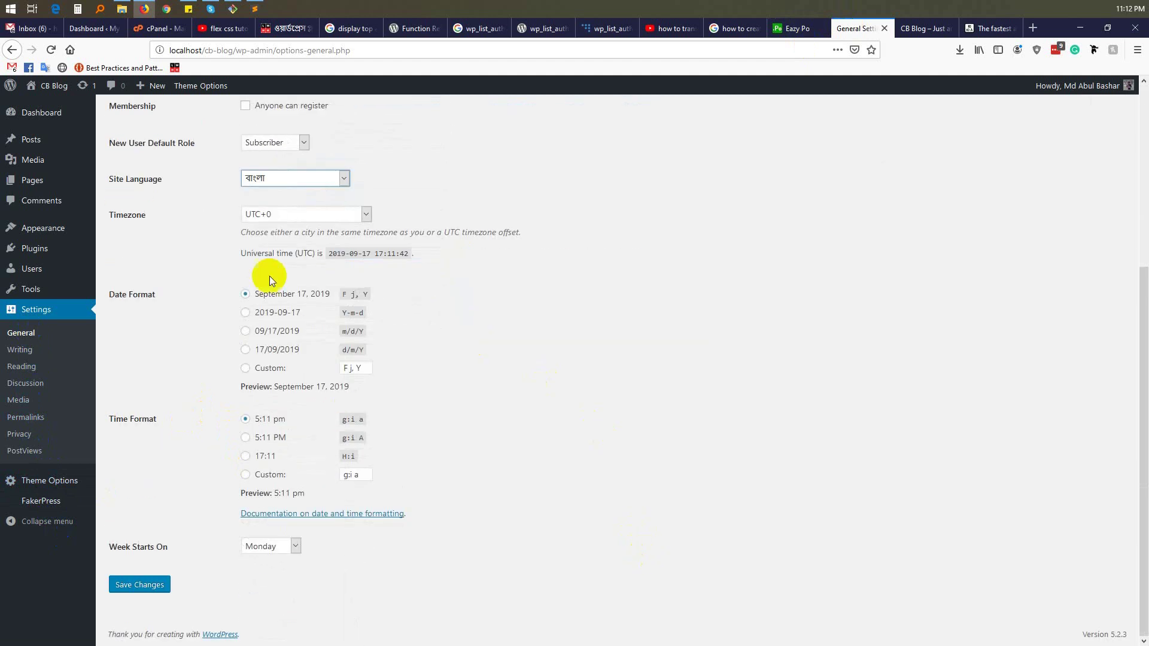
click(139, 585)
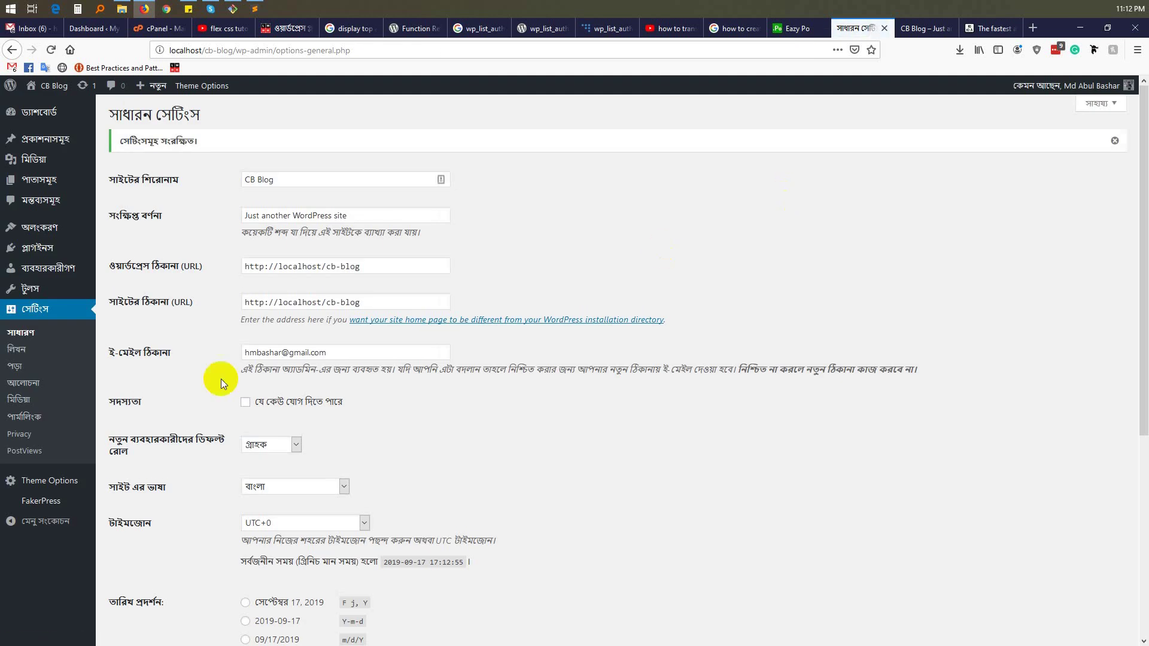
Reload the CB Blog front page and examine the Writer label under the first post.
mouse_move(72, 486)
click(922, 28)
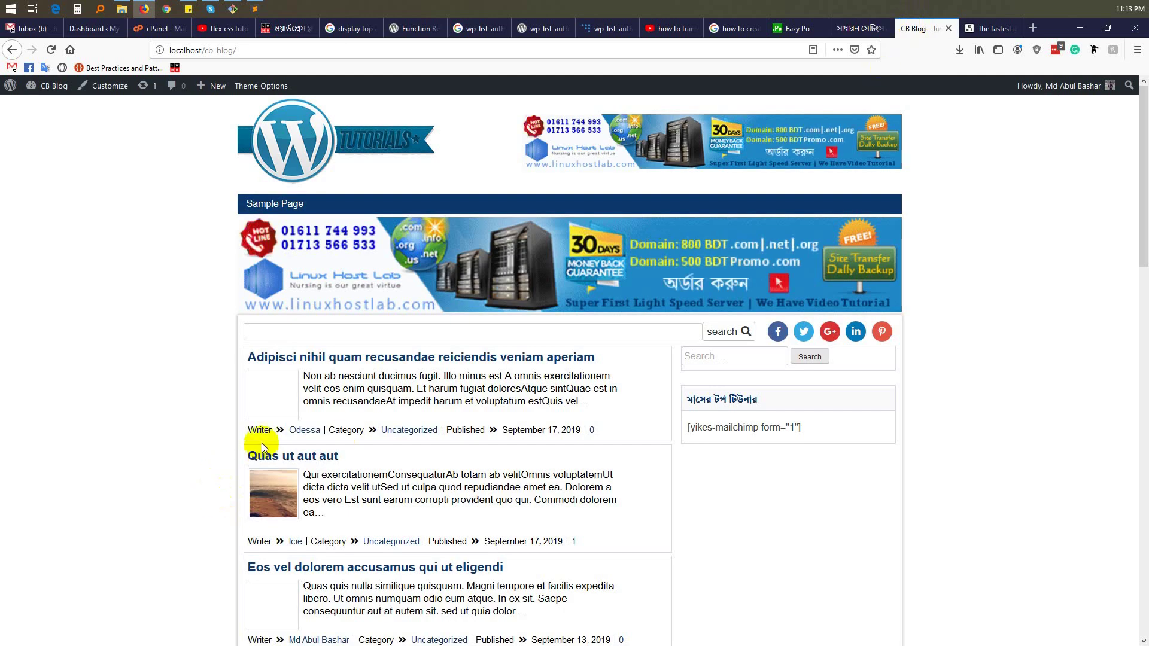
right_click(139, 311)
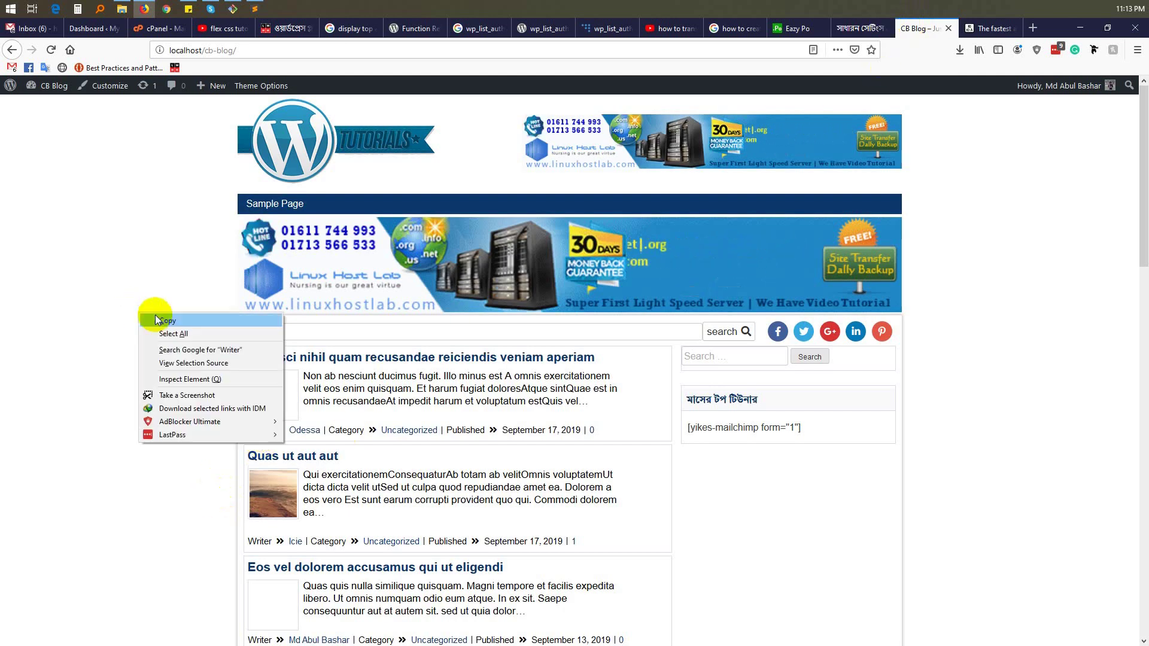
click(198, 310)
click(100, 282)
right_click(101, 283)
click(193, 295)
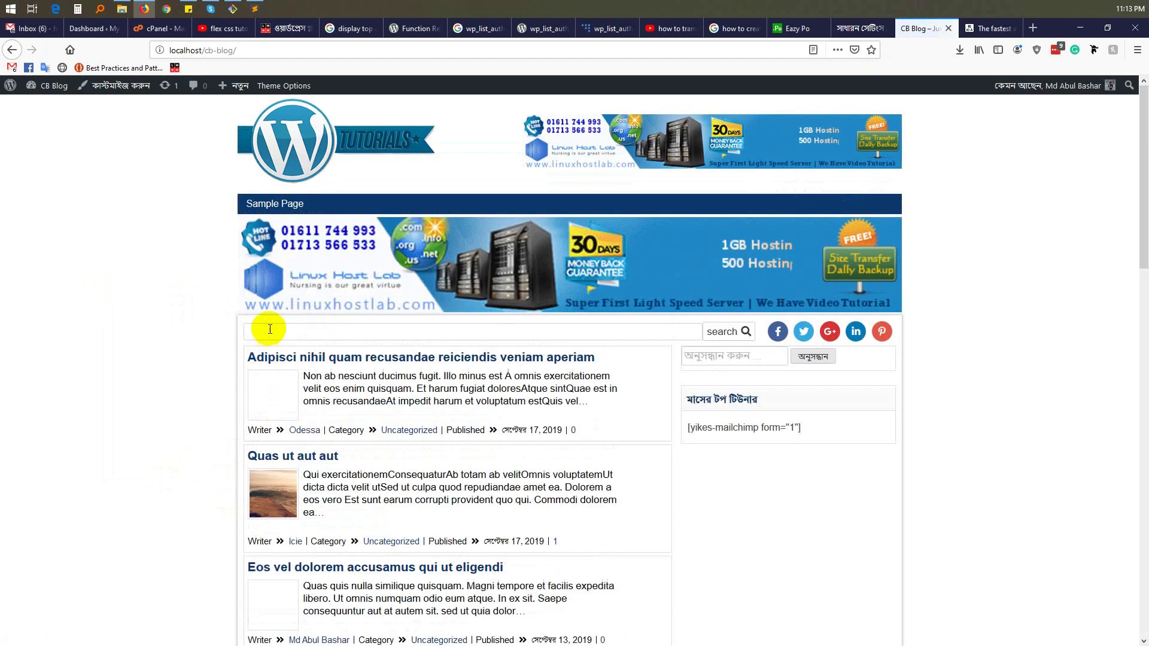
double_click(260, 430)
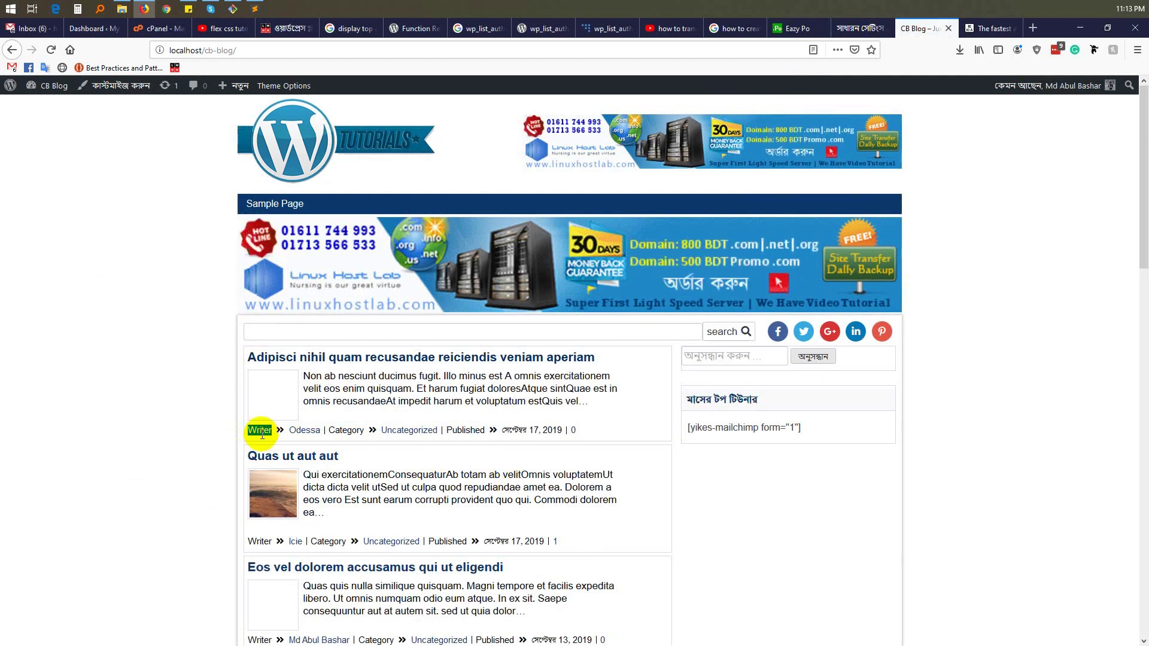
click(141, 426)
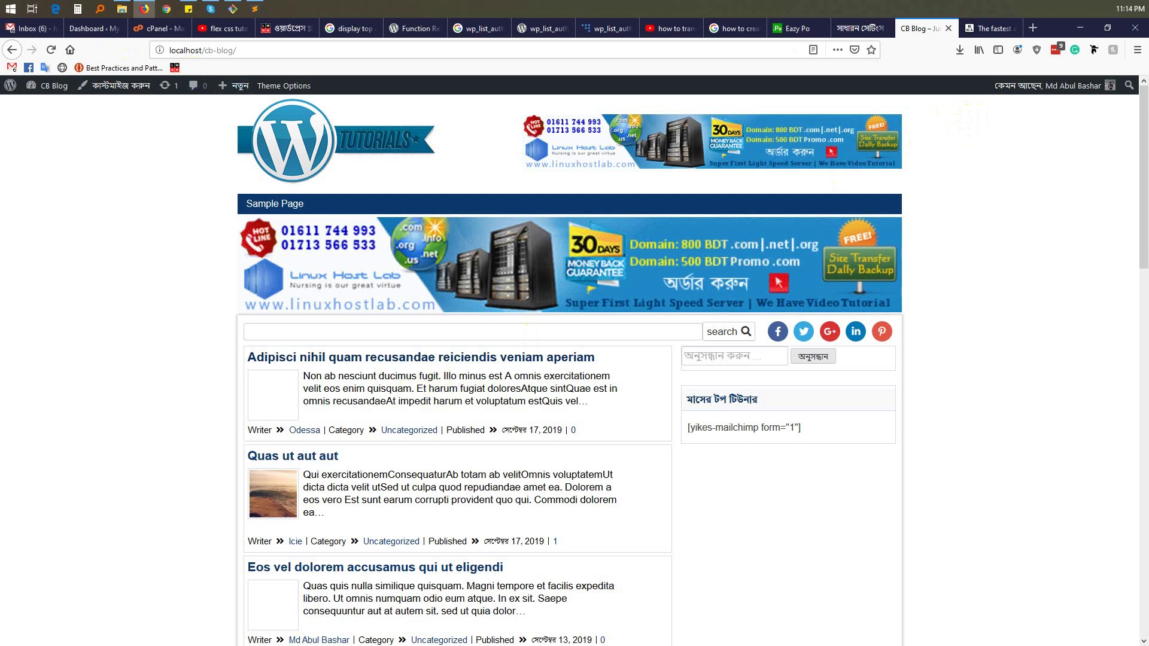
View the Poedit download page, launch the installed Poedit program and minimise its window.
click(987, 30)
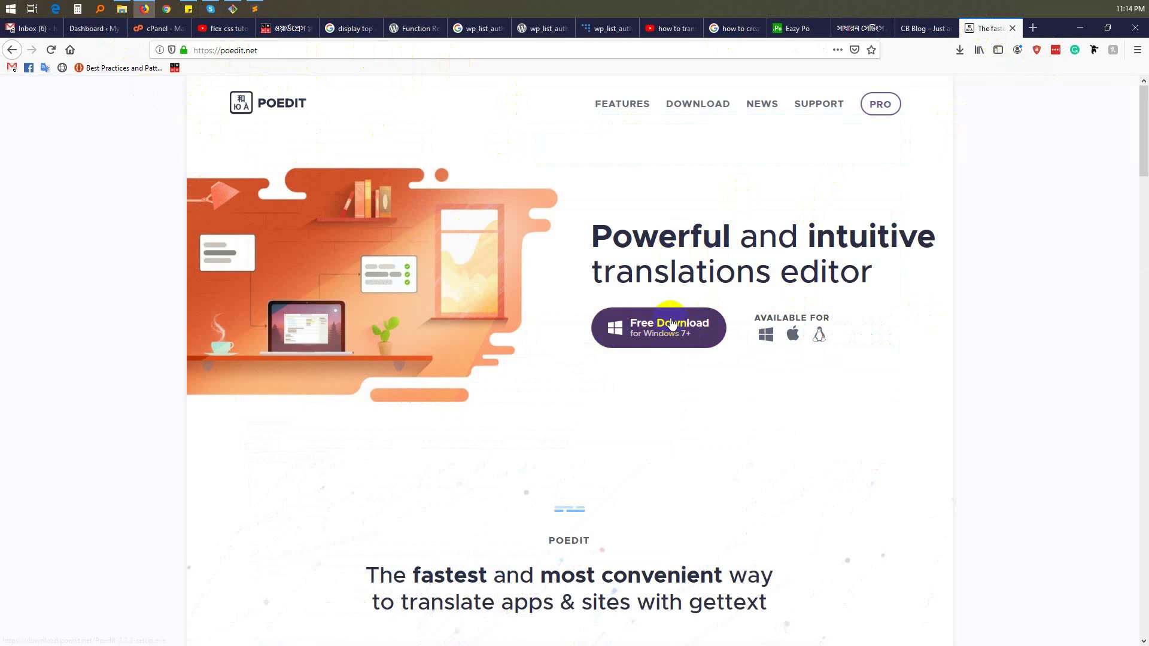
click(11, 7)
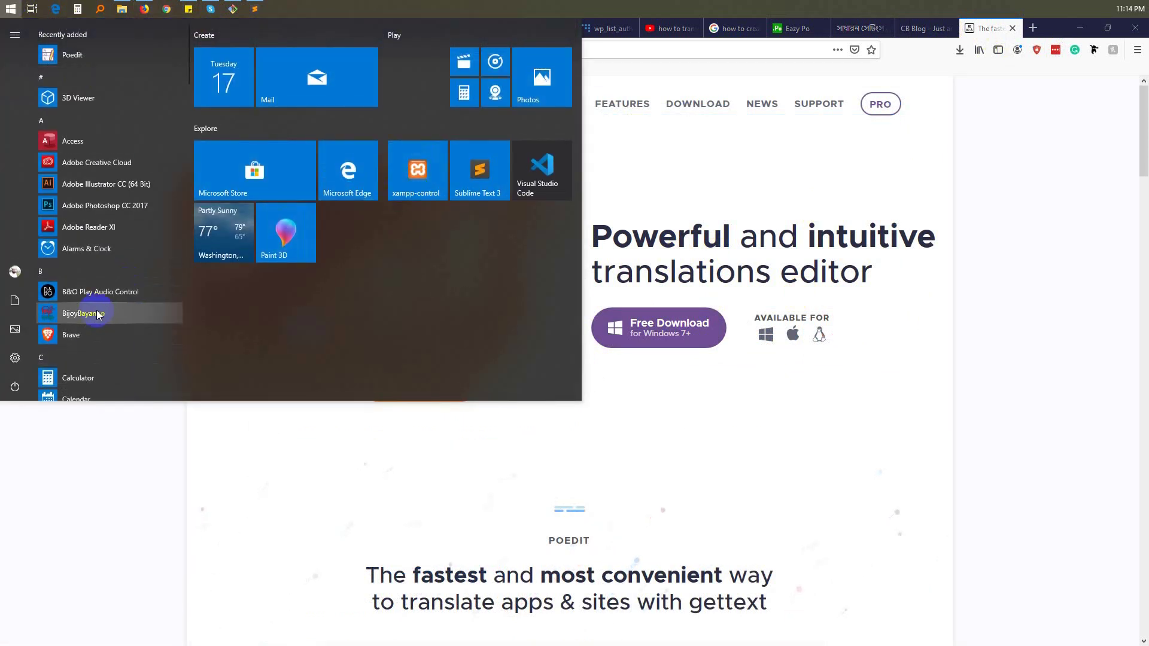
click(78, 57)
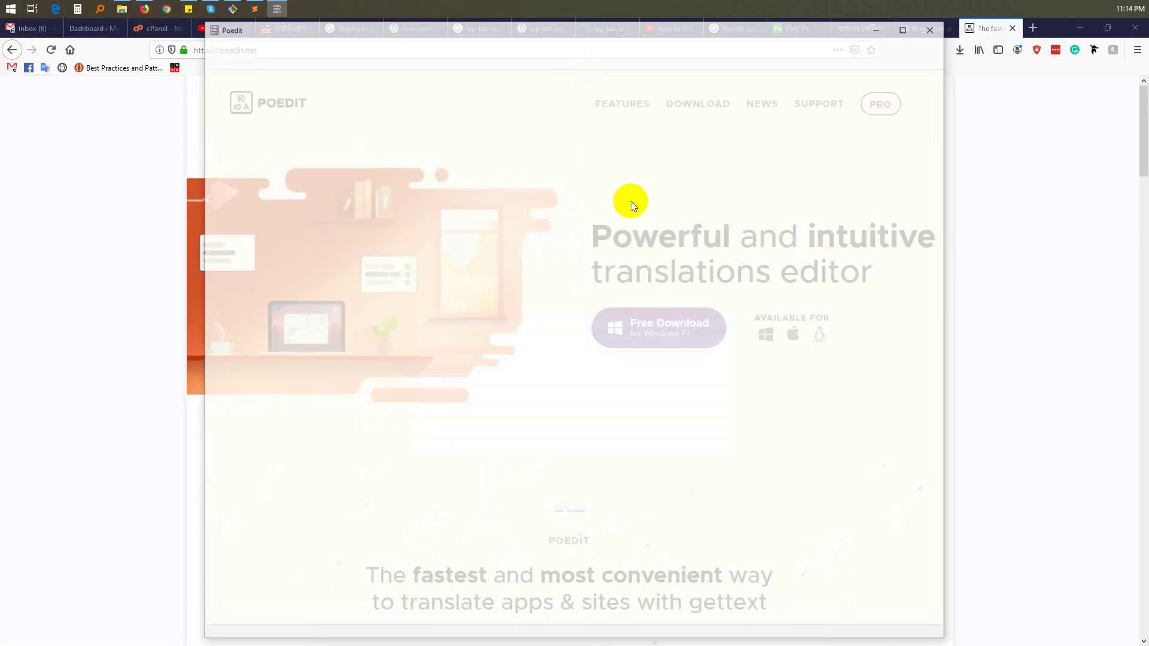
click(880, 28)
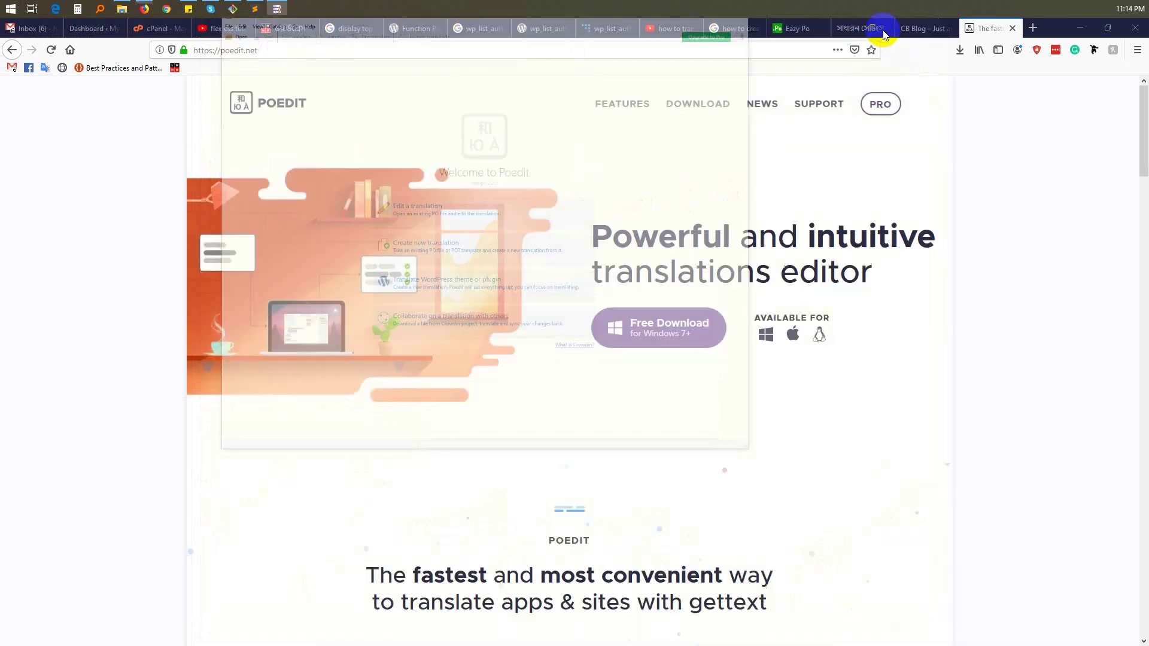
Switch to File Explorer, look into the languages folder of the cbblog theme and return to the theme folder.
click(121, 9)
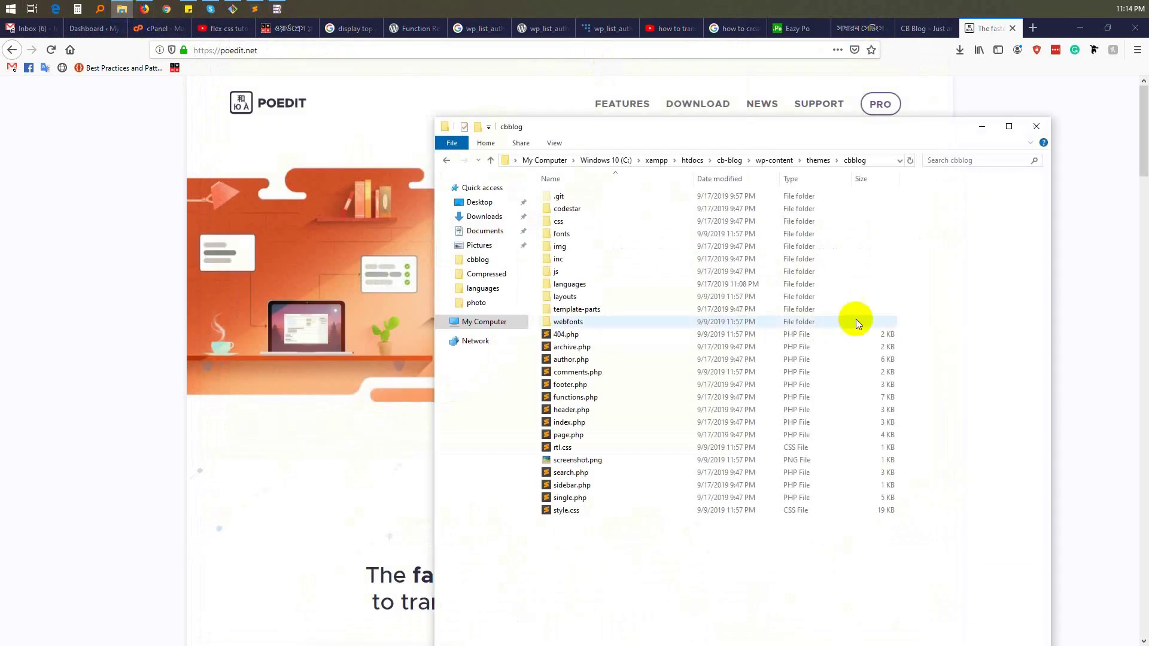
click(820, 160)
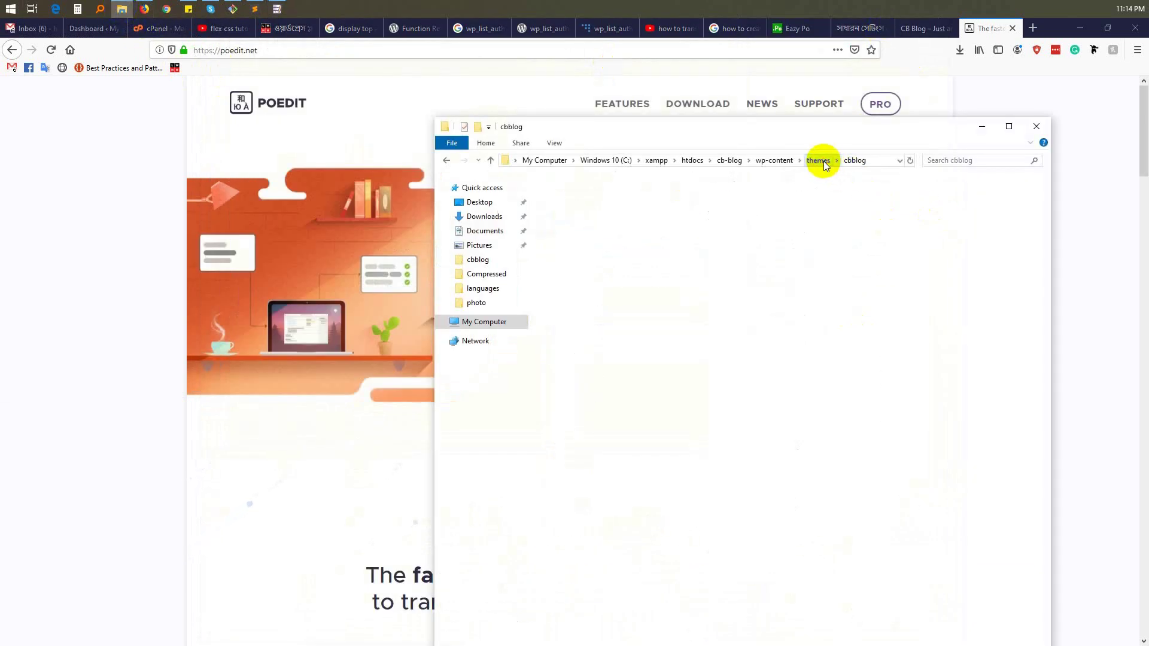
double_click(574, 194)
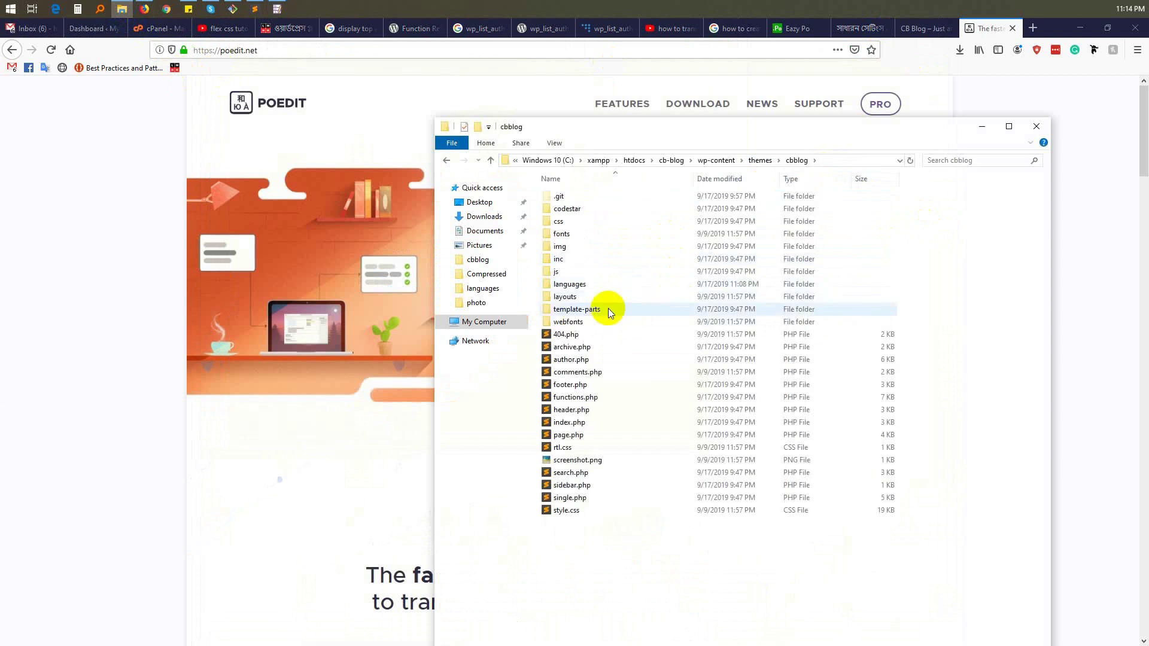
double_click(599, 285)
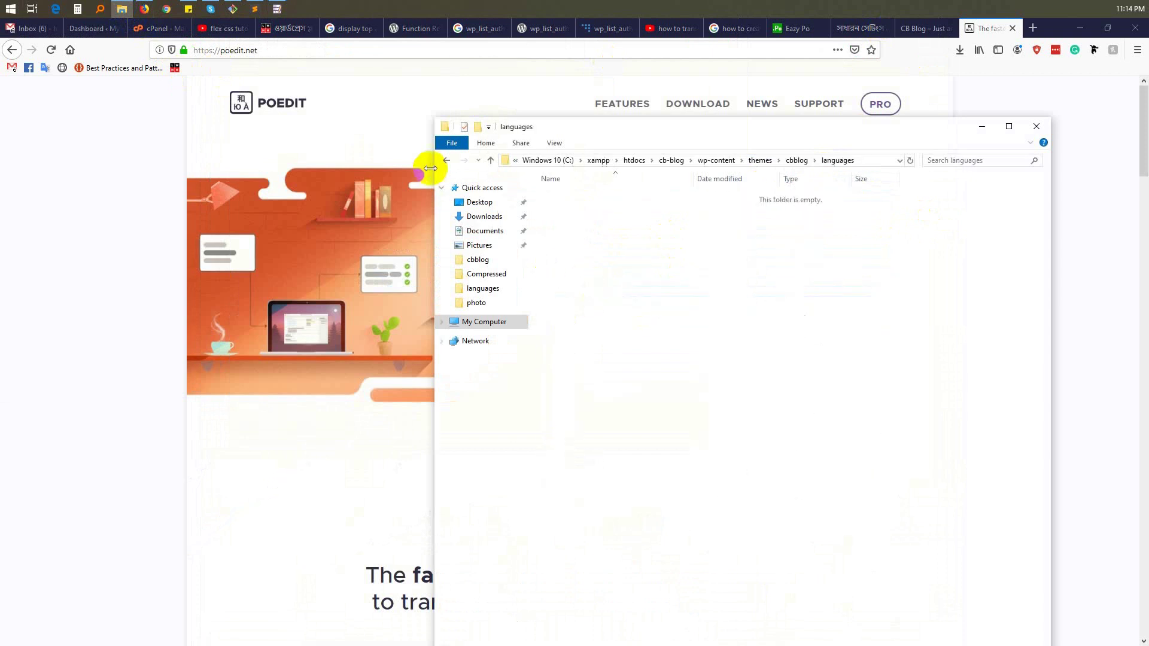
click(446, 161)
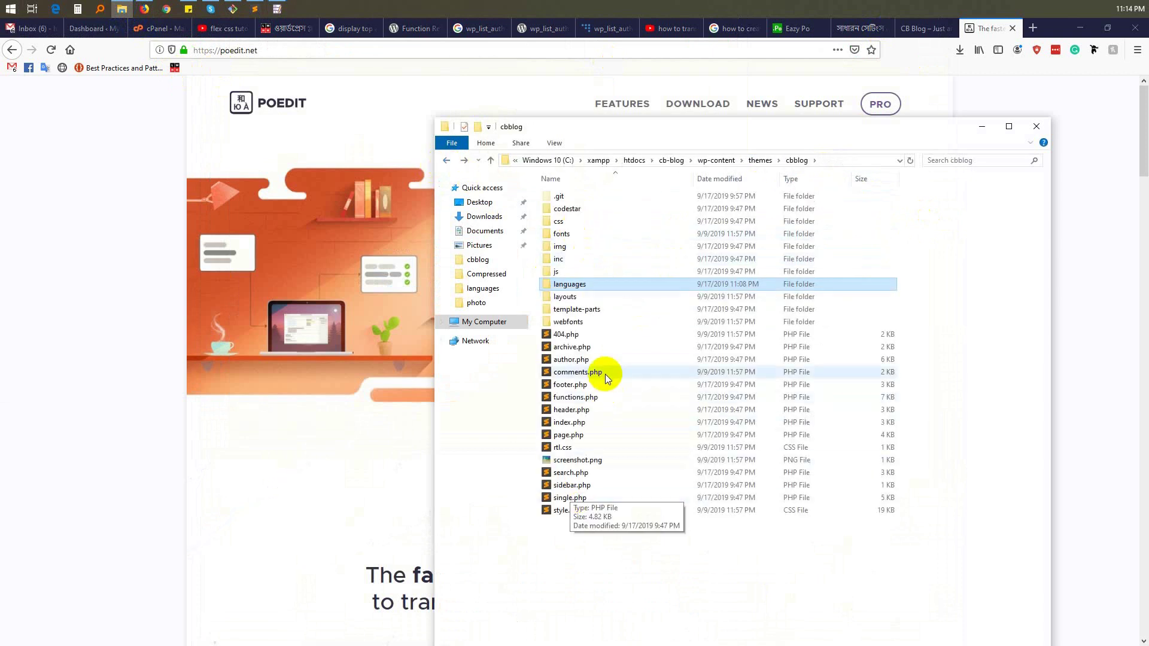
Open the theme's functions.php in Sublime Text and examine the load_theme_textdomain call's cbblog text domain and /languages path.
double_click(594, 398)
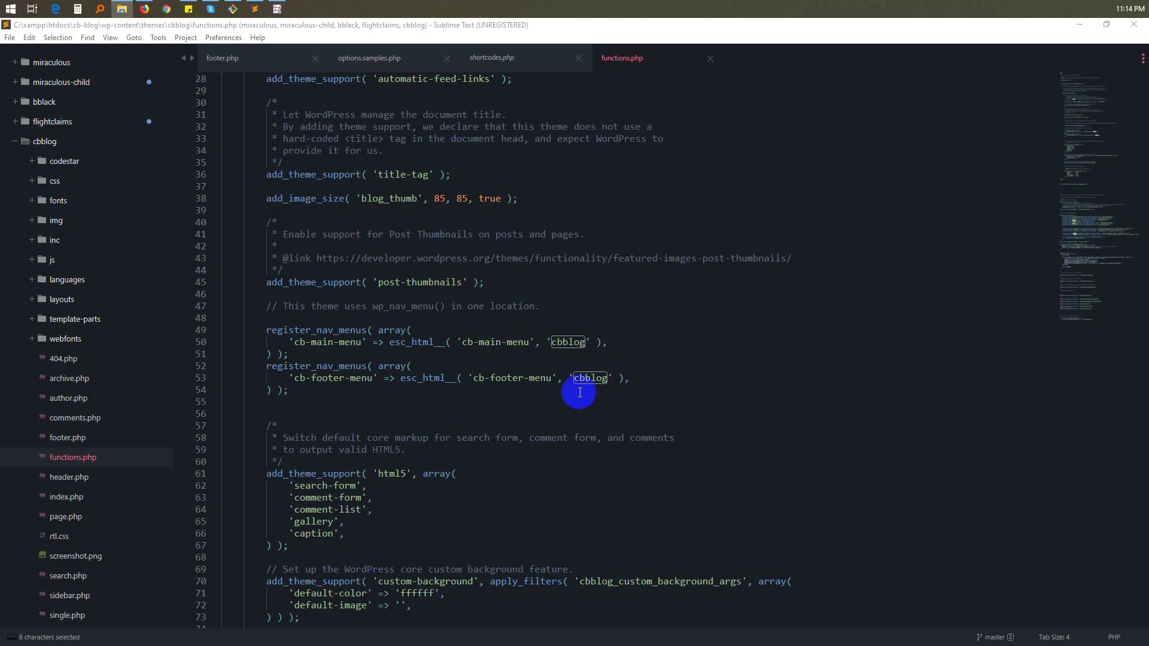
scroll(350, 334, up, 7)
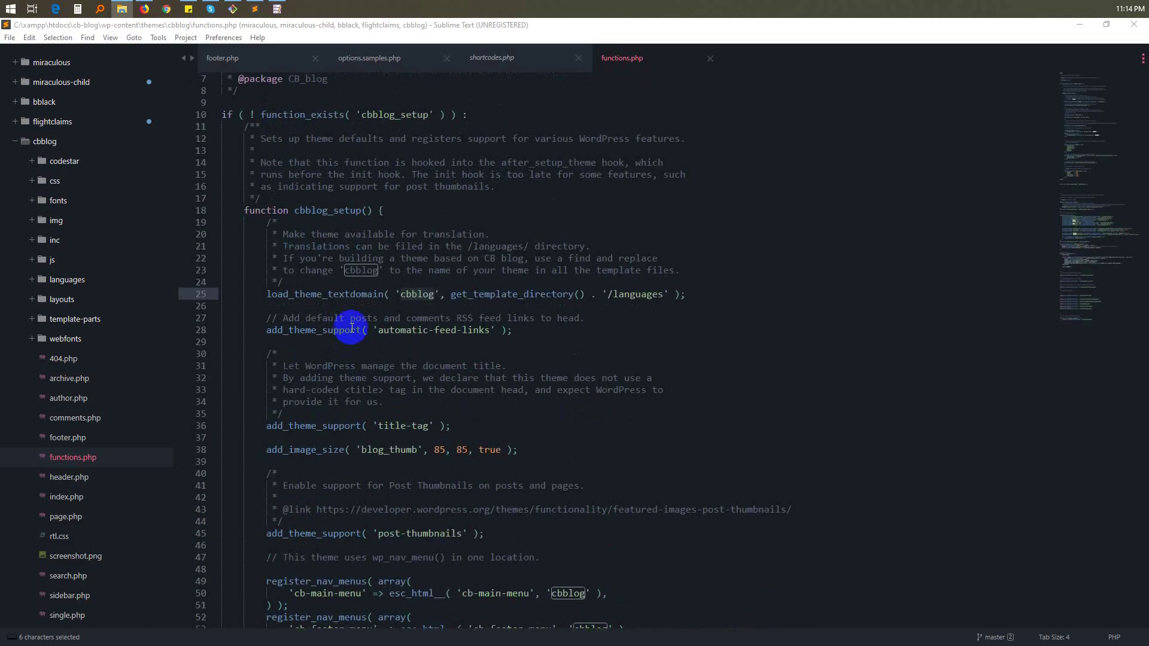
double_click(293, 294)
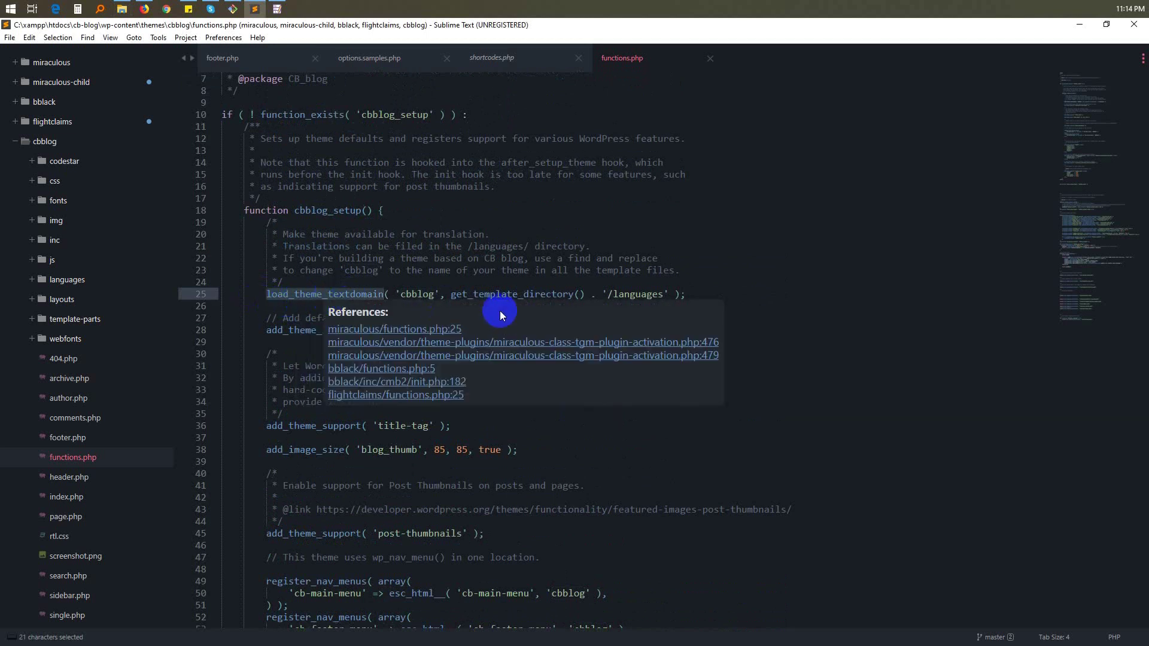
click(417, 293)
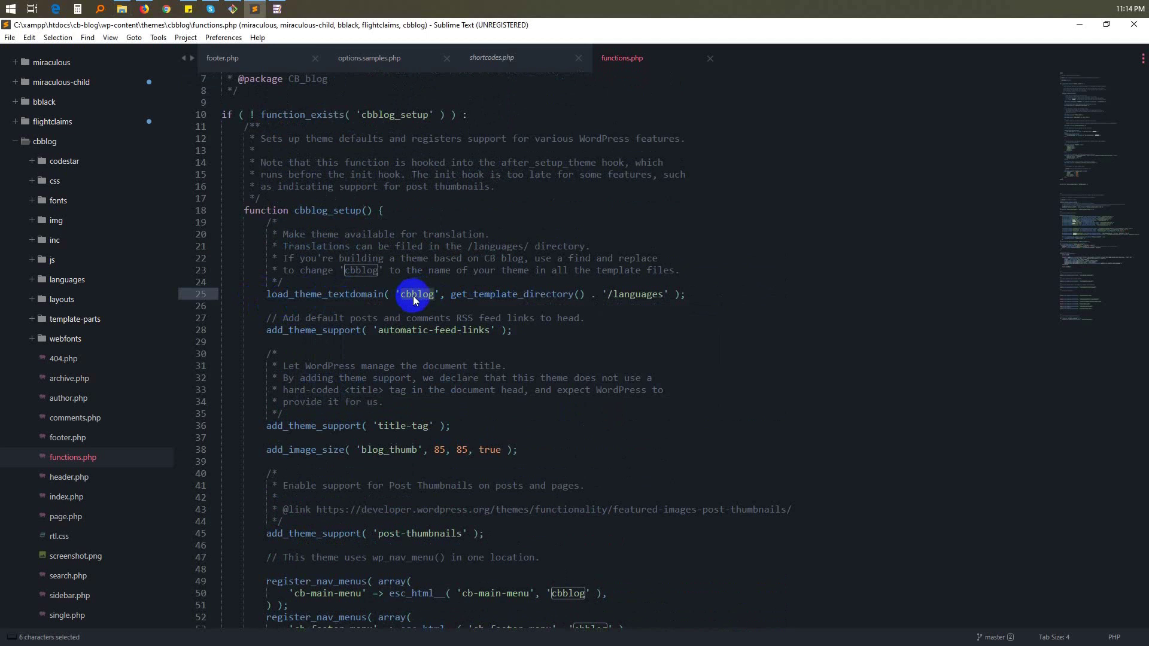
click(638, 302)
double_click(638, 296)
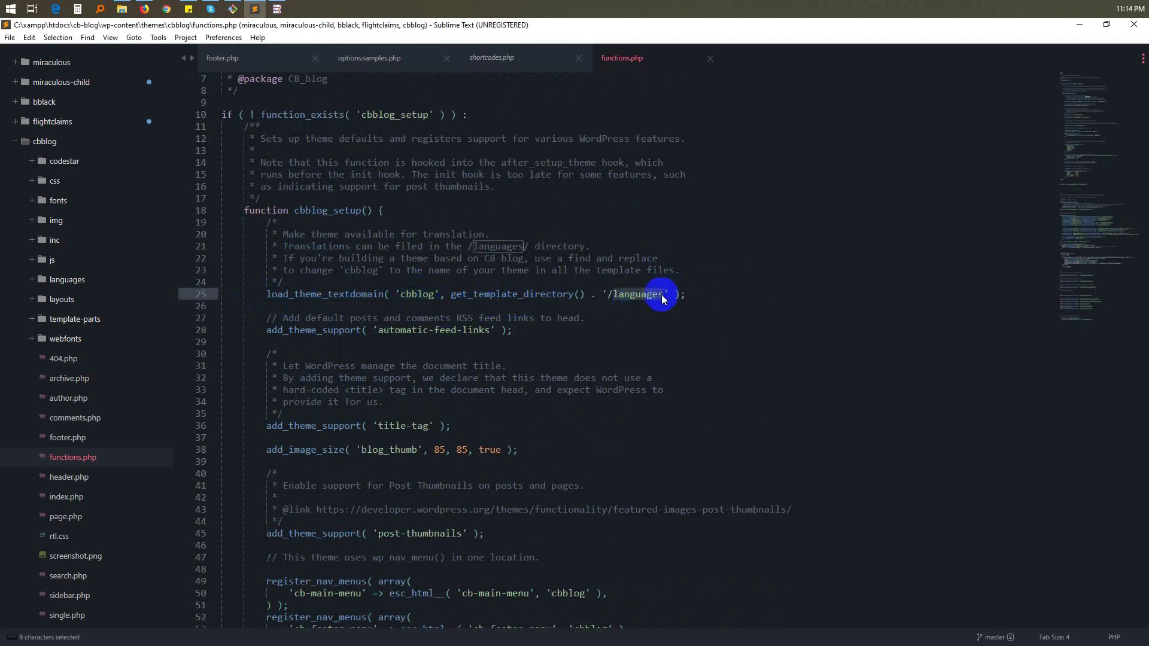
click(405, 297)
double_click(623, 296)
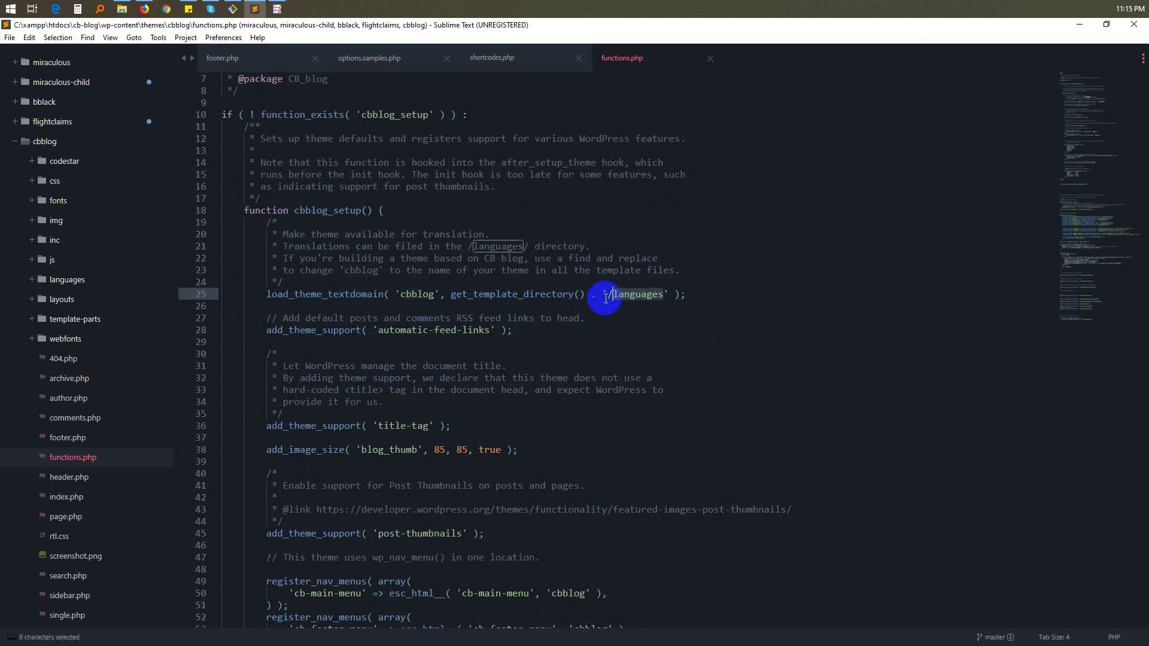
Go back to File Explorer, check the theme's languages folder again and minimise the Explorer window.
click(1080, 28)
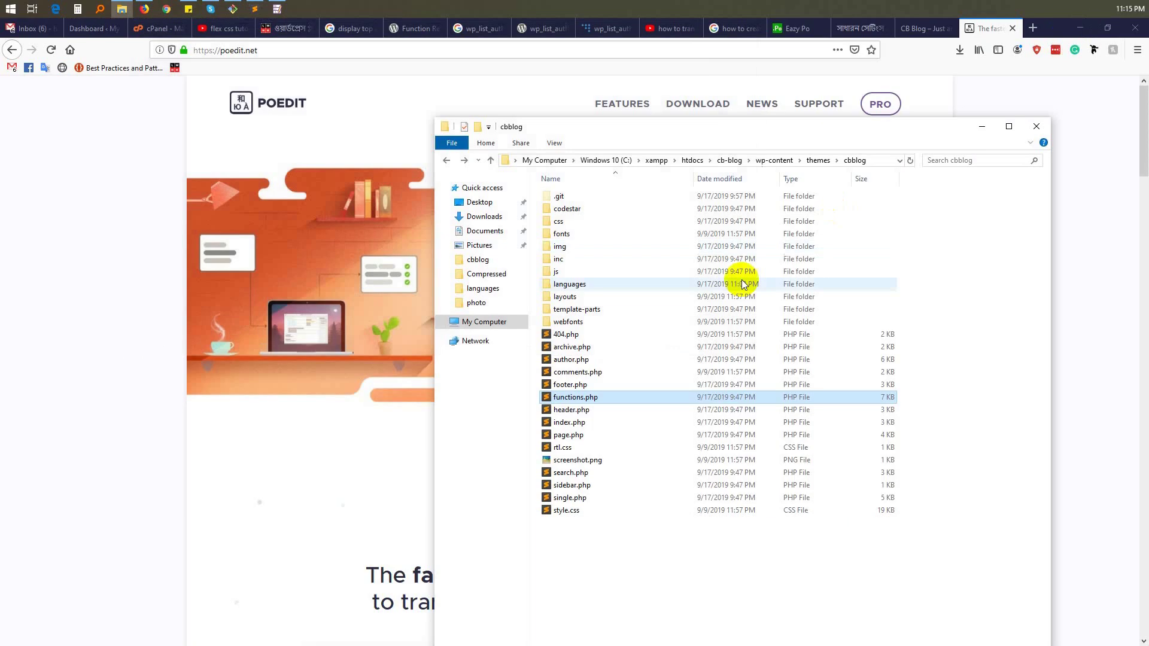
double_click(591, 285)
click(447, 160)
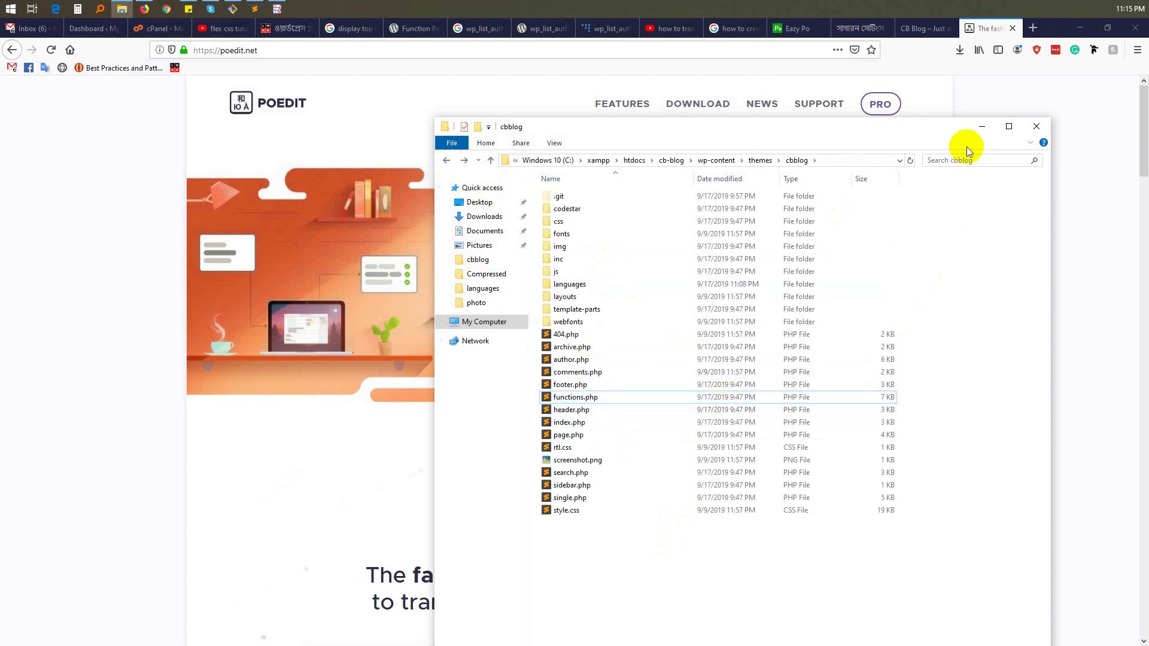
click(987, 127)
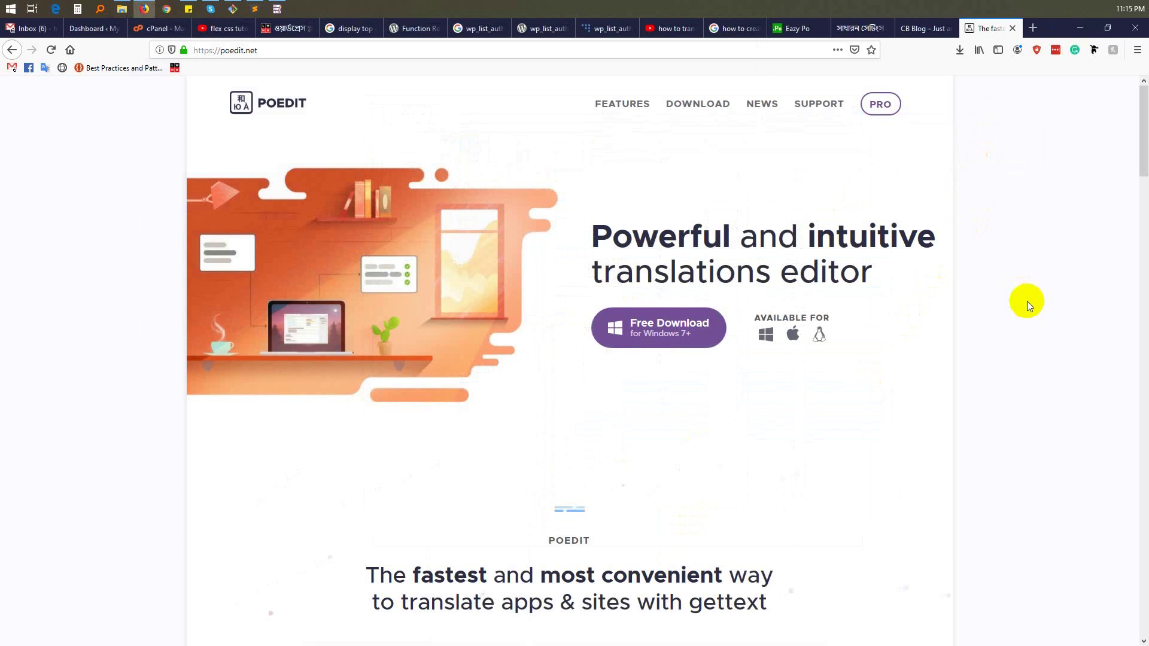
Switch to Poedit and try to translate a WordPress theme or plugin, declining the Pro upgrade.
click(418, 207)
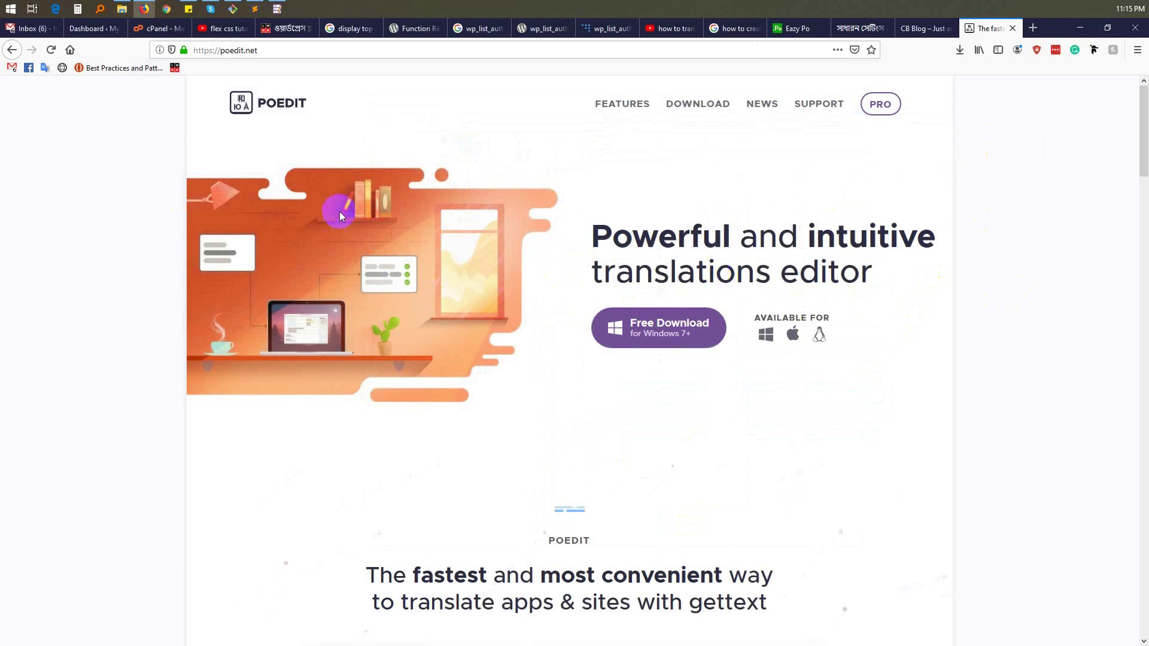
click(277, 8)
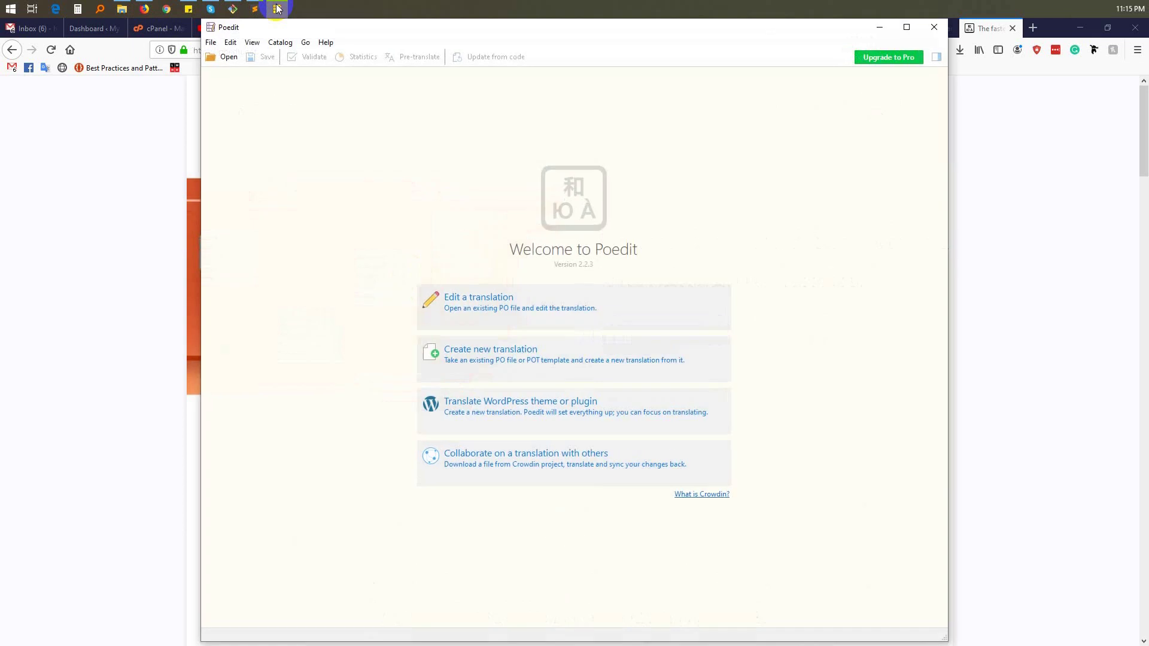
click(512, 413)
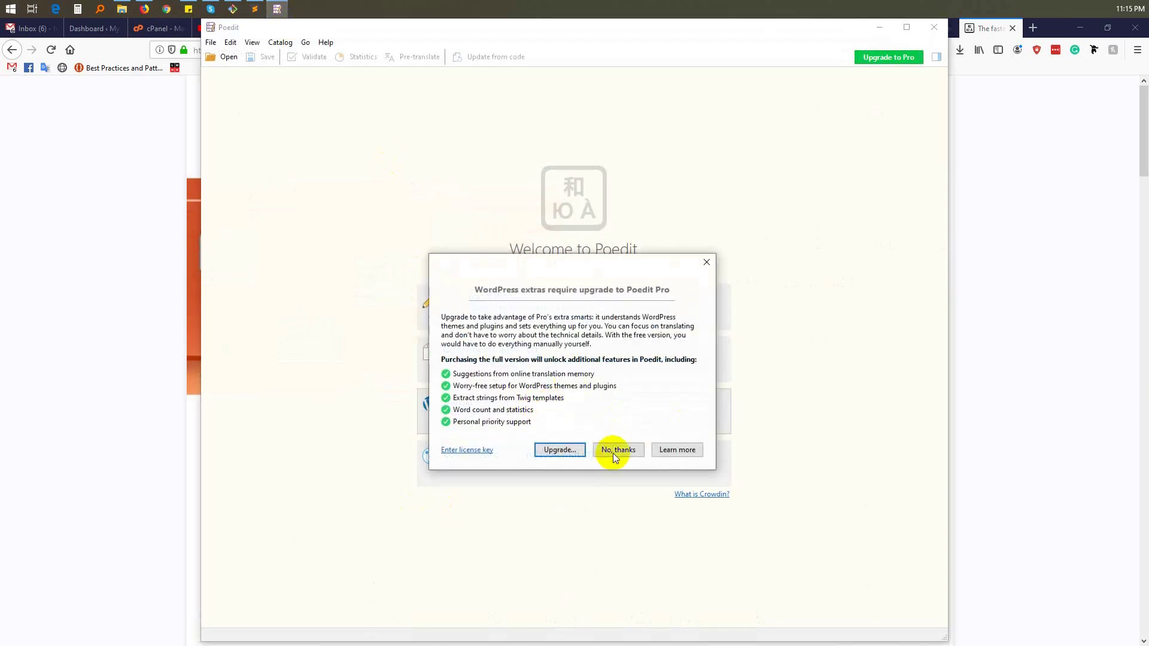
click(619, 453)
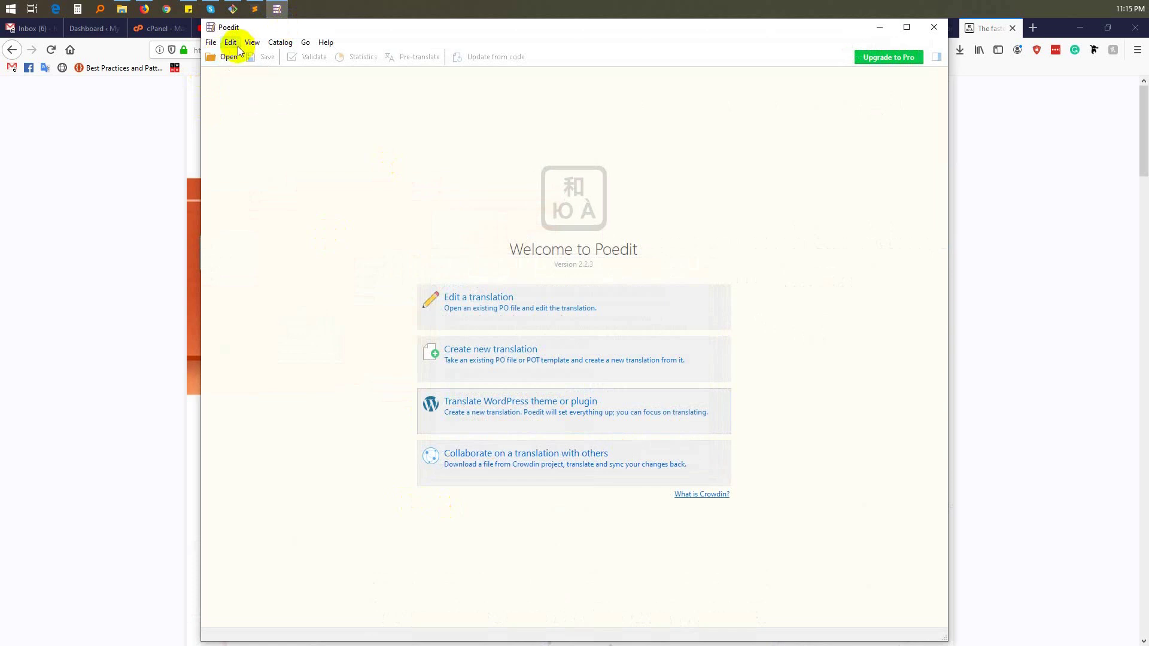
Create a new blank translation in Poedit with Bengali (Bangladesh) as the translation language.
click(211, 43)
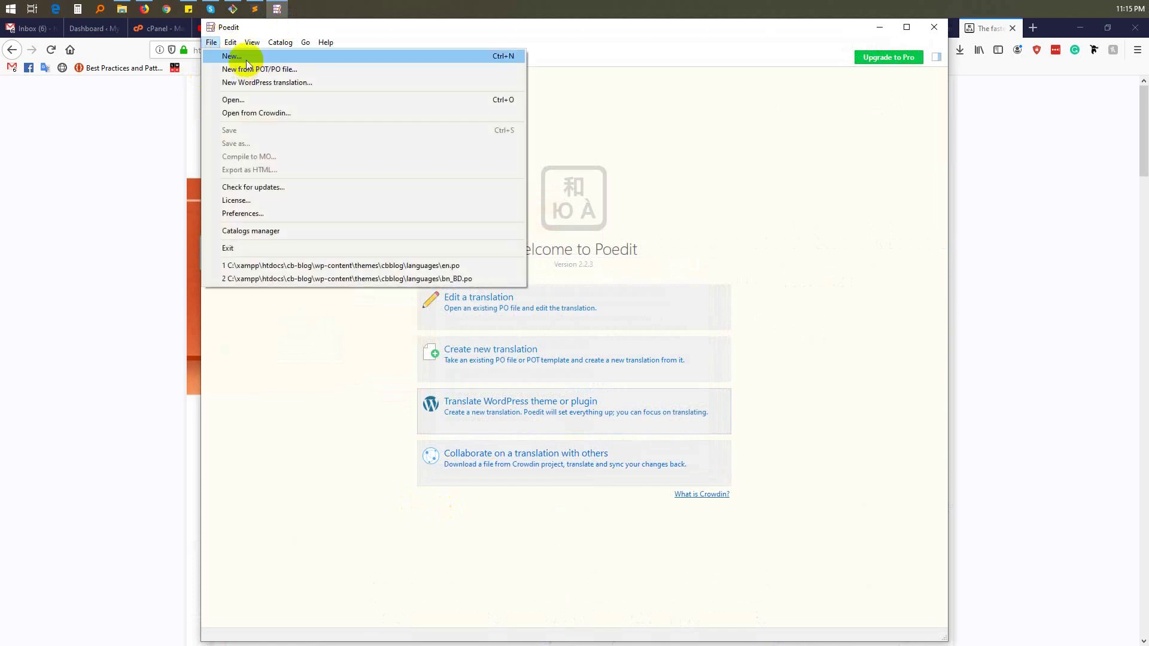
click(245, 57)
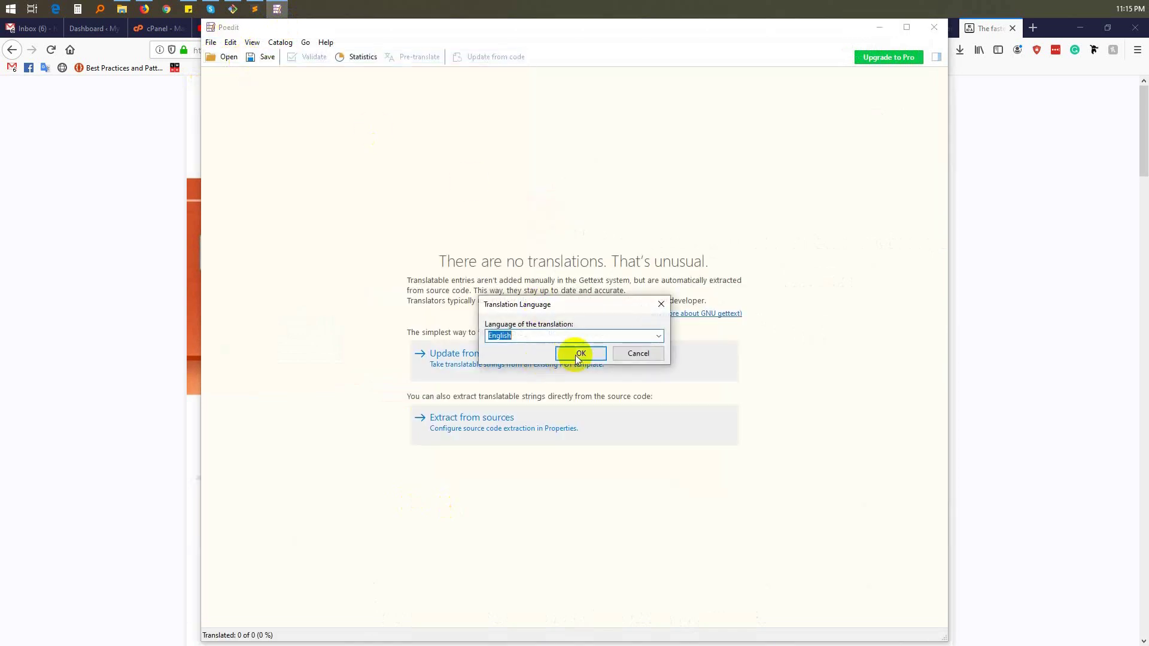
click(659, 338)
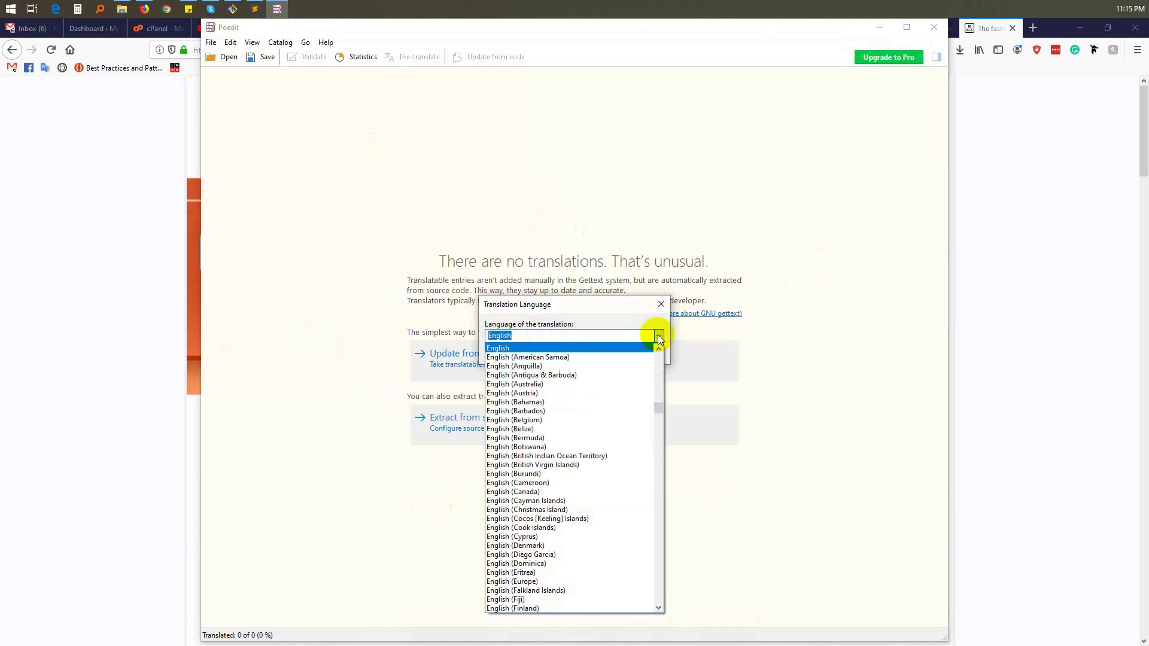
scroll(565, 478, down, 1)
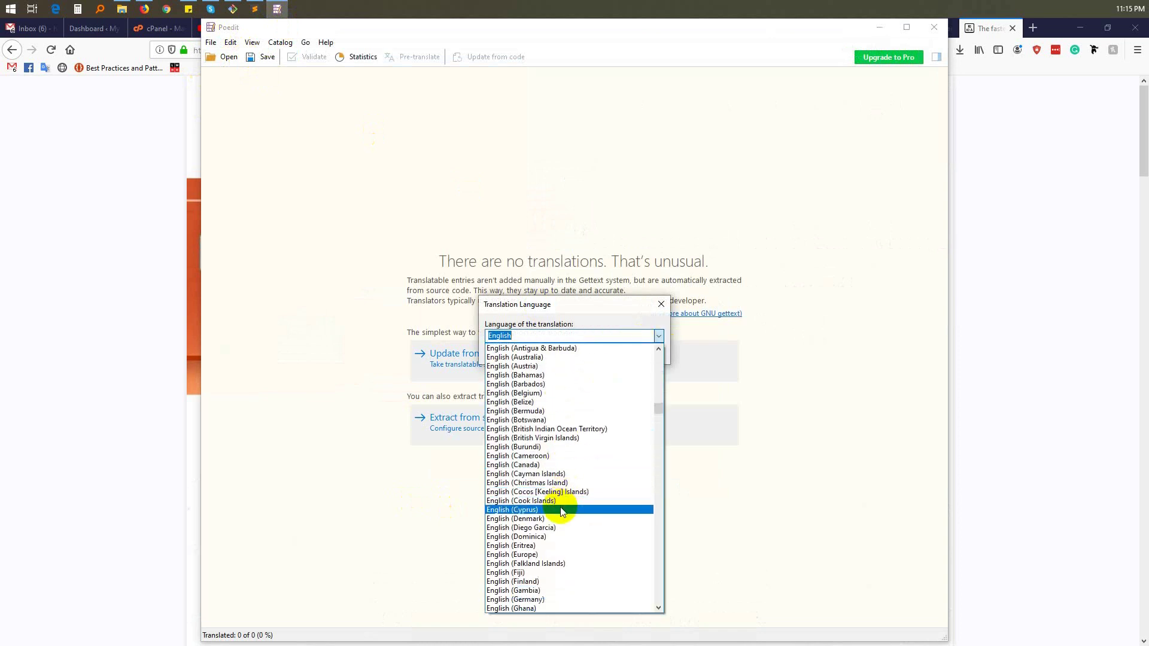
scroll(561, 513, down, 2)
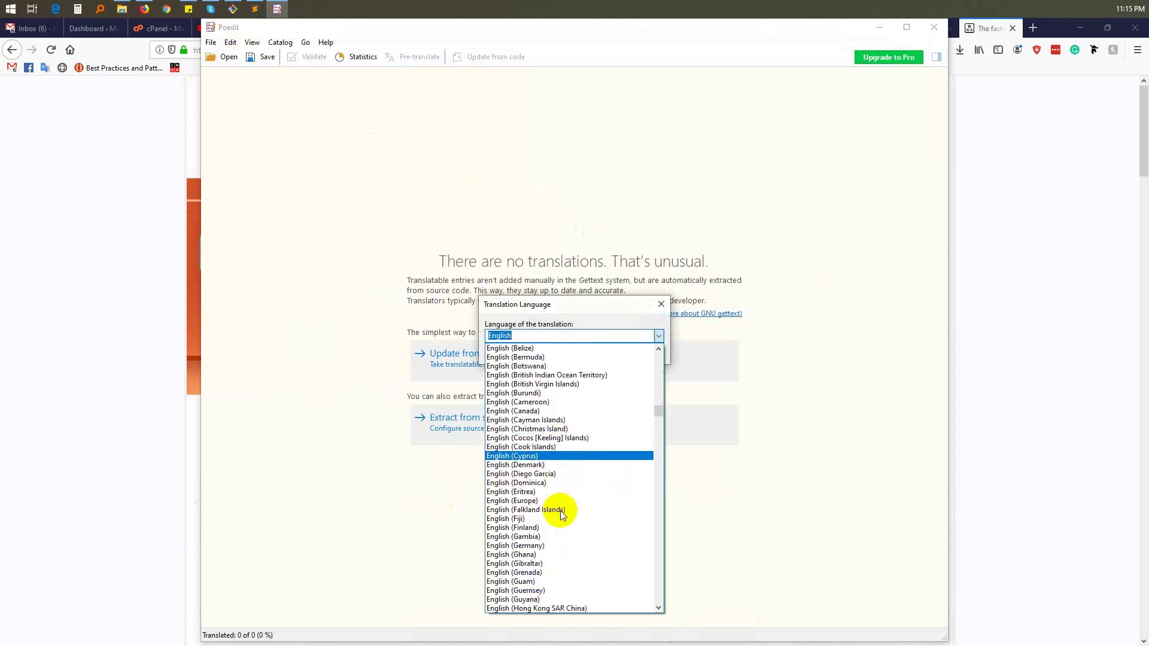
text(be)
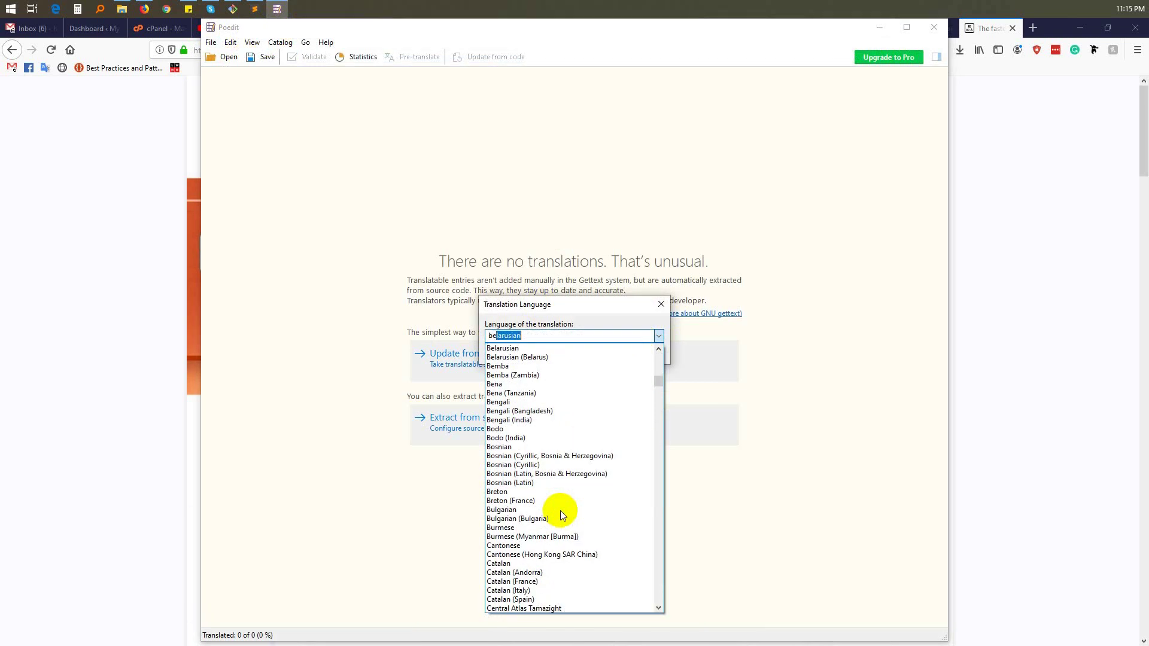
text(ngali)
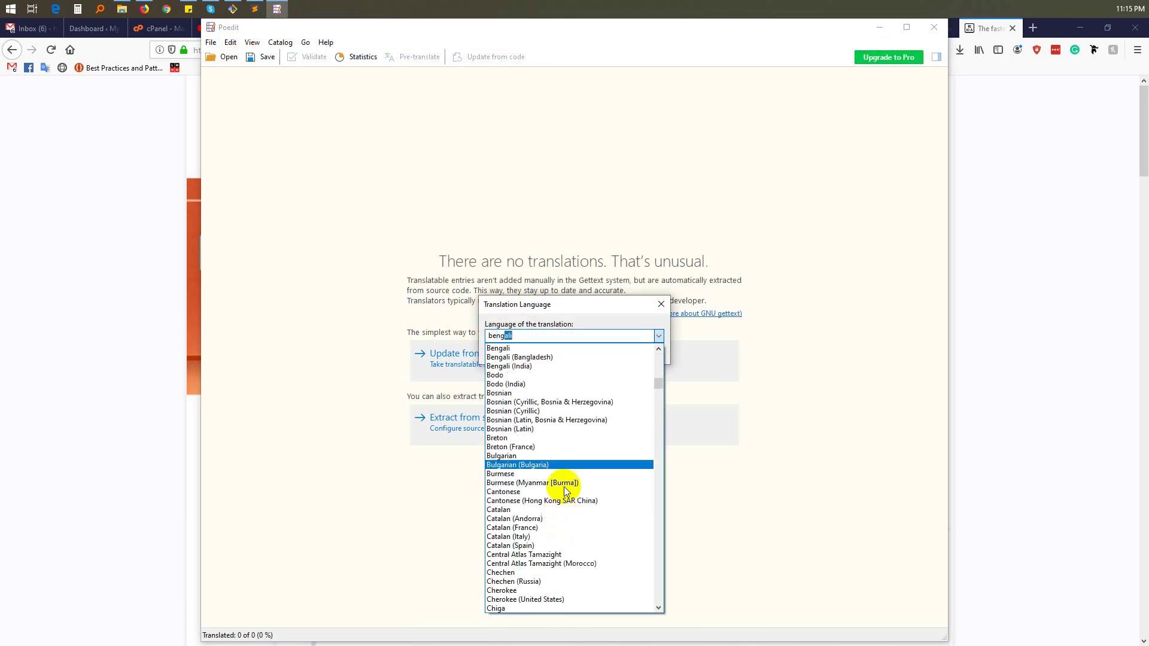
click(562, 358)
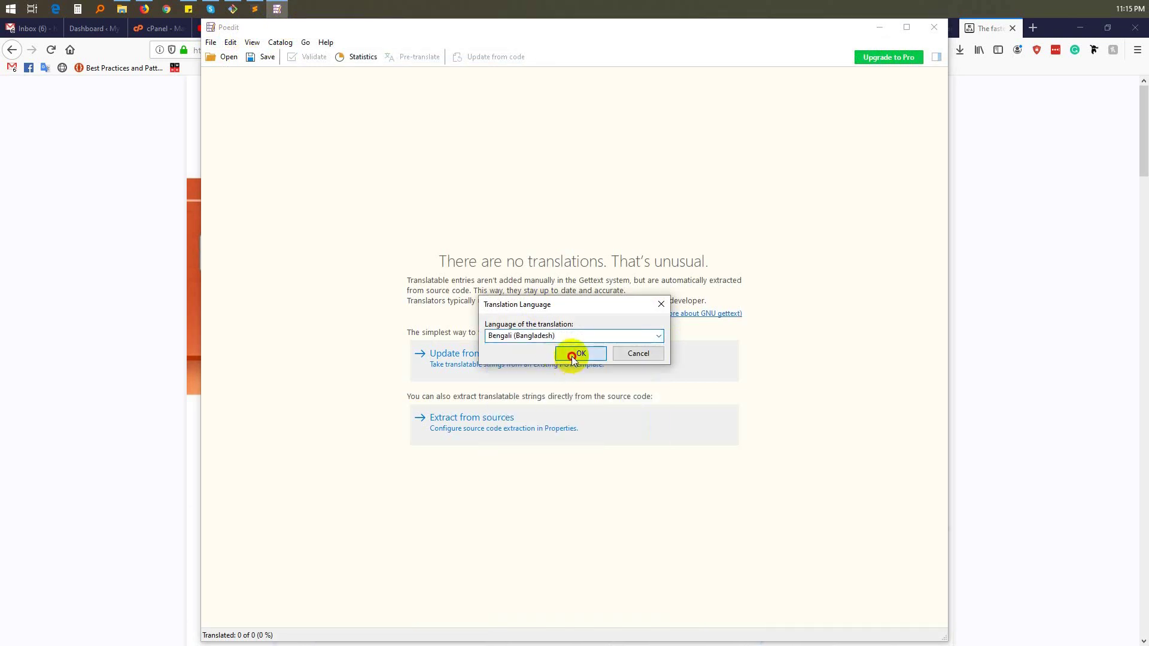
click(573, 356)
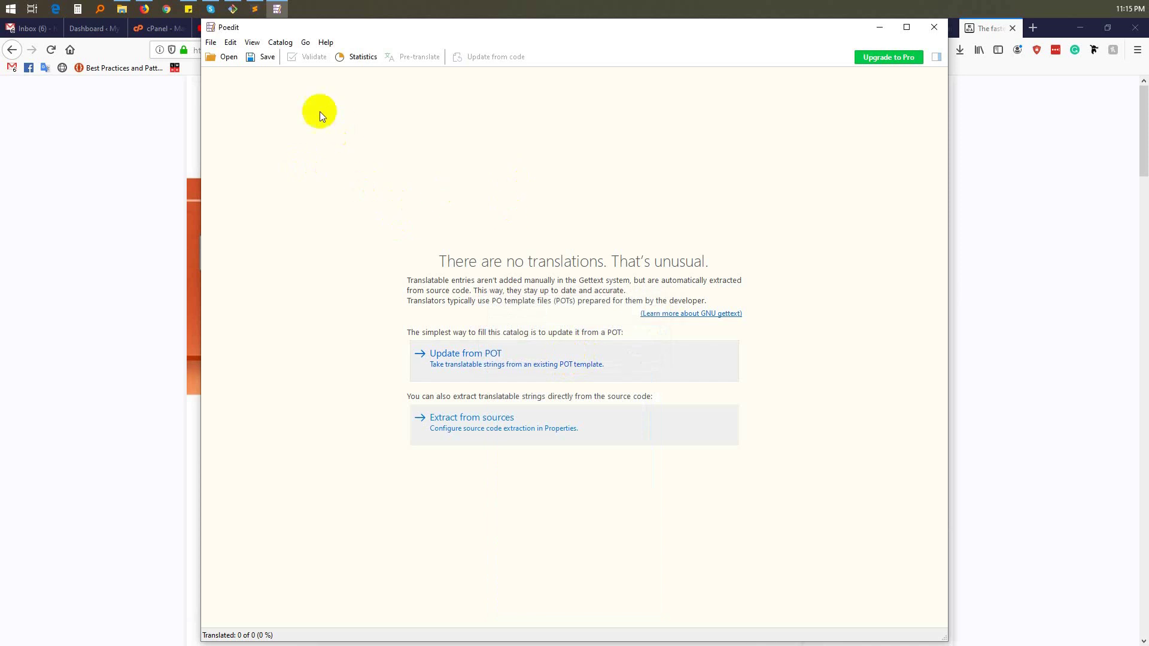
Save the catalog as bn_BD.po in the cbblog theme's languages folder.
click(267, 60)
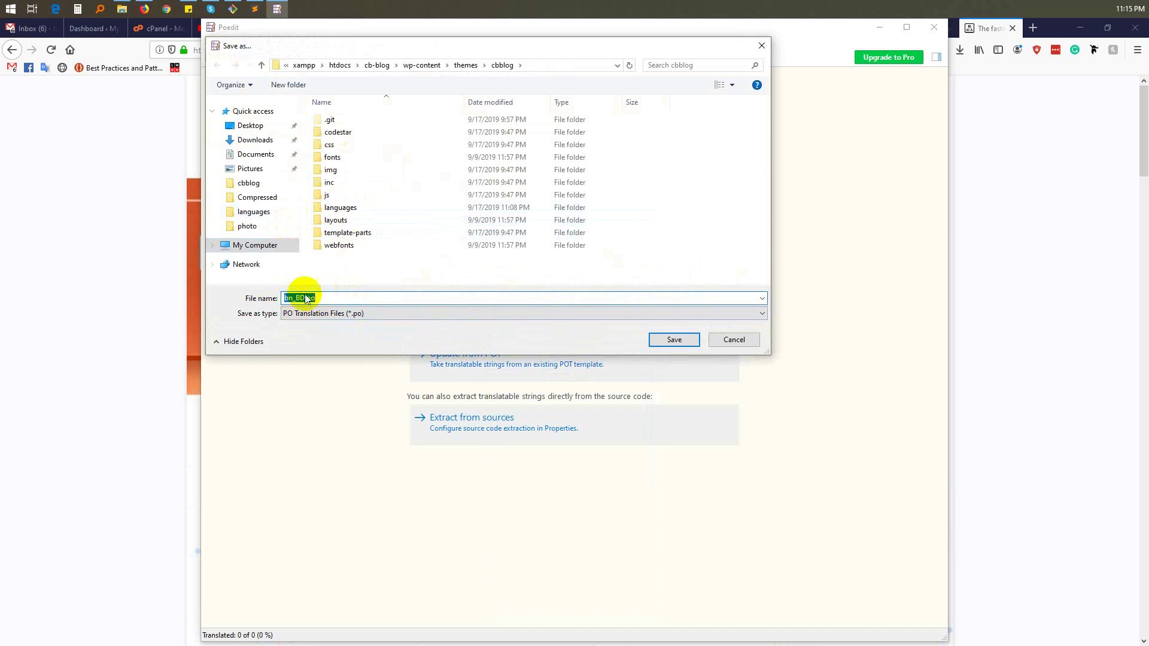
click(365, 207)
double_click(365, 207)
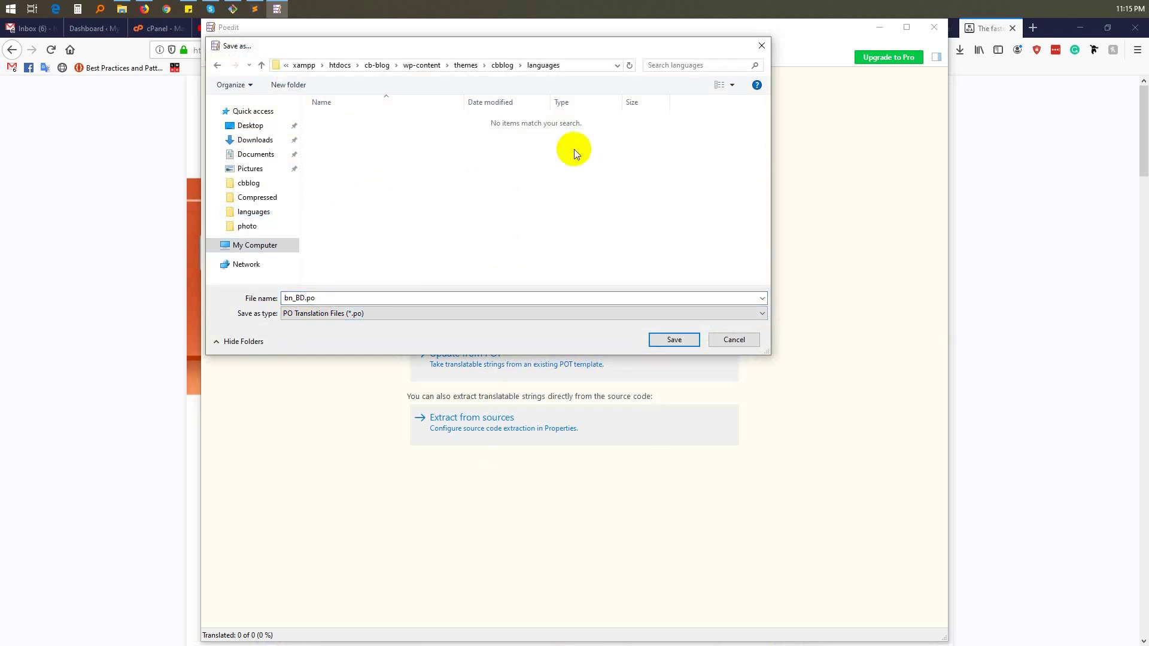
click(675, 340)
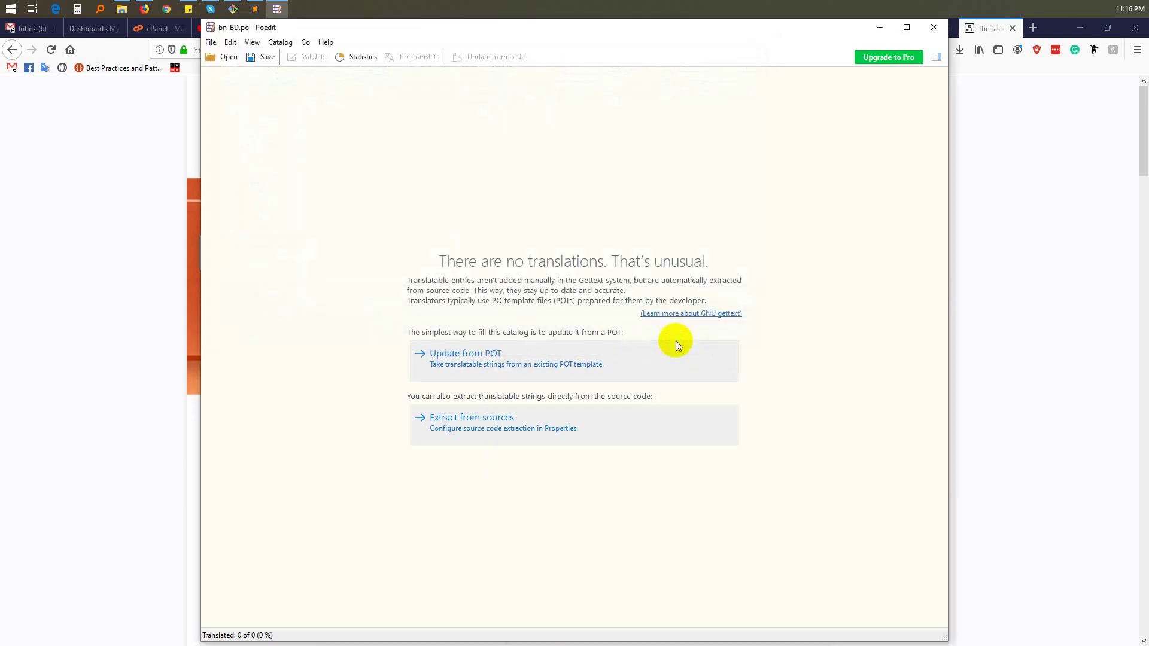
Try to set up extraction from sources with the cbblog theme folder as source path, then cancel the catalog properties.
click(469, 430)
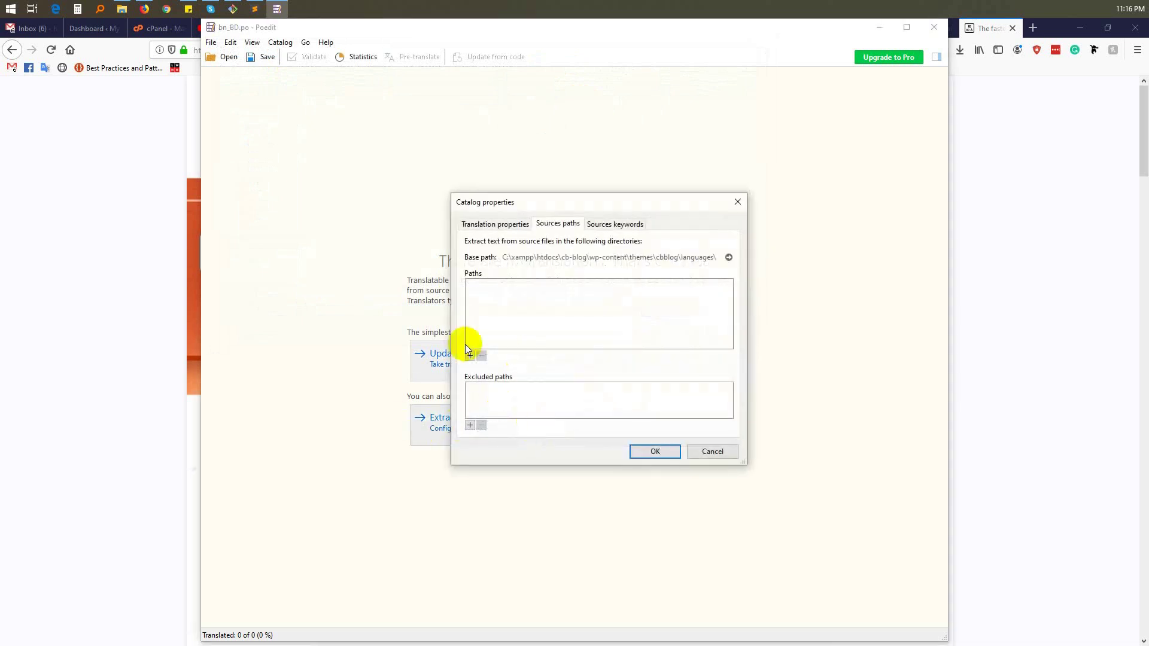
click(470, 355)
click(508, 369)
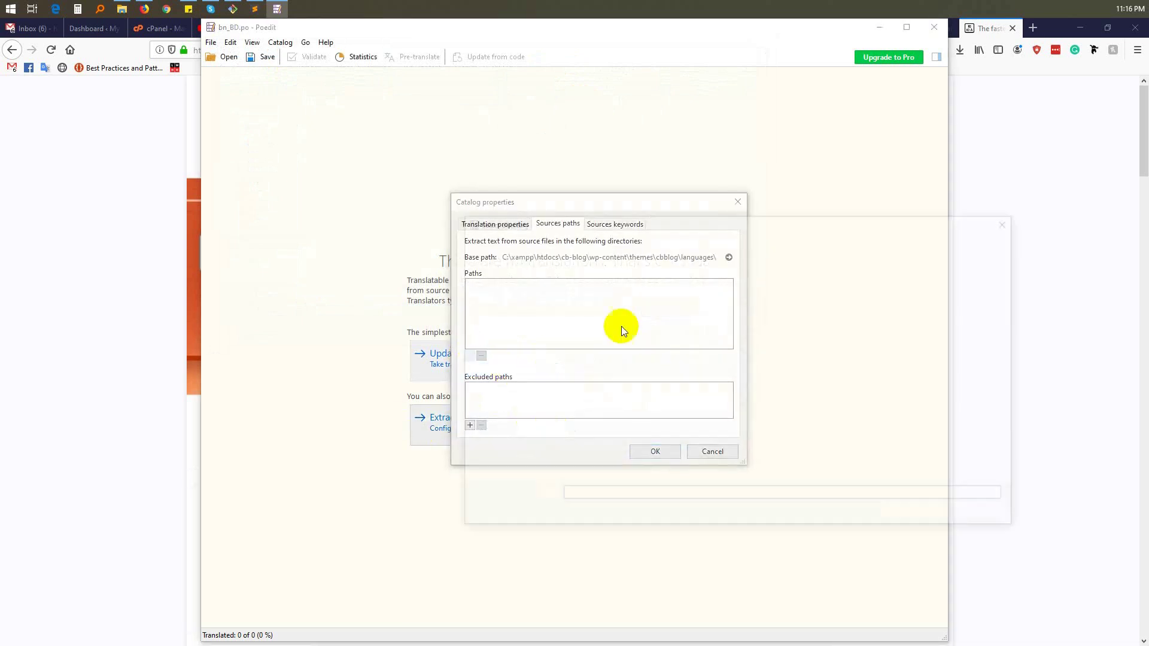
click(749, 239)
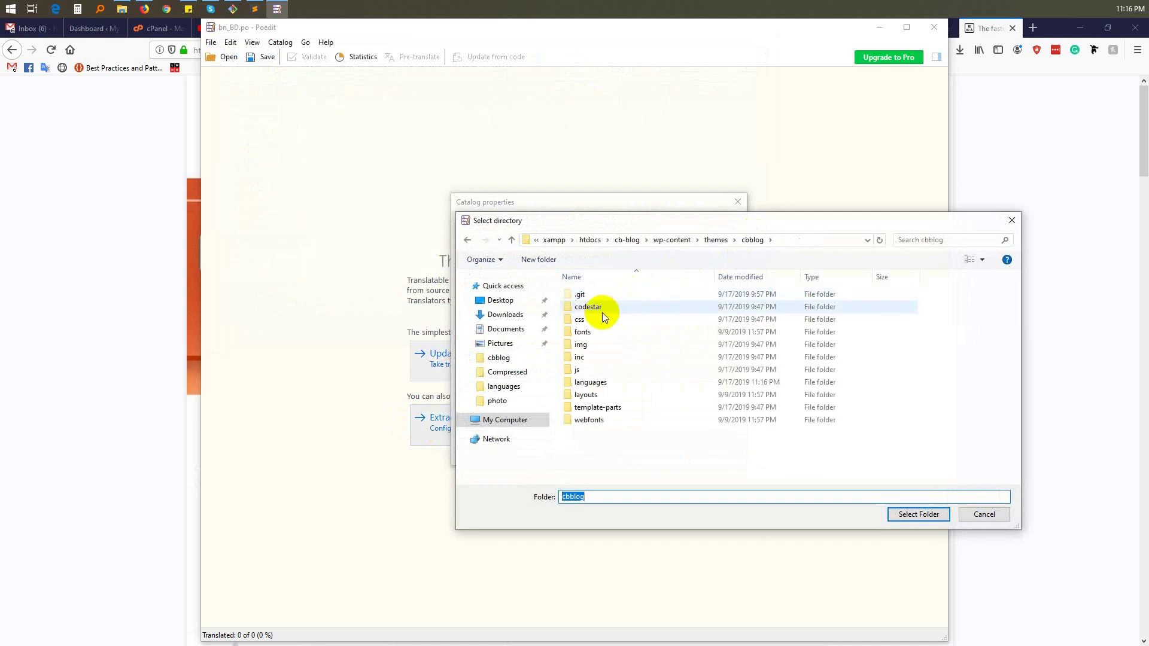
click(721, 239)
click(609, 294)
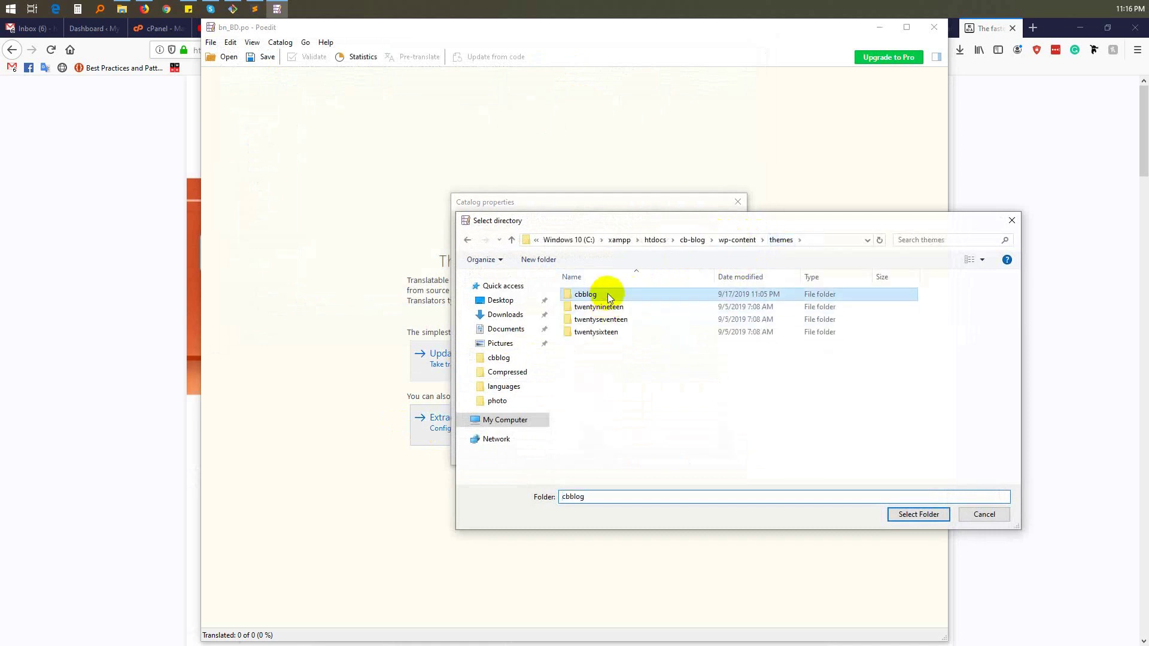
click(913, 513)
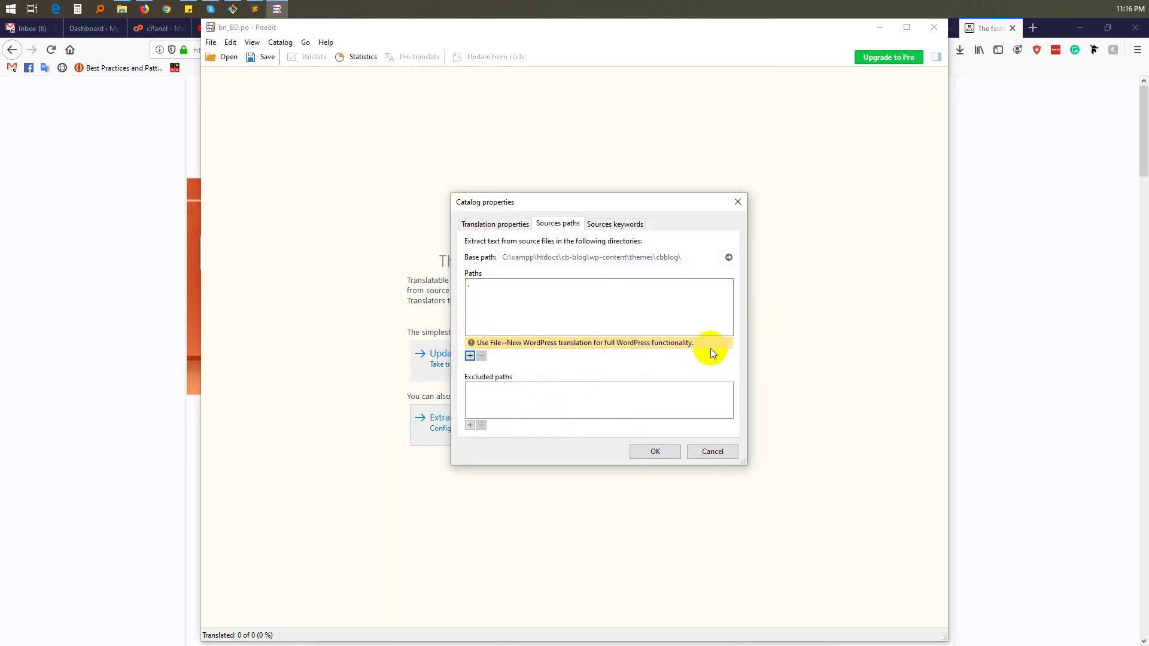
click(712, 452)
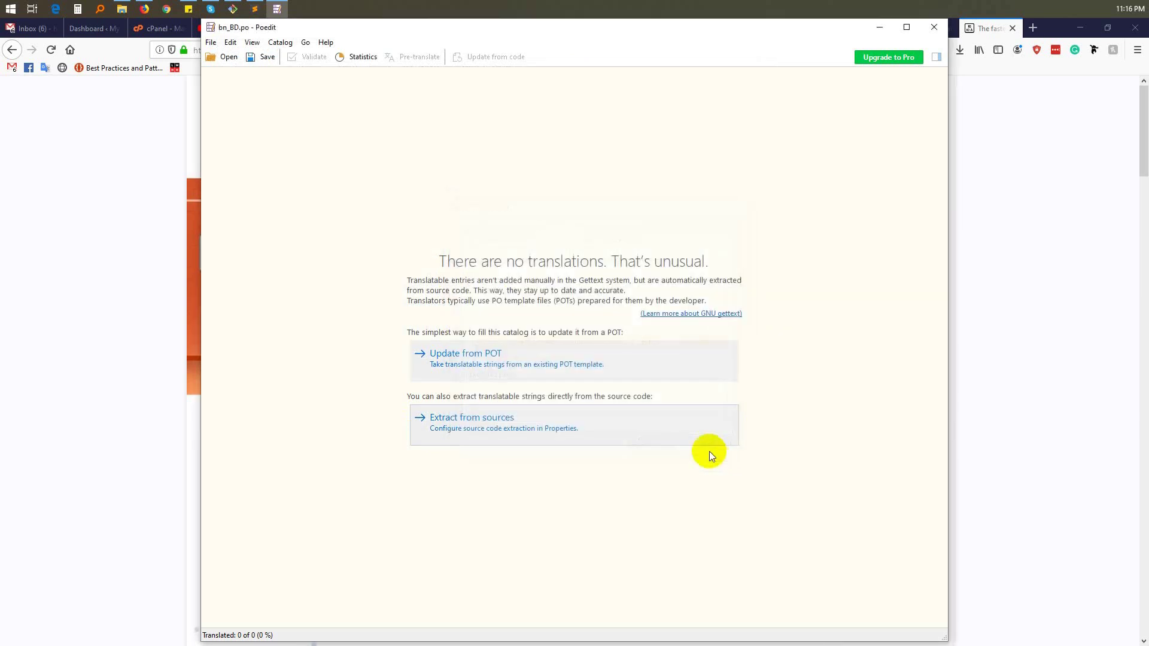
Try to start a new WordPress translation, declining the Poedit Pro upgrade.
click(211, 42)
click(227, 81)
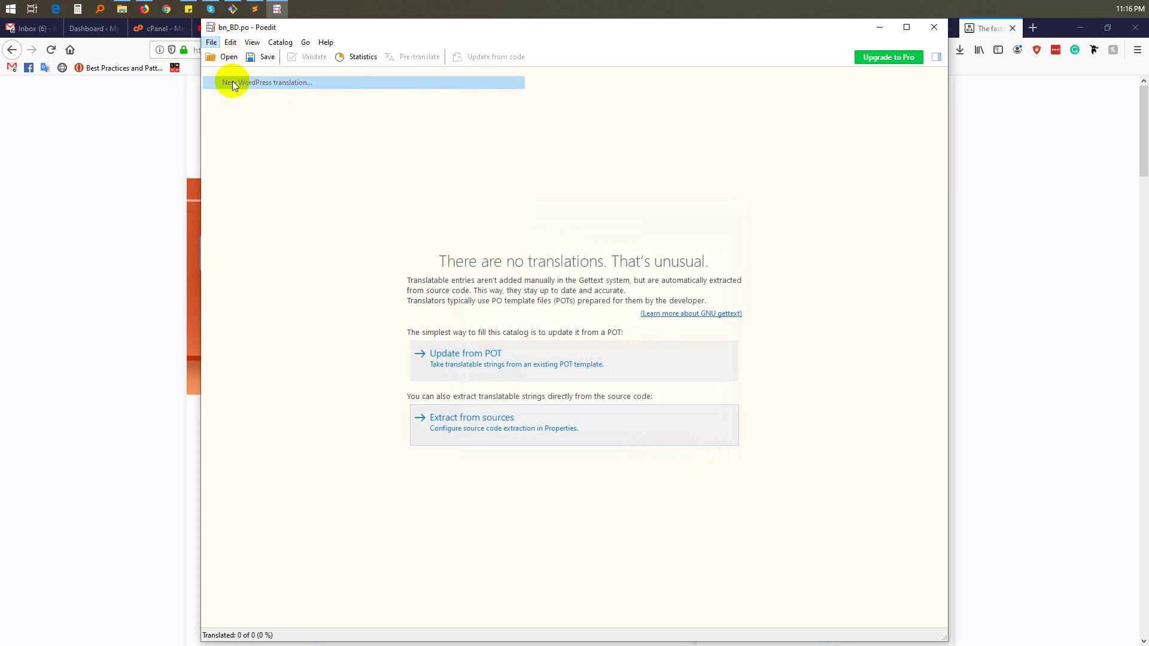
click(619, 450)
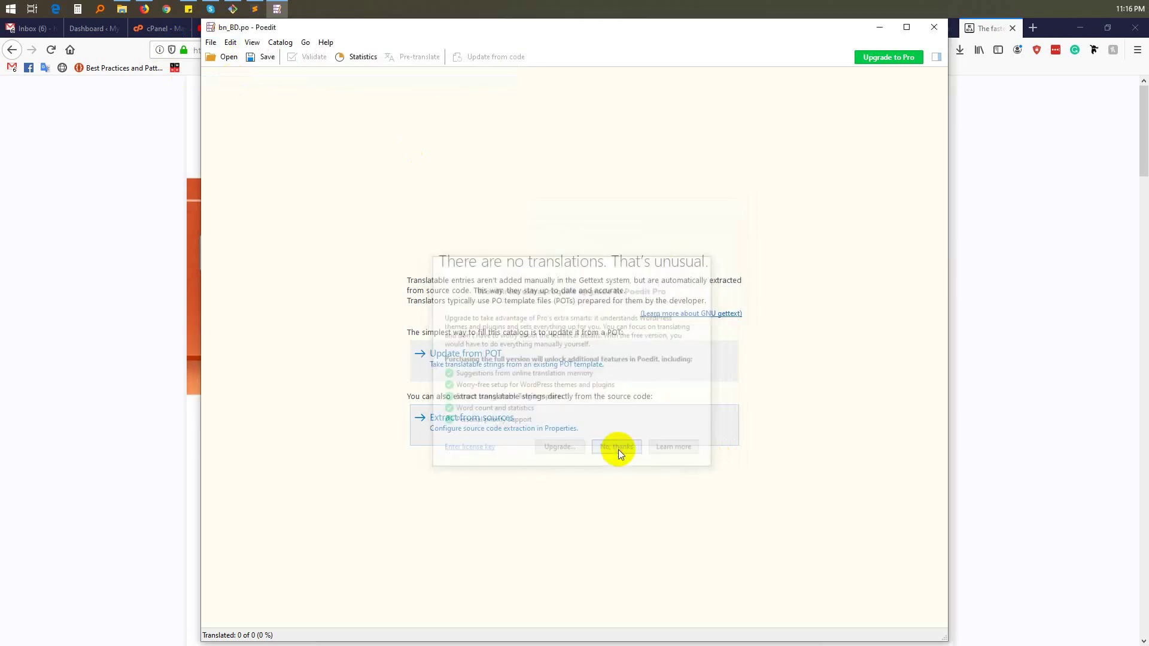
Close Poedit and minimise the browser window to reach the desktop.
click(890, 24)
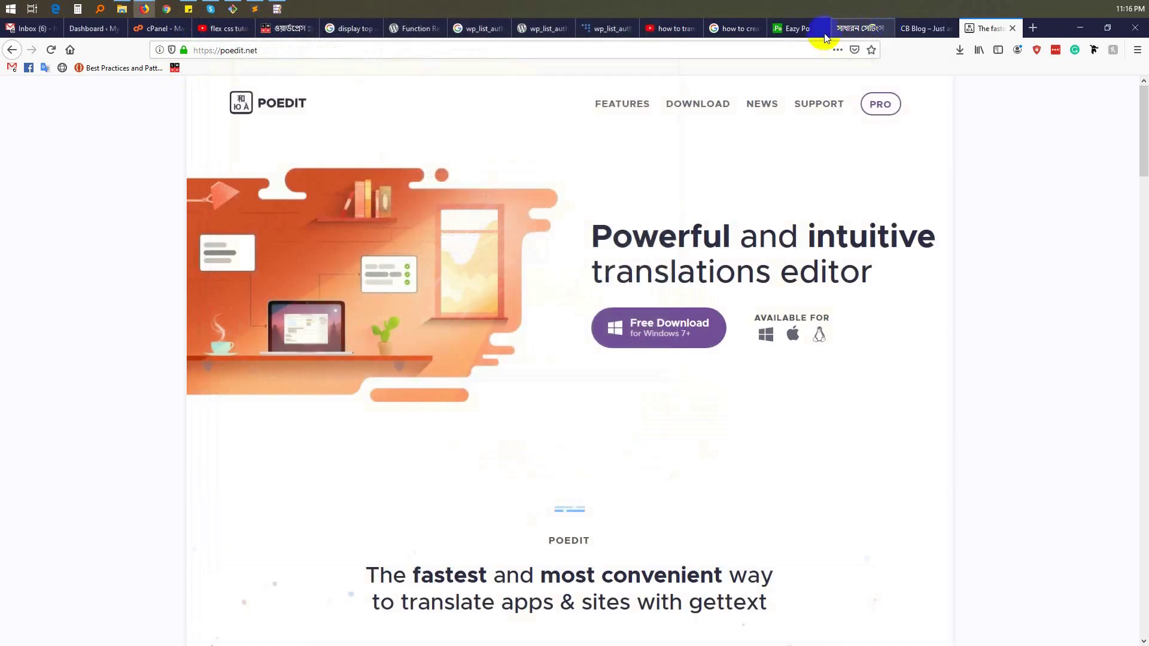
click(276, 8)
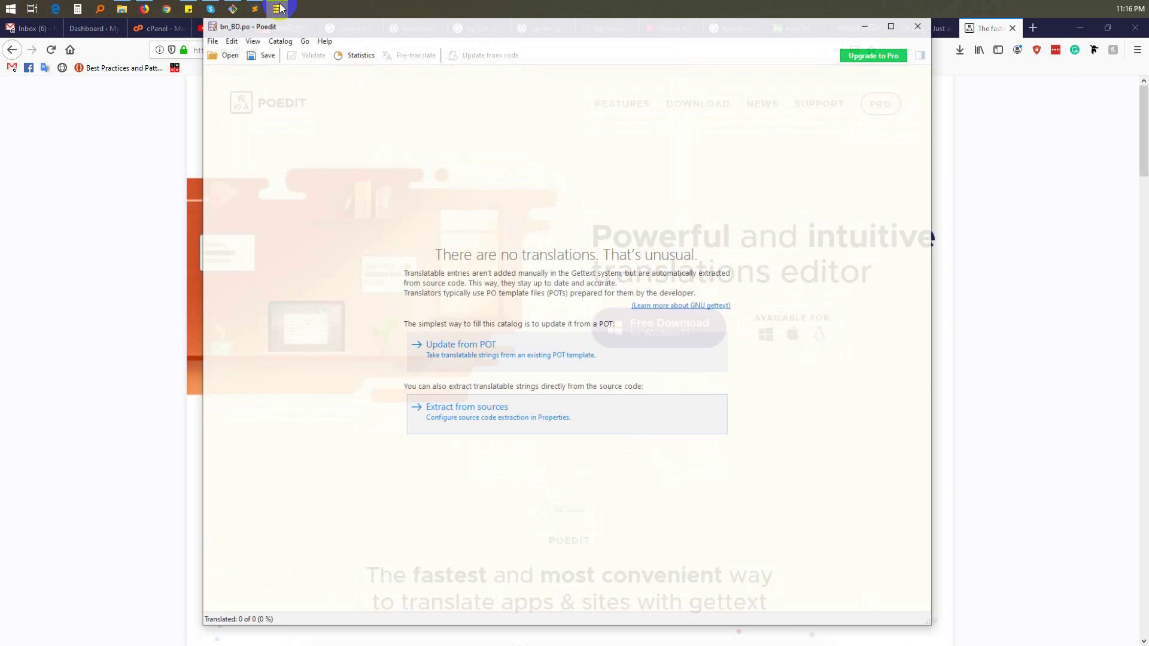
click(939, 26)
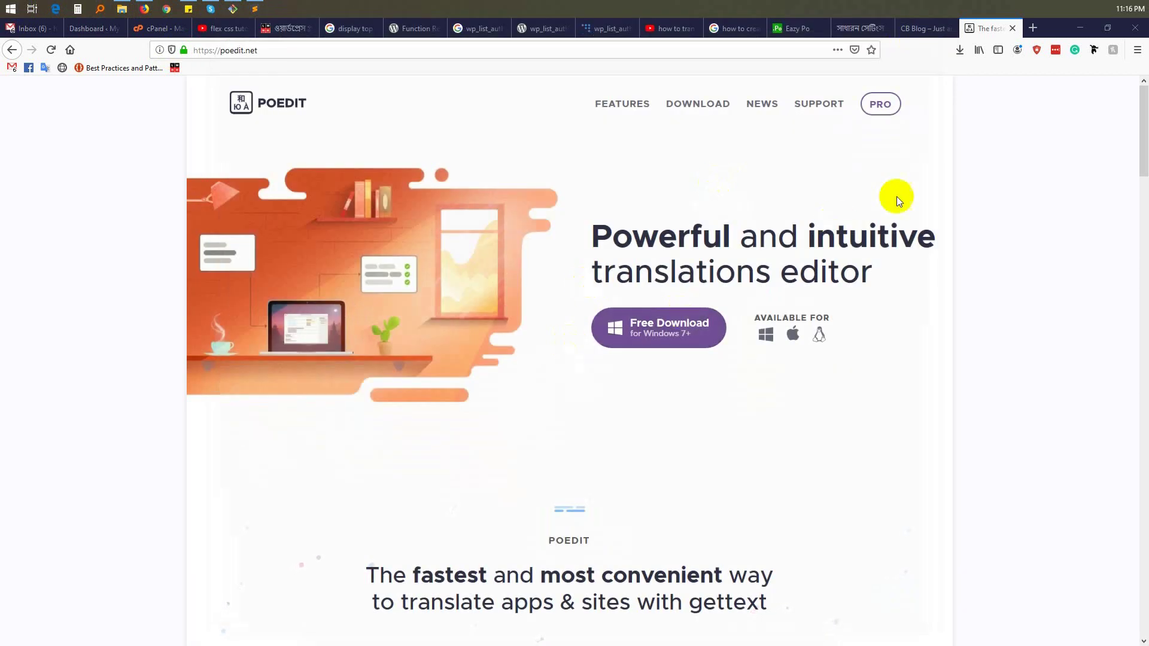
click(1079, 33)
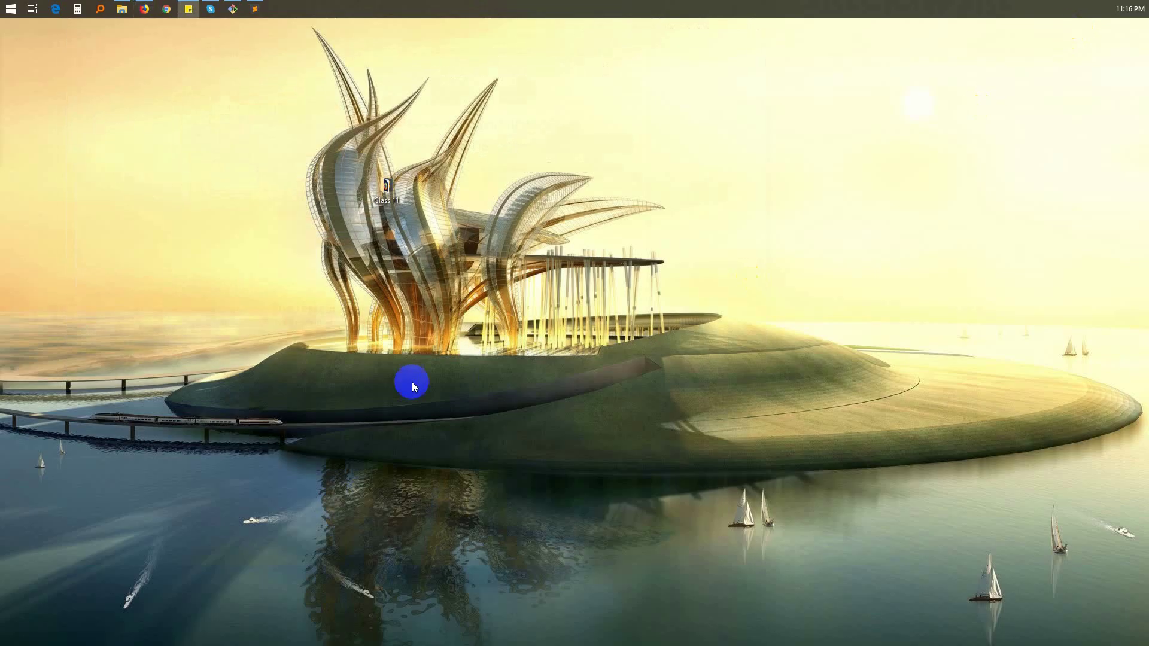
right_click(406, 323)
click(407, 315)
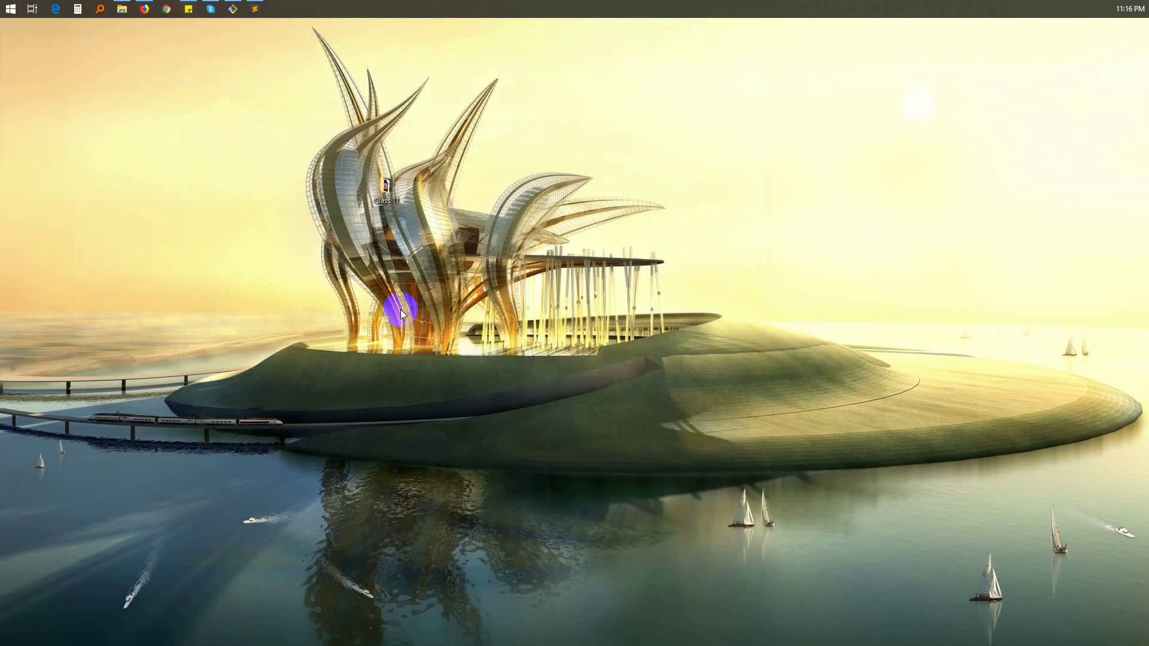
Switch to File Explorer, delete bn_BD.mo and bn_BD.po from the theme's languages folder and minimise the window.
click(120, 10)
double_click(587, 288)
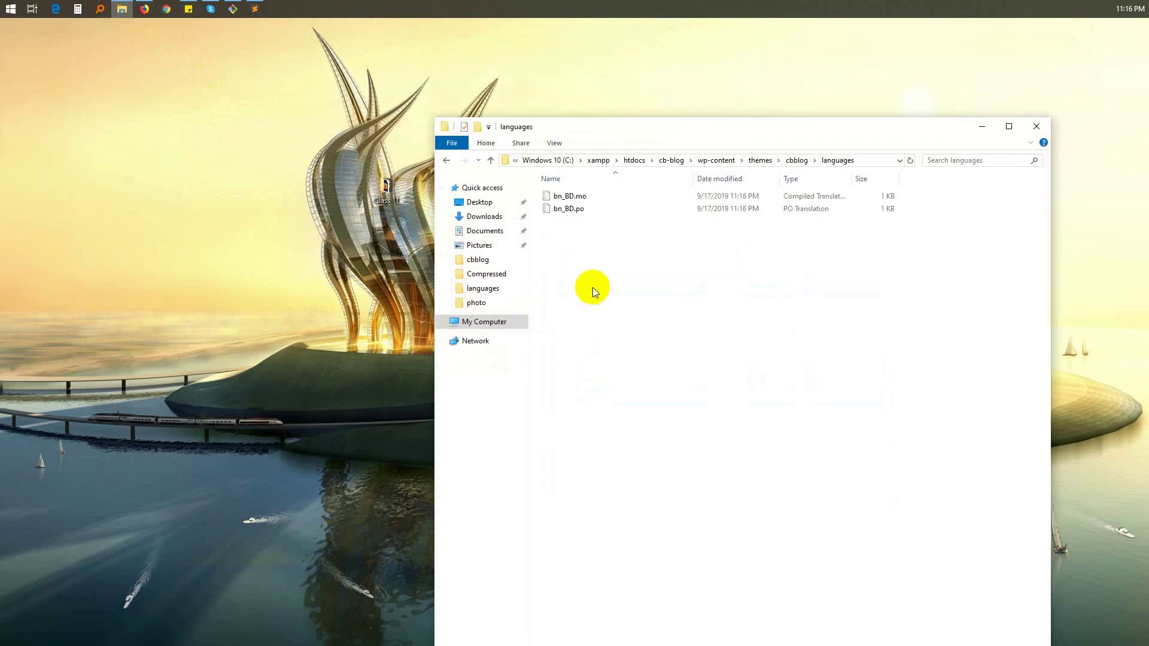
drag(590, 241, 583, 183)
key(Delete)
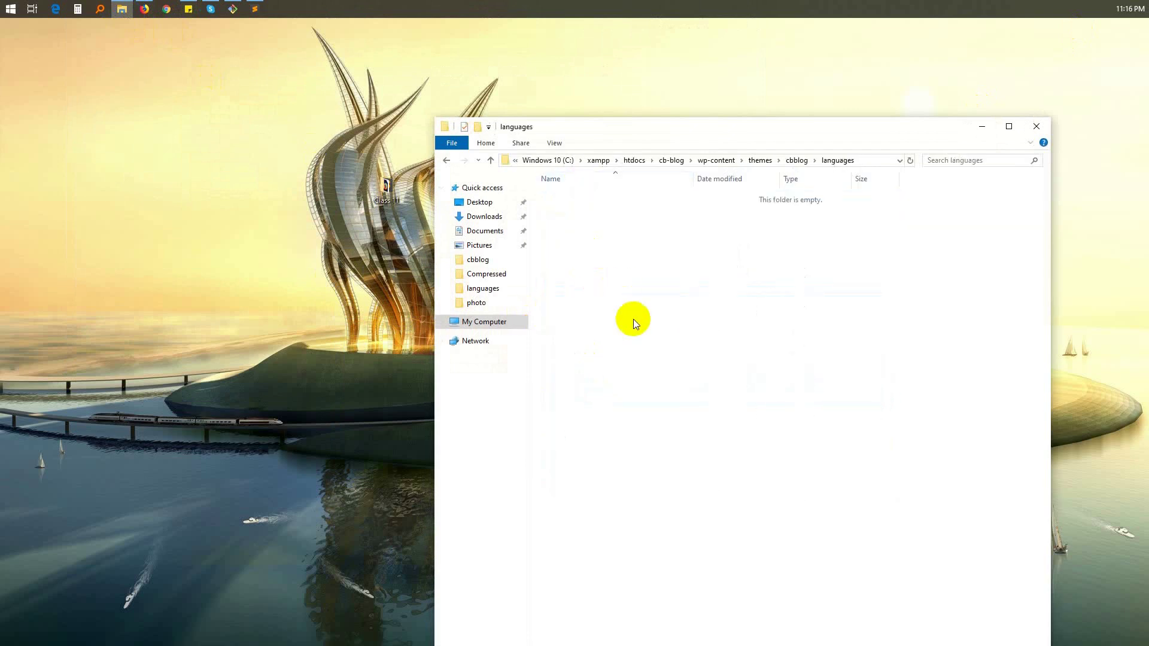
click(989, 128)
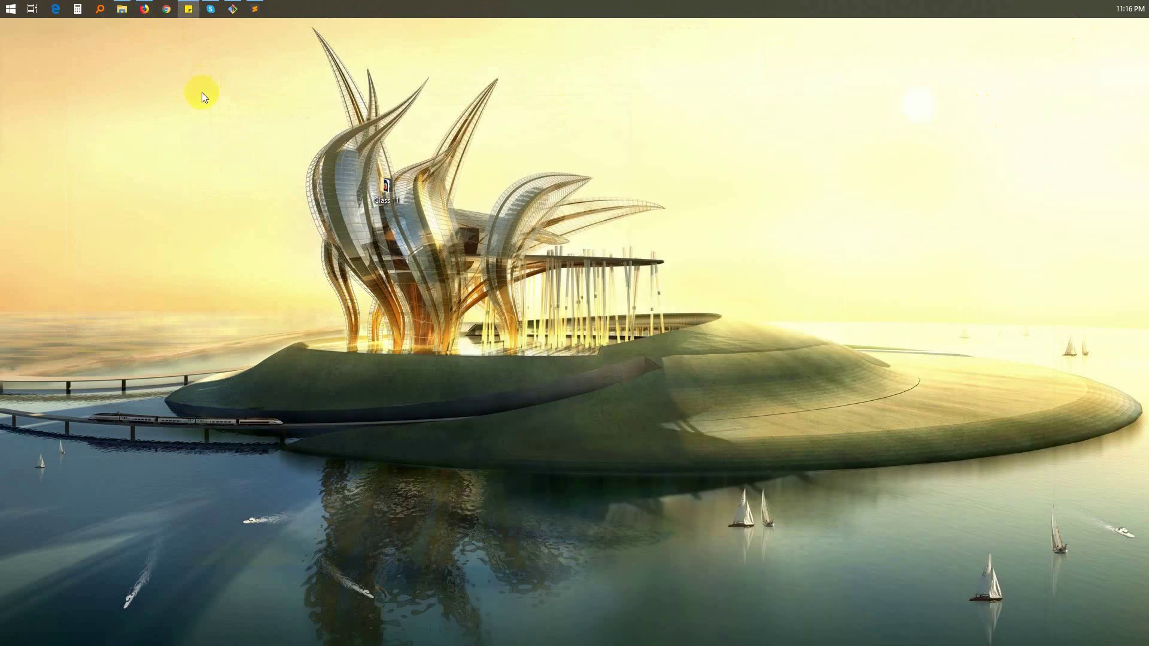
Switch to Firefox and open the download page of the Eazy Po website.
click(145, 9)
click(799, 28)
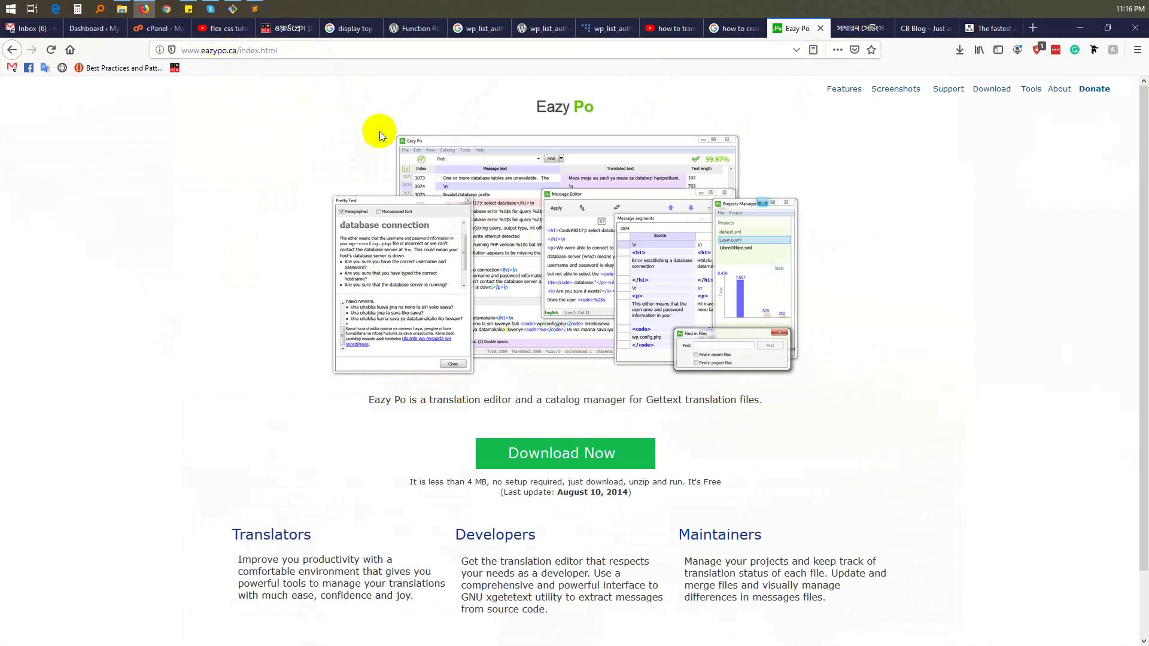
click(577, 459)
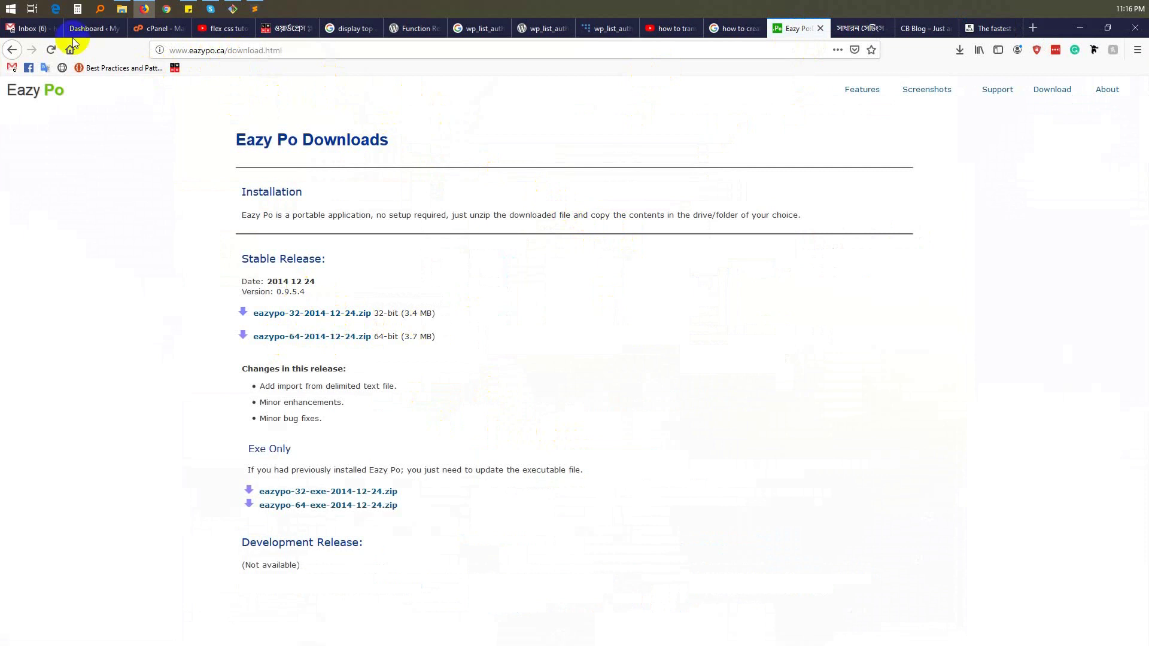
Search the computer for Eazy Po and open the downloaded eazypo-64-2014-12-24.zip archive in WinRAR.
click(9, 7)
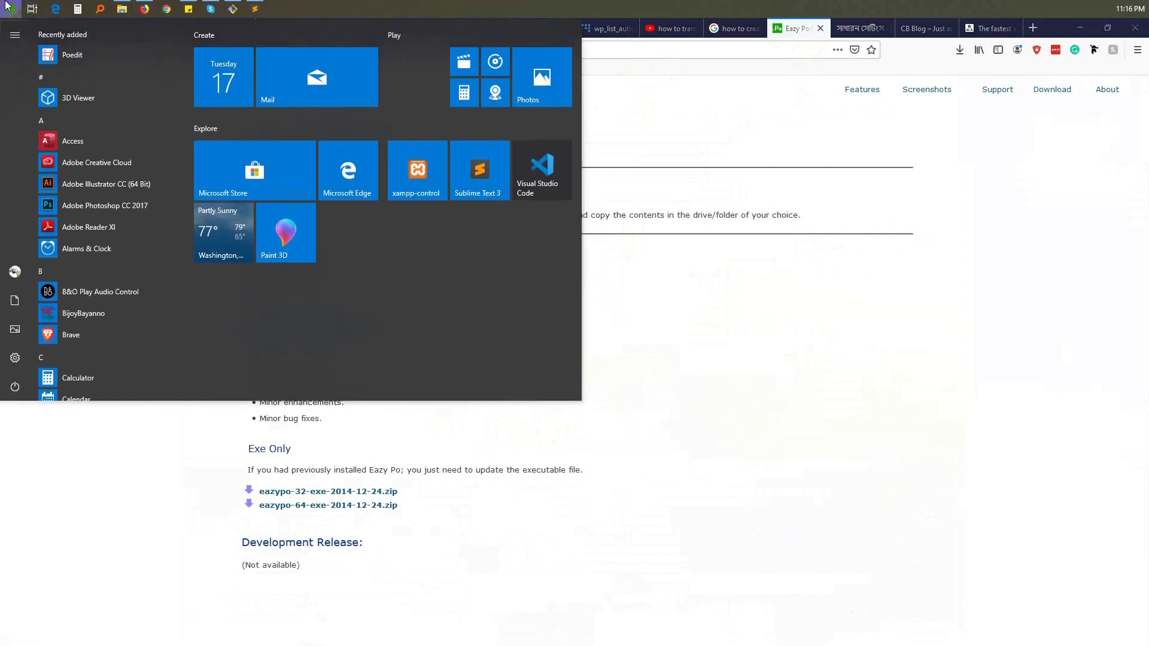
text(e)
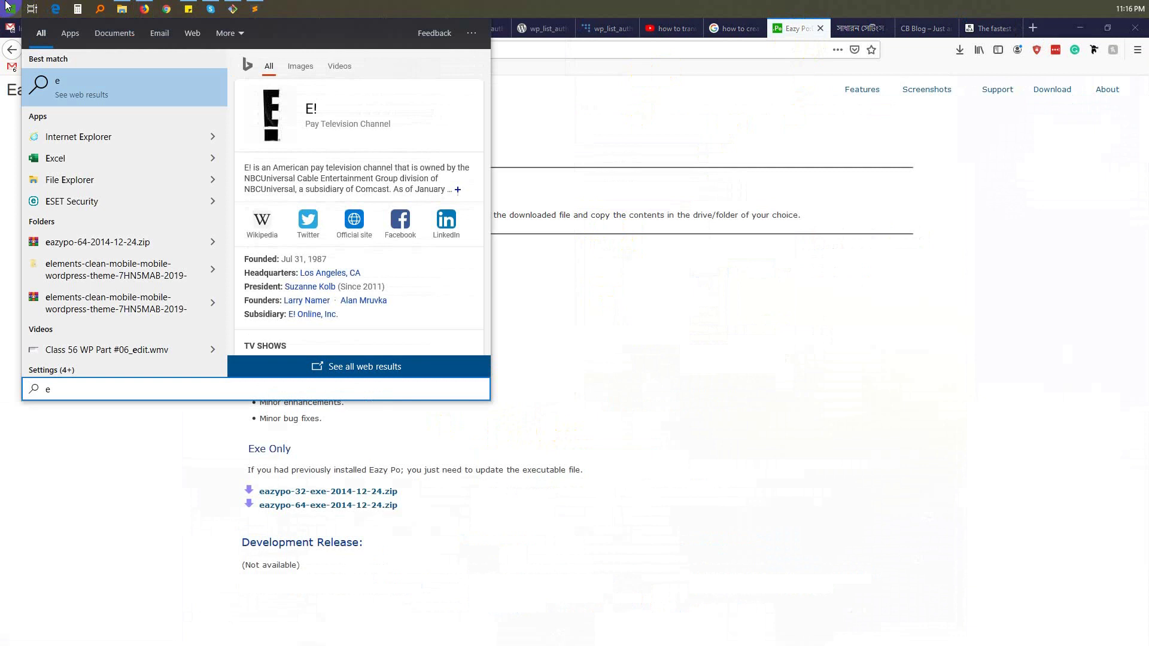
text(azy)
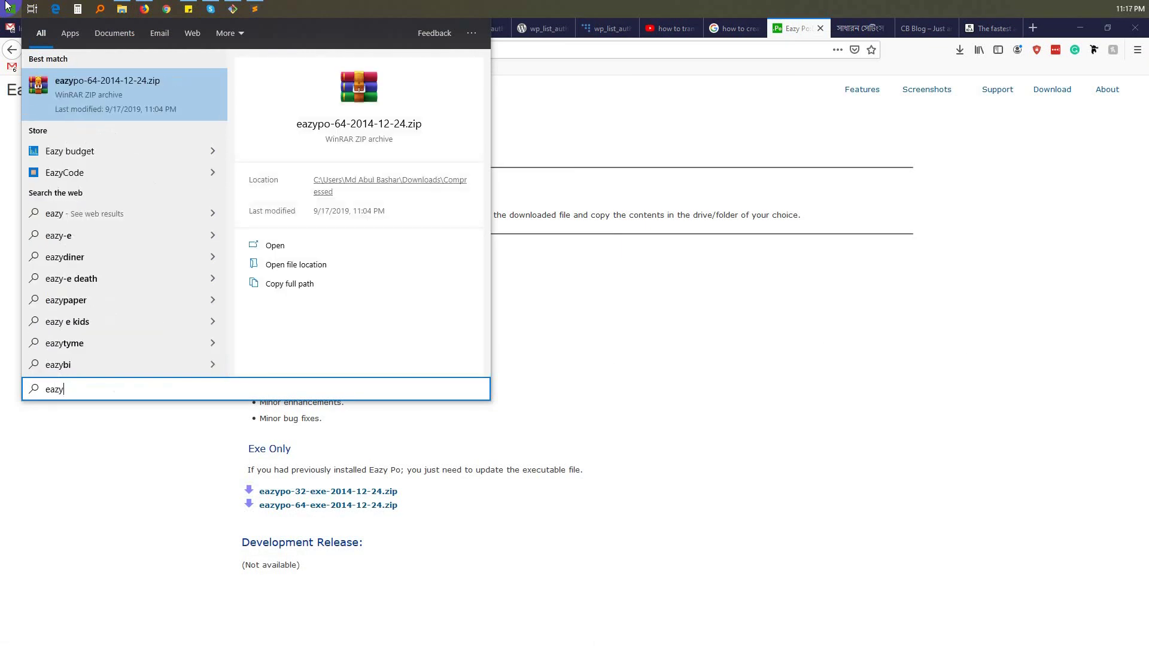
text(pro)
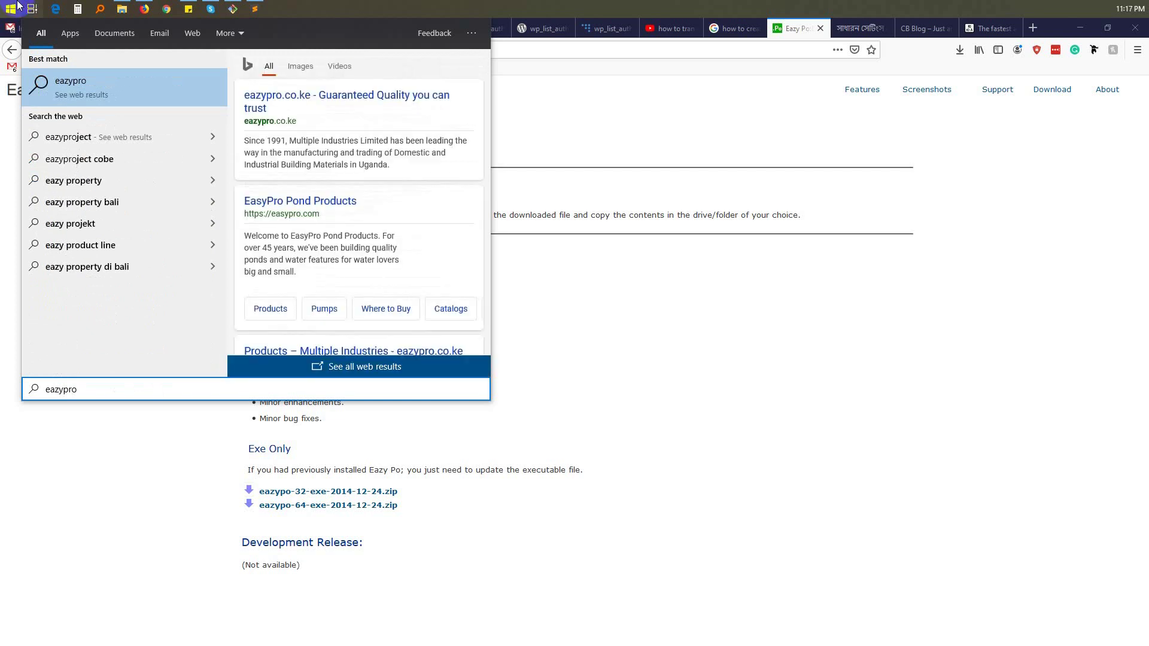
click(569, 300)
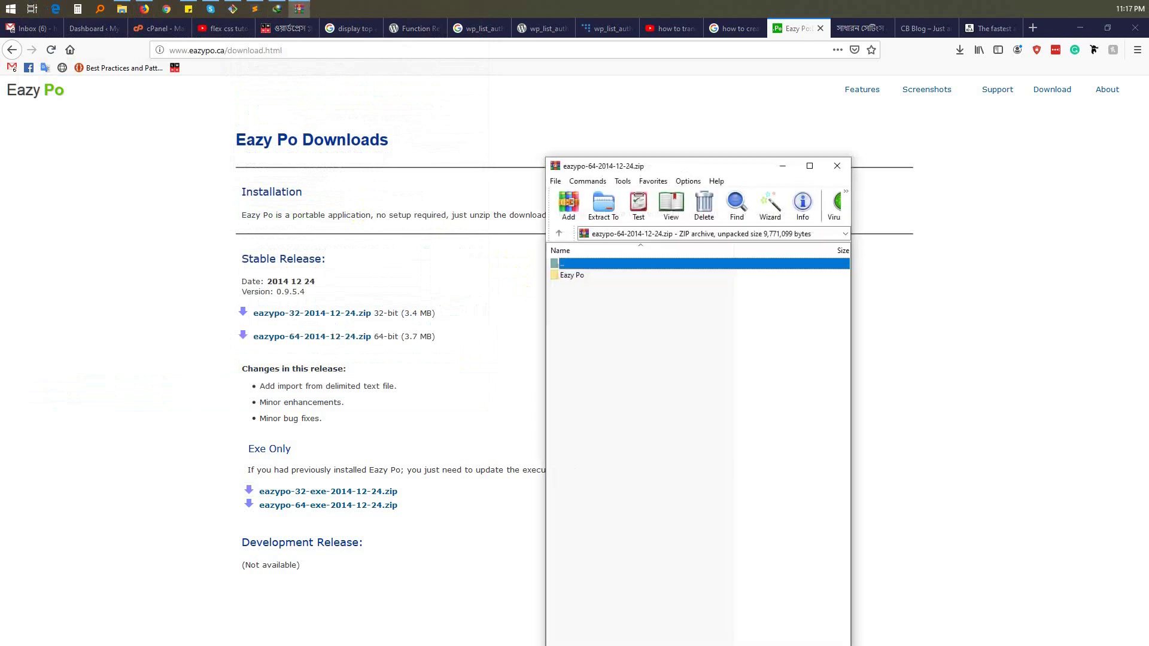
Run EazyPo.exe from the archive's Eazy Po folder and cancel the request to put changed files back into the archive.
click(585, 280)
double_click(585, 276)
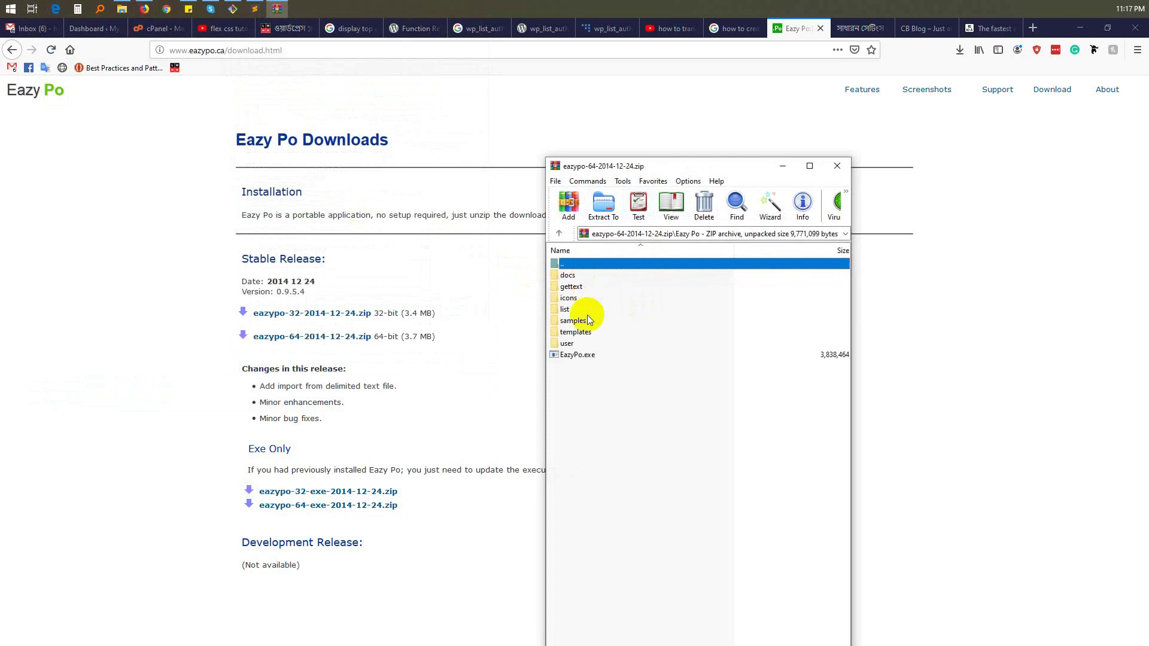
double_click(578, 355)
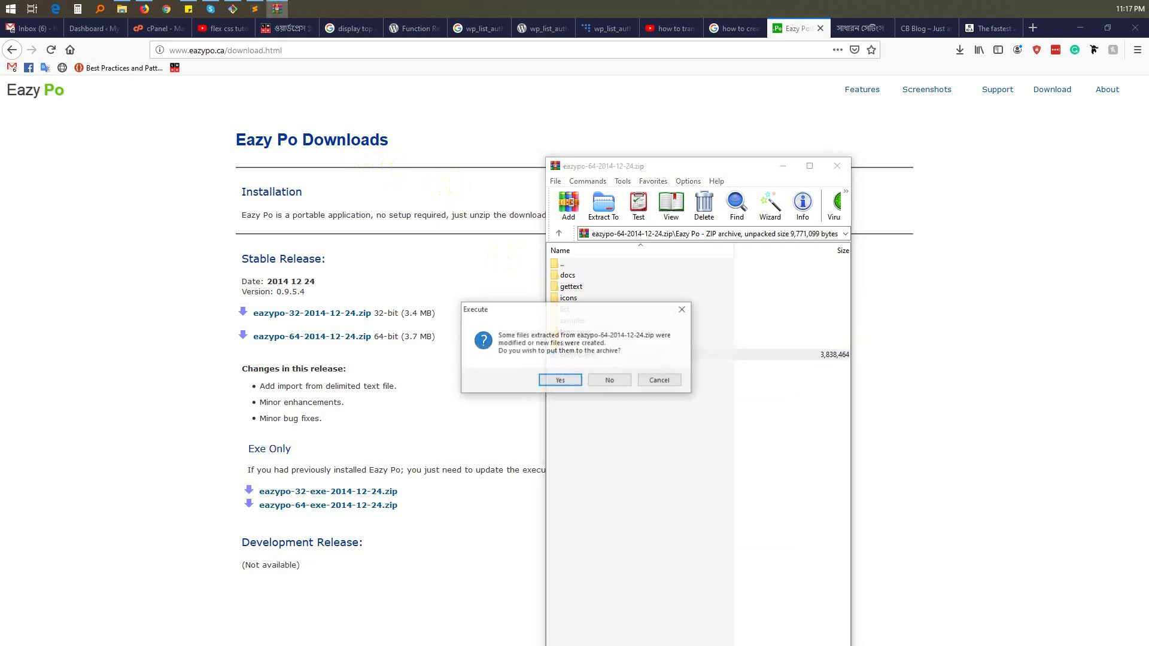
click(677, 382)
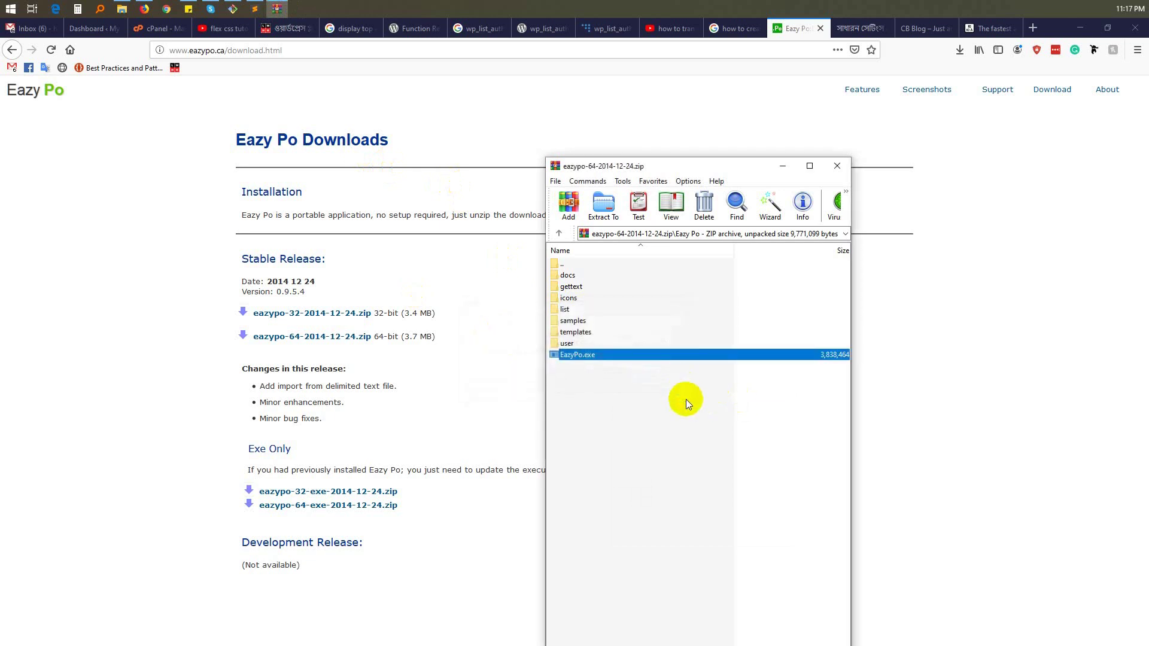
click(687, 399)
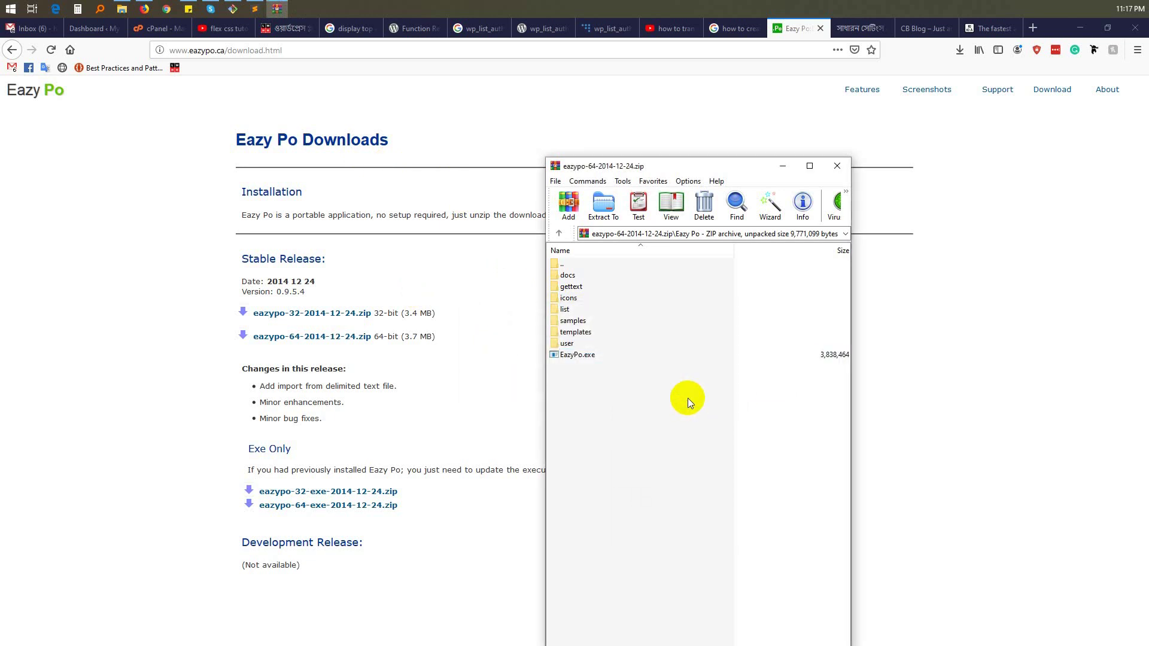
Unlock the Windows taskbar, move it to the bottom edge of the screen and lock it again.
right_click(713, 8)
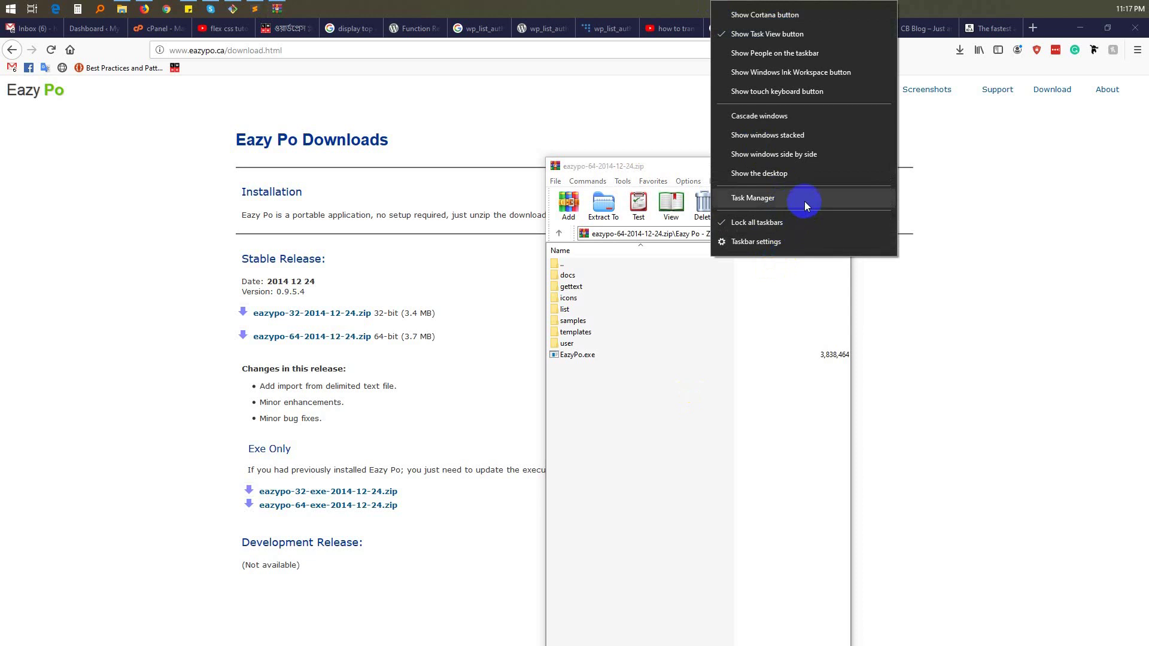
click(787, 221)
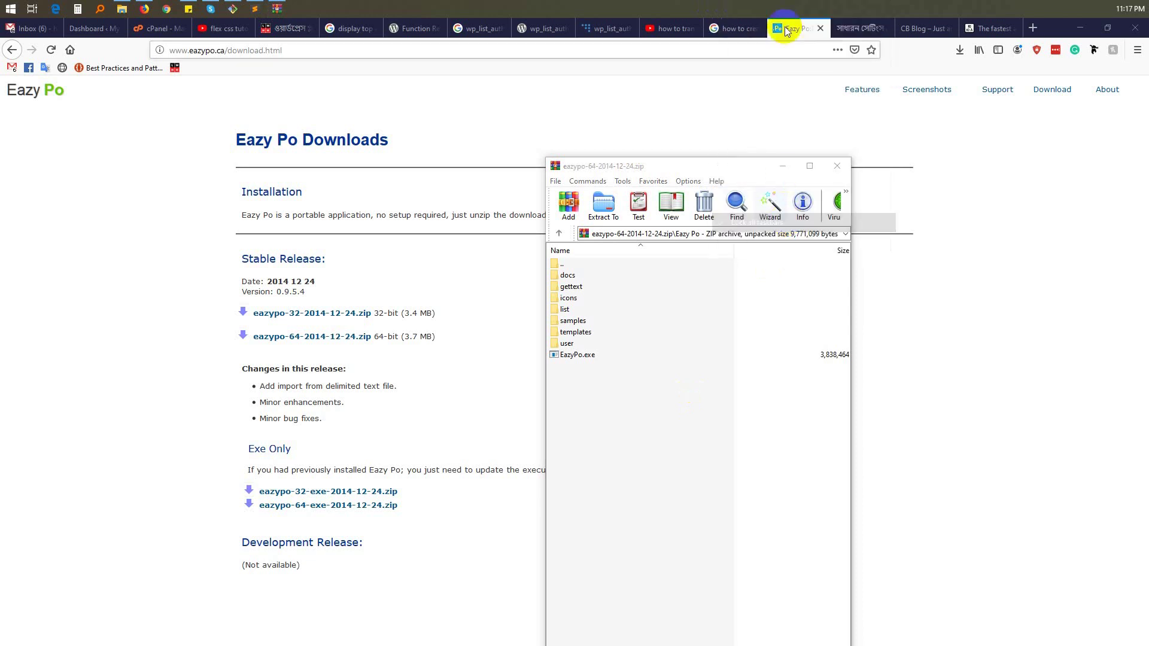
drag(787, 8, 786, 640)
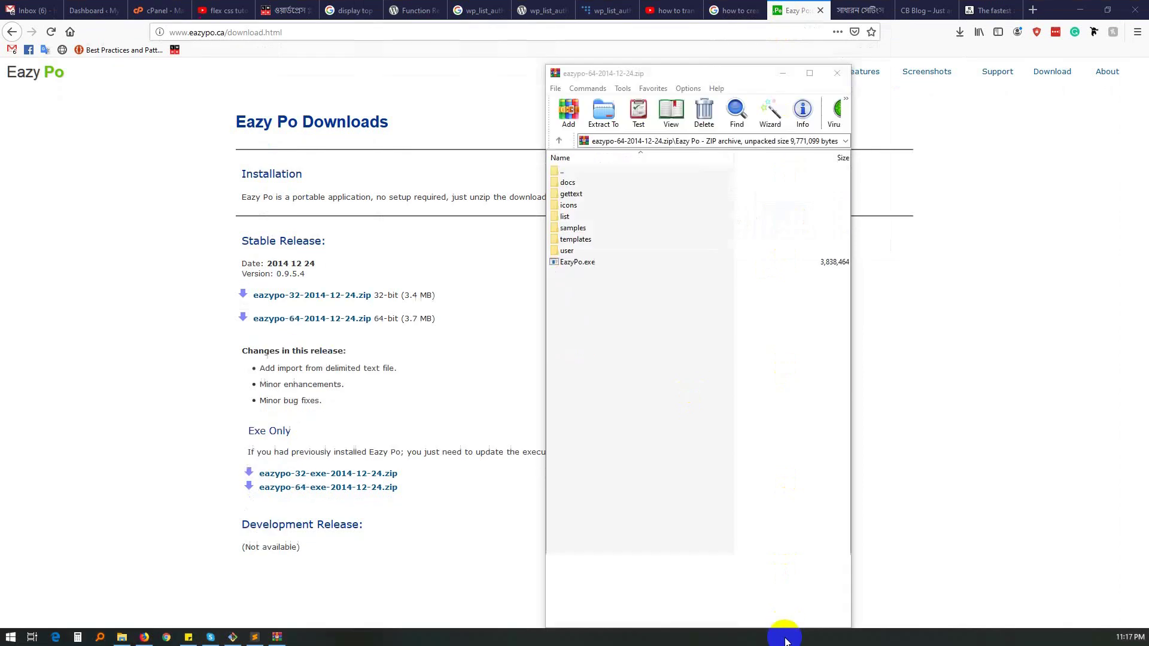
right_click(837, 637)
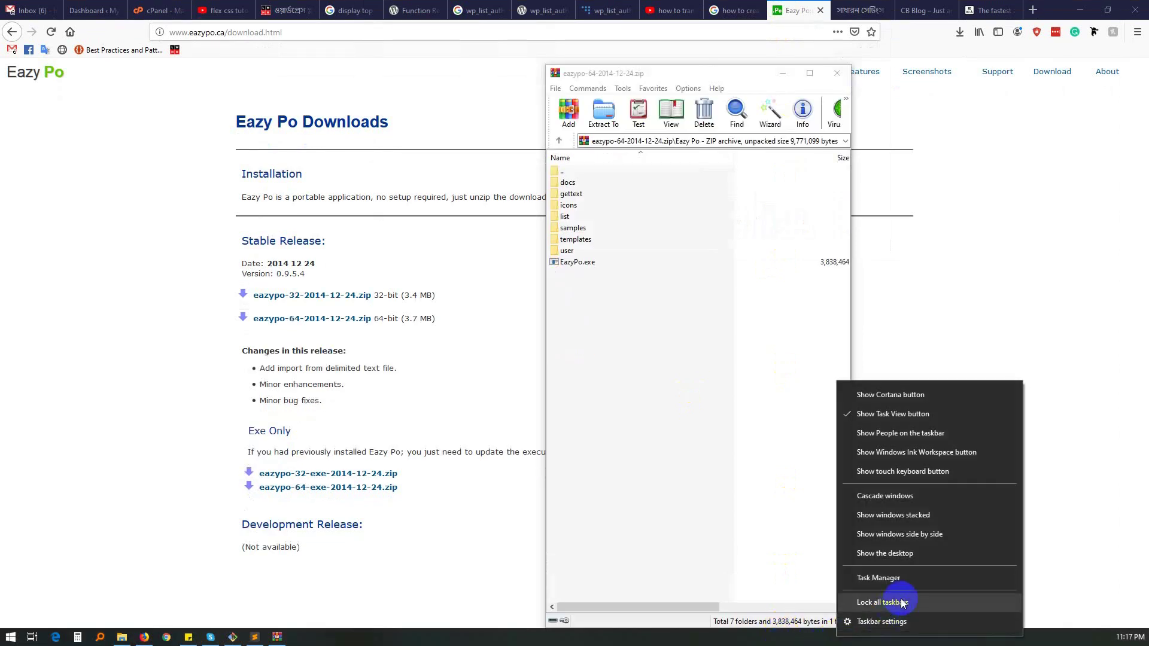
click(904, 603)
Launch EazyPo.exe again and choose the cbblog theme folder as the source input folder in the GNU xgettext Command Manager.
double_click(573, 263)
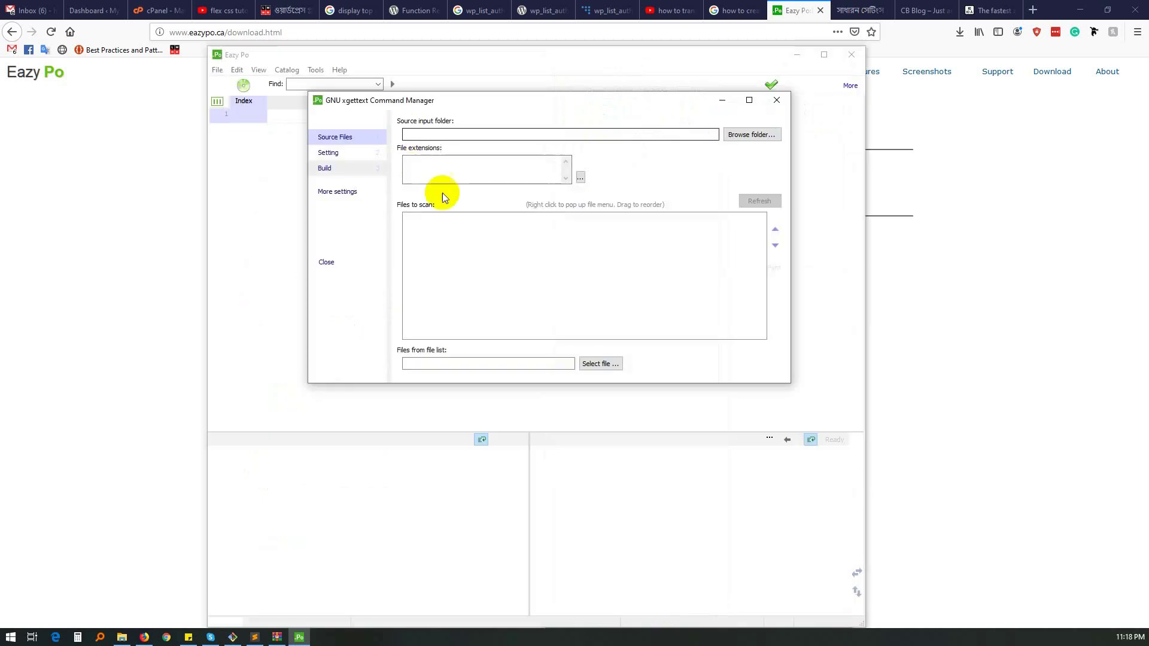
drag(415, 97, 506, 115)
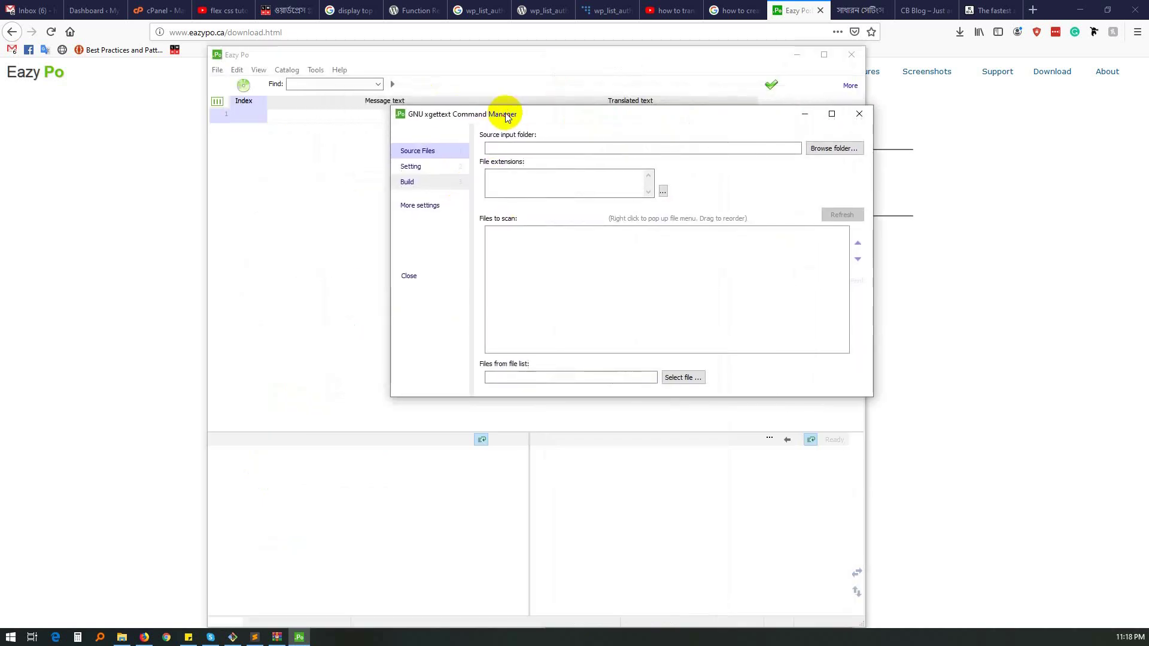
click(810, 150)
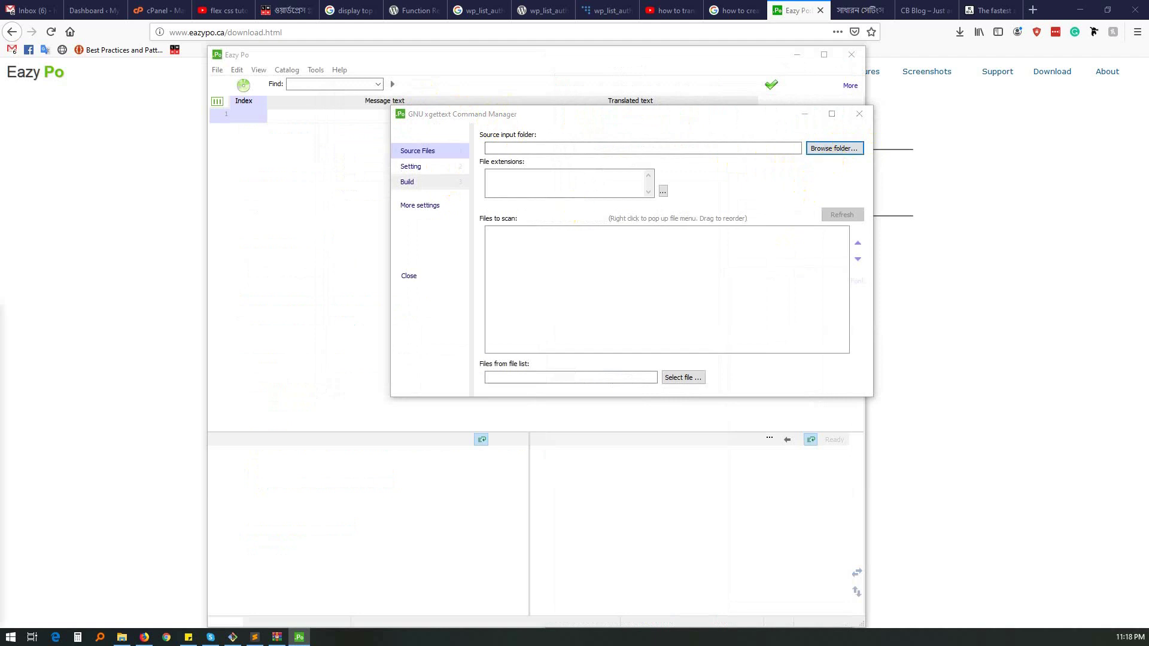
drag(612, 123, 584, 131)
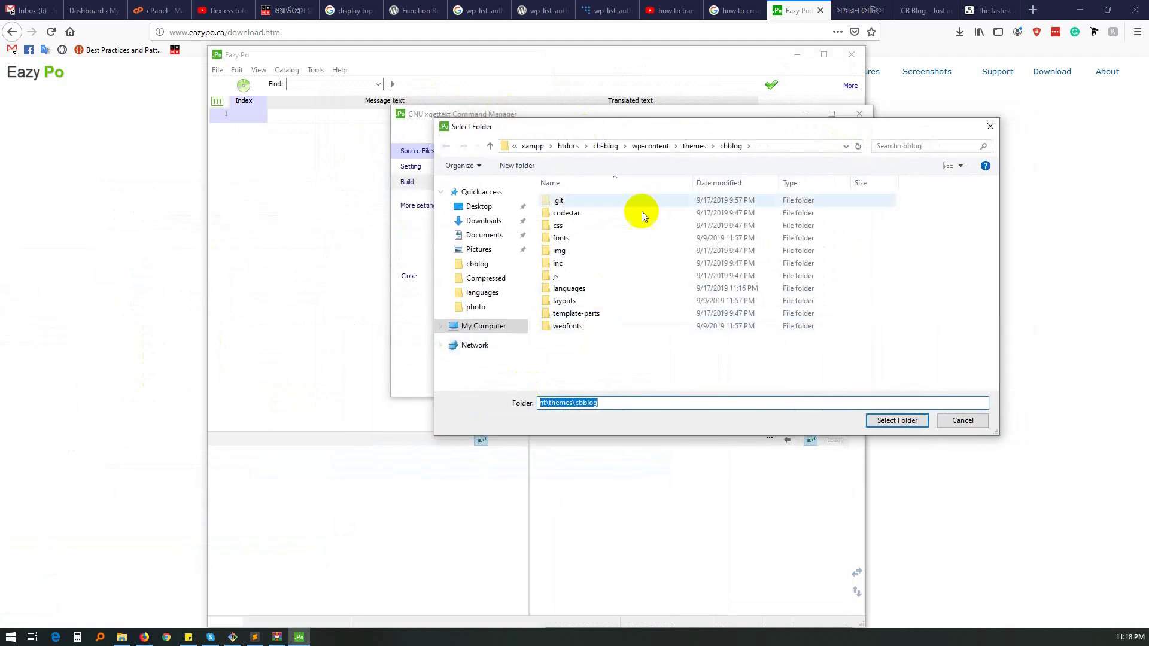
click(694, 146)
click(588, 201)
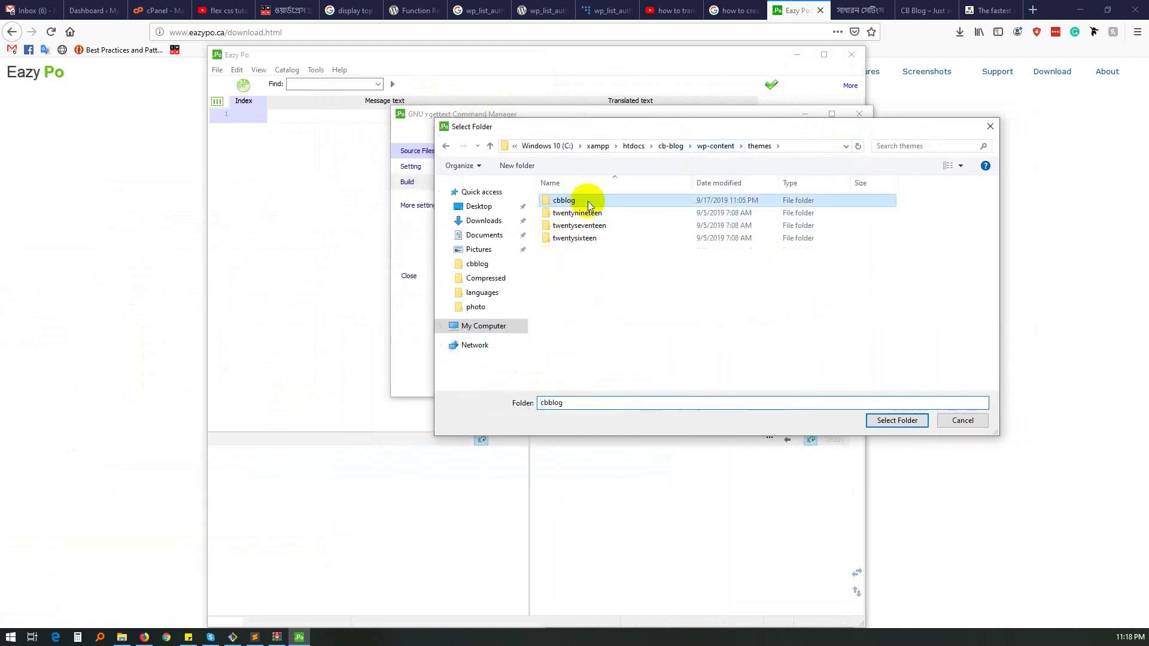
click(898, 421)
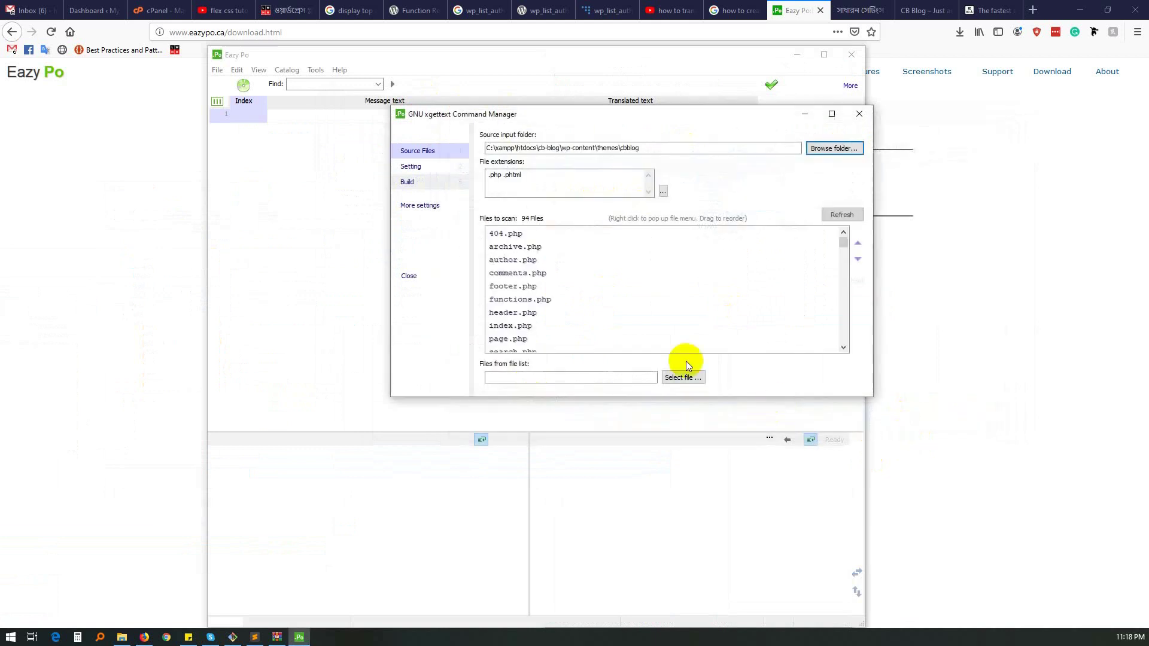
Look through the whole list of theme PHP files to scan, including those in template-parts.
scroll(558, 256, down, 5)
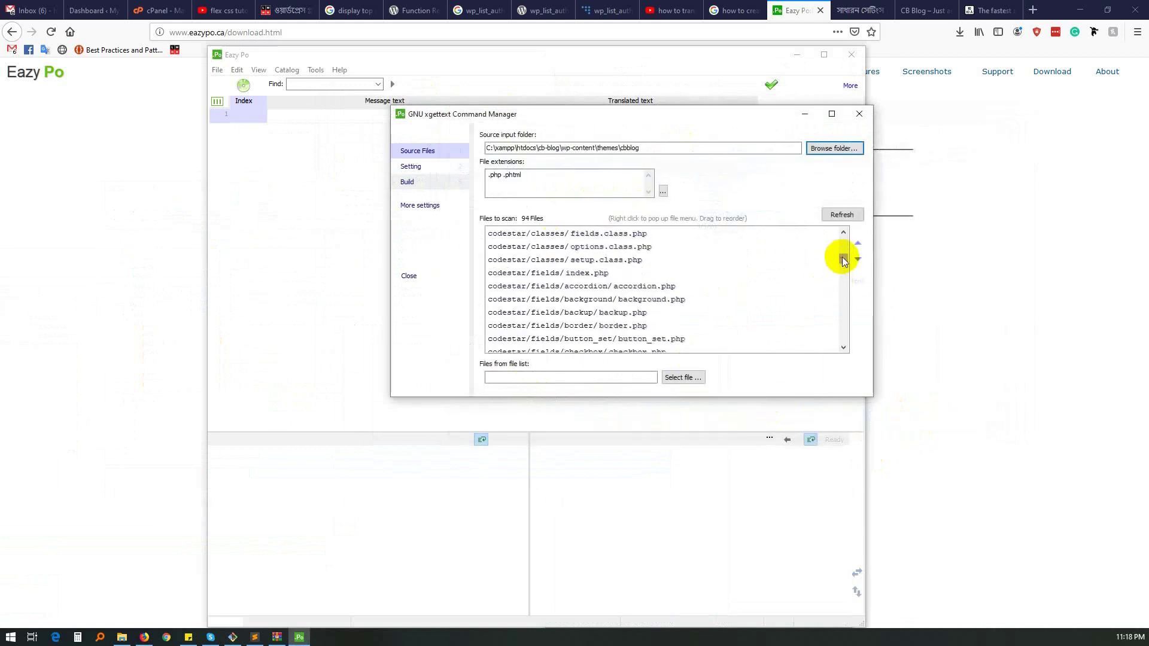
drag(843, 259, 852, 357)
click(538, 326)
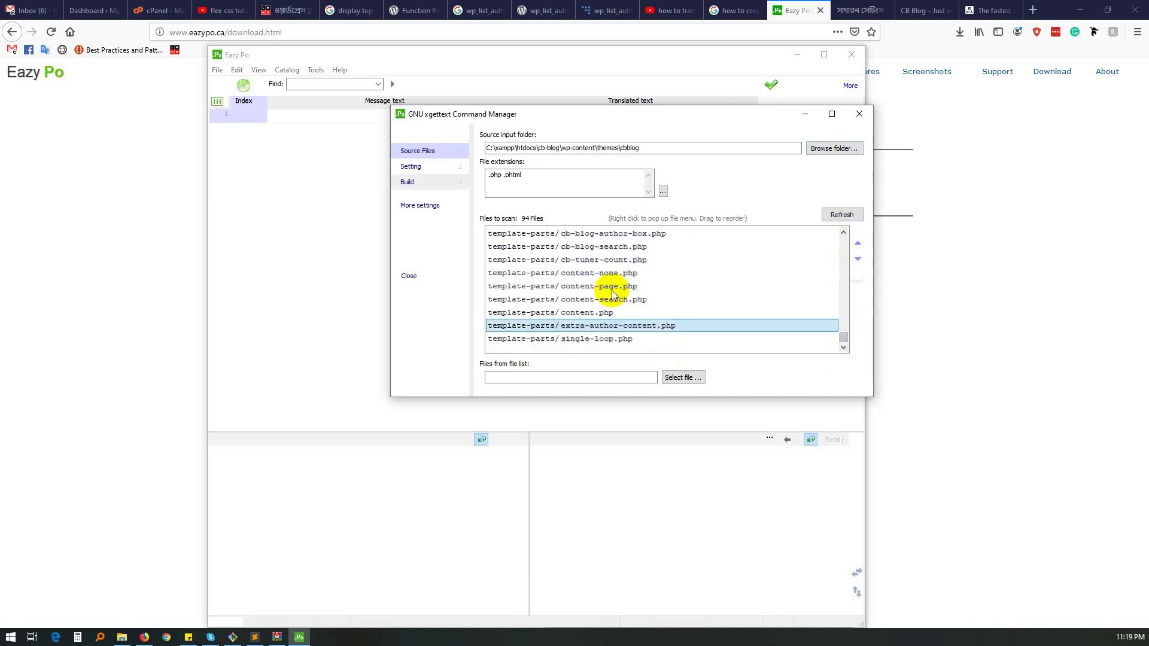
scroll(608, 296, up, 5)
scroll(608, 296, up, 20)
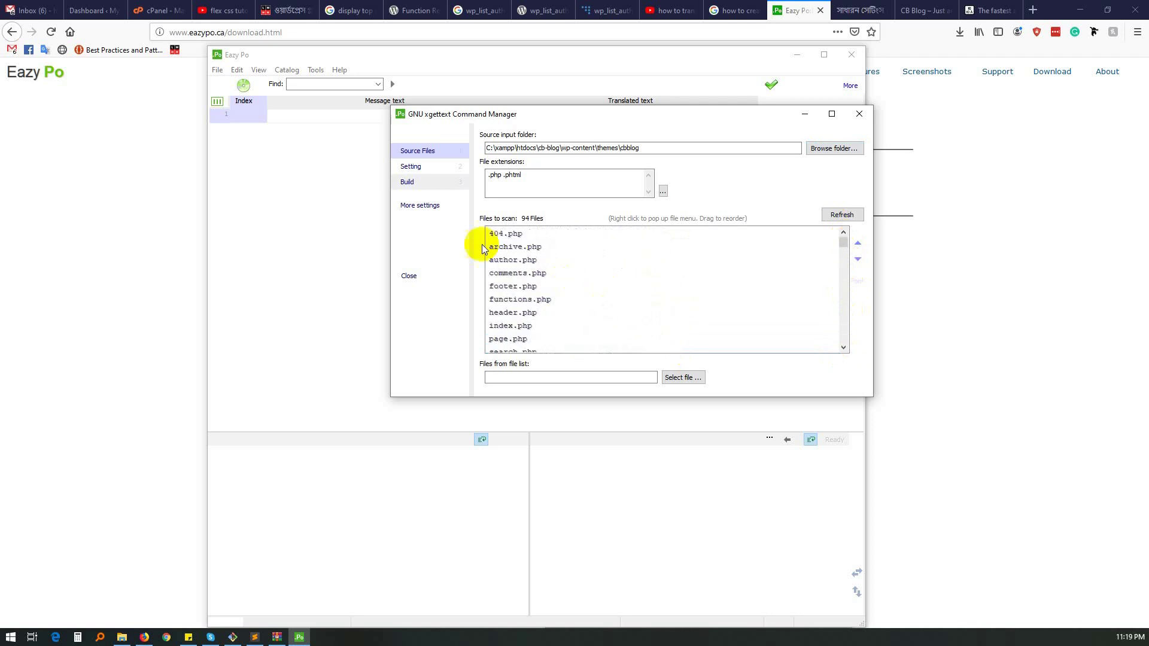
Look at the file list chooser without picking a file, and review the xgettext parser settings and keyword list.
click(417, 172)
click(414, 151)
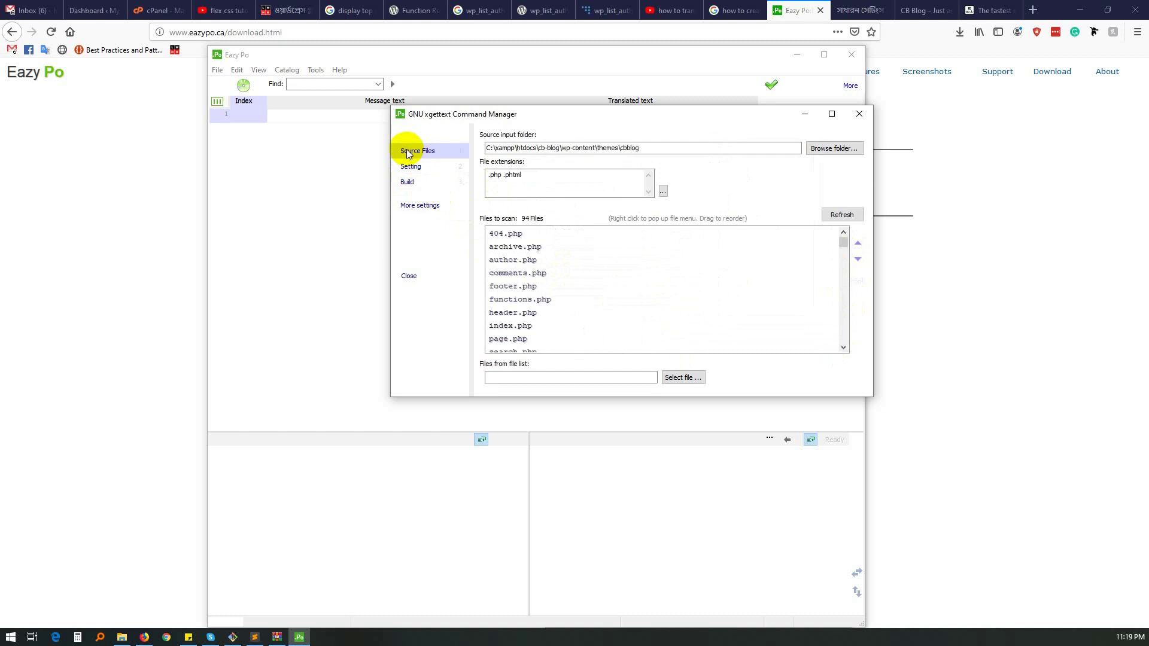
click(686, 378)
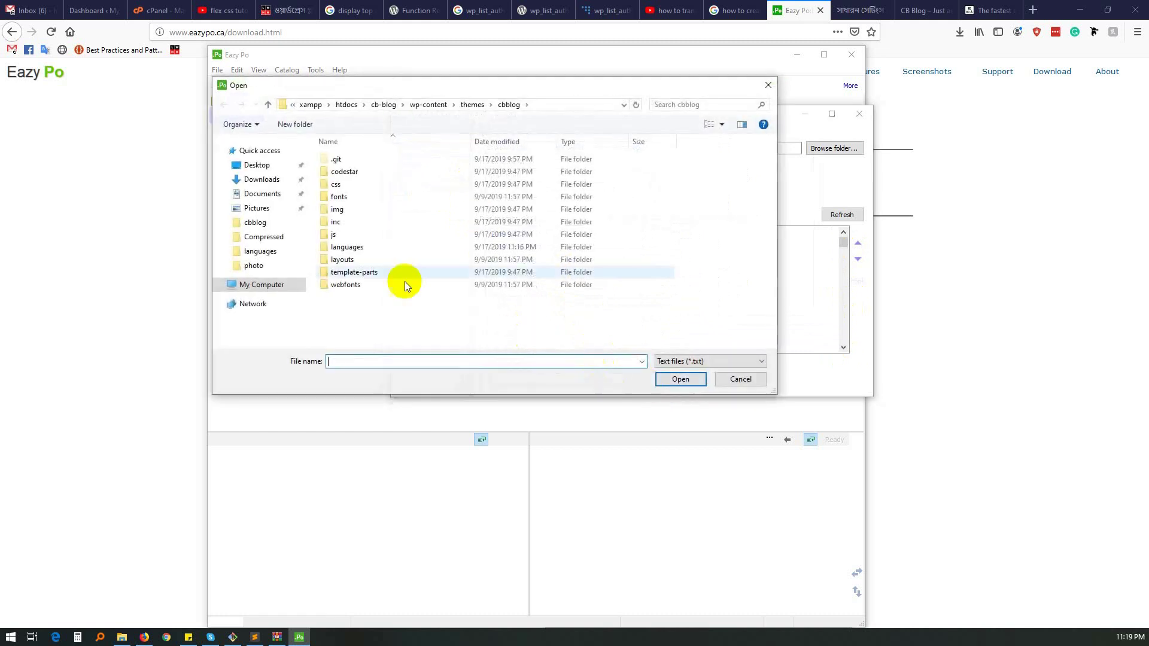
click(754, 379)
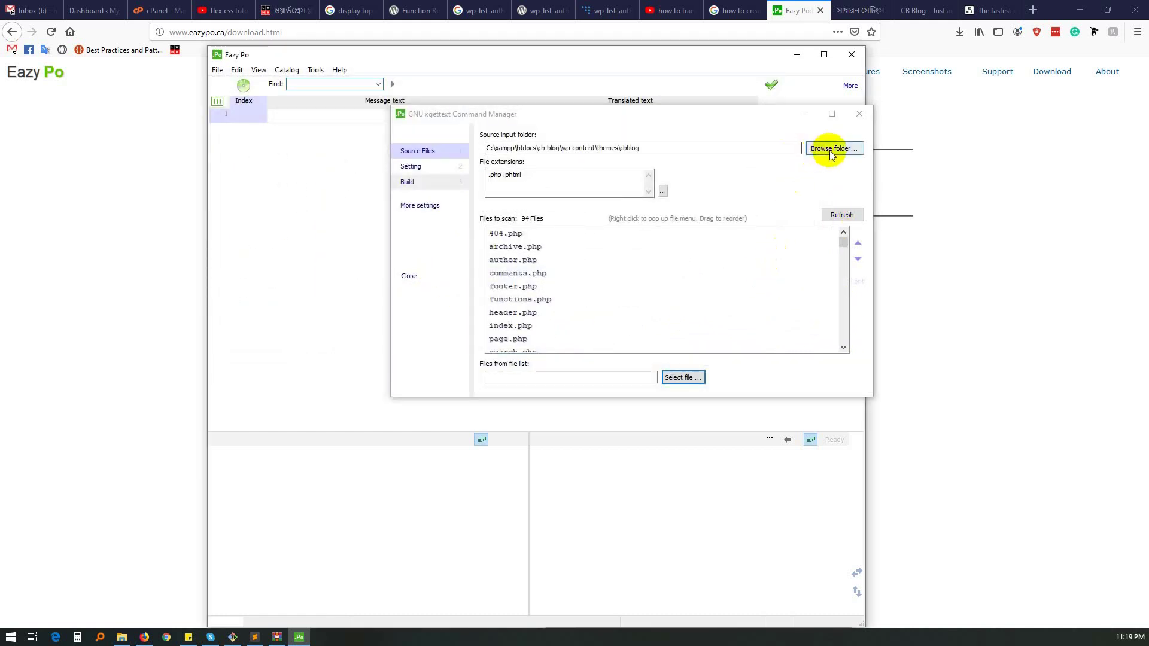
click(413, 167)
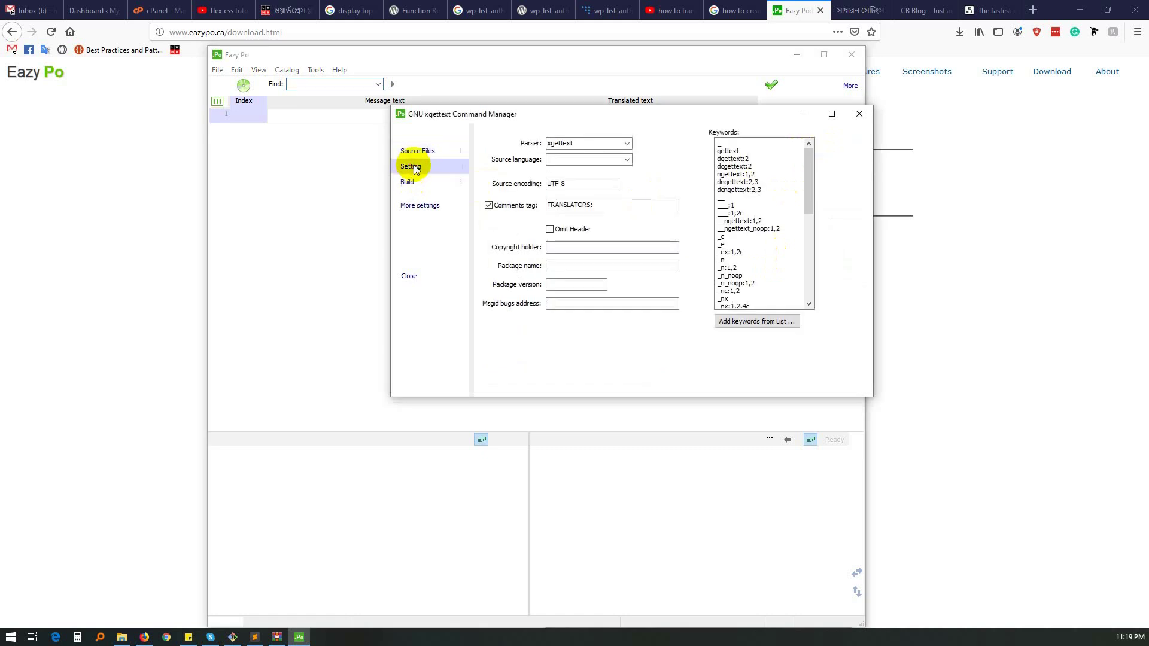
mouse_move(809, 170)
mouse_down()
mouse_move(809, 289)
mouse_move(809, 161)
mouse_up()
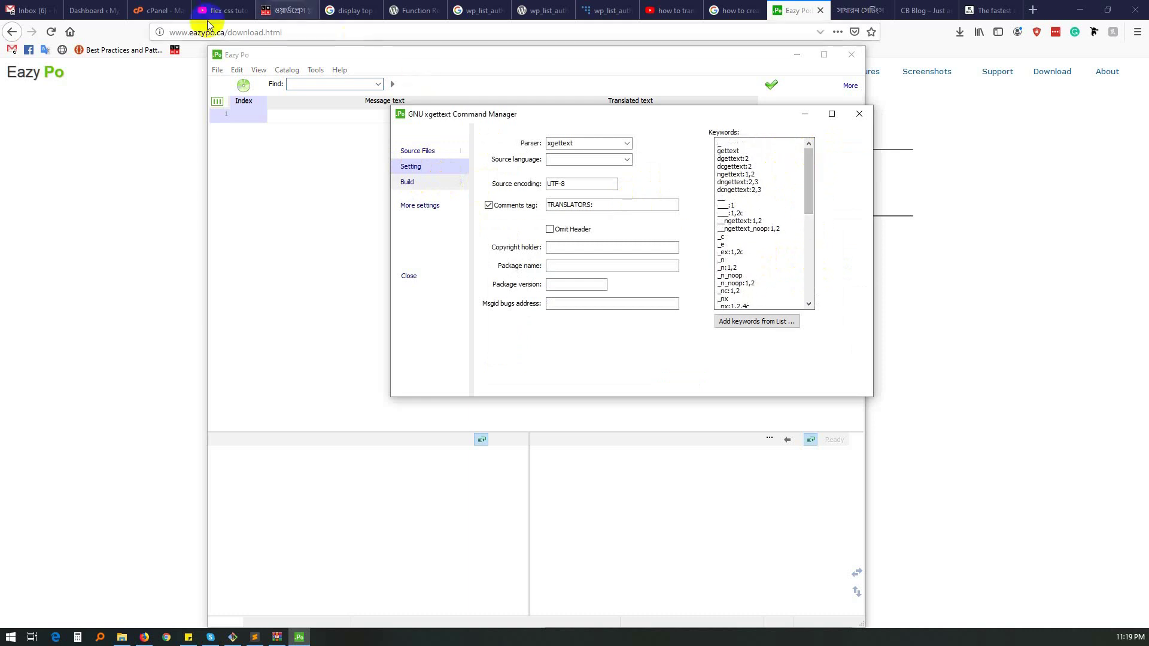
Switch to Sublime Text and look through the code of footer.php up to its beginning.
click(254, 638)
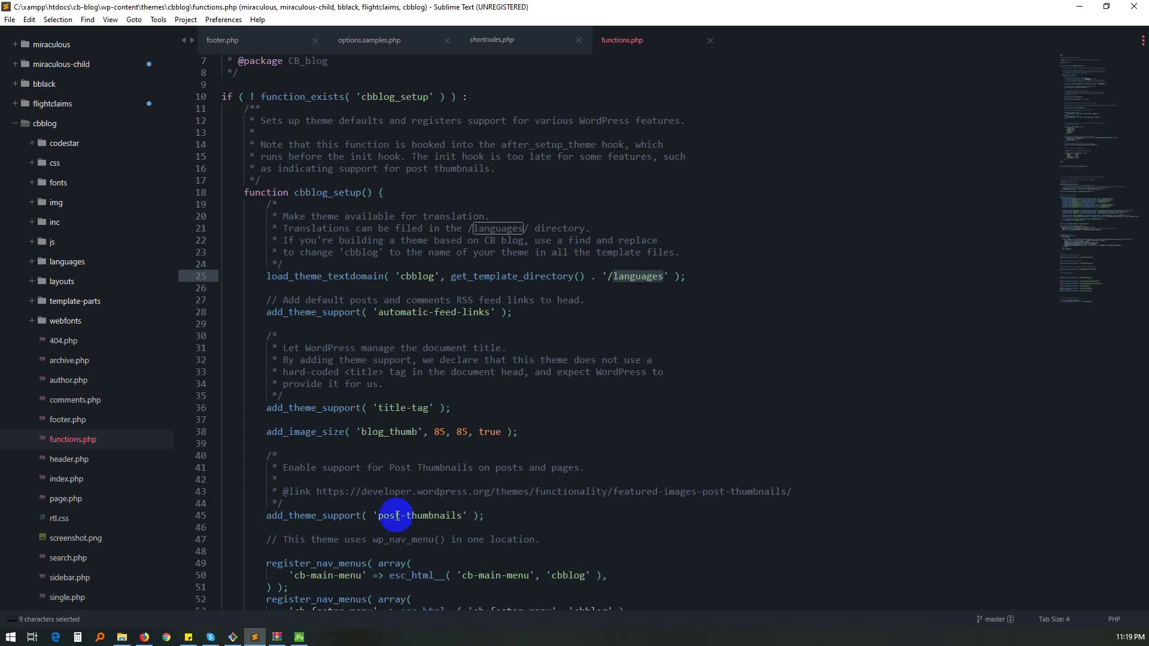
click(251, 53)
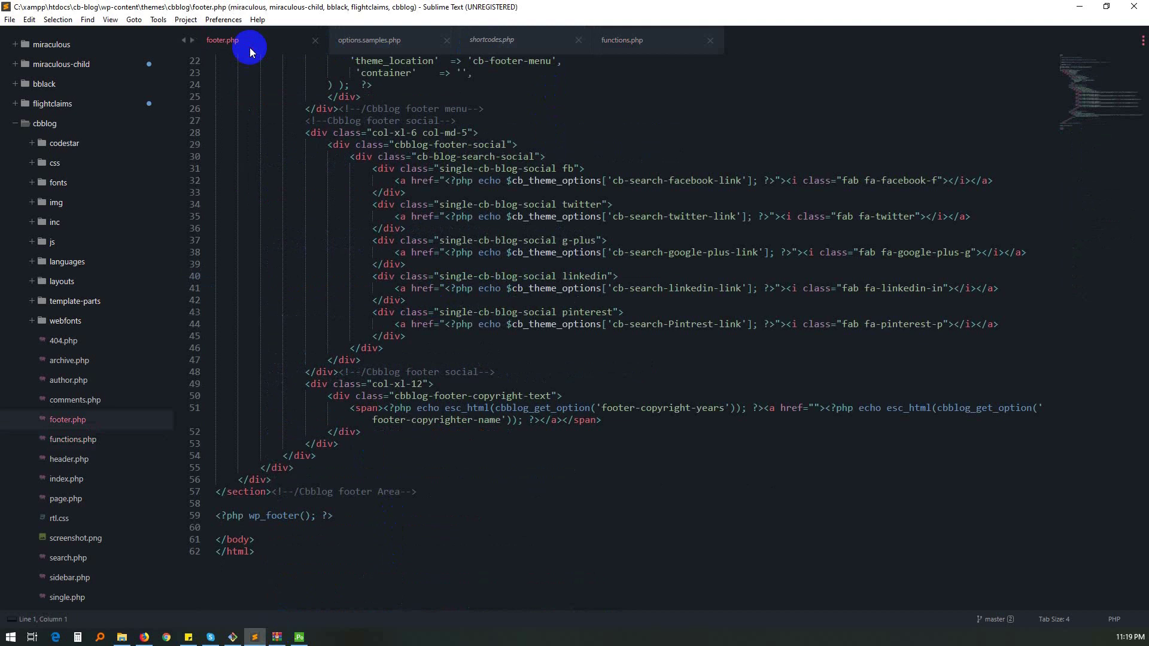
scroll(584, 367, up, 7)
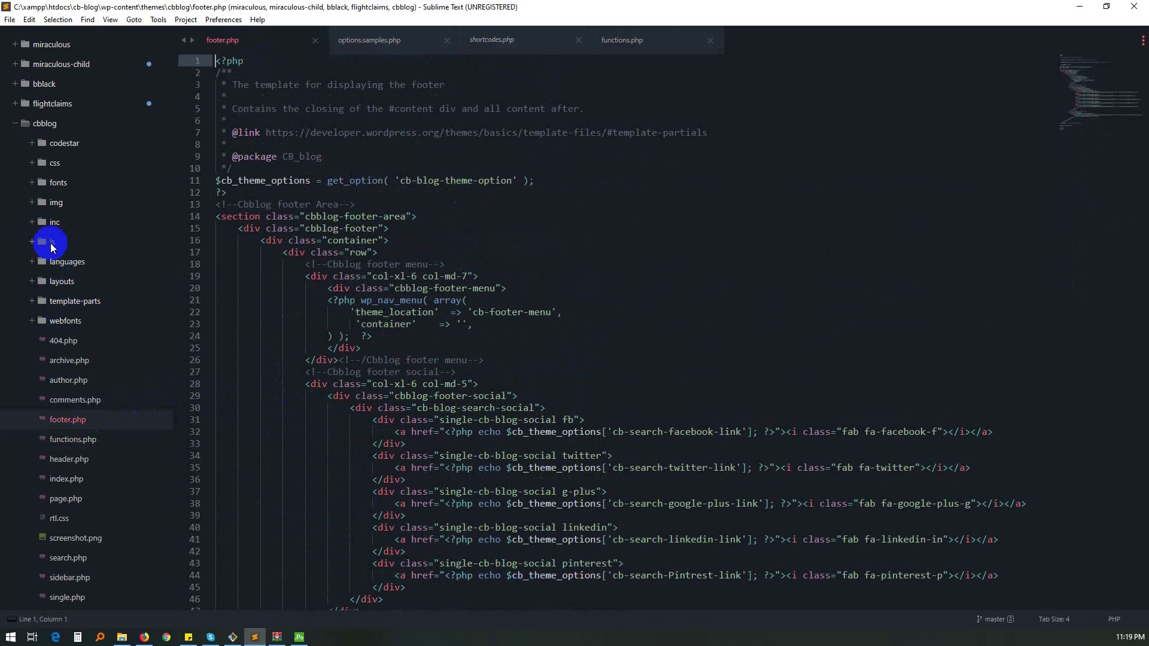
Open cb-author-page.php from the theme's template-parts folder and examine the hard-coded Bangla labels in its author details section.
click(52, 301)
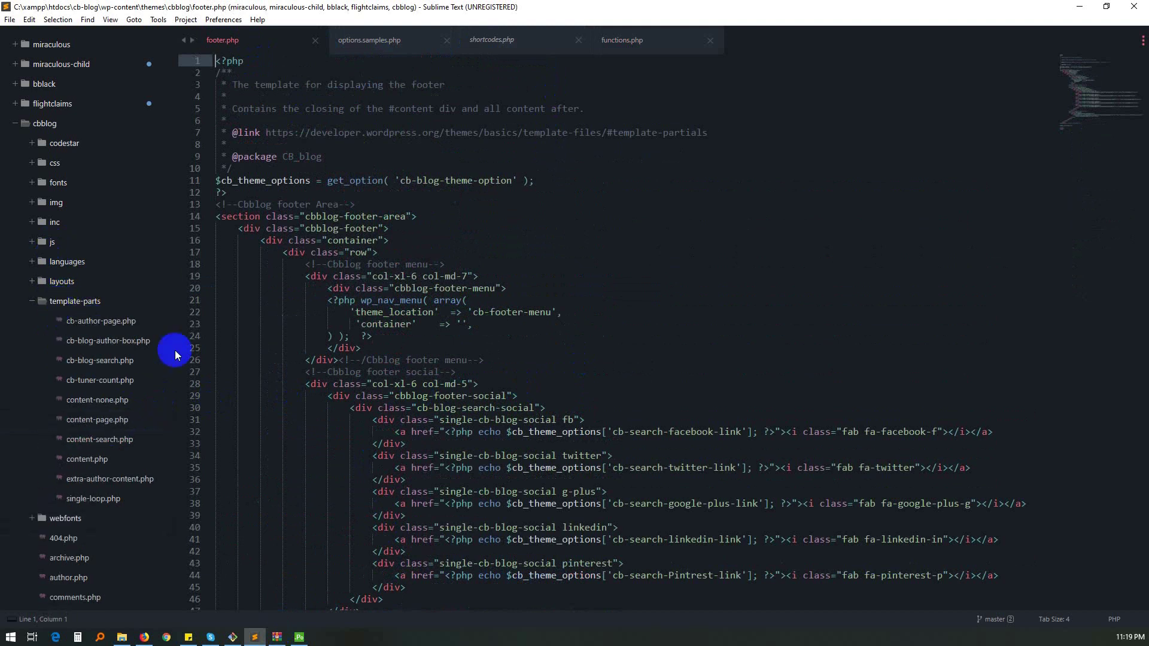
click(103, 326)
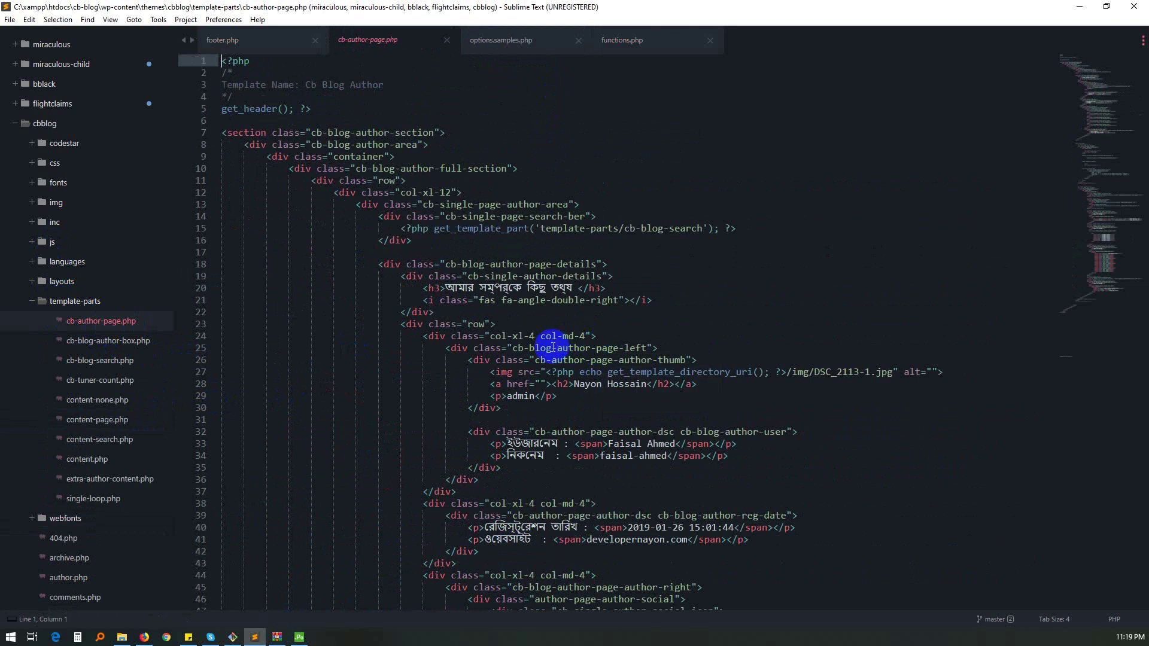
scroll(553, 347, down, 2)
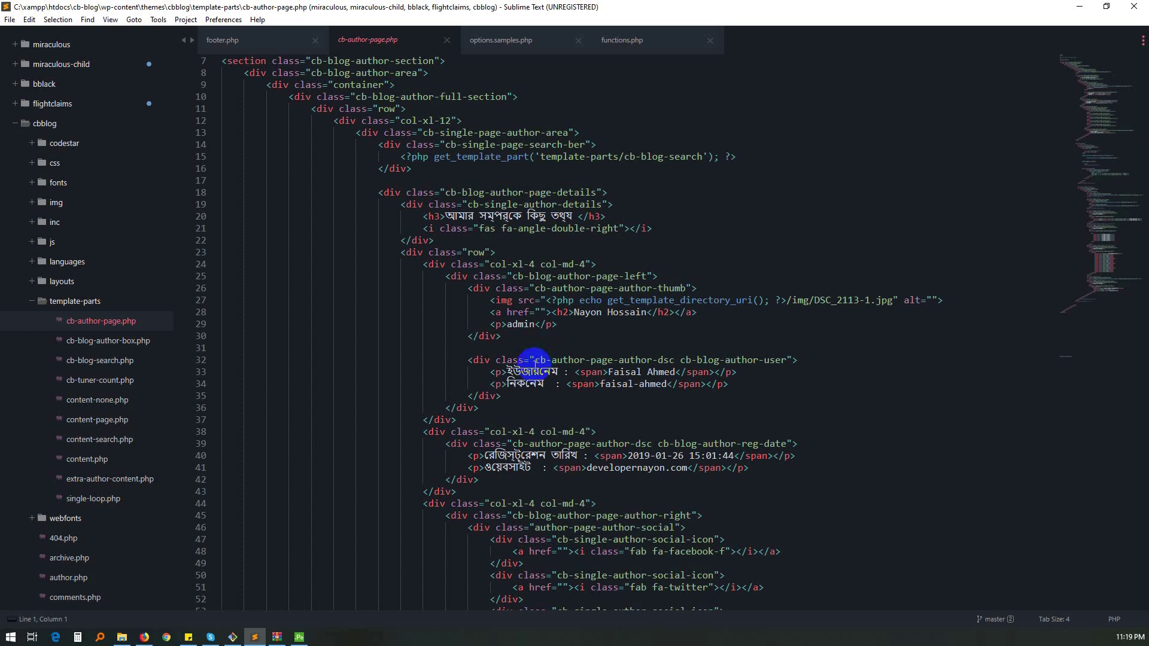
scroll(534, 360, down, 4)
double_click(510, 312)
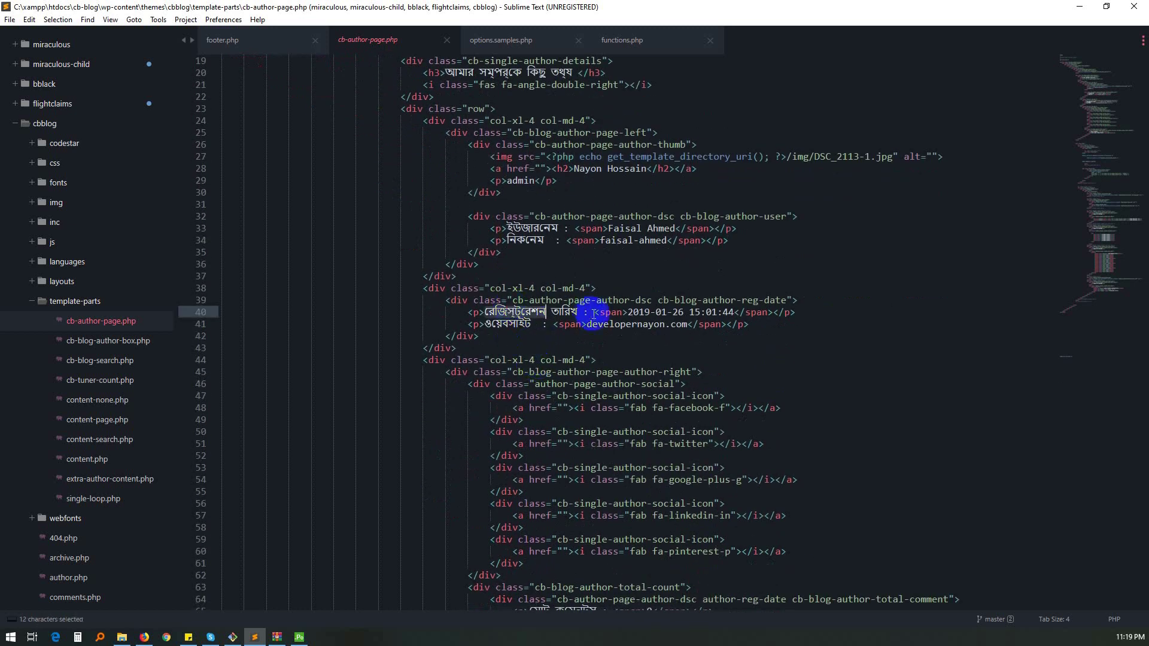
click(569, 312)
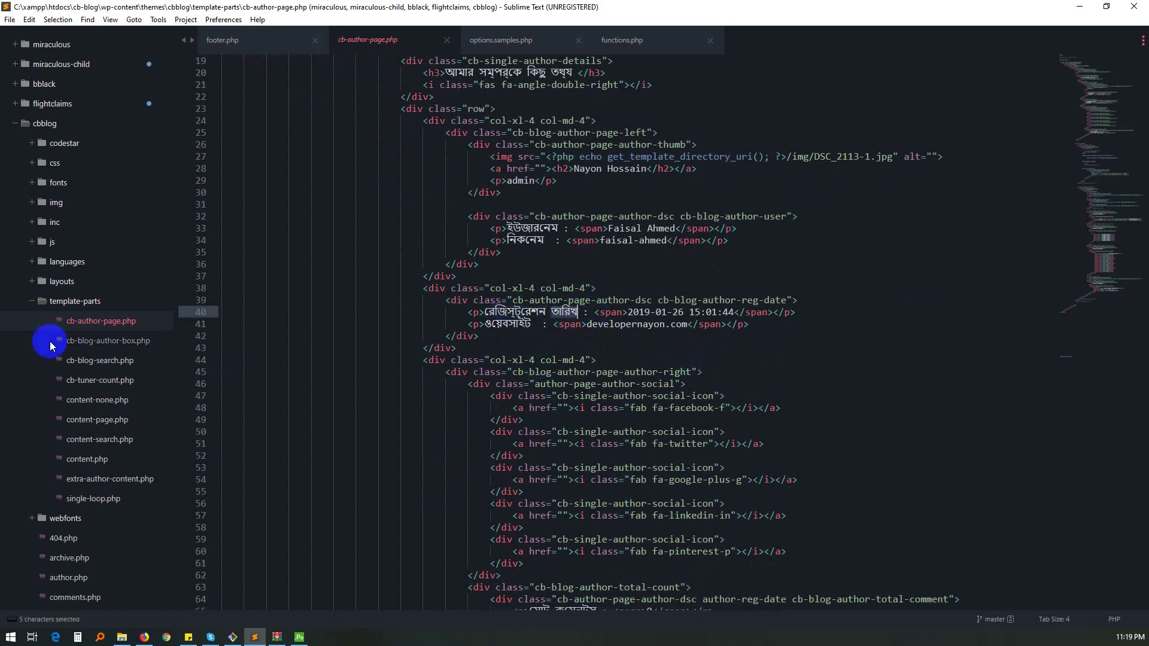
click(76, 304)
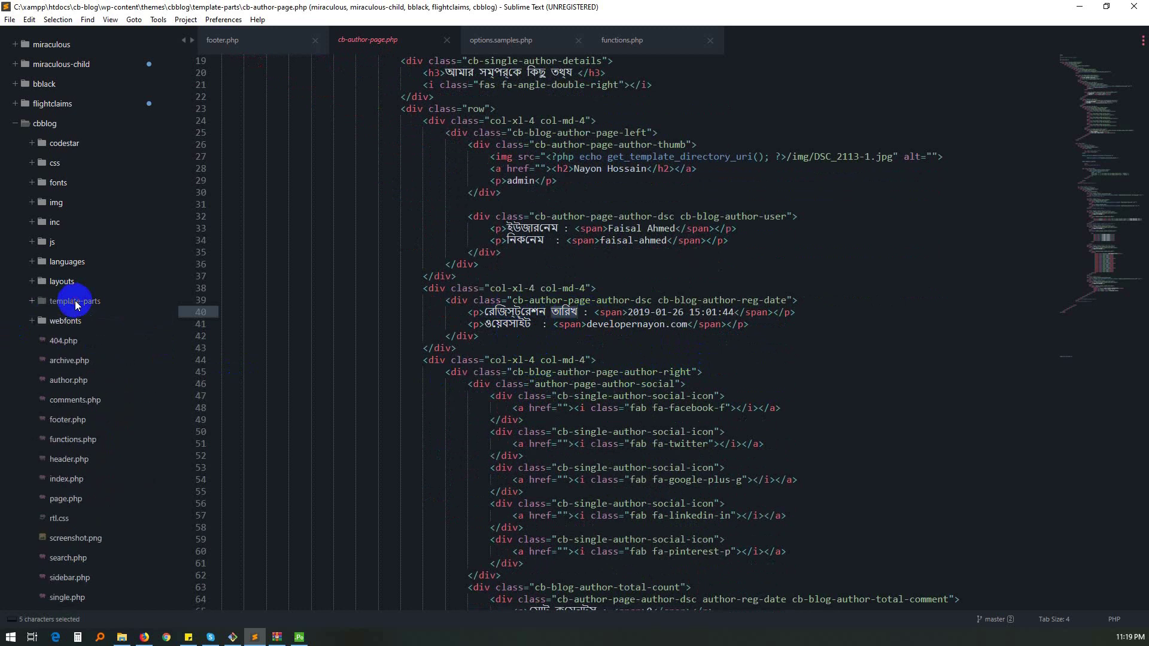
scroll(662, 401, down, 1)
scroll(663, 402, down, 8)
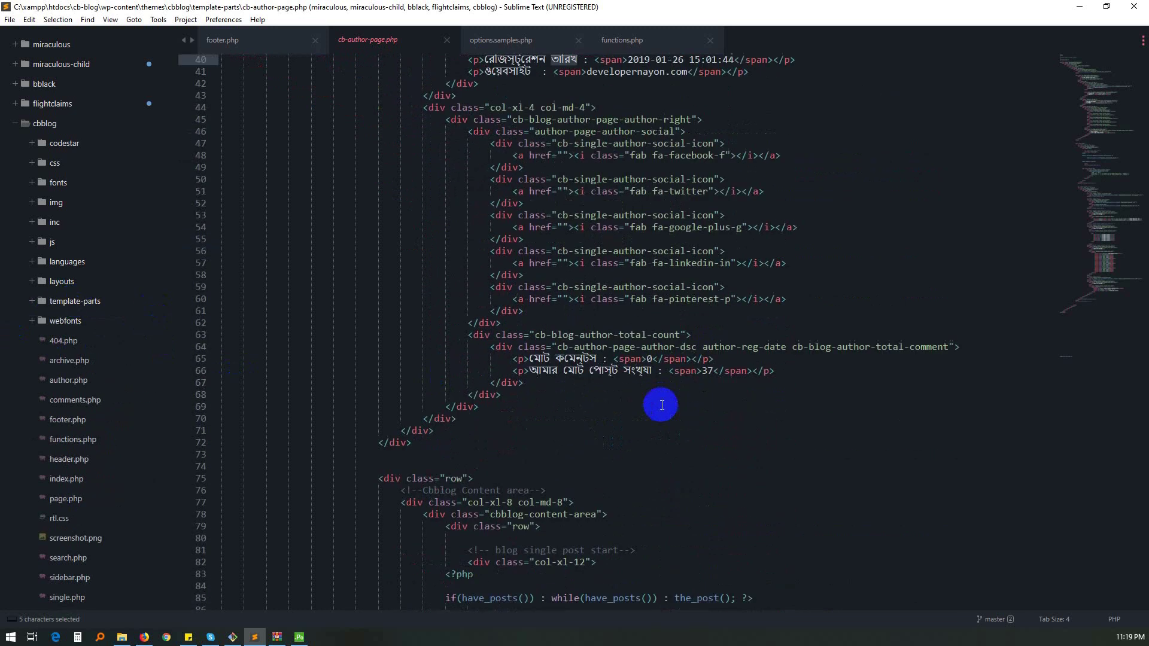
scroll(662, 405, down, 2)
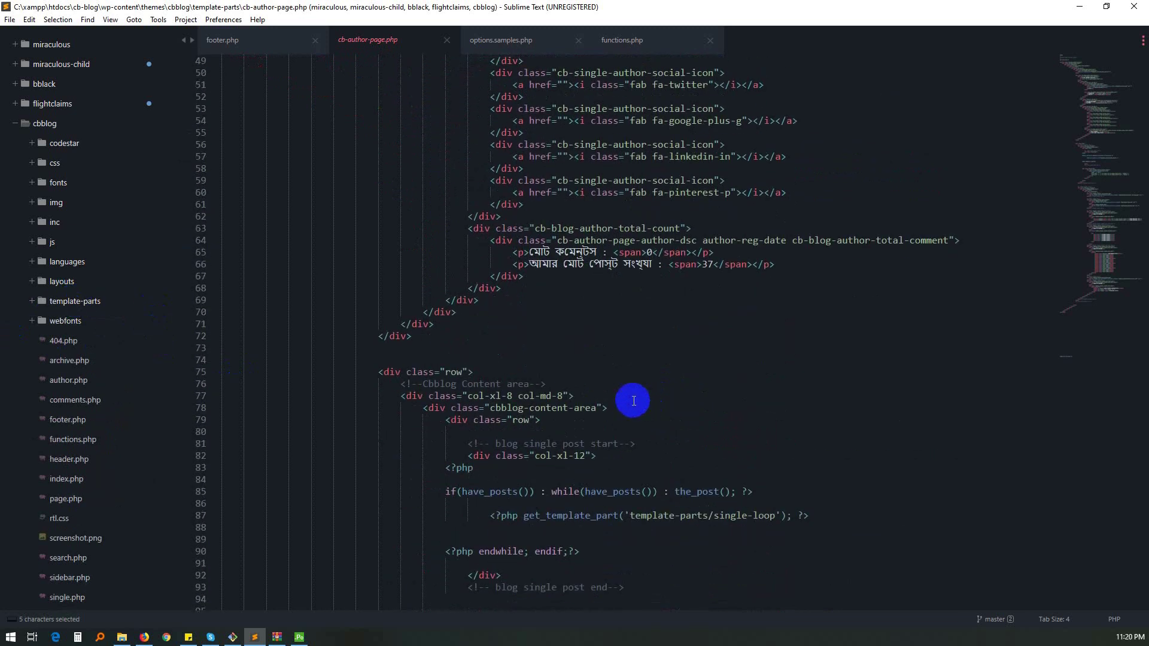
scroll(68, 331, up, 1)
Open cb-blog-author-box.php from the template-parts folder to examine how its text strings are coded.
click(74, 361)
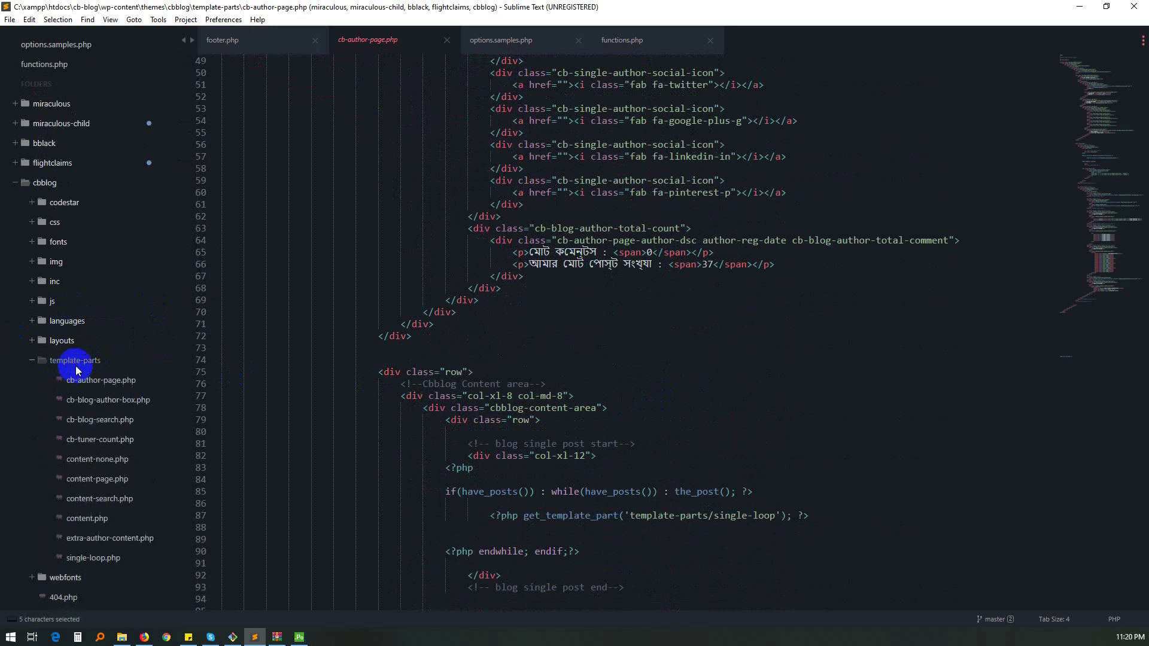
click(130, 407)
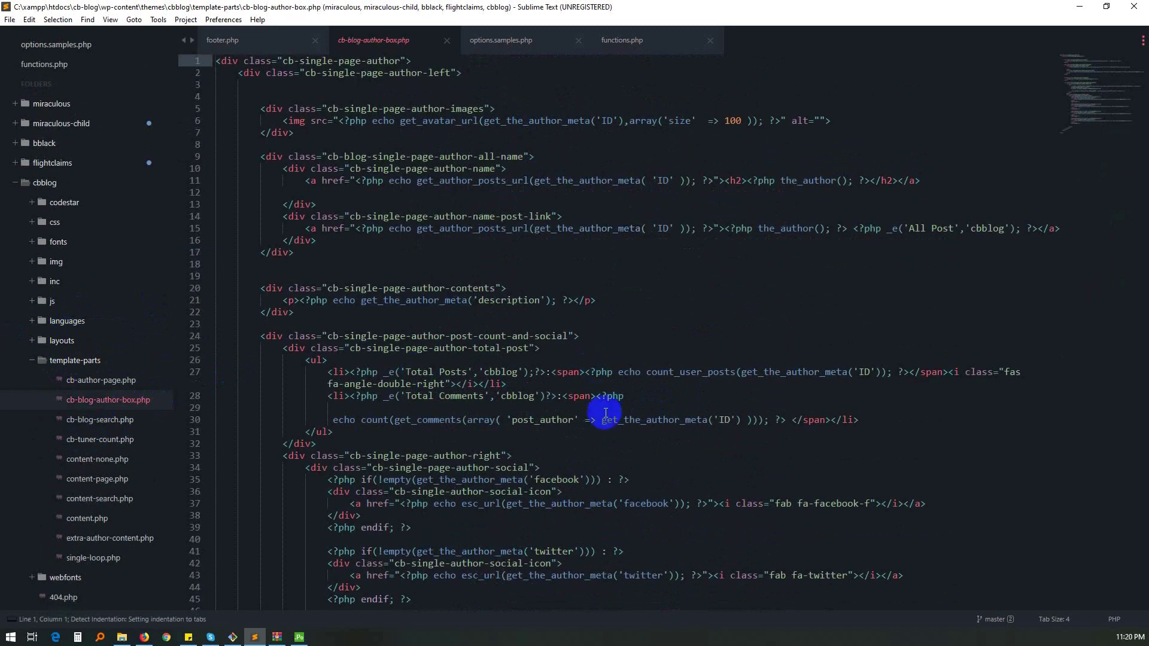
Inspect the 'Total Posts' translation call in the author box code, and return to Eazy Po to review the xgettext keyword list.
click(411, 370)
double_click(438, 372)
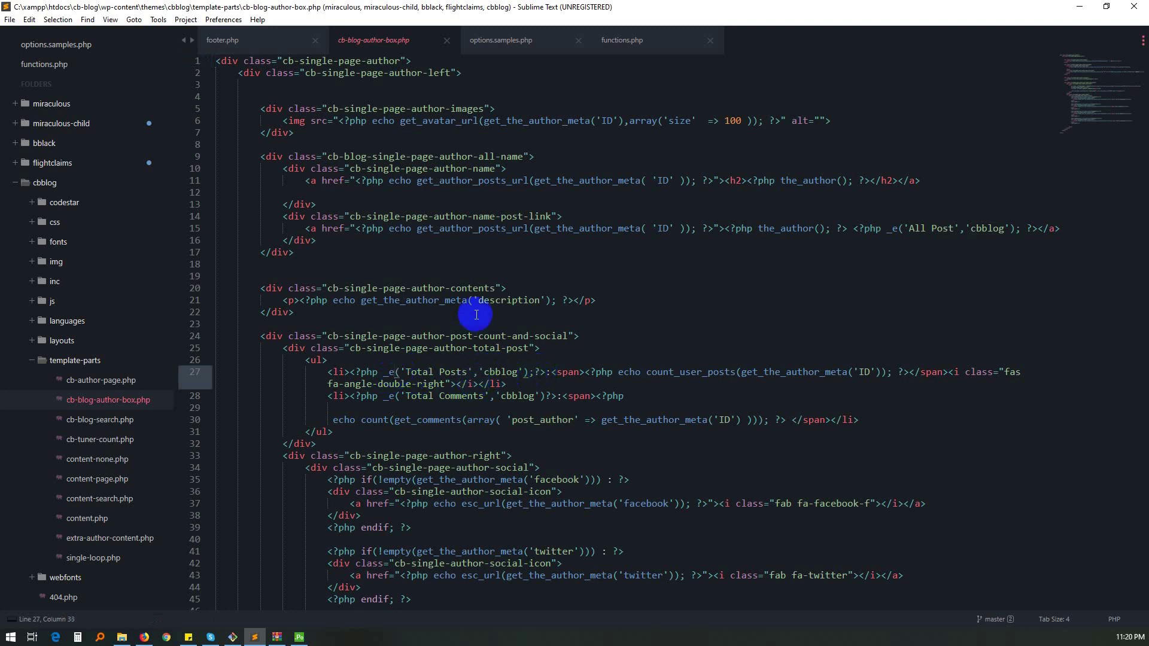
click(255, 637)
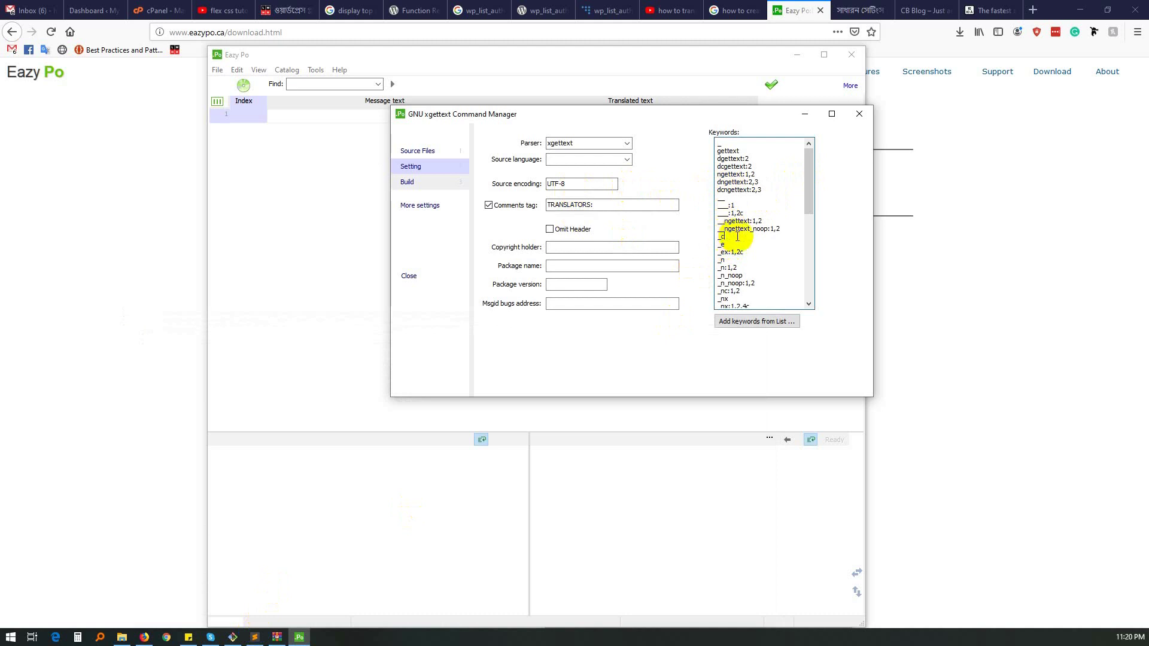
scroll(801, 267, down, 9)
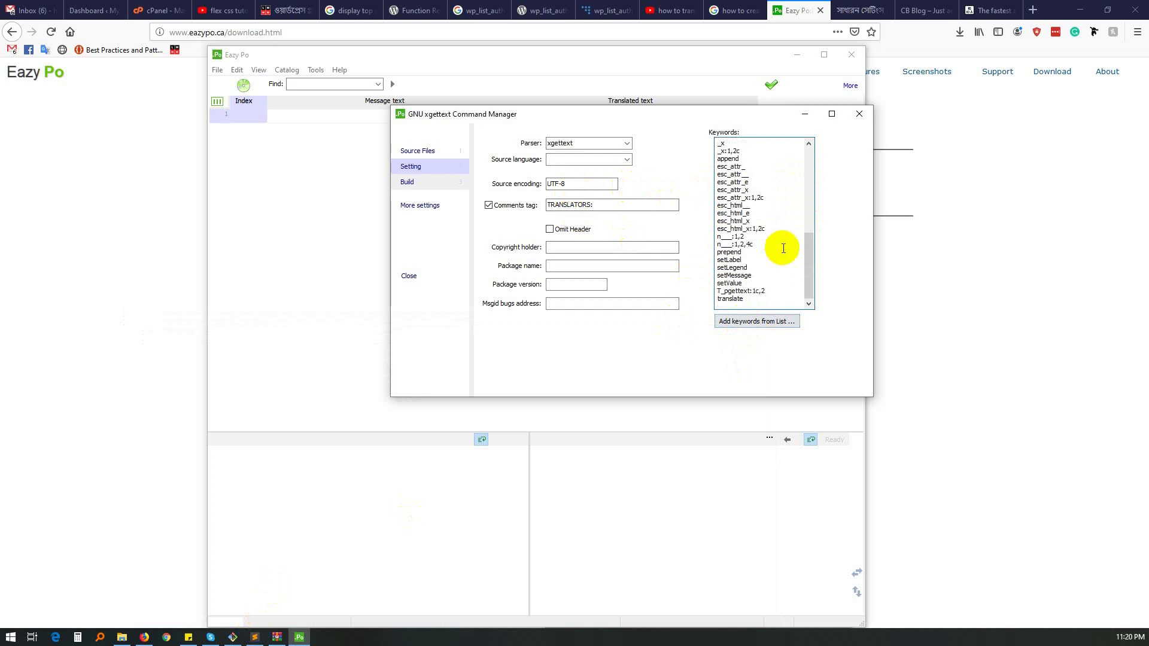
scroll(783, 248, up, 9)
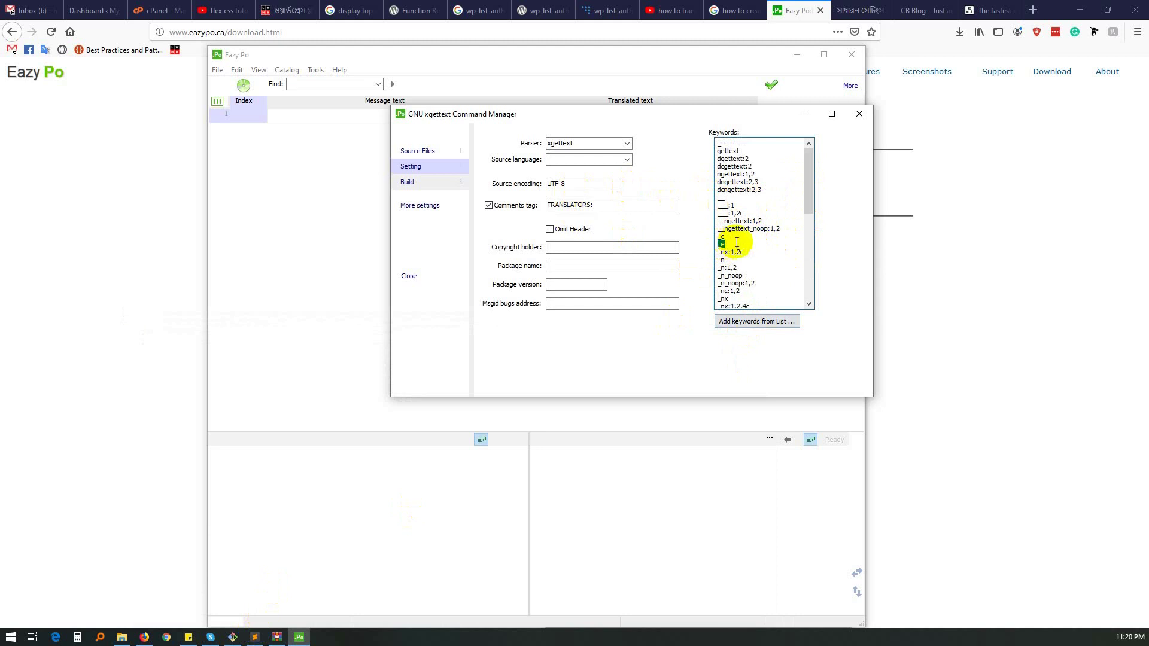
scroll(737, 239, down, 4)
scroll(745, 238, up, 4)
scroll(760, 275, down, 5)
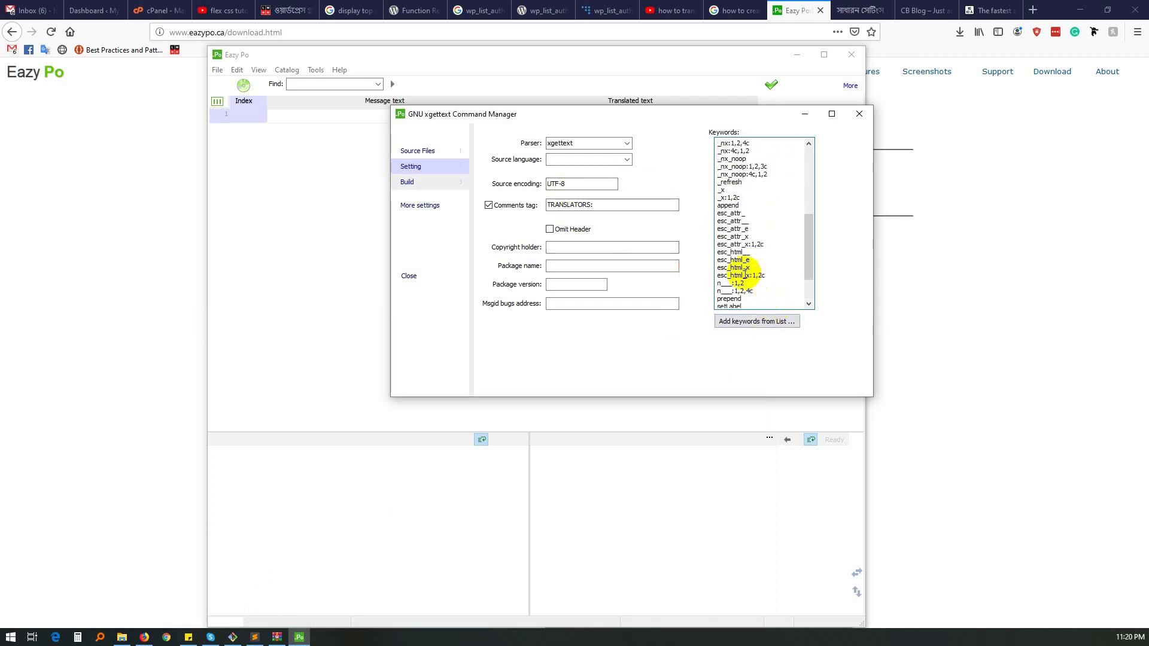
scroll(749, 269, up, 5)
Review the build command for the theme's PHP files and execute it with messages.pot in the cbblog folder as output.
click(407, 181)
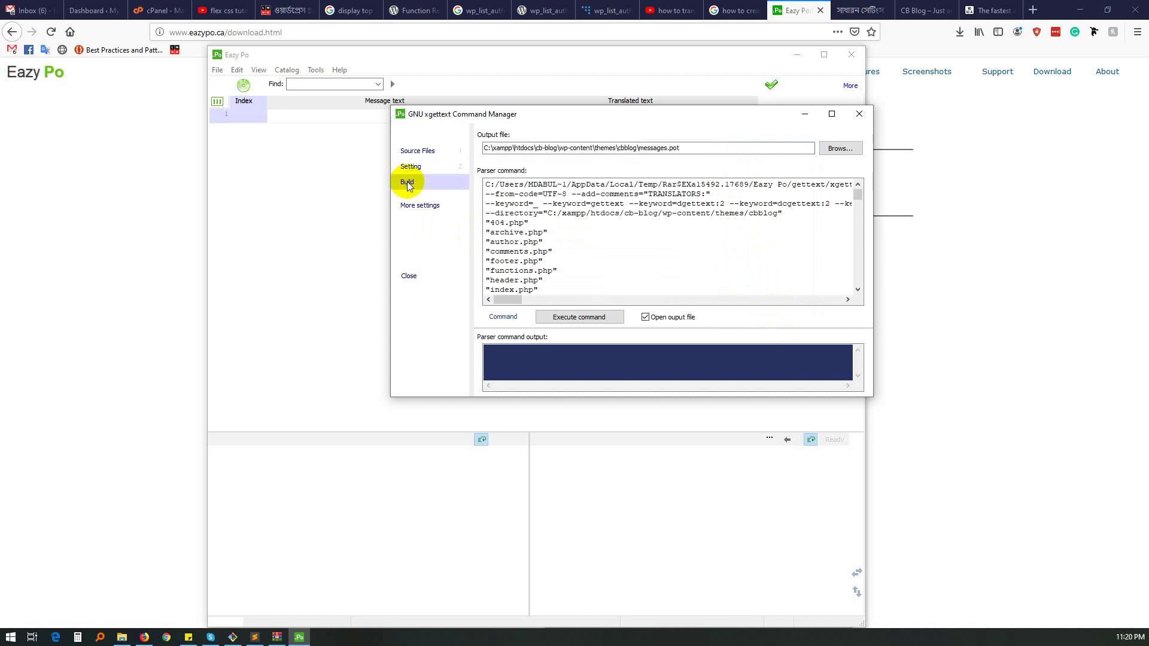
scroll(598, 255, down, 8)
scroll(635, 256, up, 10)
click(417, 198)
click(413, 182)
click(584, 317)
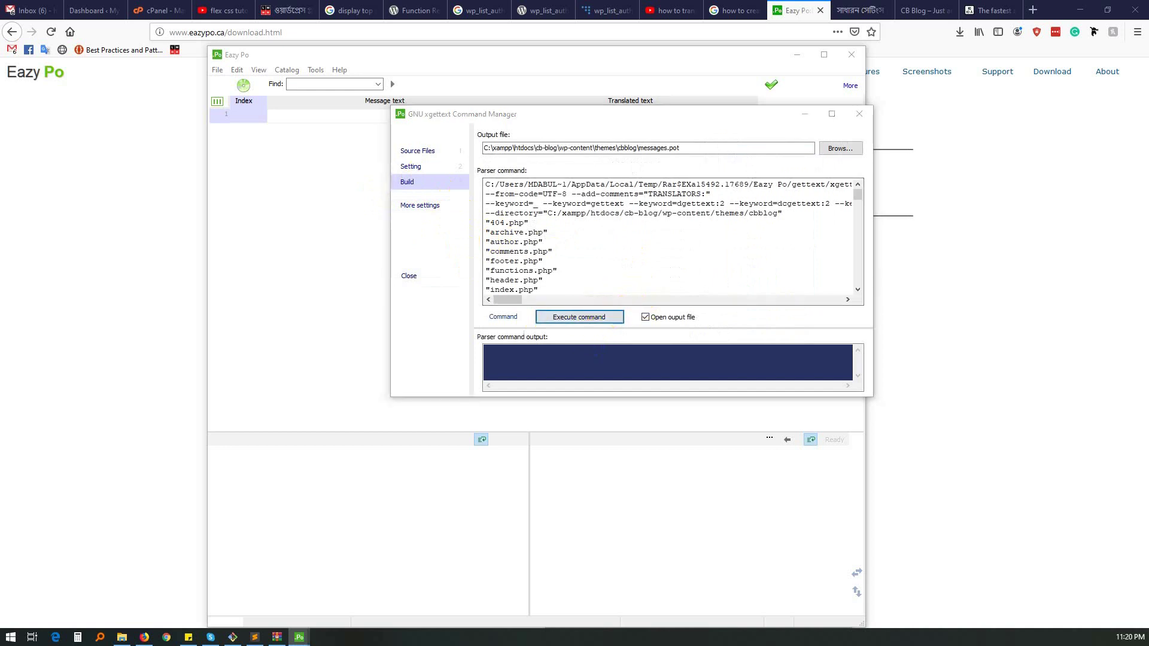
Move the generated messages.pot catalog window clear and look through its extracted message strings.
drag(361, 53, 591, 52)
key(Down)
key(Down)
key(Down)
key(Up)
key(Up)
key(Up)
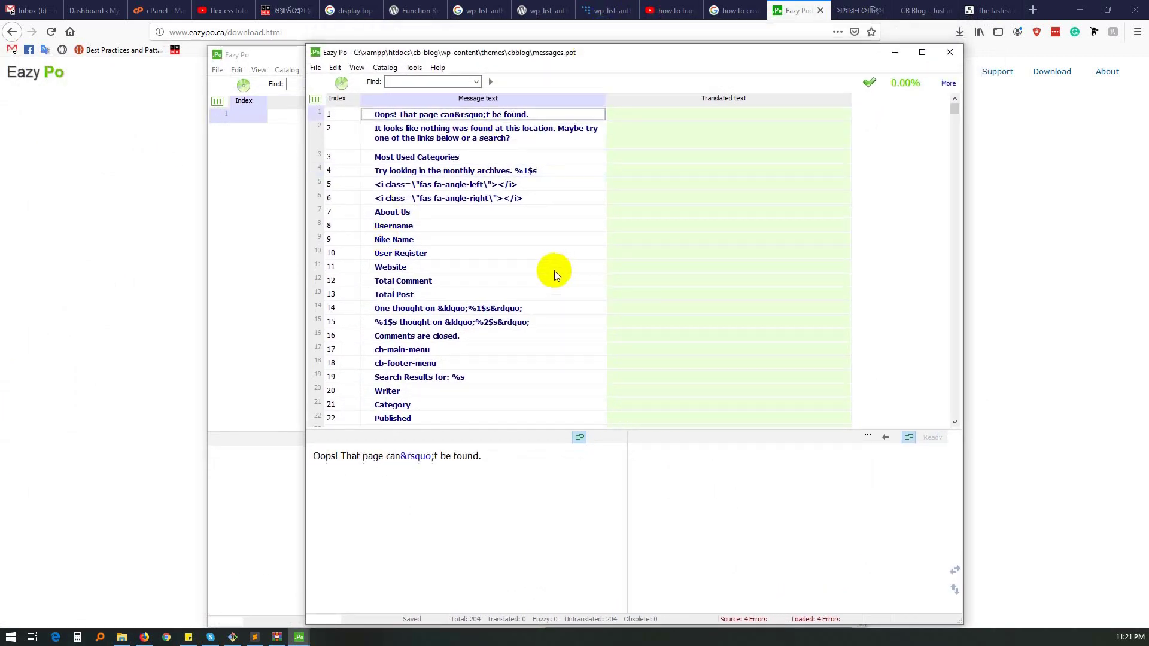
key(Down)
key(Down)
key(Down)
key(Down)
key(Down)
key(Down)
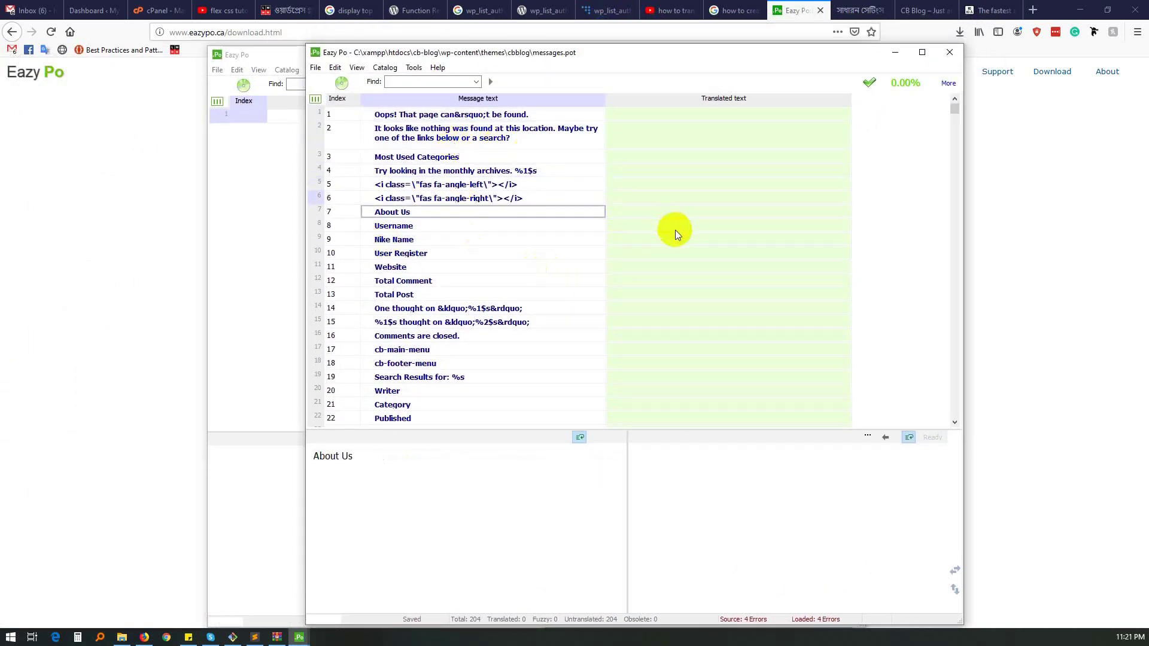
key(Up)
key(Up)
key(Up)
mouse_move(958, 113)
mouse_down()
mouse_move(954, 257)
mouse_move(970, 418)
mouse_move(955, 105)
mouse_up()
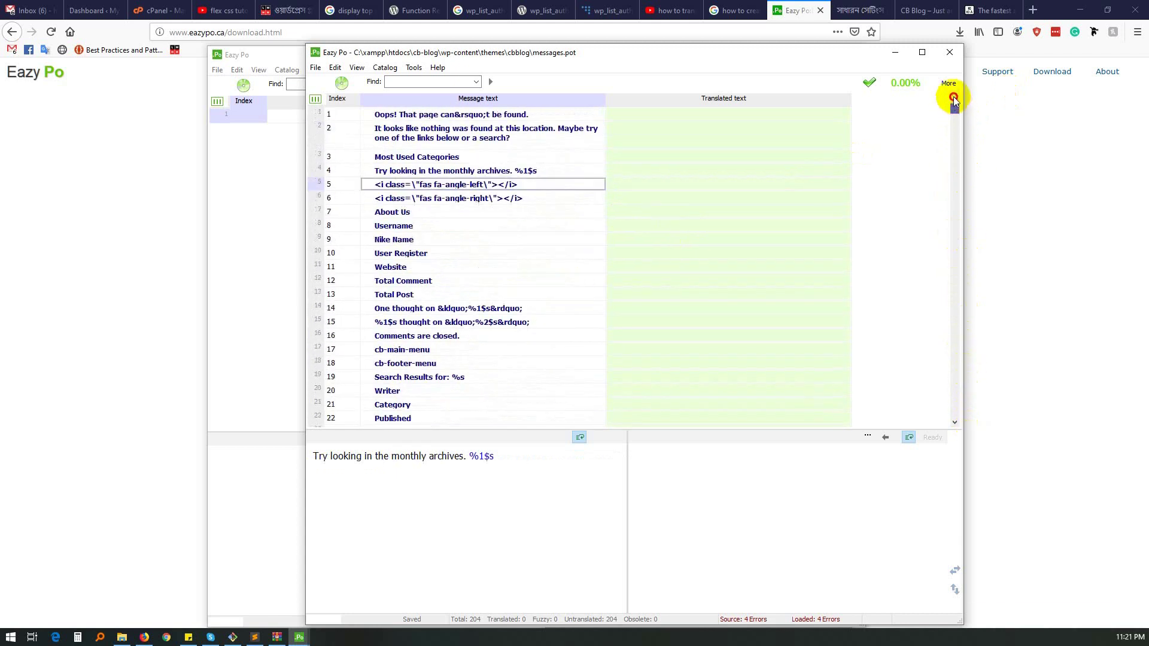
Move the messages.pot window aside and close the xgettext Command Manager, confirming the closure.
drag(650, 54, 567, 180)
click(565, 118)
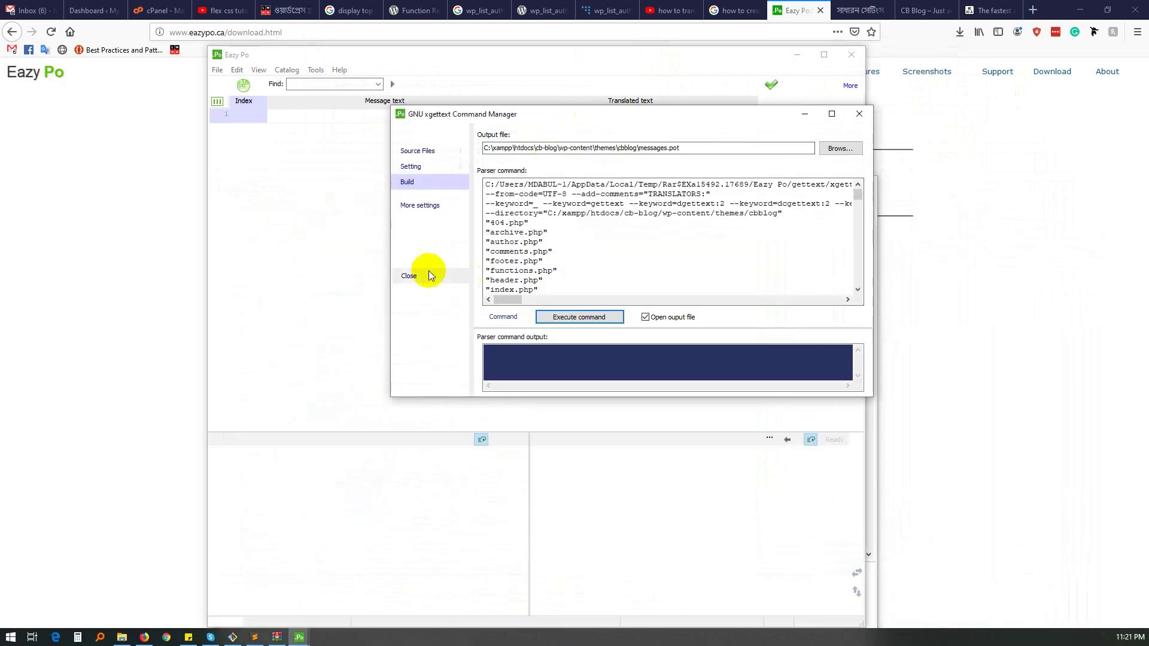
click(411, 276)
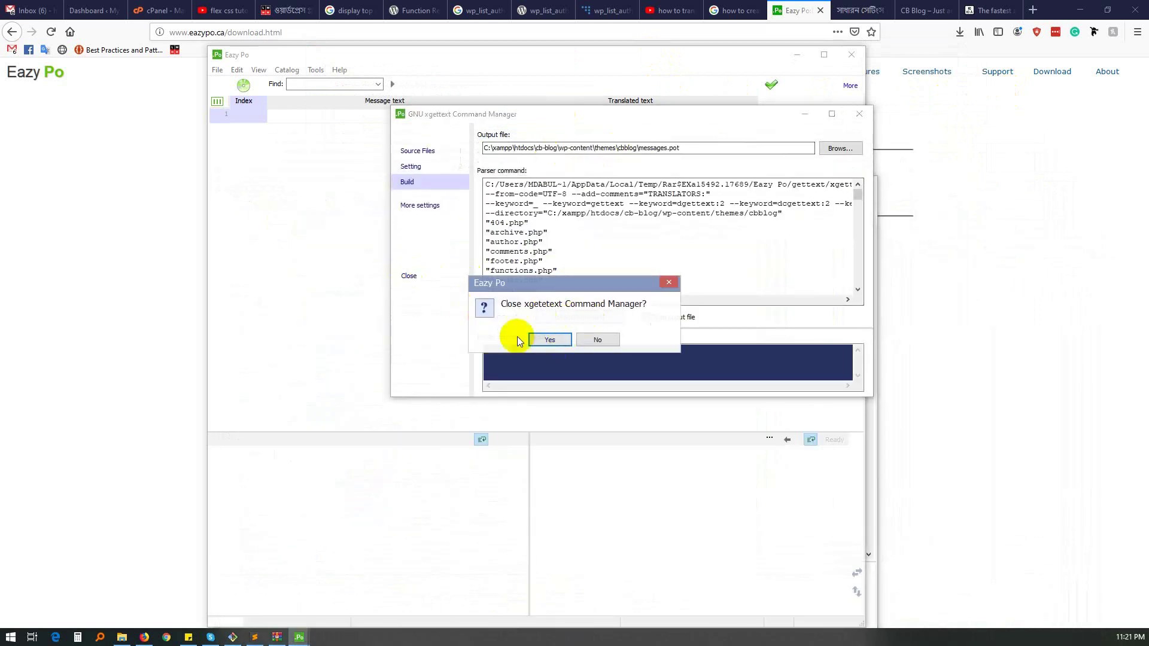
click(549, 340)
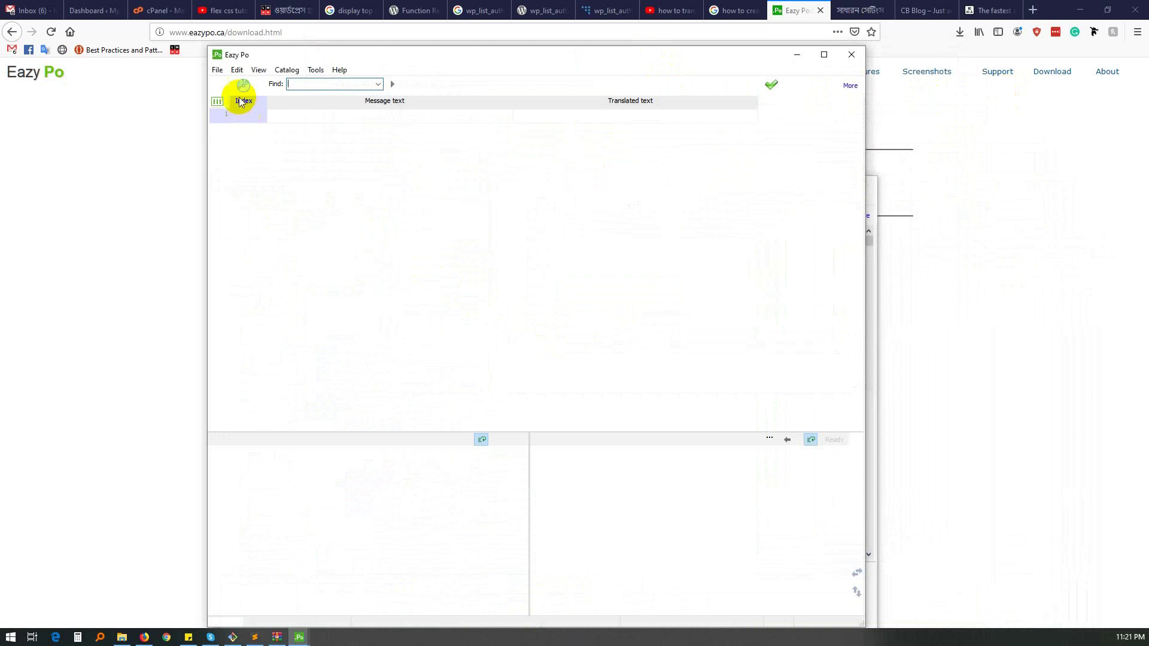
click(221, 70)
click(271, 88)
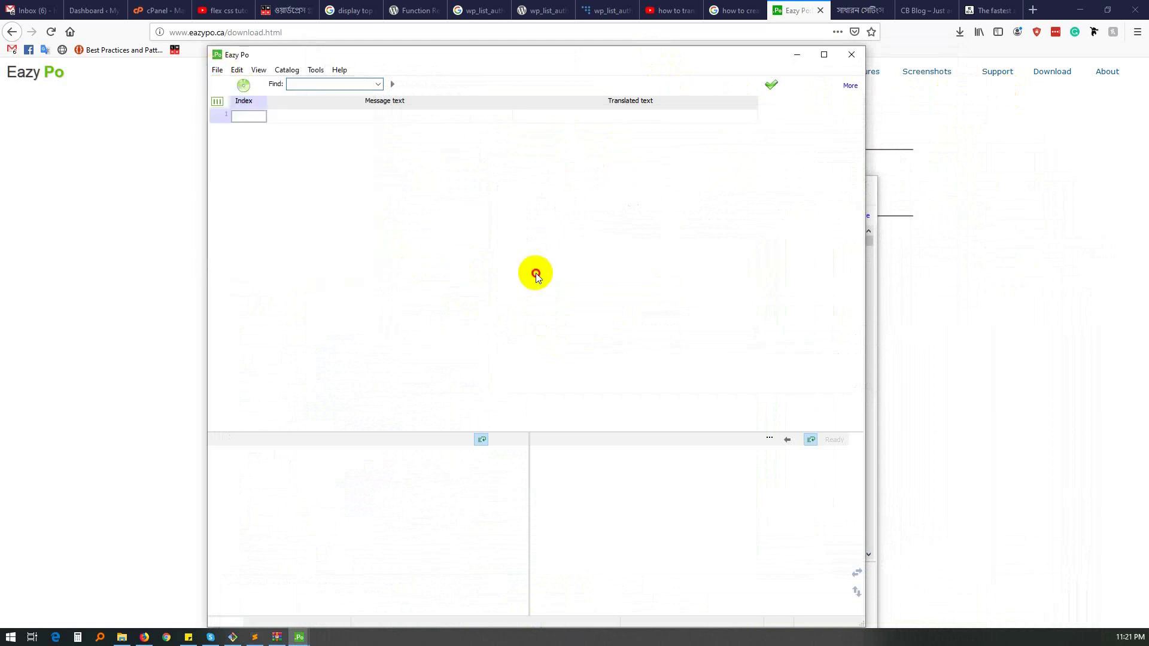
Switch to File Explorer and locate the generated messages.pot file in the cbblog theme folder.
click(122, 637)
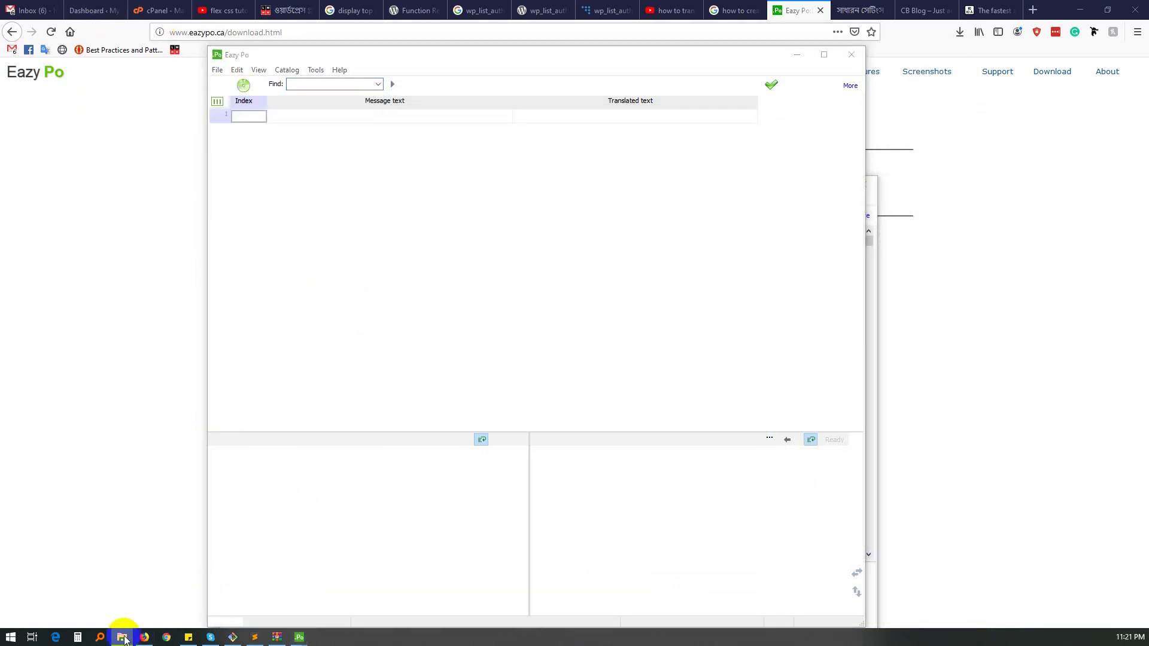
click(796, 107)
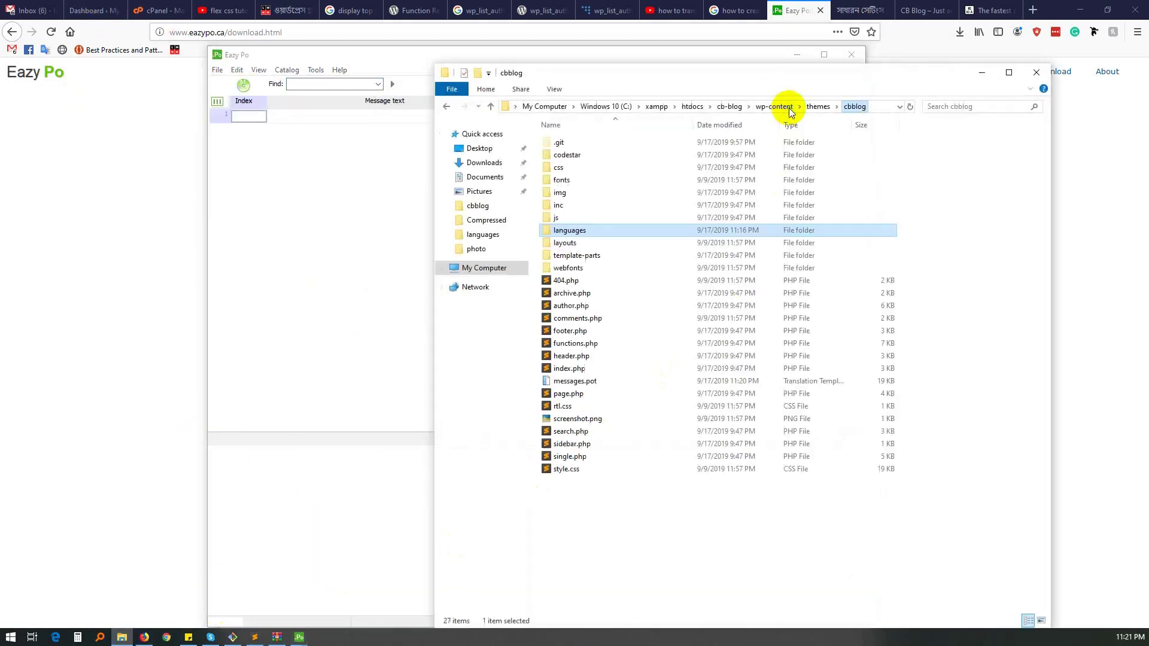
click(586, 384)
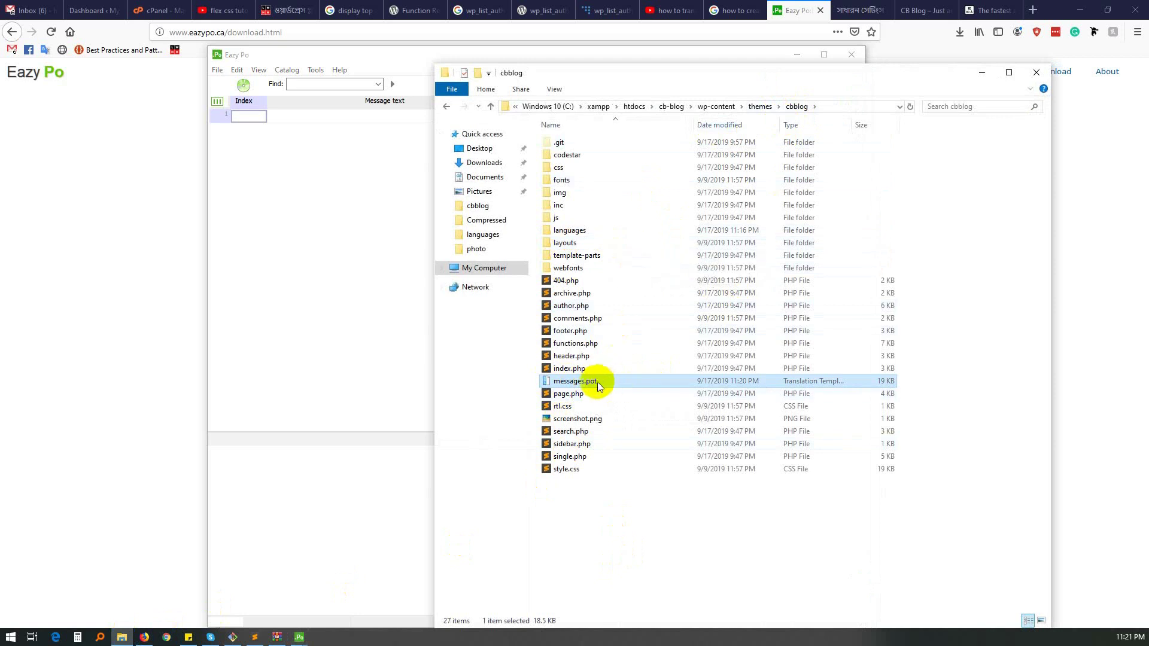
Bring the messages.pot catalog window back to the front in Eazy Po and examine its message strings down to the last entry.
click(374, 187)
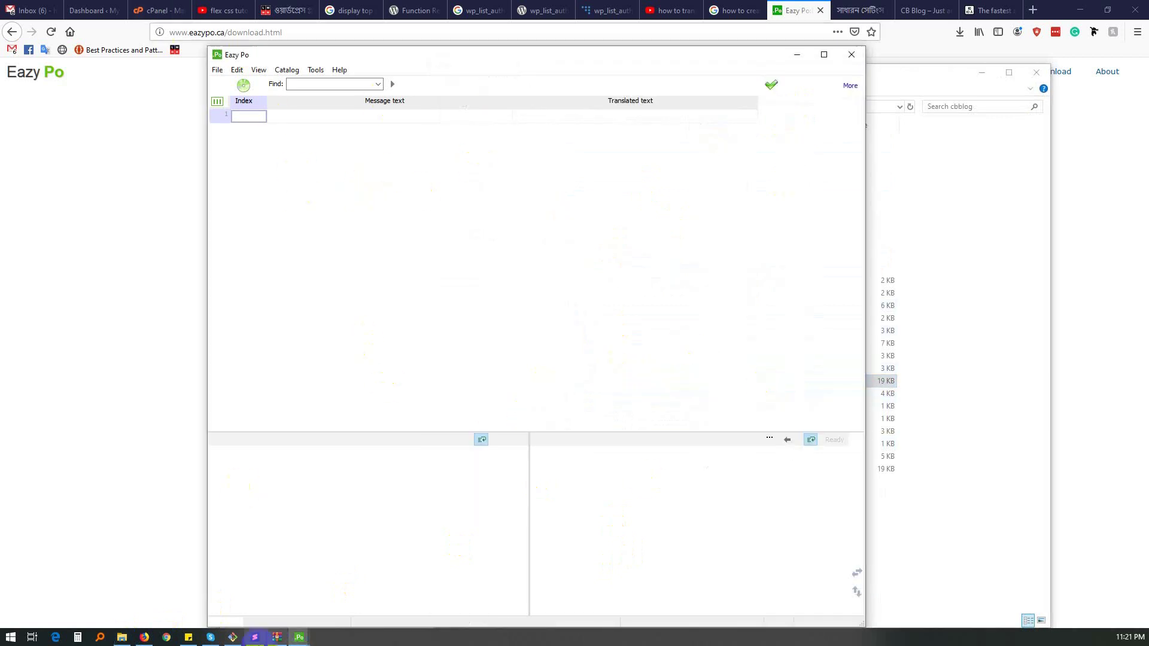
mouse_move(299, 635)
click(381, 604)
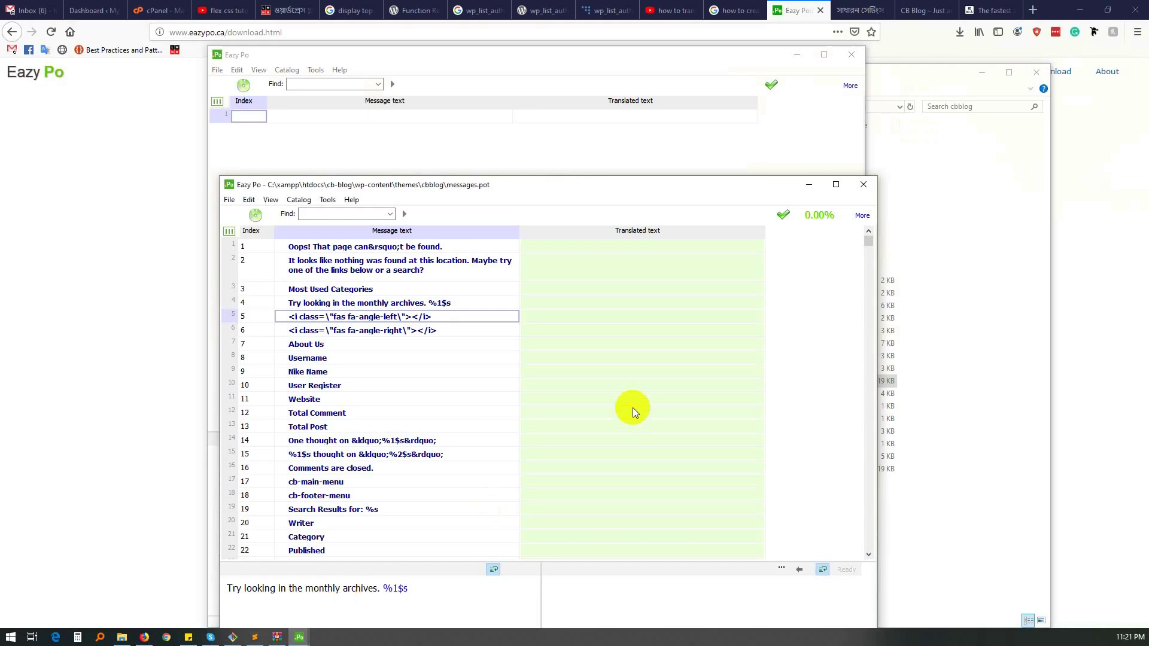
click(633, 388)
drag(868, 241, 868, 541)
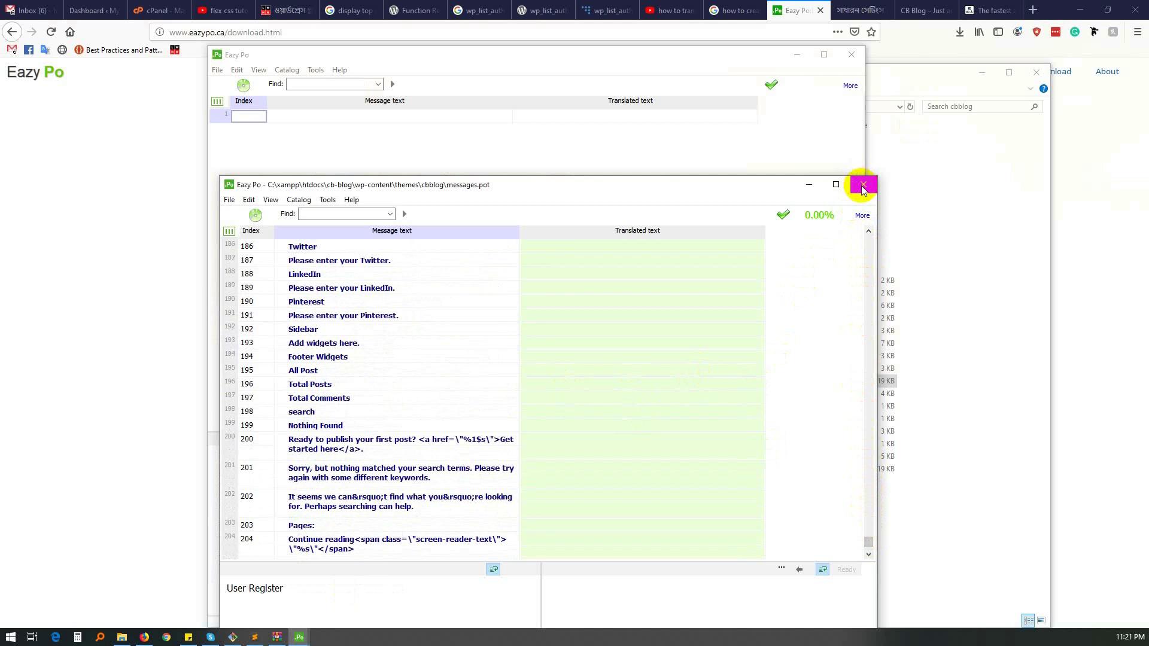
key(Down)
key(Down)
key(Down)
key(Down)
key(Down)
key(Down)
key(Down)
key(Down)
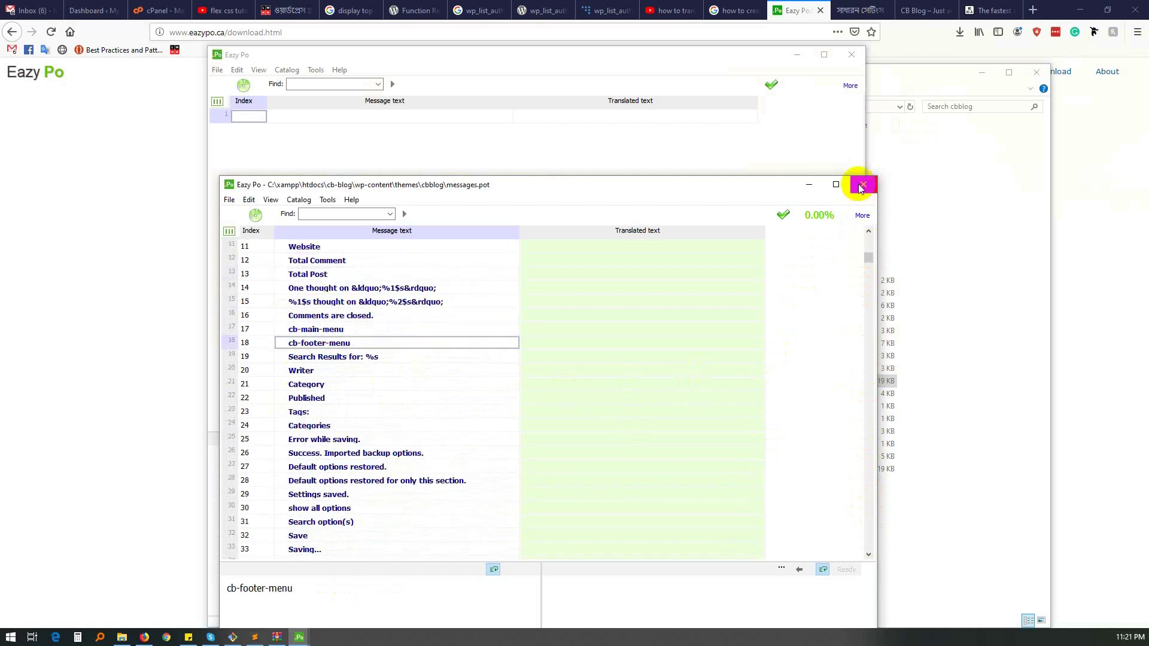
key(Down)
key(Down)
key(Down)
key(Down)
key(Down)
key(Down)
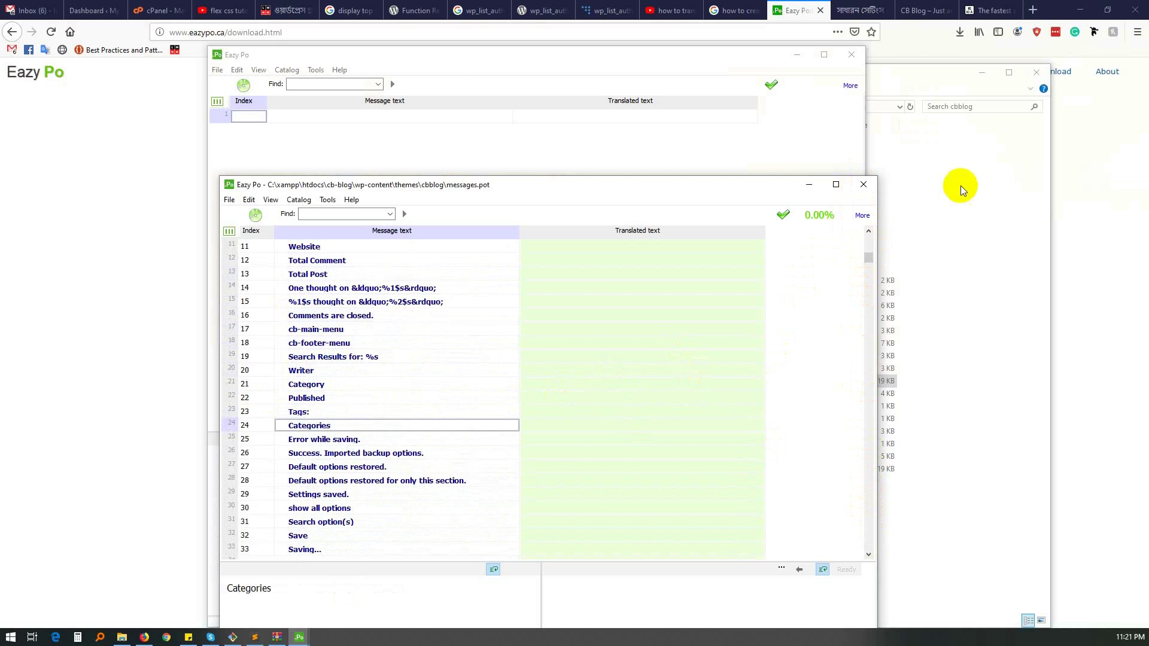
Close both Eazy Po windows and its WinRAR archive without putting the modified files back into the archive.
click(868, 186)
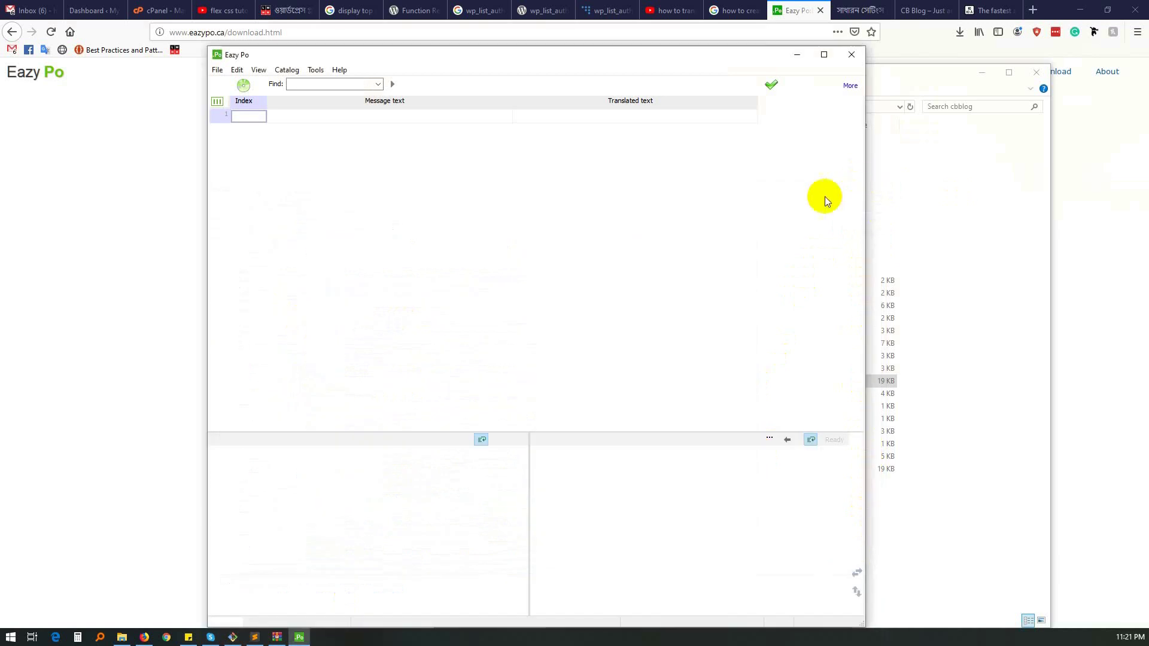
click(855, 55)
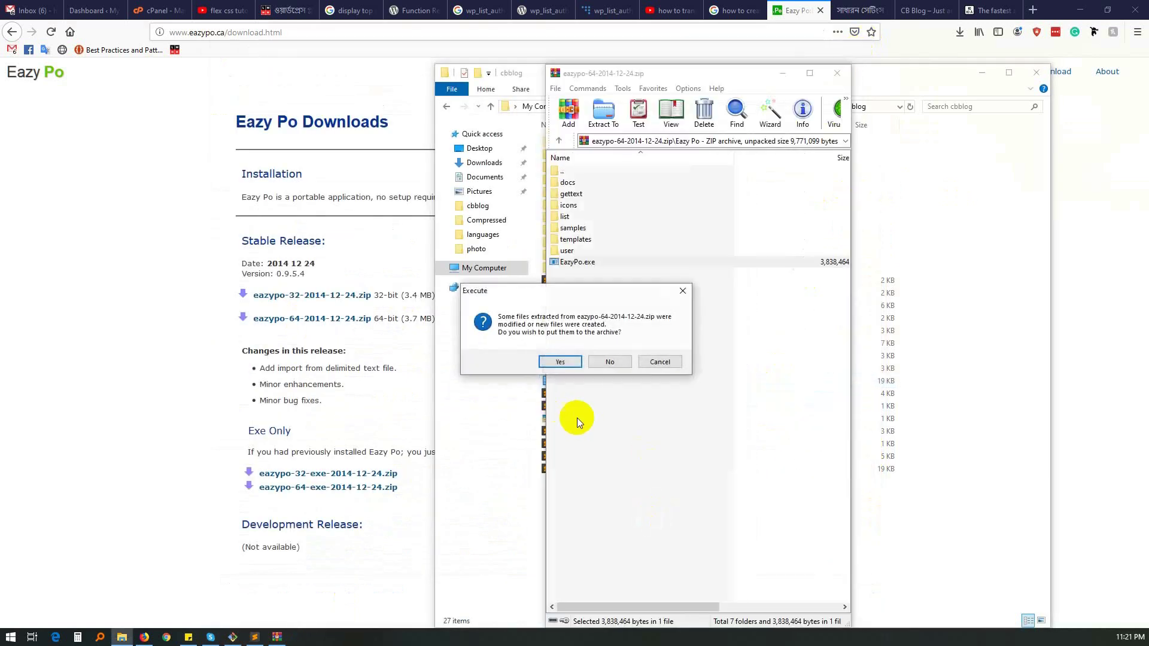
click(614, 361)
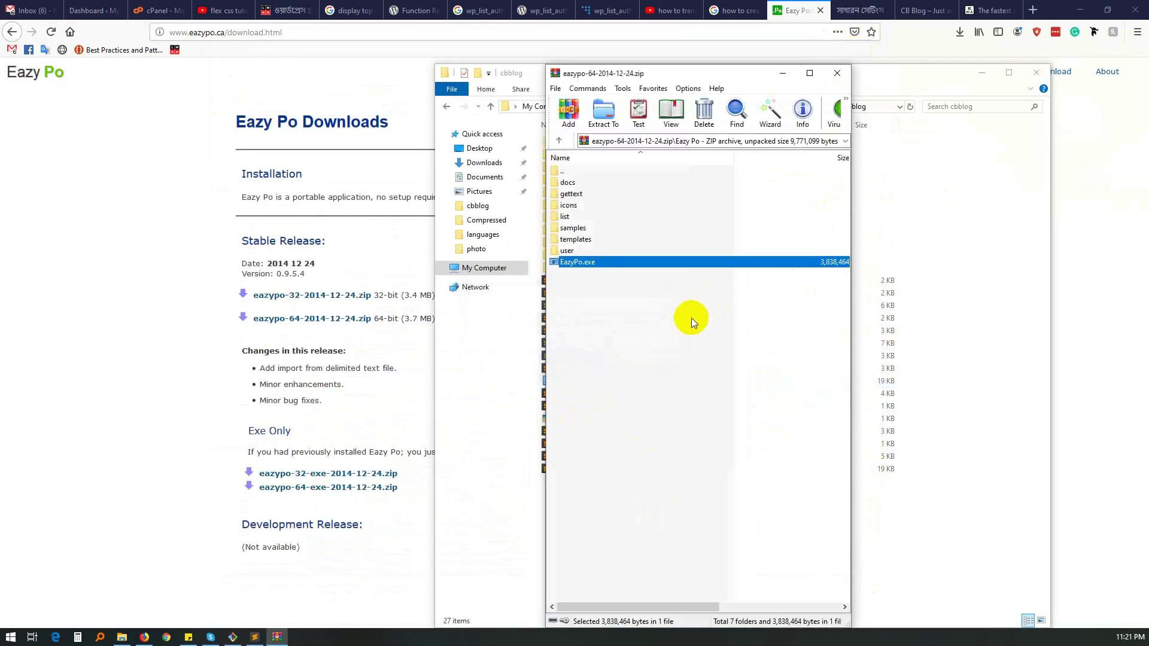
click(837, 73)
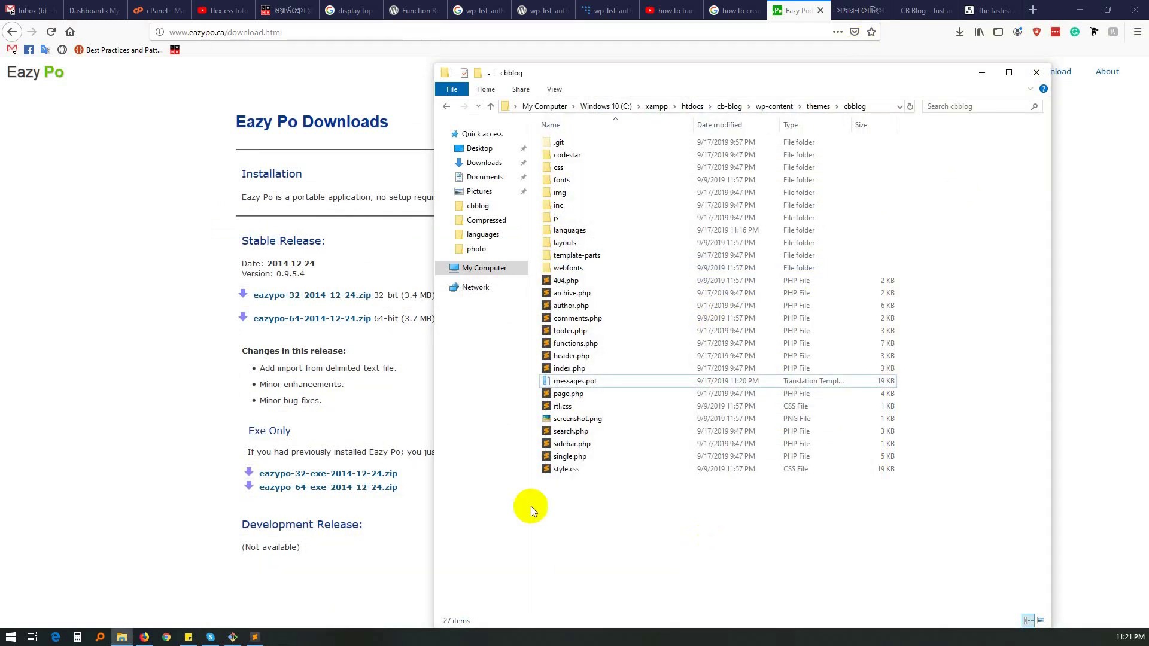
Launch Poedit and start a new translation from the messages.pot template in the cbblog theme folder.
click(9, 638)
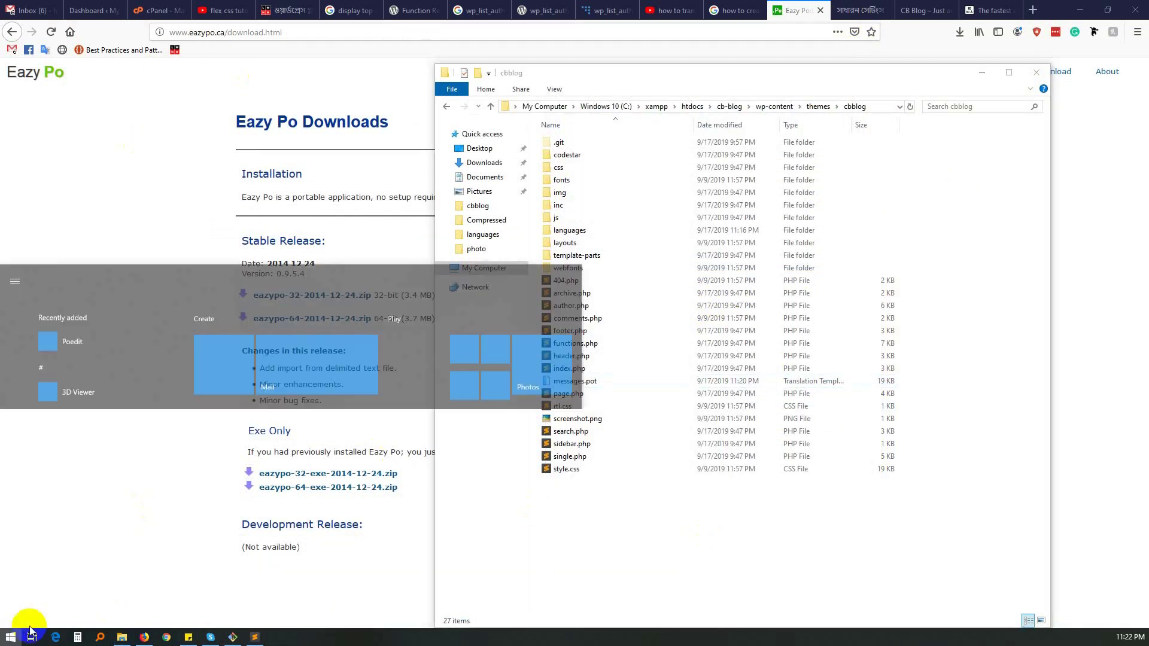
click(86, 284)
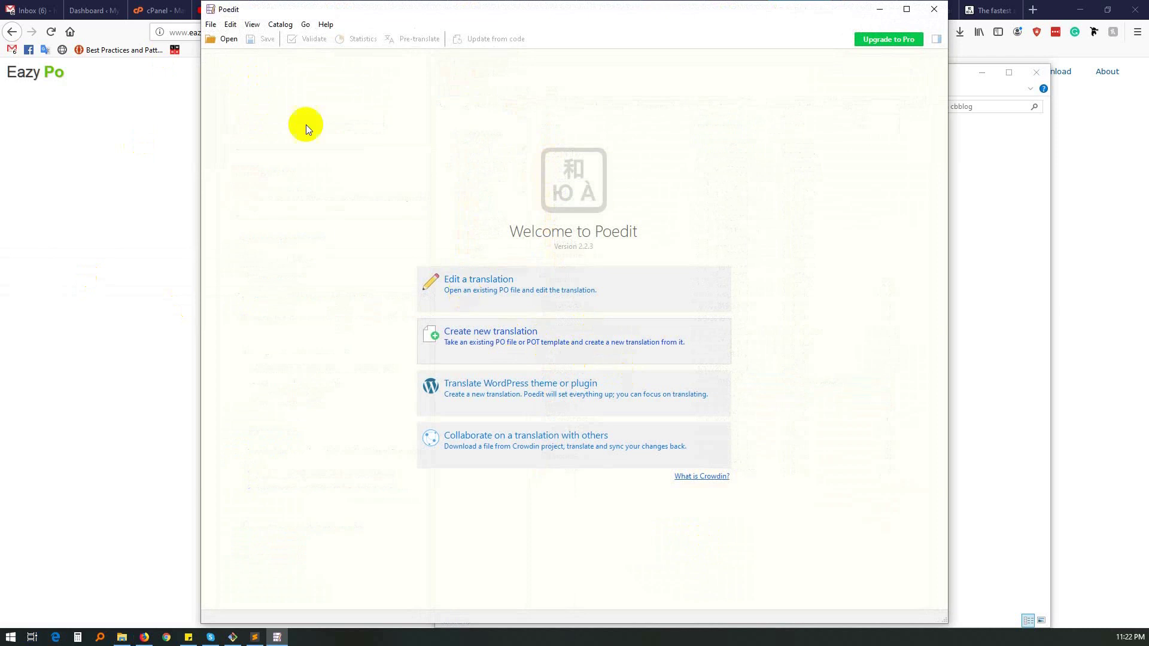
click(211, 24)
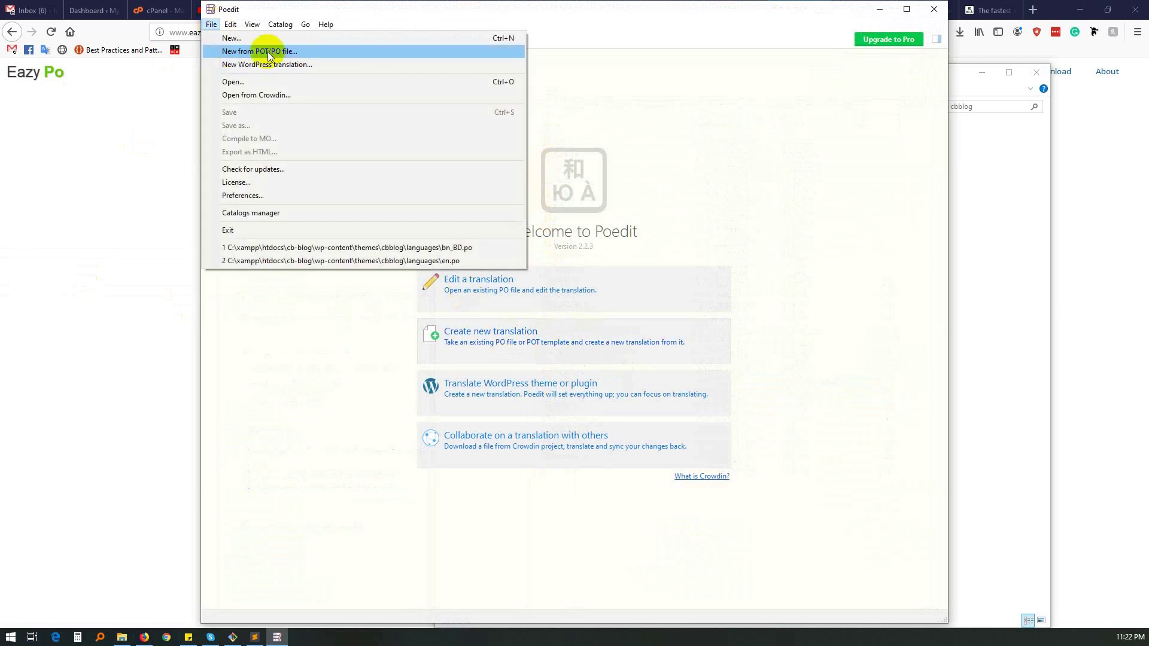
click(328, 52)
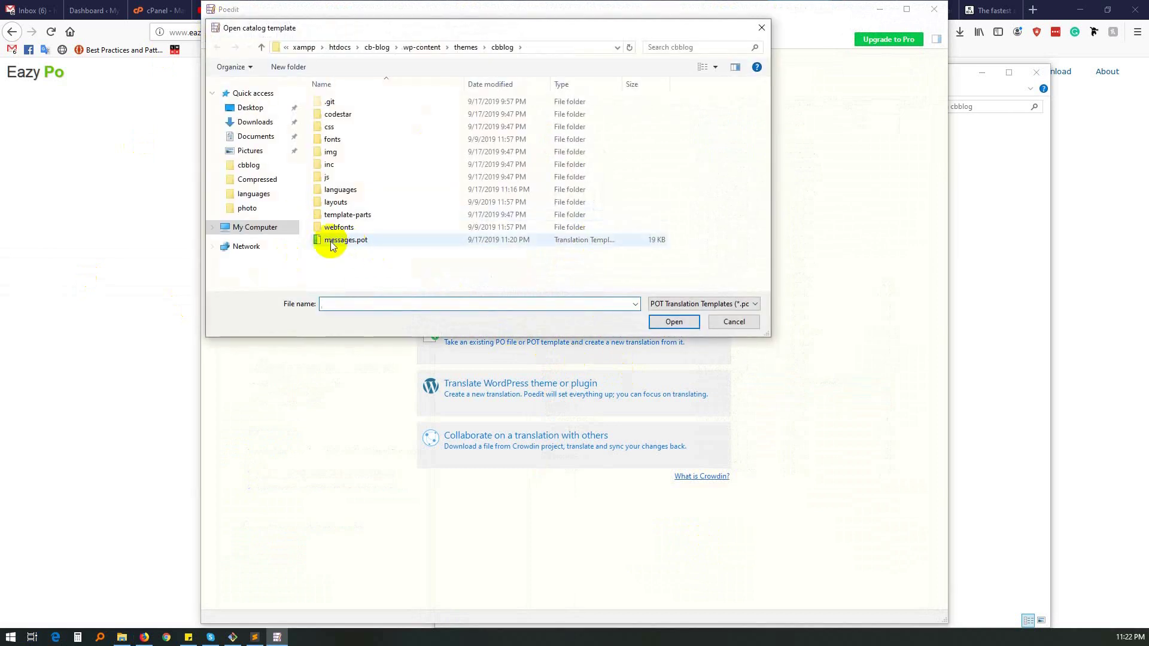
click(335, 241)
click(670, 322)
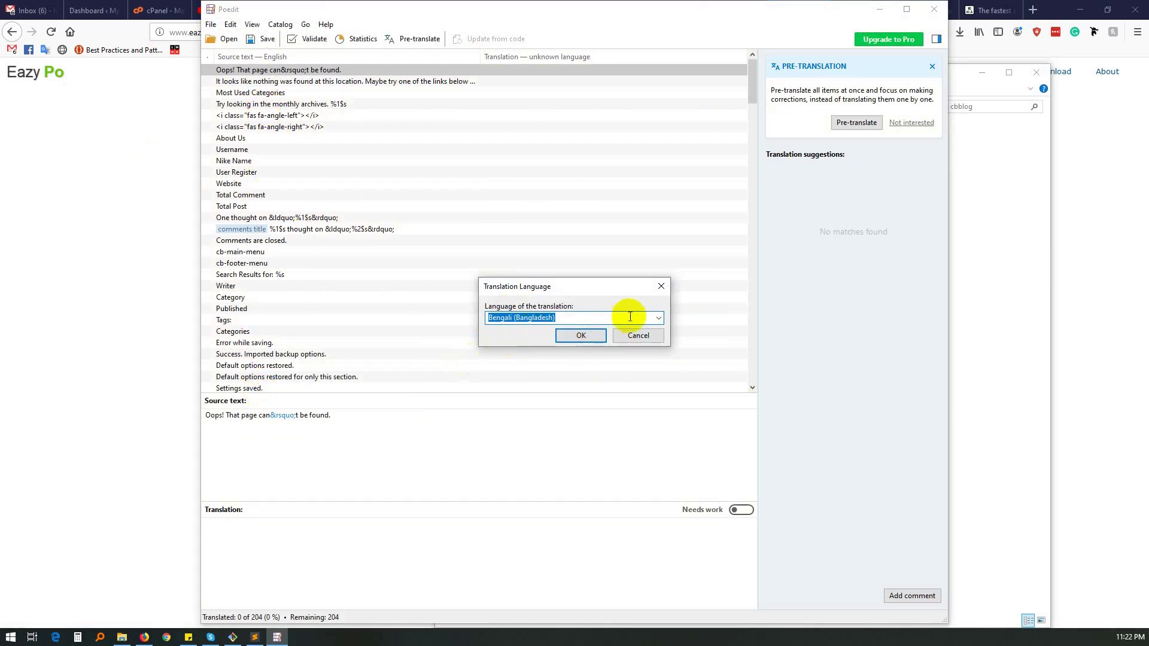
Set the translation language to Bengali (Bangladesh) and confirm it for the new catalog.
click(661, 318)
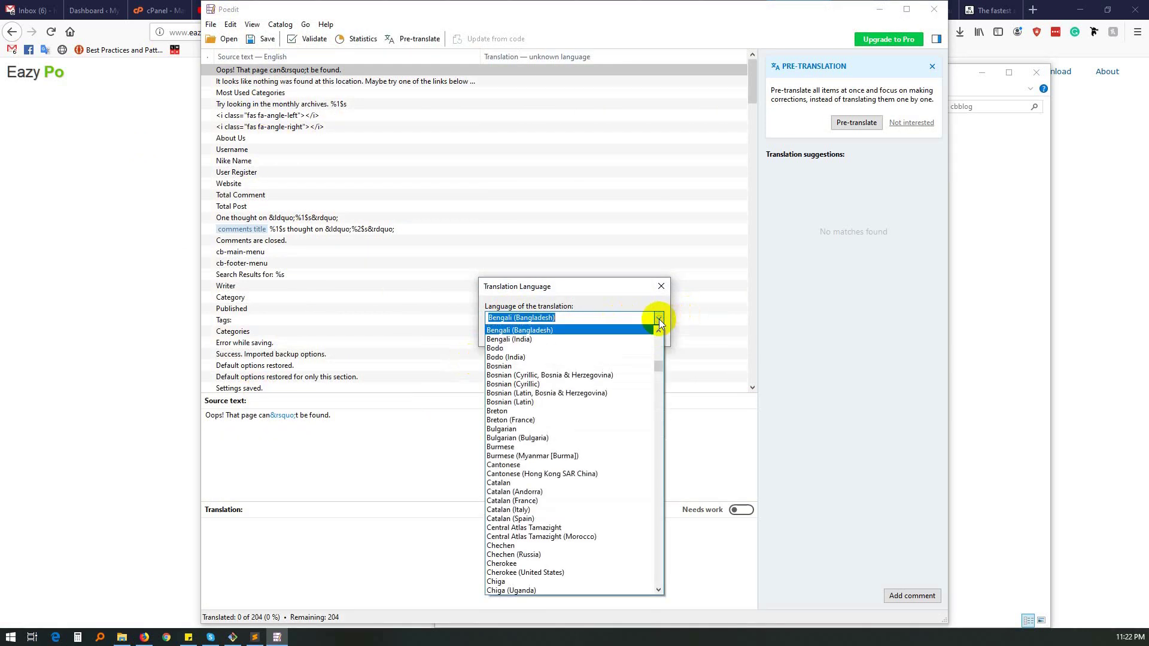
scroll(601, 433, up, 1)
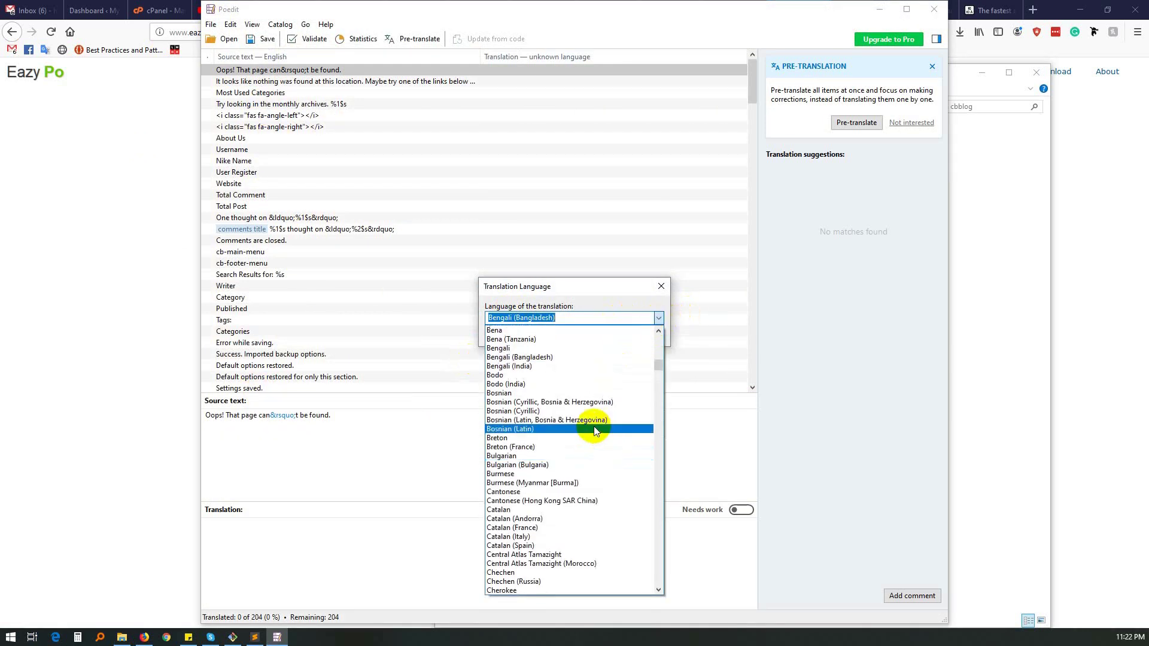
click(513, 359)
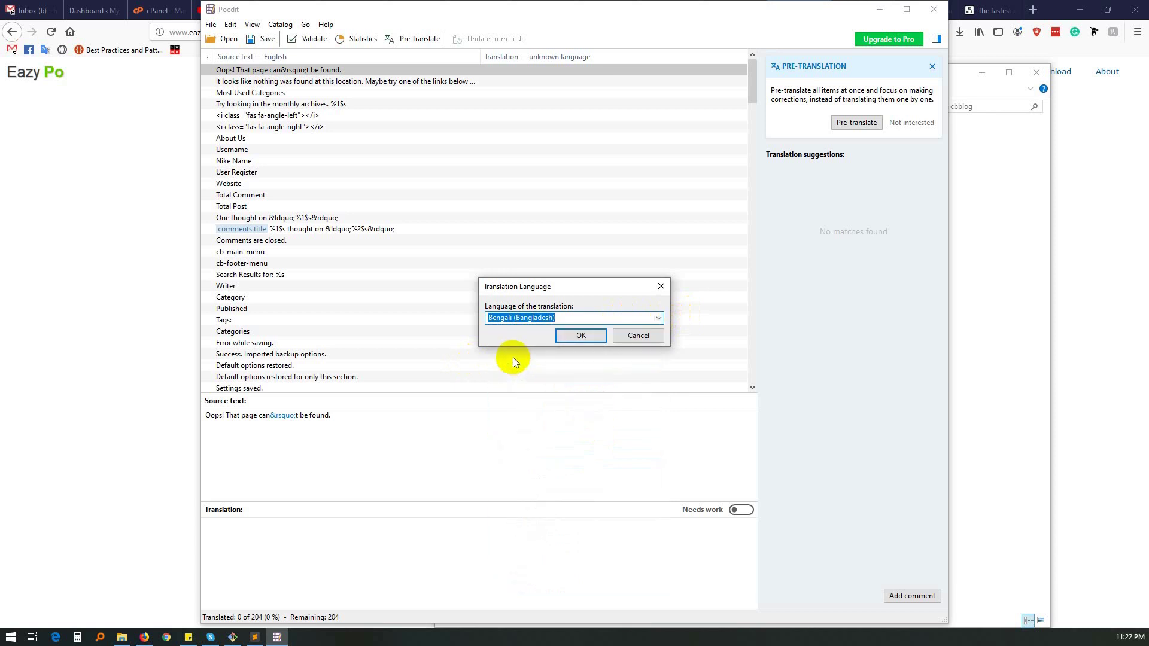
drag(584, 277, 646, 179)
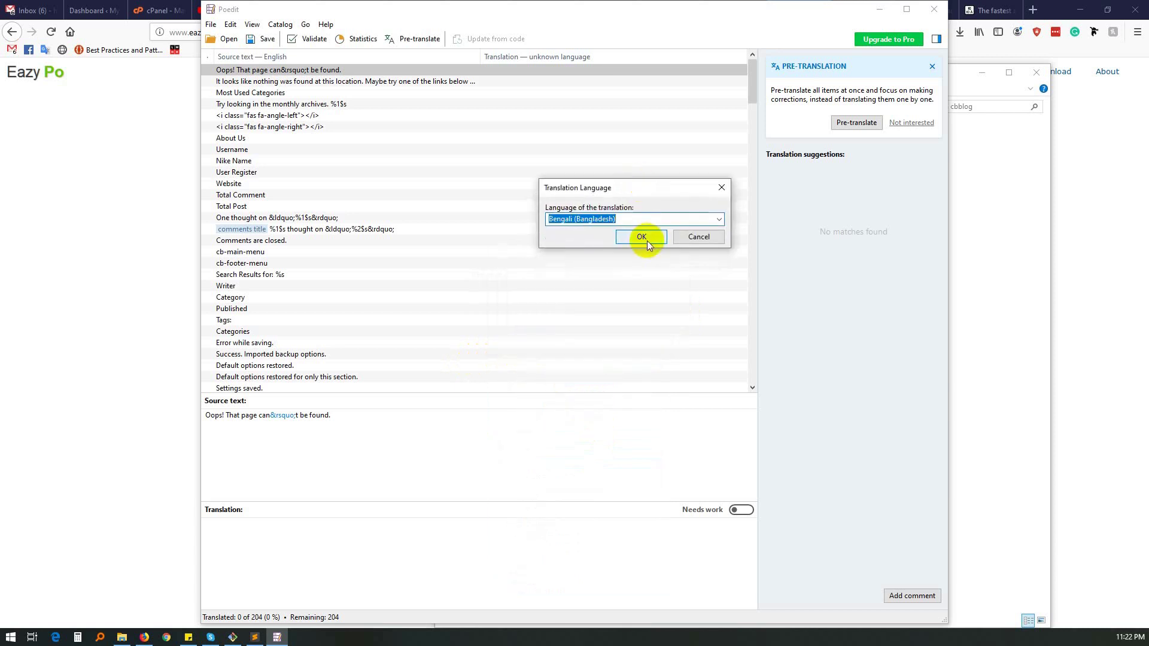
click(639, 236)
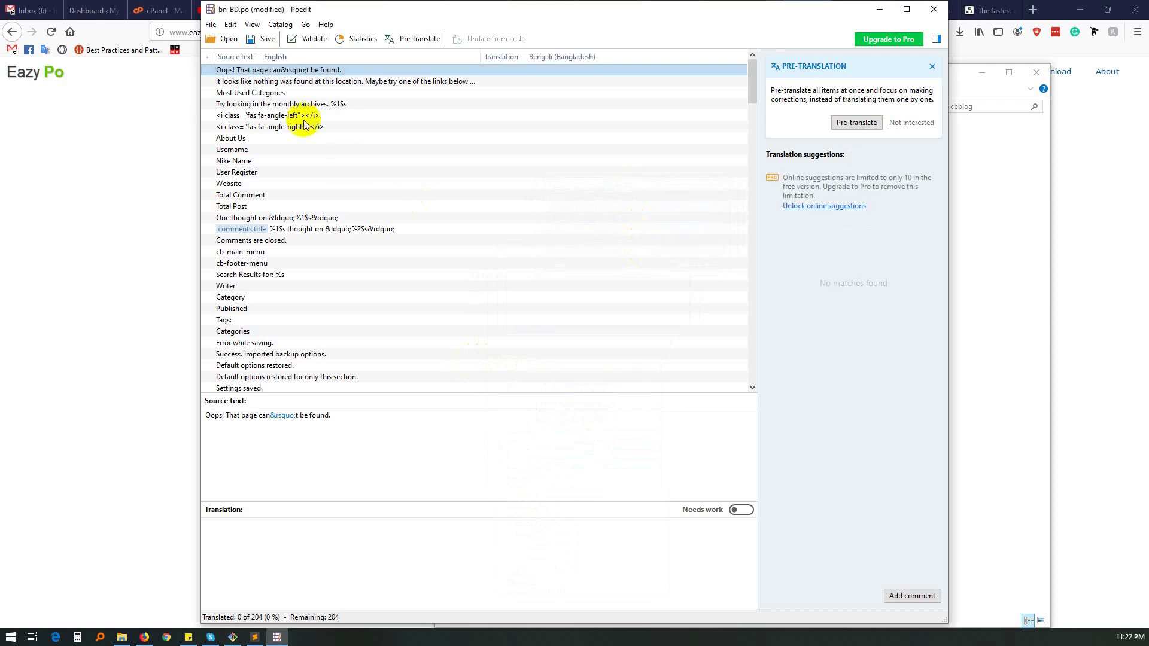
Save the translation as bn_BD.po in the languages folder of the cbblog theme.
click(267, 43)
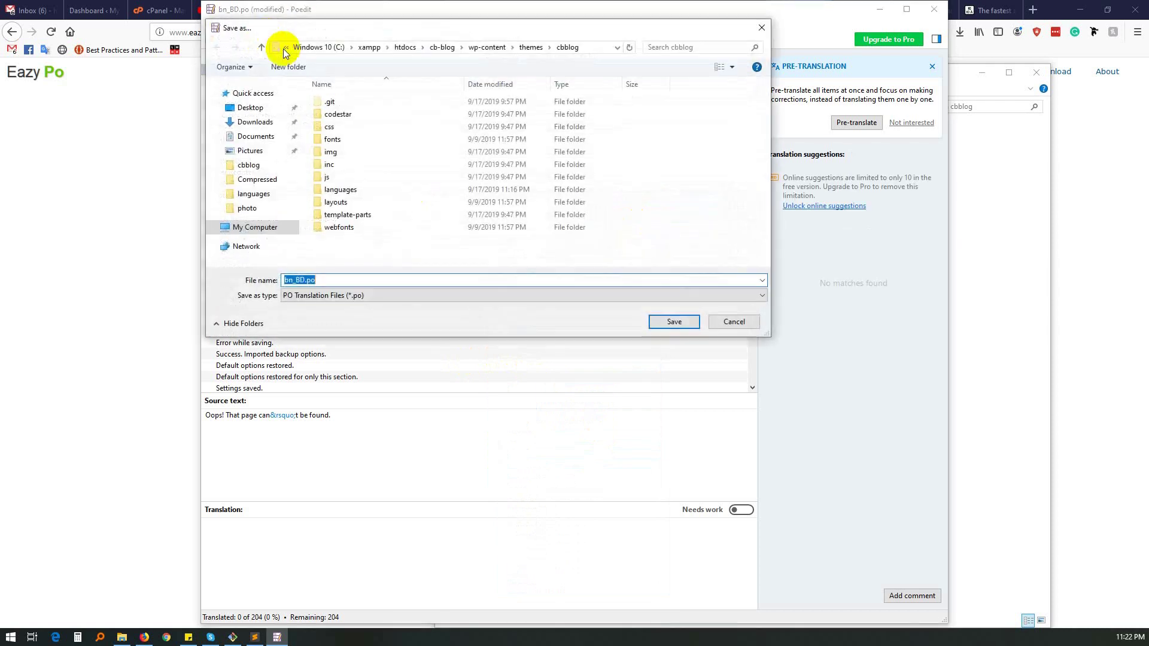
double_click(340, 189)
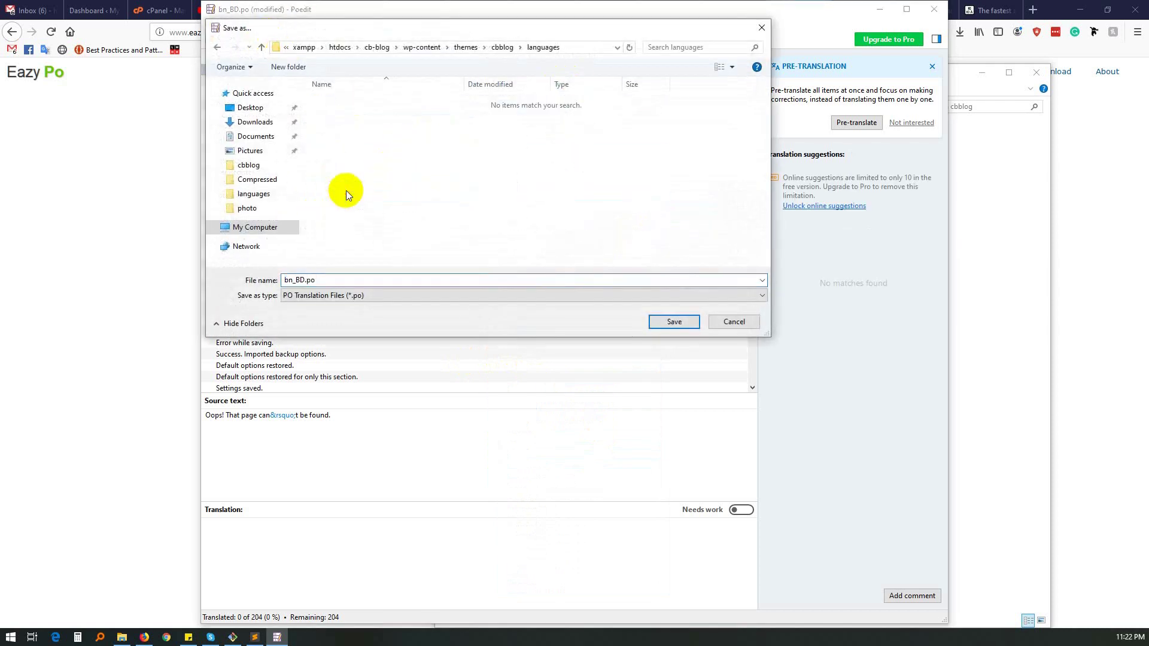
click(329, 281)
click(294, 280)
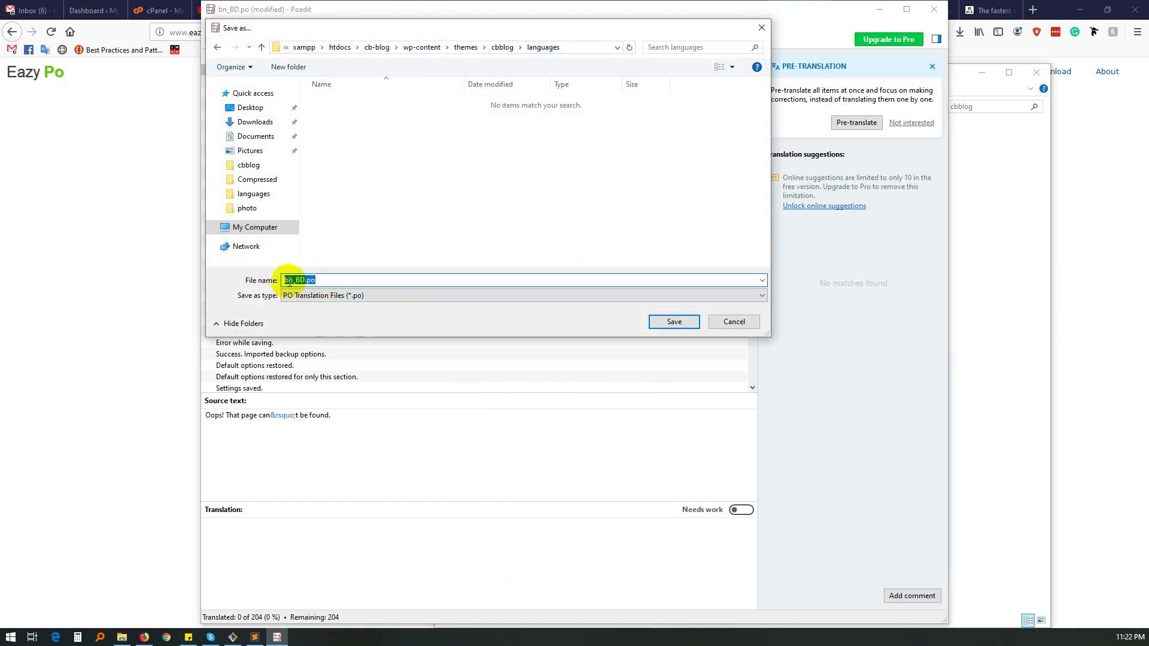
click(321, 281)
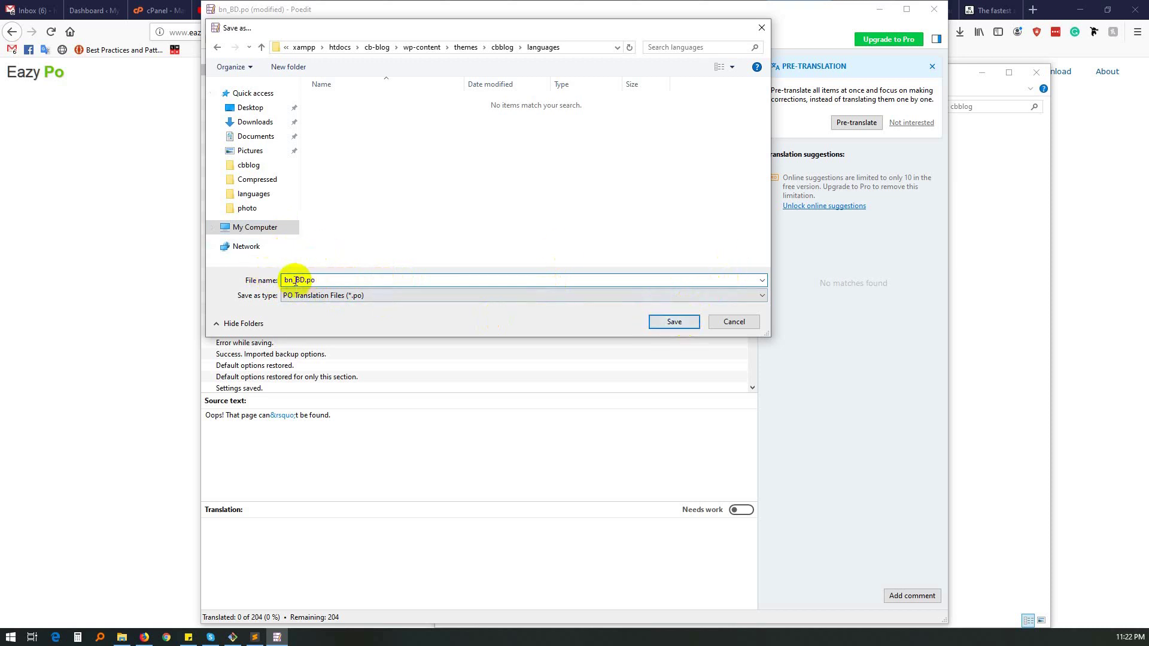
click(675, 323)
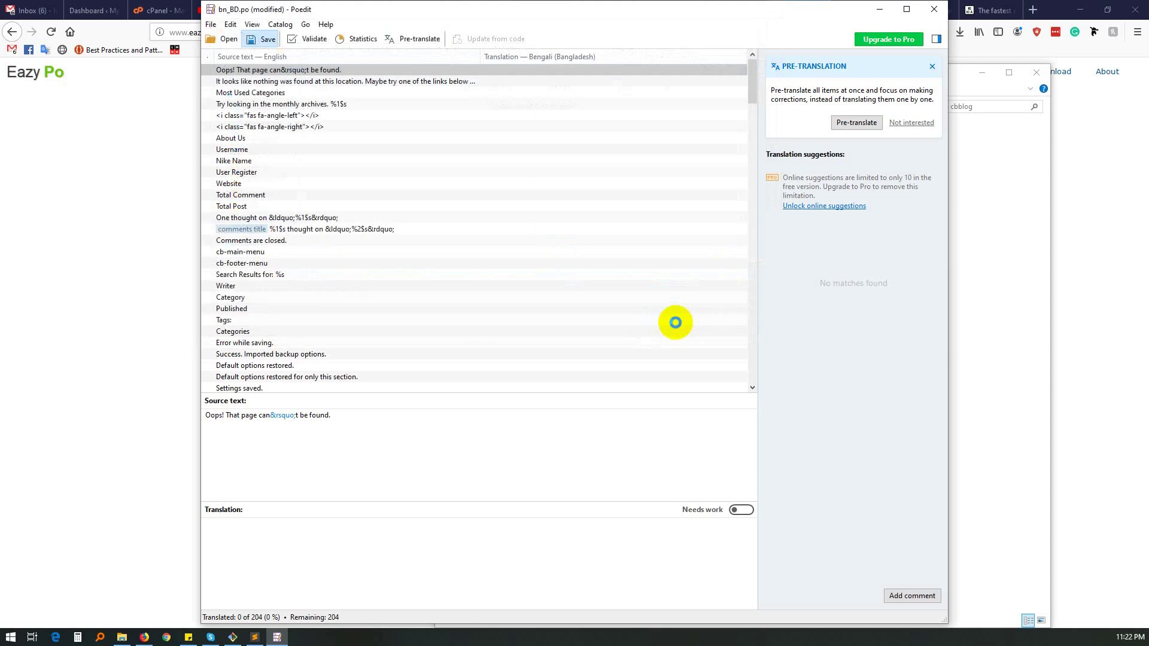
Switch to Firefox, search Google for "wordpress country list" in a new tab and look through the results.
click(1034, 10)
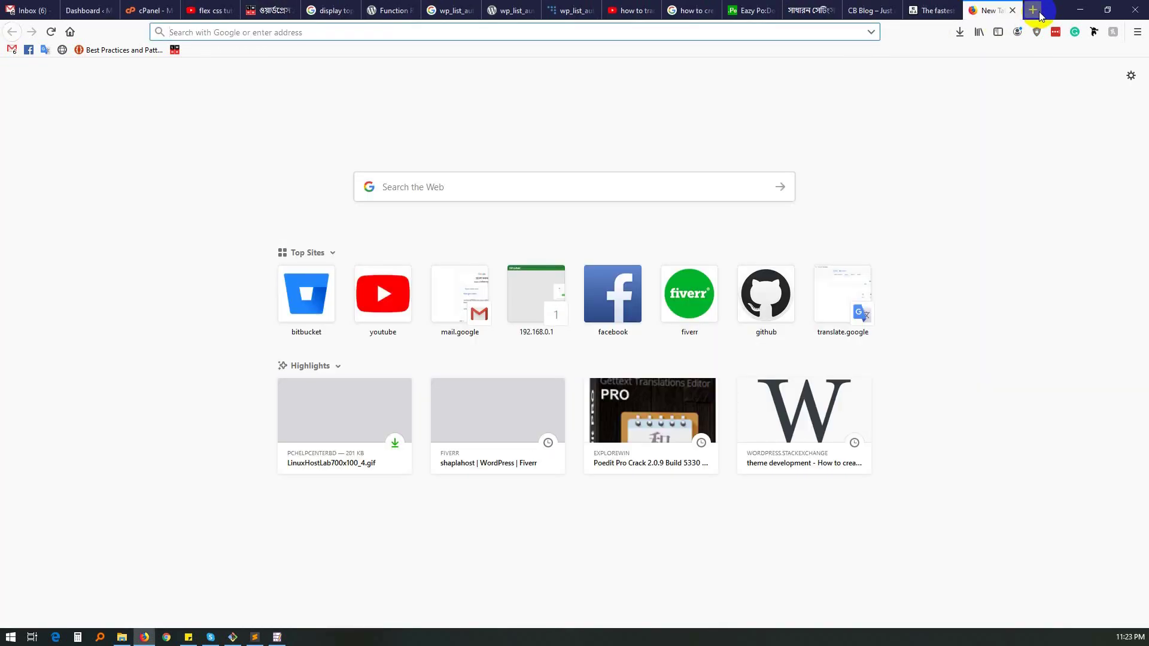
text(wordpress cou)
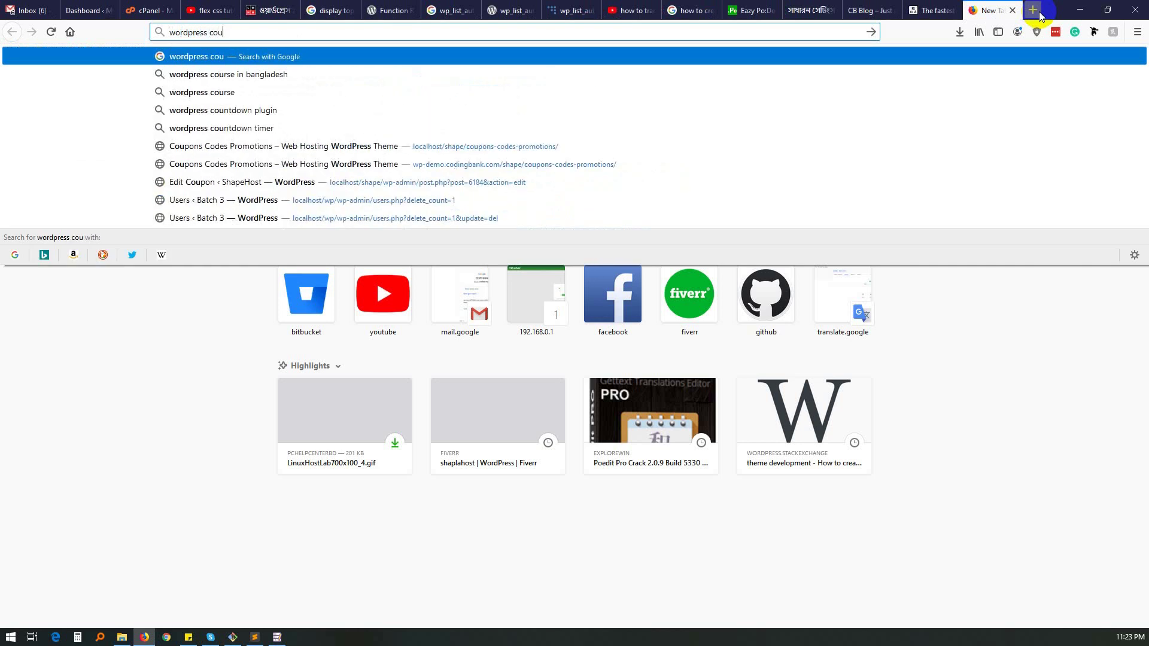
text(r)
key(BackSpace)
text(nt)
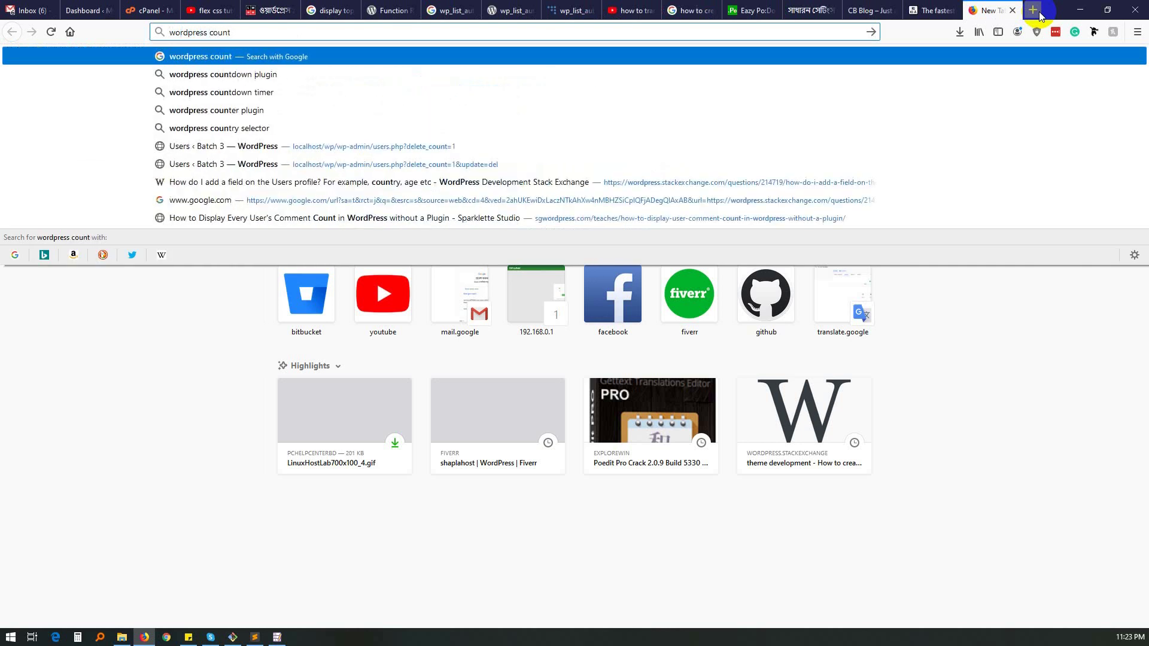
text(ry list)
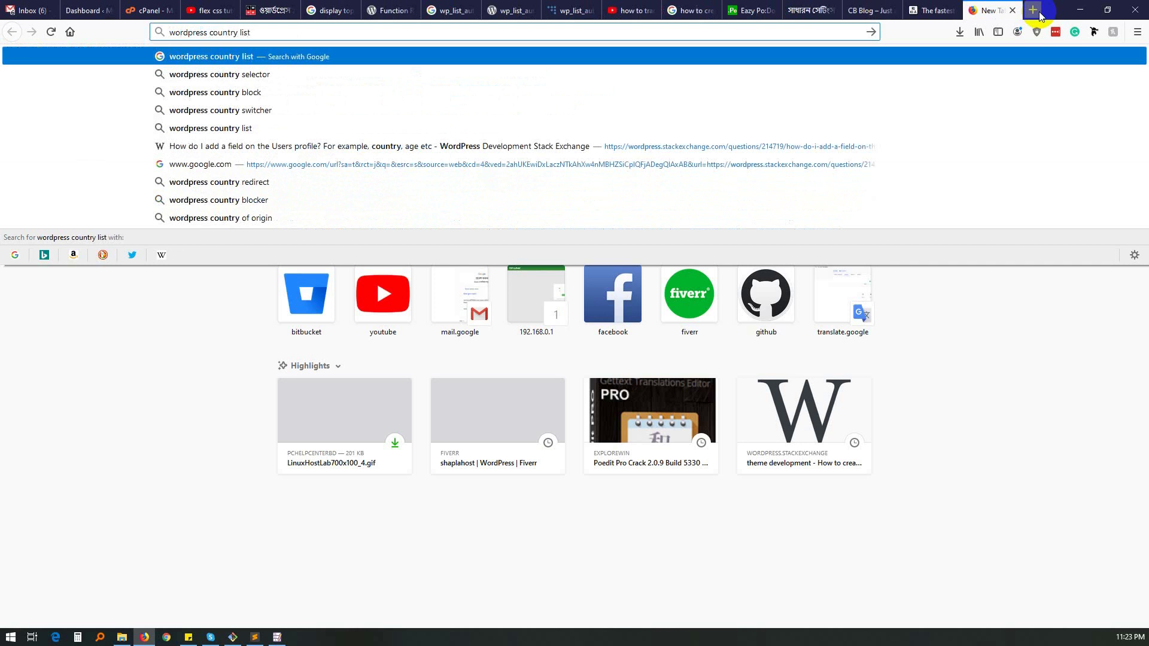
key(Return)
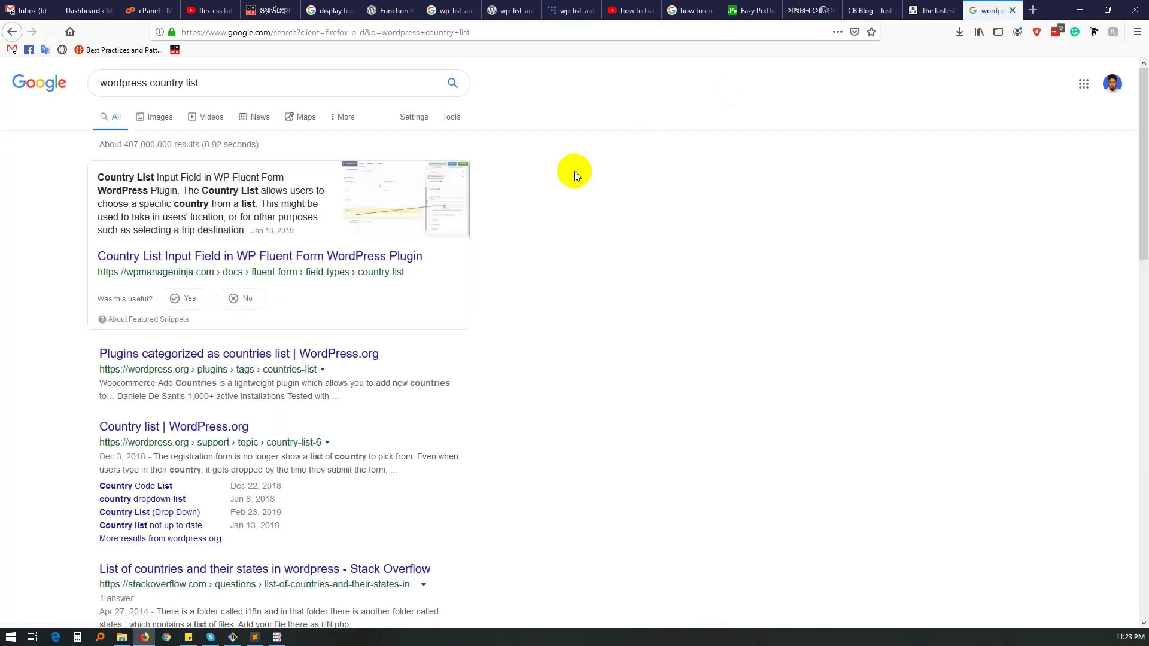
scroll(460, 400, down, 4)
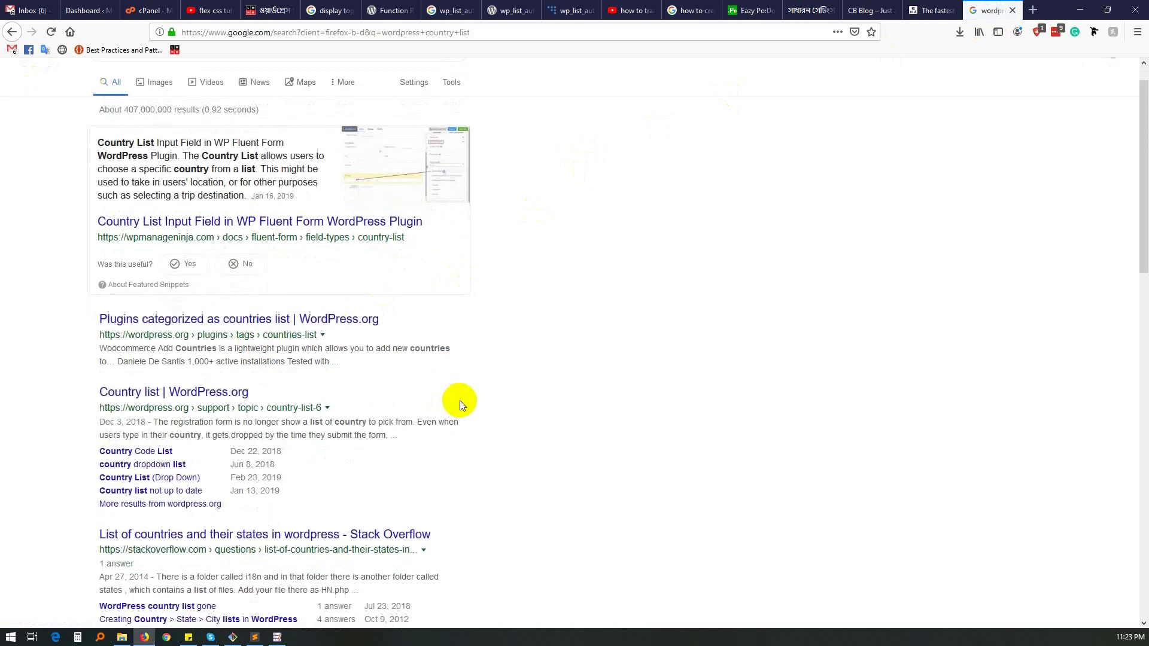
scroll(461, 406, down, 4)
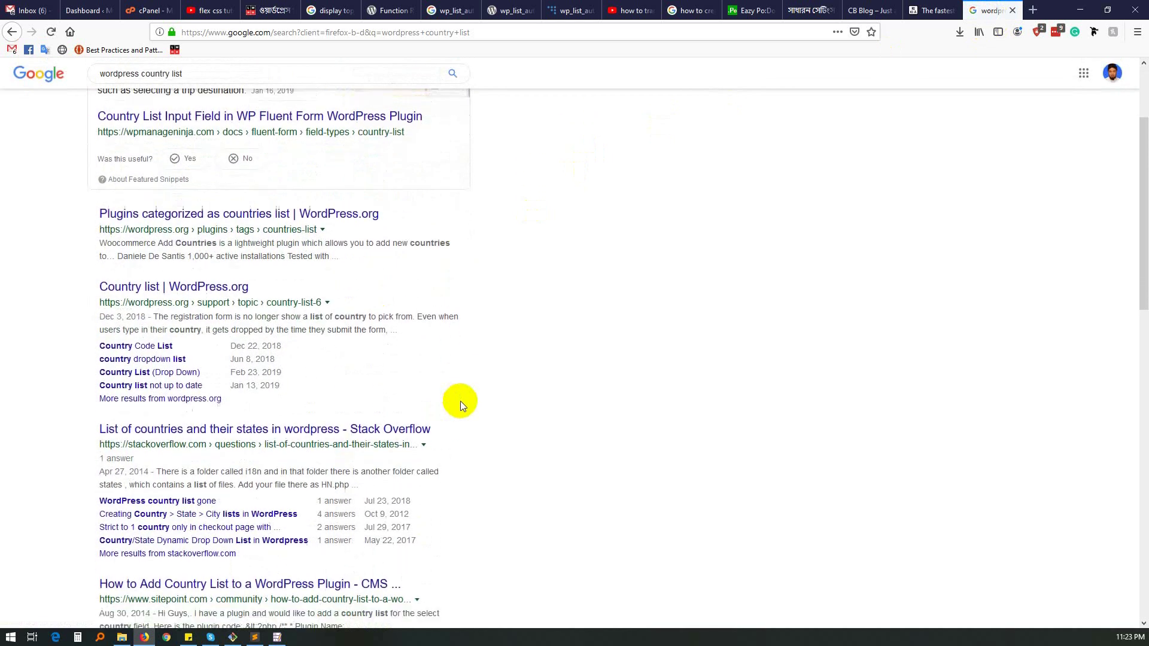
scroll(461, 402, up, 8)
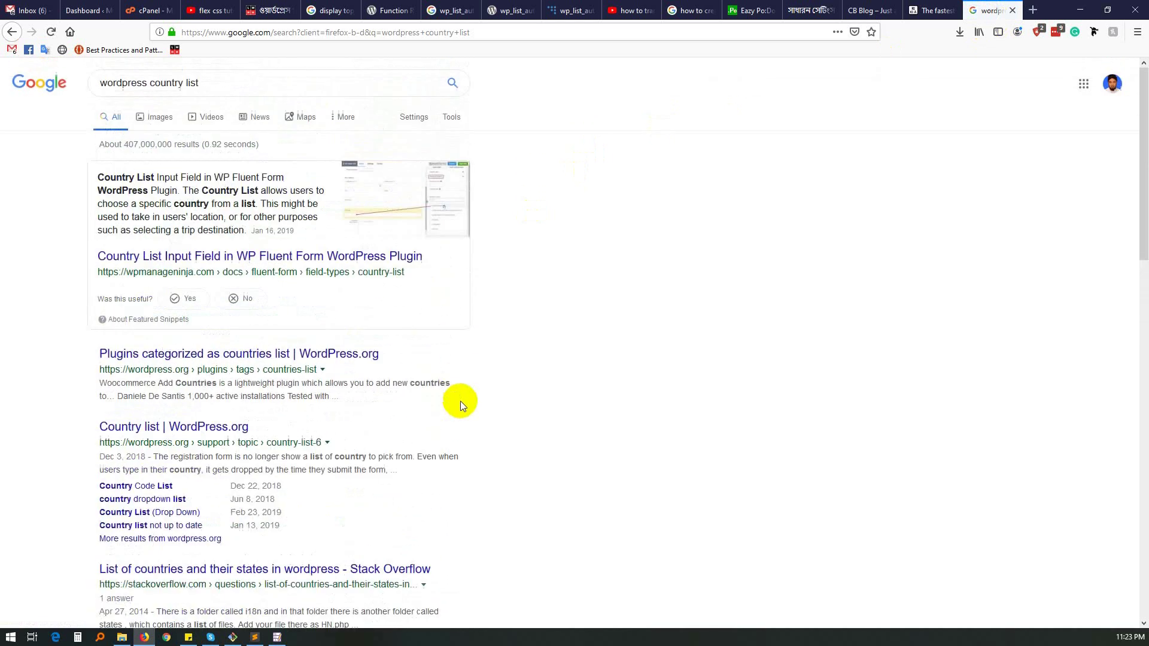
Refine the Google search to "wordpress country list for pot file".
click(225, 81)
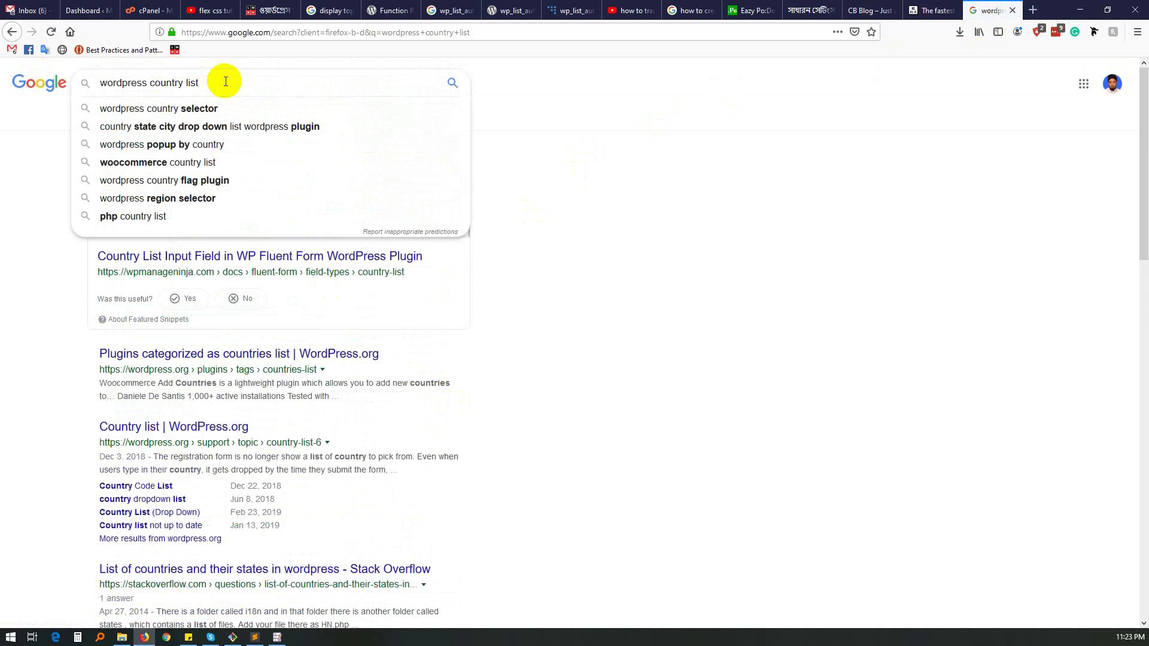
text(for pdf fi)
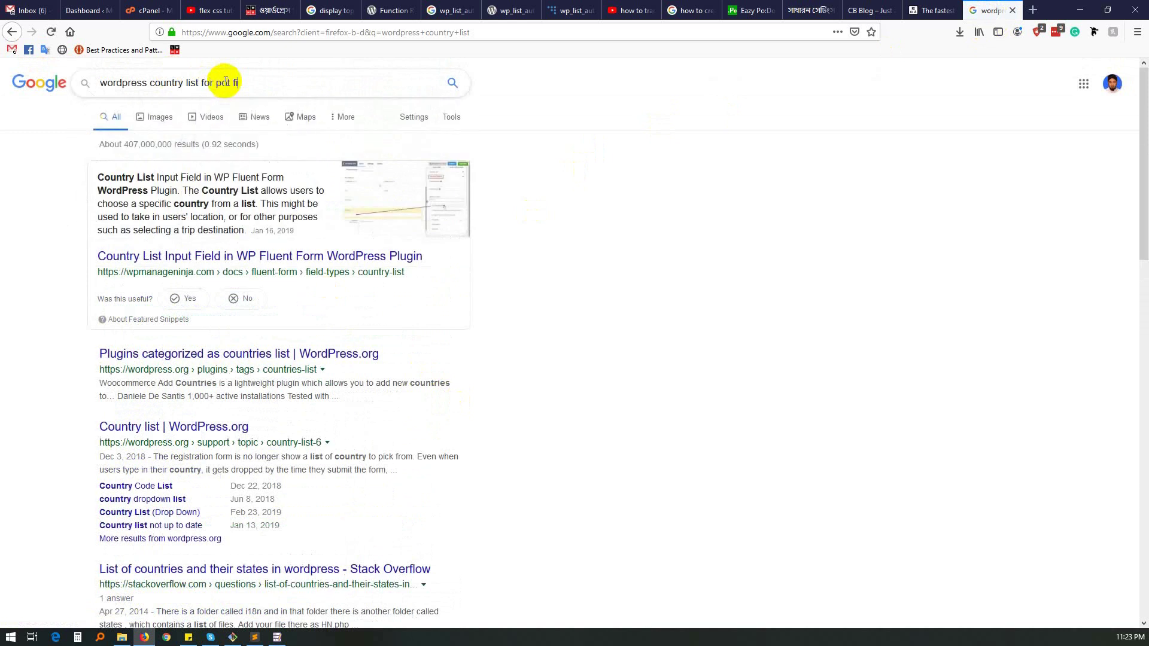
text(le)
key(Return)
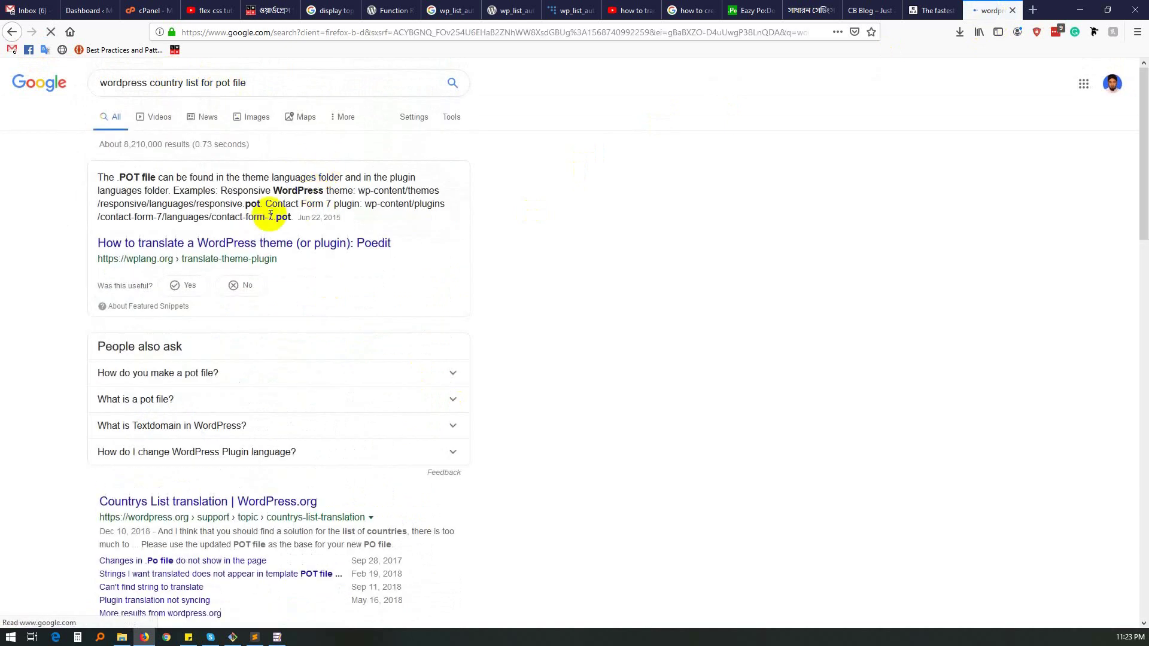
Open the wplang.org Poedit guide, Countrys List translation, Localization handbook and WPML WooCommerce country list results in separate background tabs.
middle_click(174, 245)
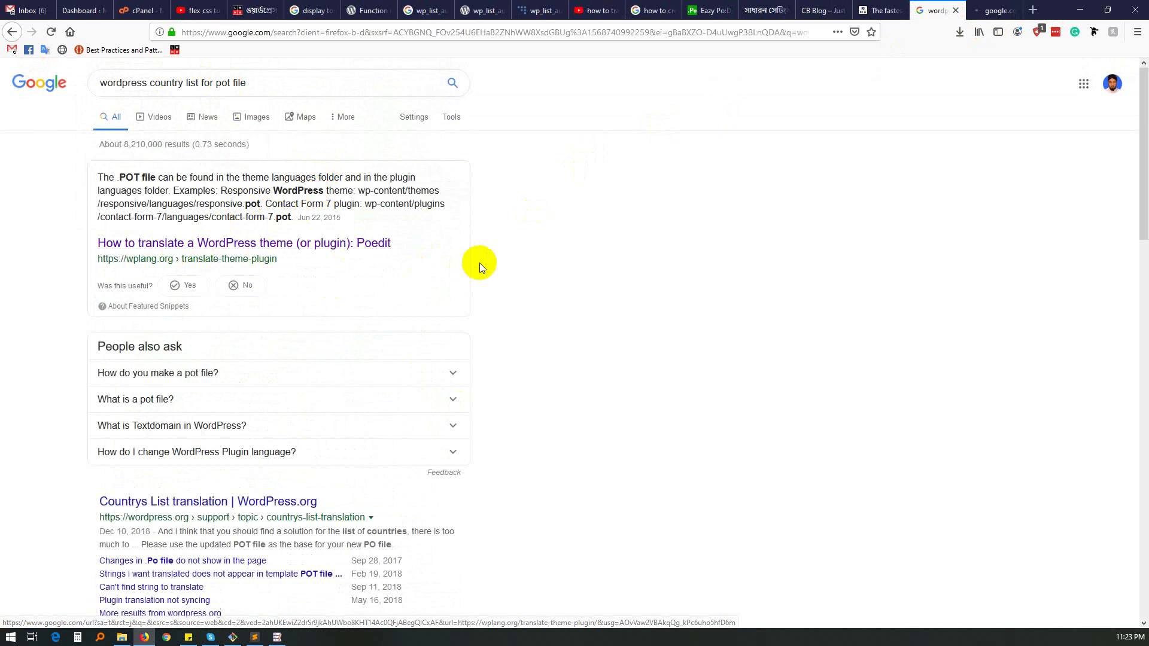
scroll(482, 264, down, 3)
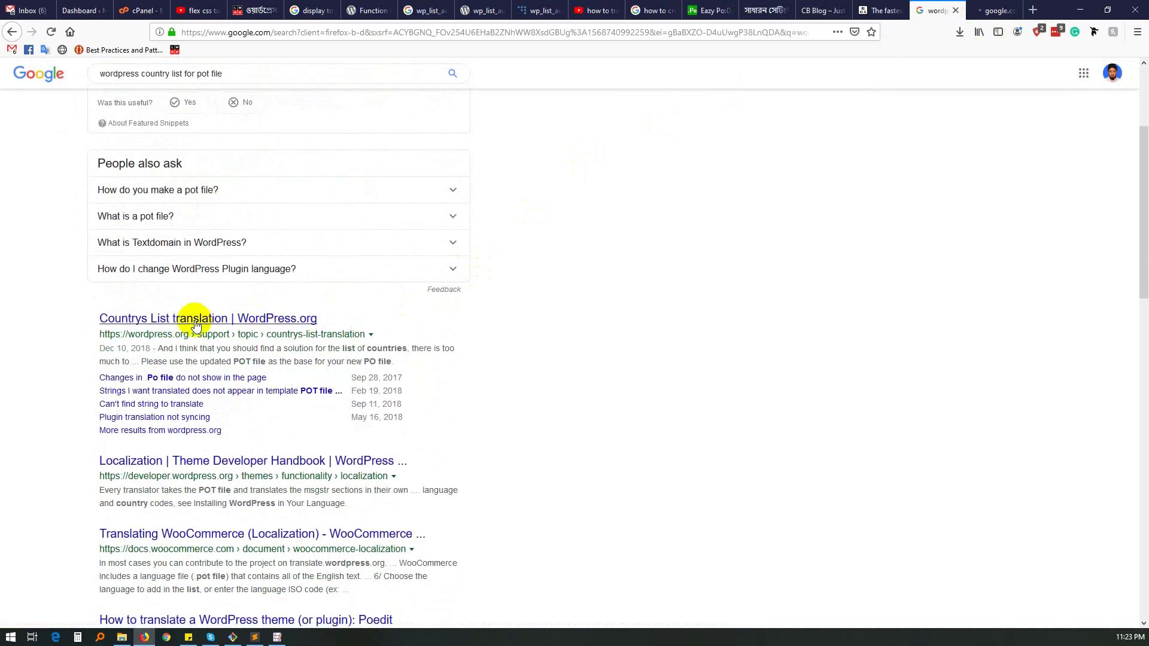
middle_click(215, 320)
scroll(545, 312, down, 2)
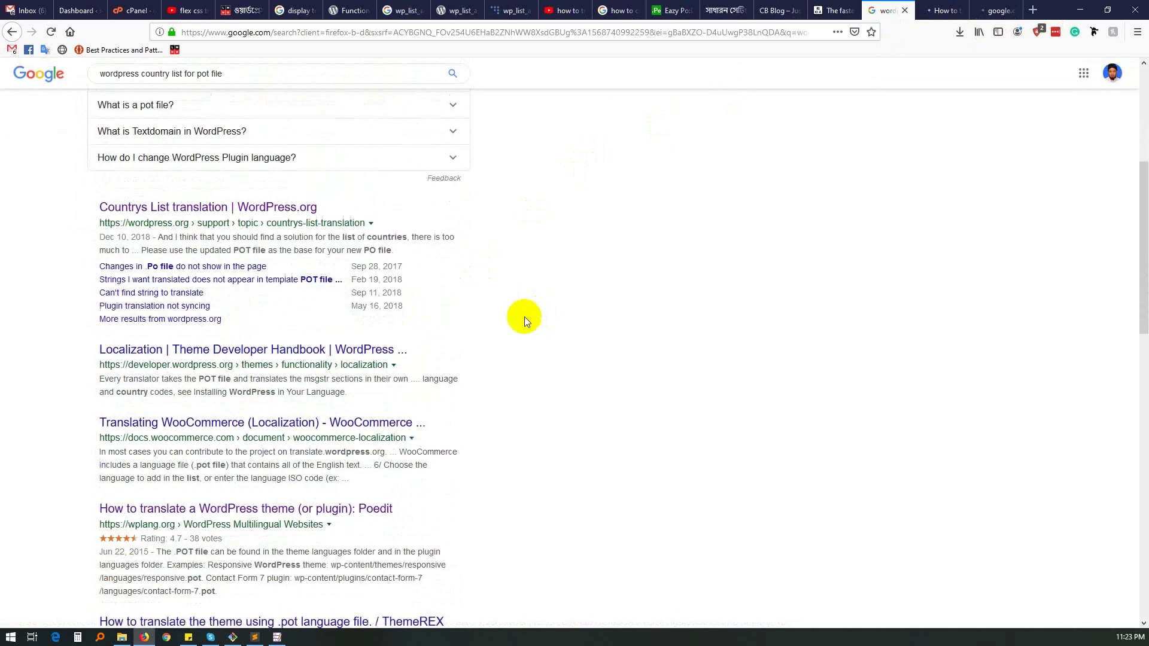
middle_click(184, 343)
scroll(198, 353, down, 2)
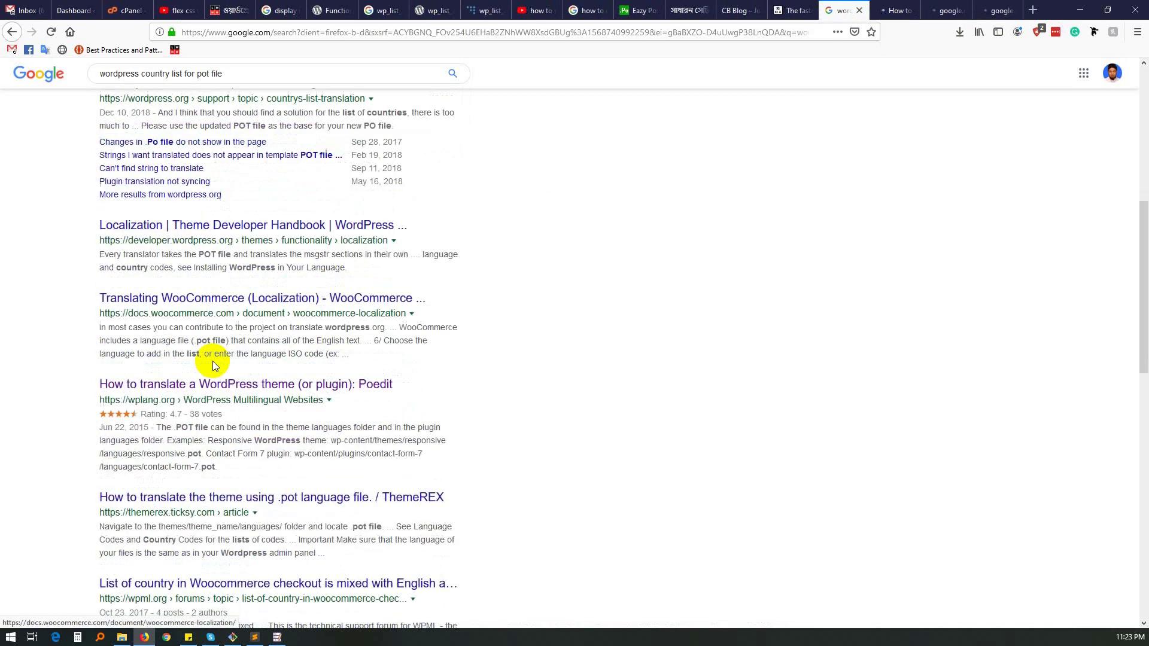
scroll(214, 361, down, 4)
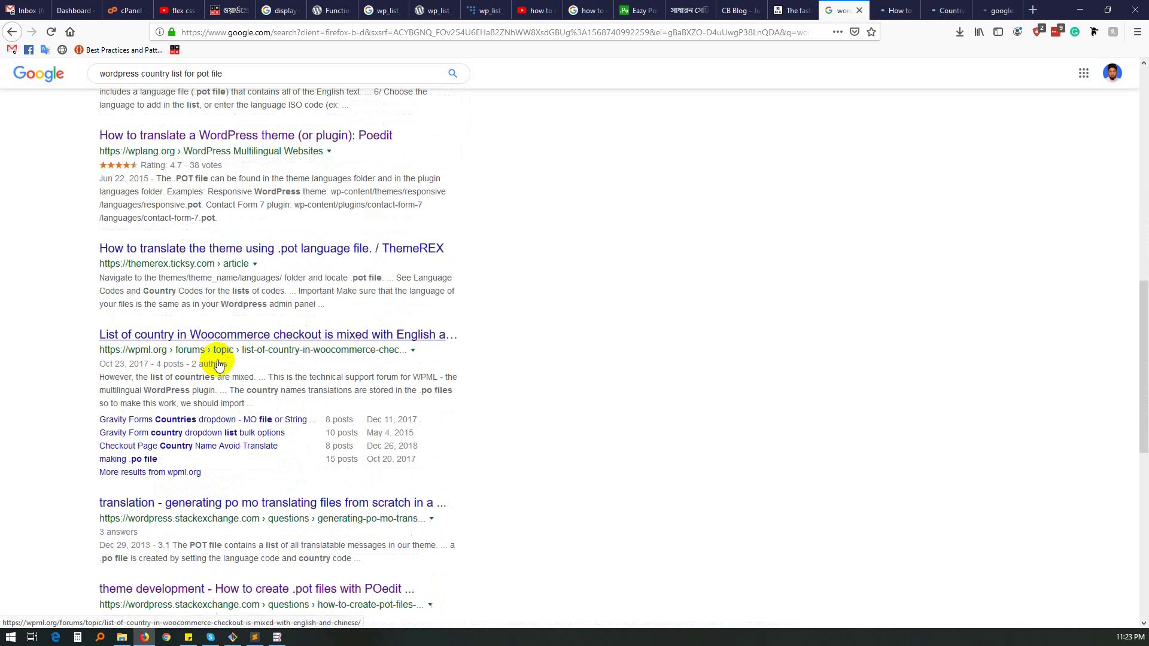
scroll(220, 362, down, 2)
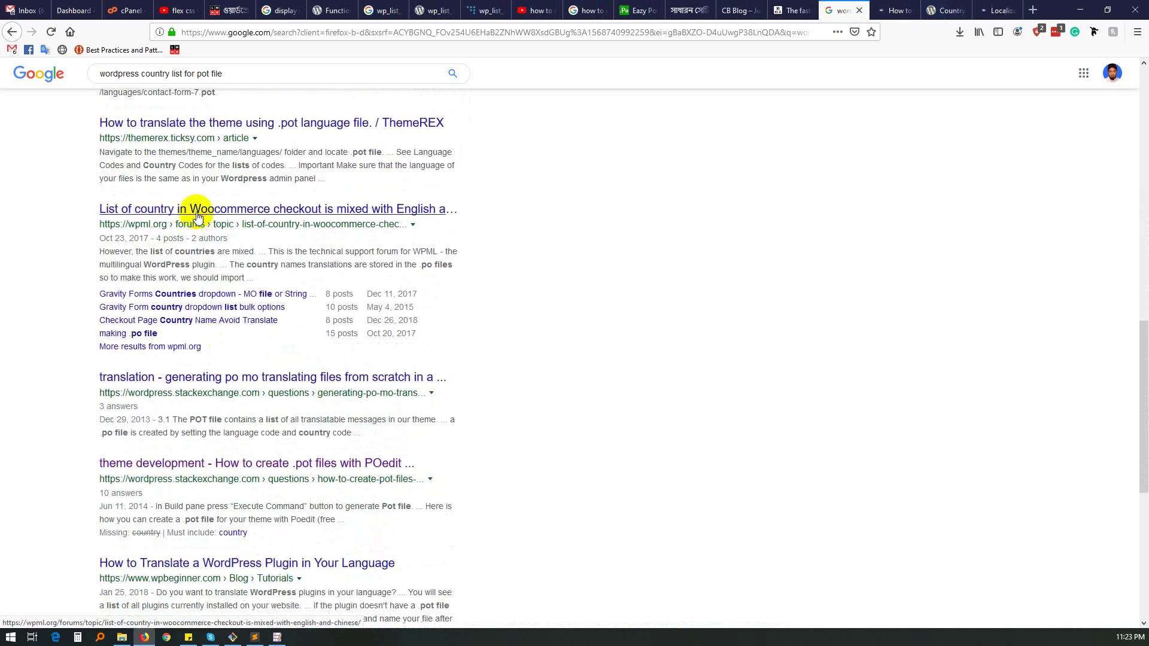
middle_click(197, 217)
scroll(198, 216, down, 3)
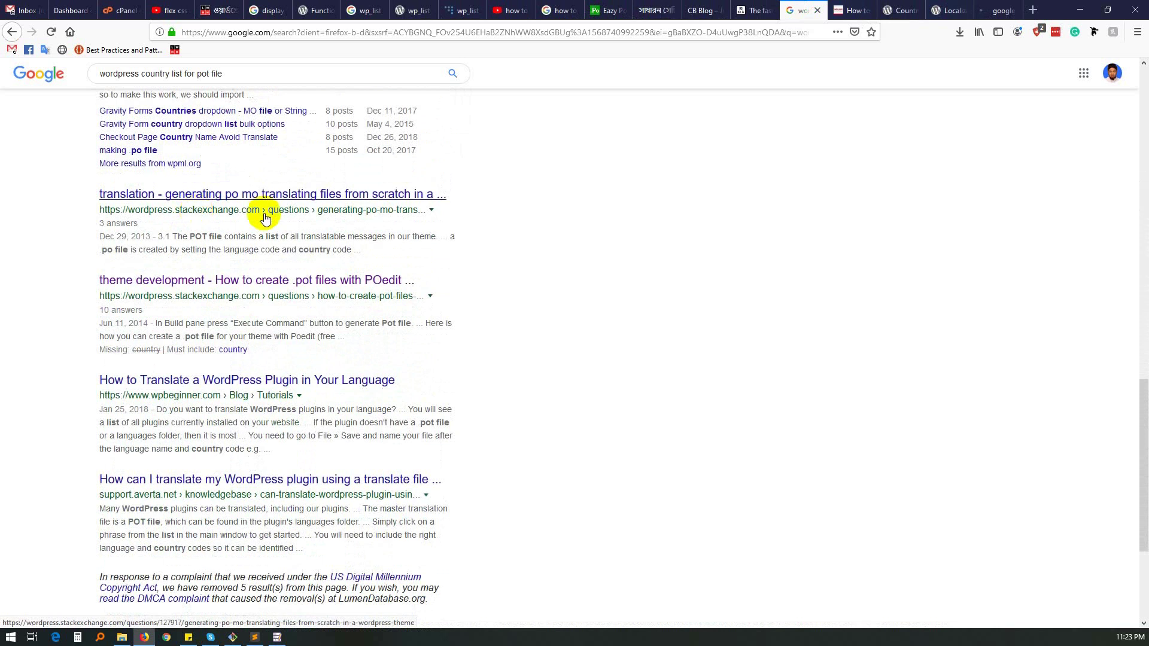
Read through the wplang.org guide on translating themes with POT, PO and MO files in Poedit, and close it.
click(849, 12)
scroll(404, 477, down, 3)
scroll(404, 477, down, 8)
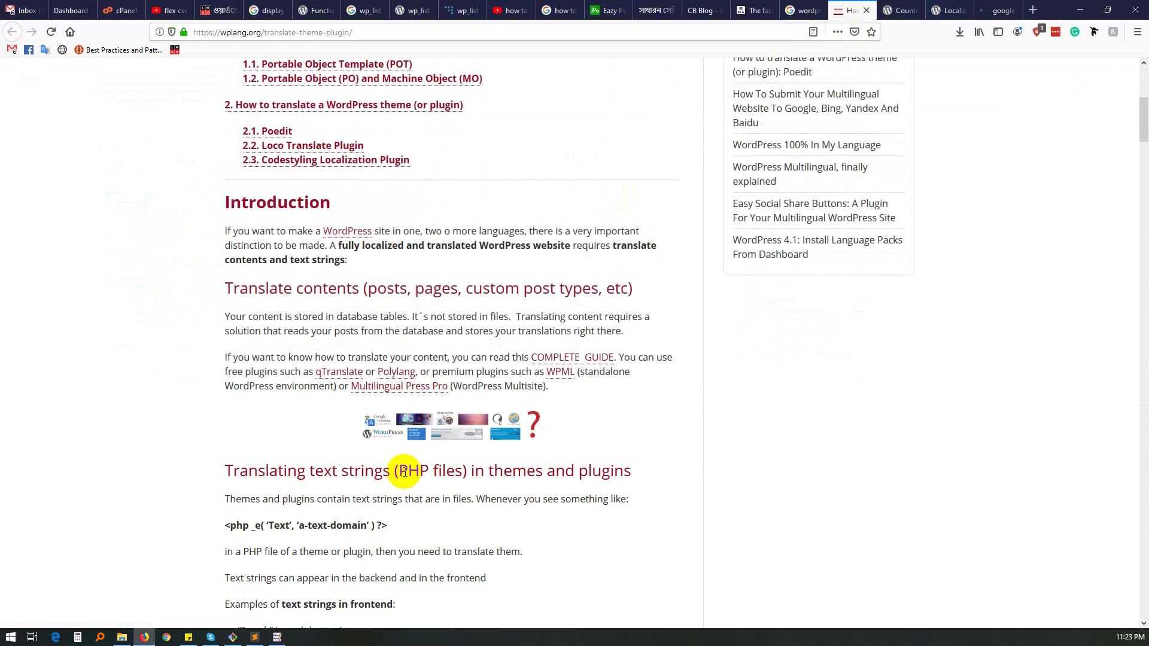
scroll(407, 476, down, 20)
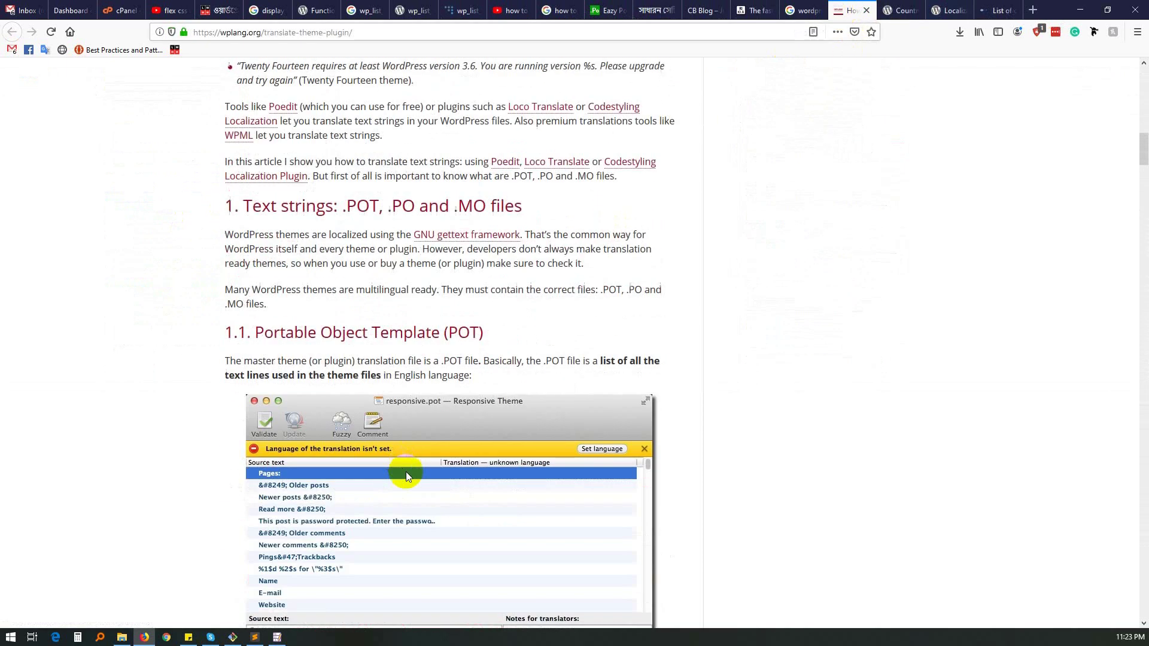
scroll(483, 459, down, 8)
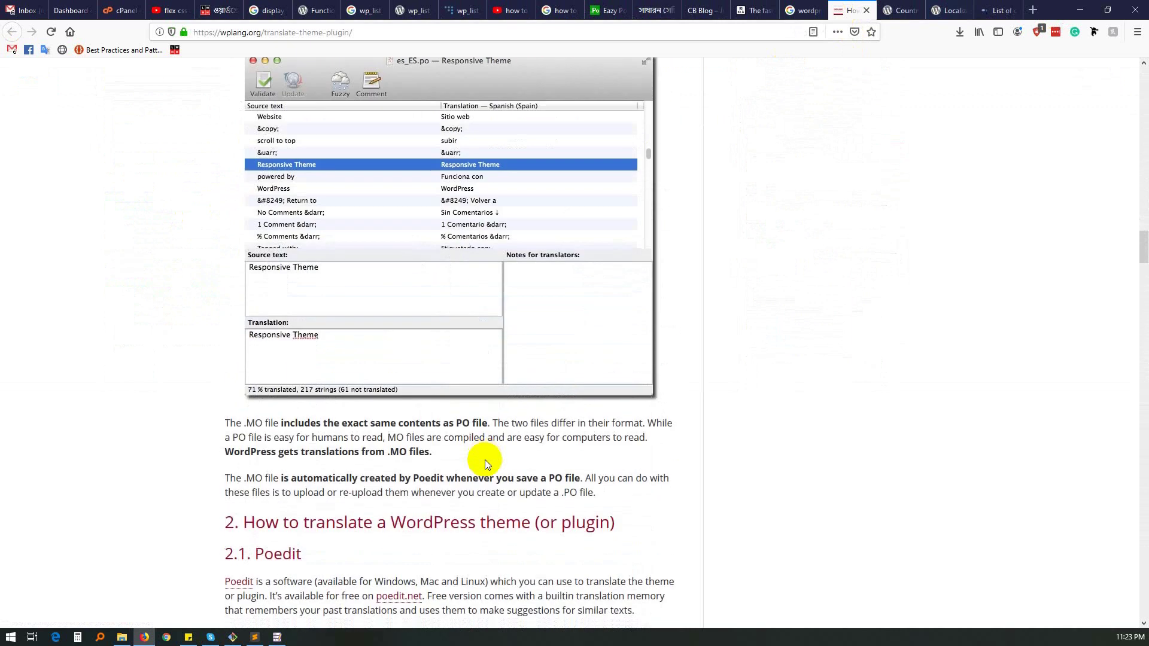
scroll(483, 460, up, 10)
scroll(484, 459, down, 2)
scroll(484, 460, up, 1)
scroll(483, 460, up, 8)
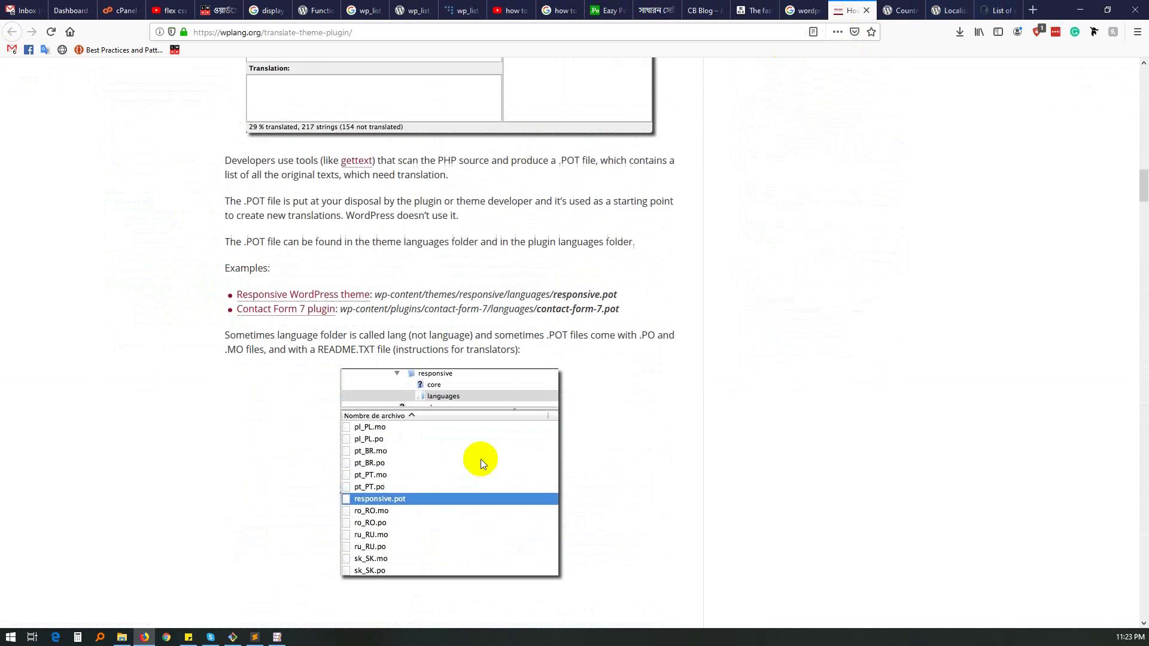
scroll(480, 459, down, 20)
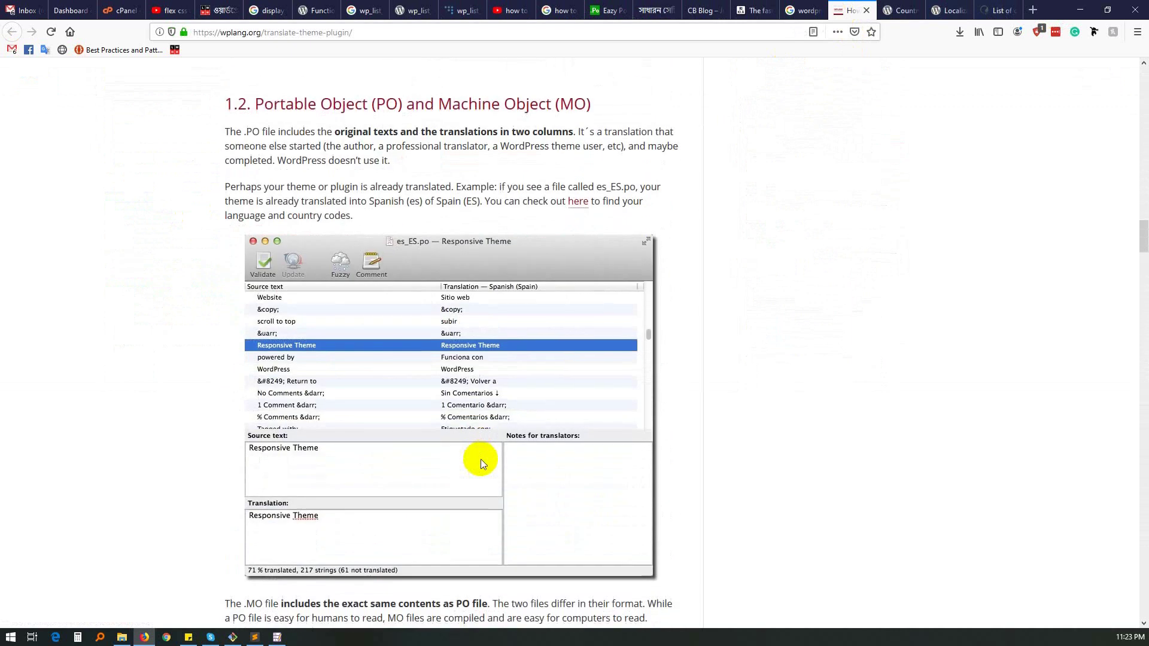
scroll(482, 460, down, 5)
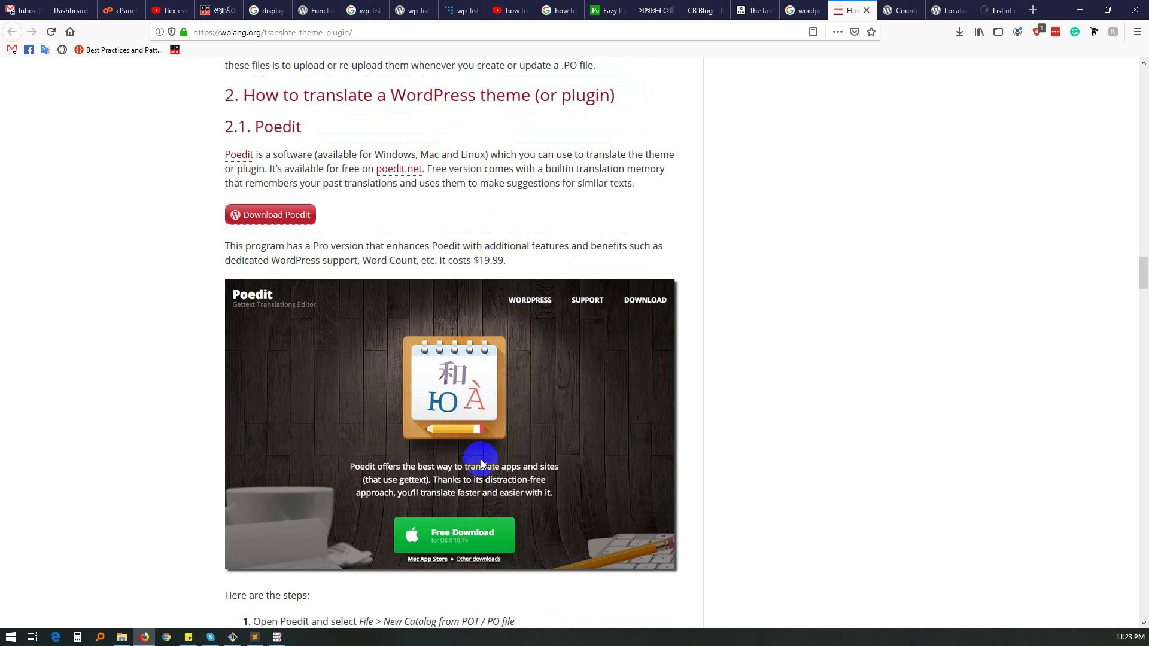
scroll(480, 458, down, 13)
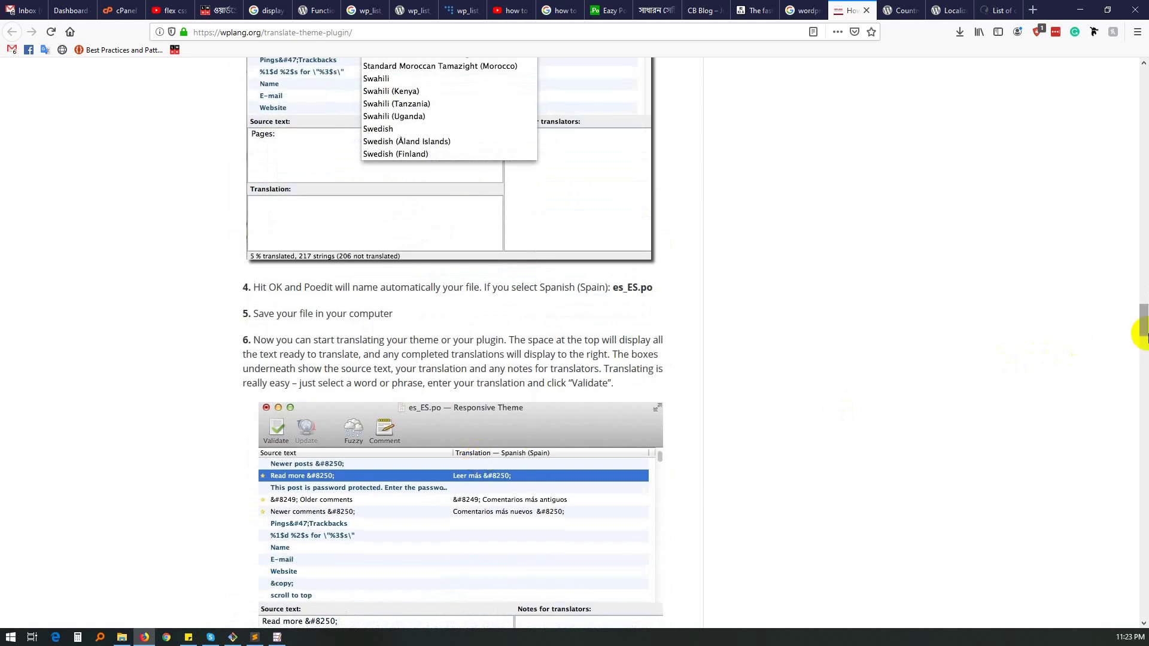
drag(1143, 335, 1144, 417)
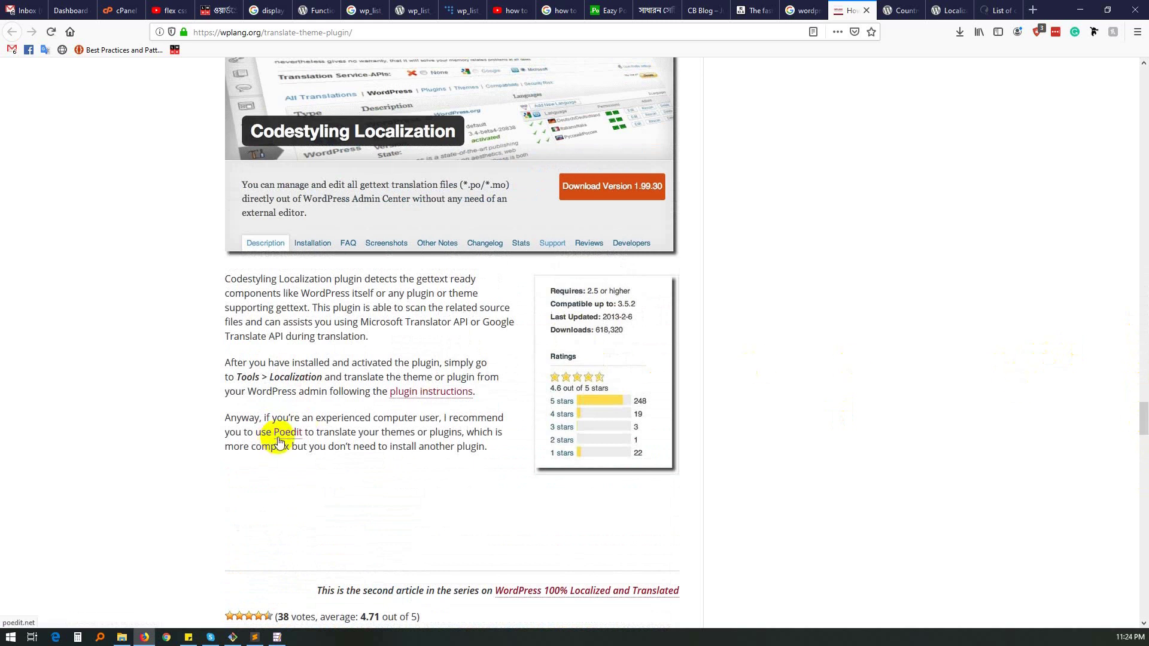
click(866, 10)
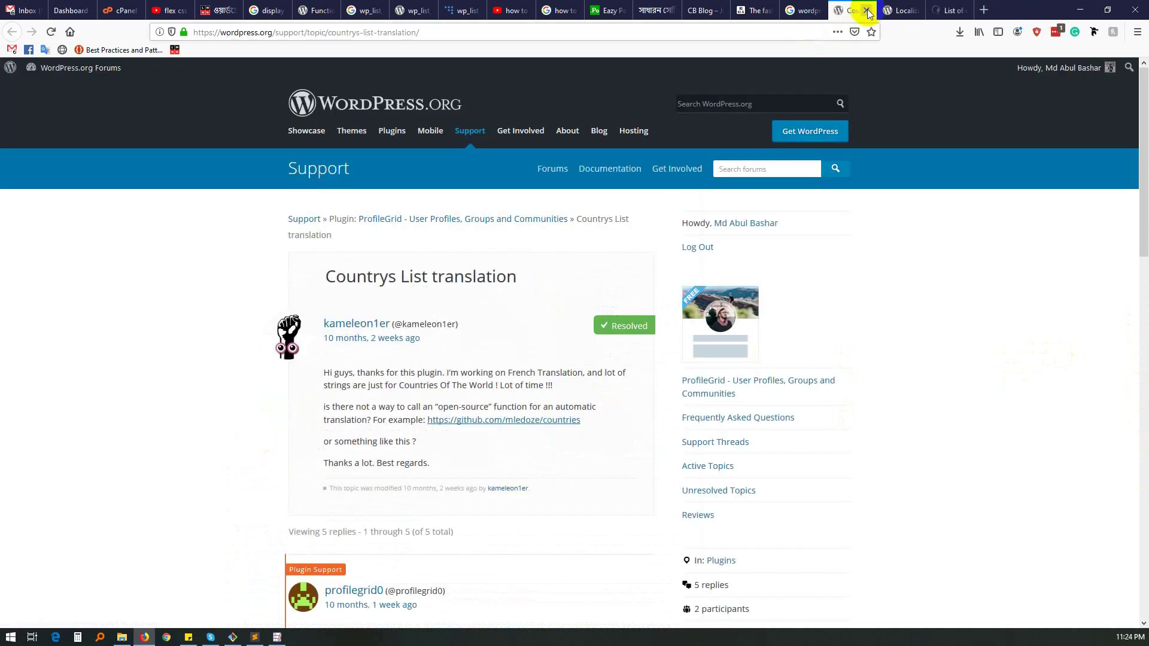
Read the Countrys List translation forum topic and open its linked mledoze/countries GitHub repository in a background tab.
scroll(537, 423, down, 2)
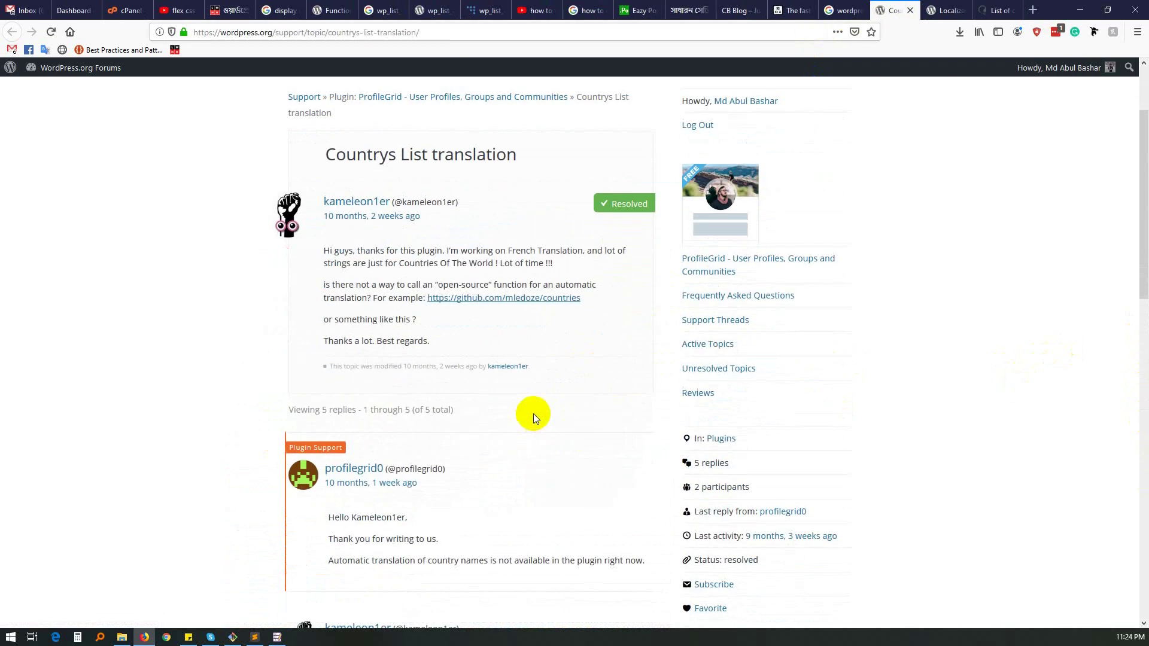
middle_click(500, 299)
scroll(545, 341, down, 8)
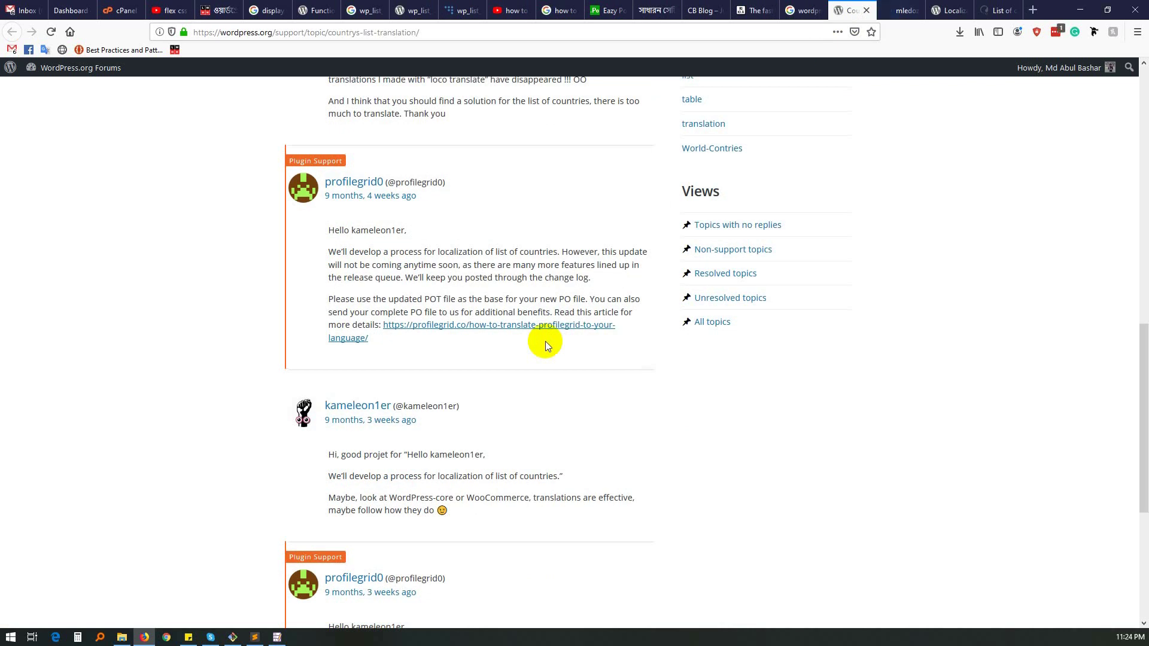
Examine the mledoze/countries README for country and language code data, and close both the repository and the forum topic.
click(902, 11)
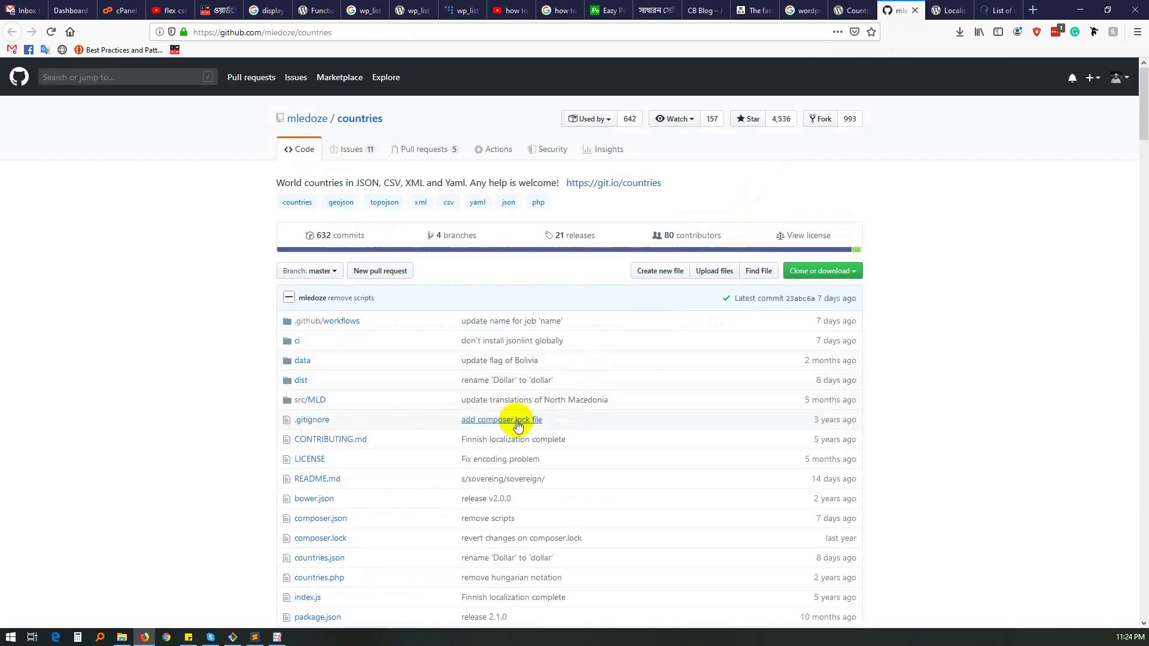
scroll(518, 426, down, 15)
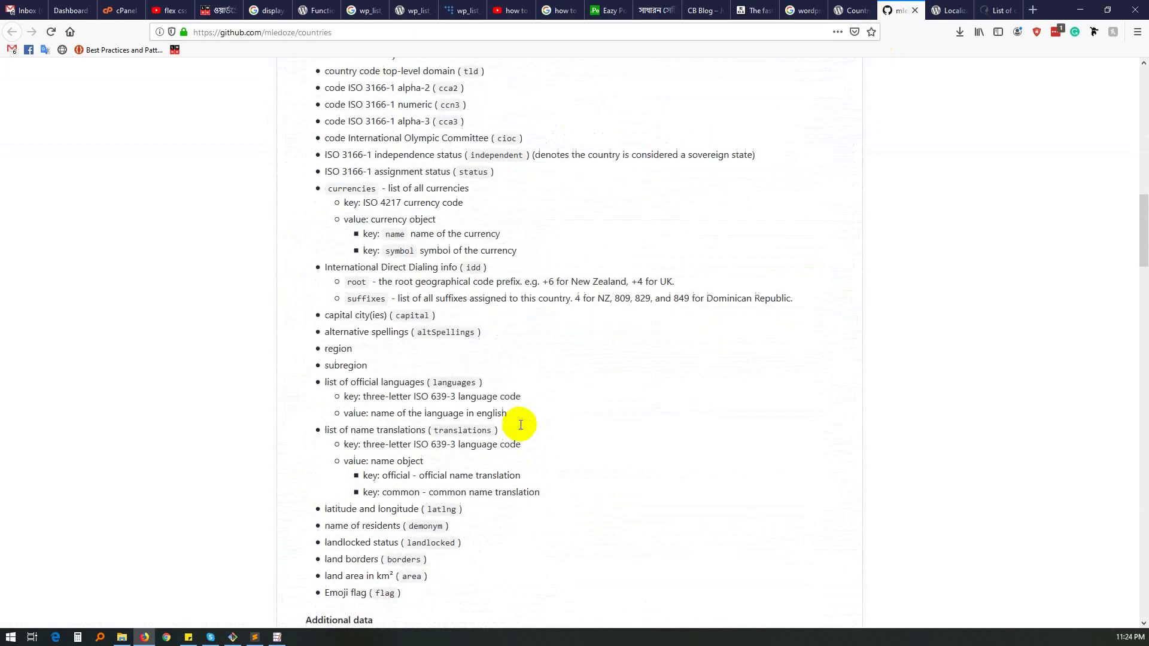
scroll(521, 425, down, 7)
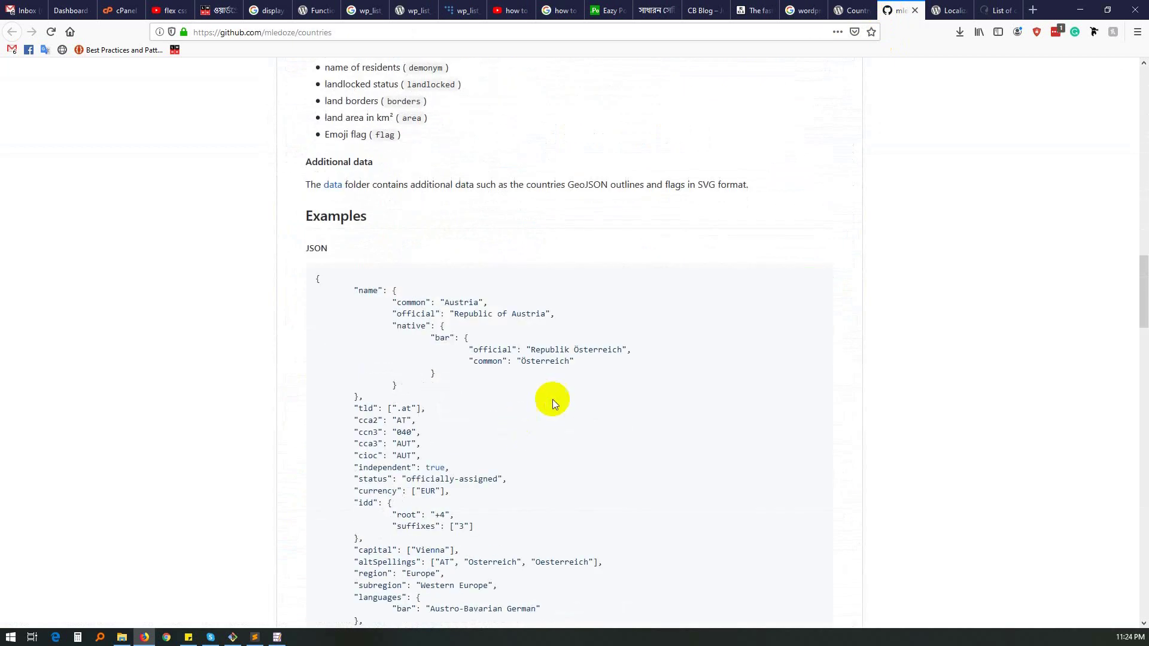
click(915, 10)
click(867, 10)
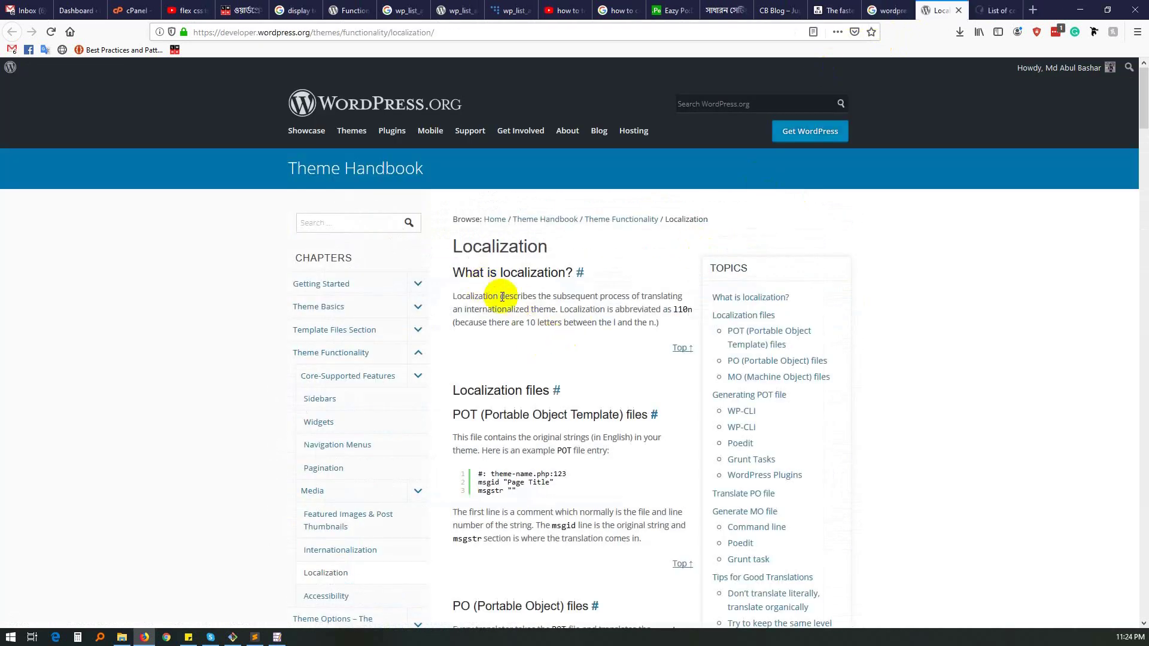
Read the Theme Handbook's Localization page up to WP-CLI and open its make-pot documentation and WP-CLI installation links in background tabs.
scroll(515, 419, down, 2)
scroll(488, 353, down, 10)
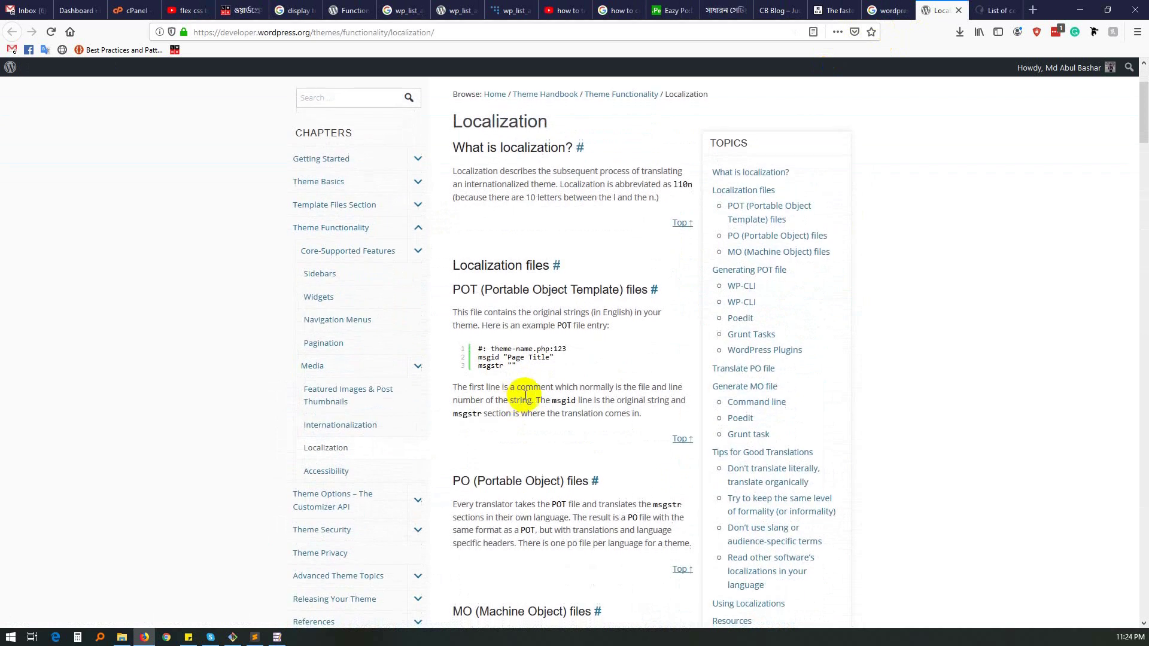
scroll(525, 394, down, 4)
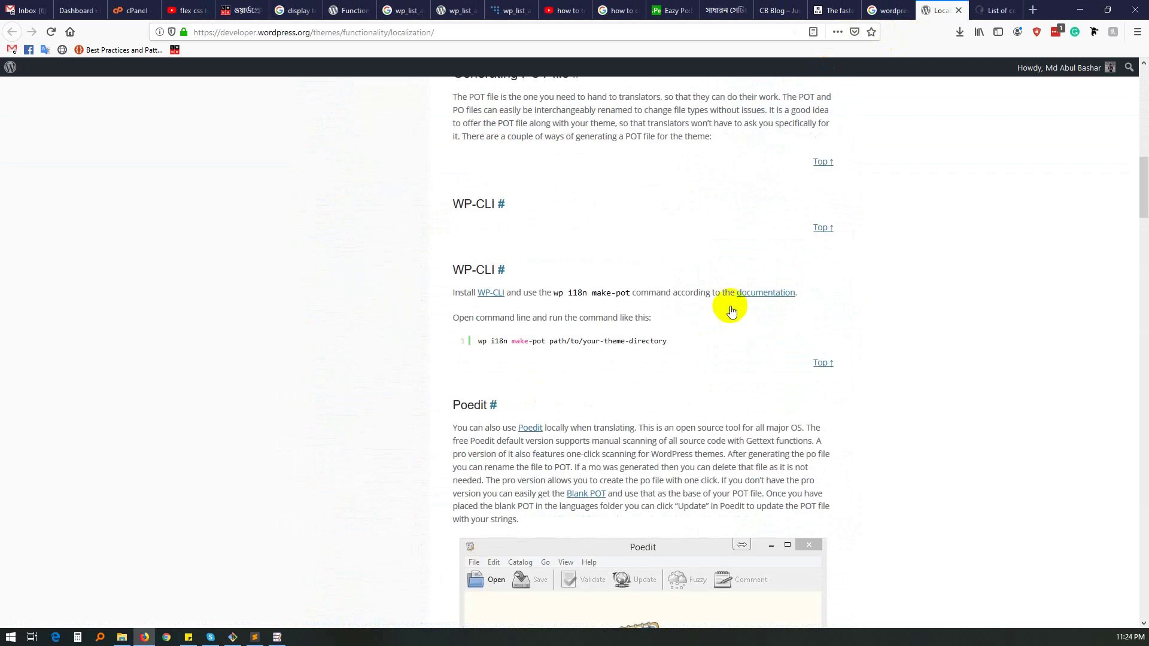
middle_click(759, 293)
middle_click(492, 292)
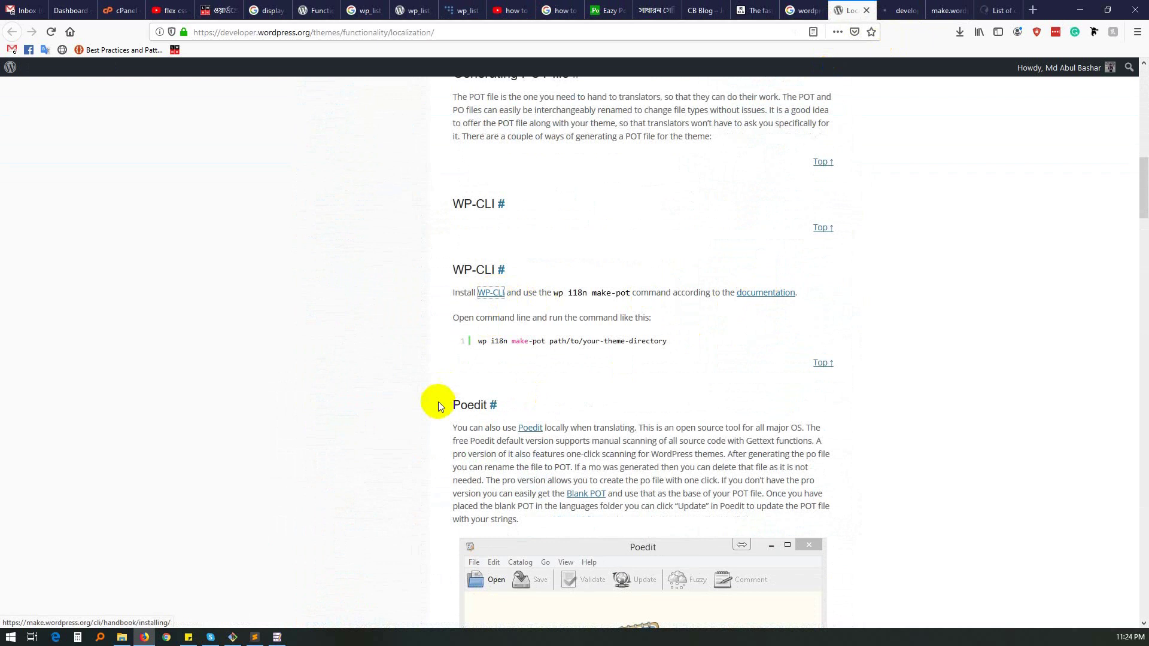
Read the handbook's Translate PO file section and open the Installing WordPress in Your Language link in a background tab.
scroll(437, 402, down, 6)
scroll(437, 405, down, 7)
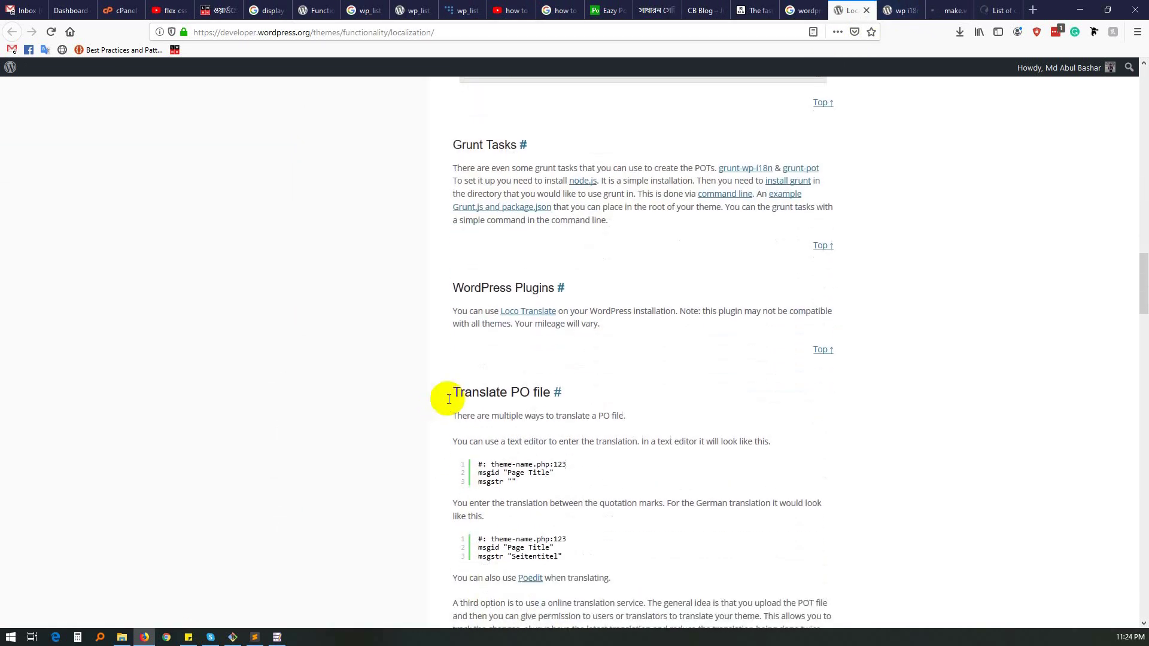
scroll(536, 311, down, 6)
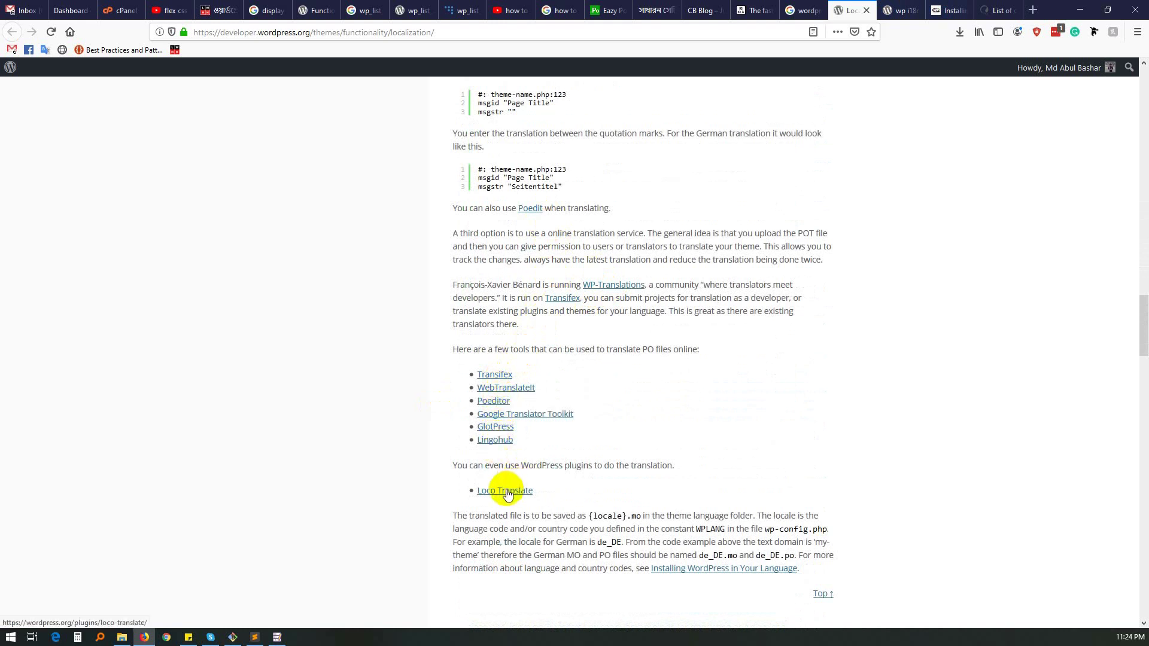
middle_click(689, 572)
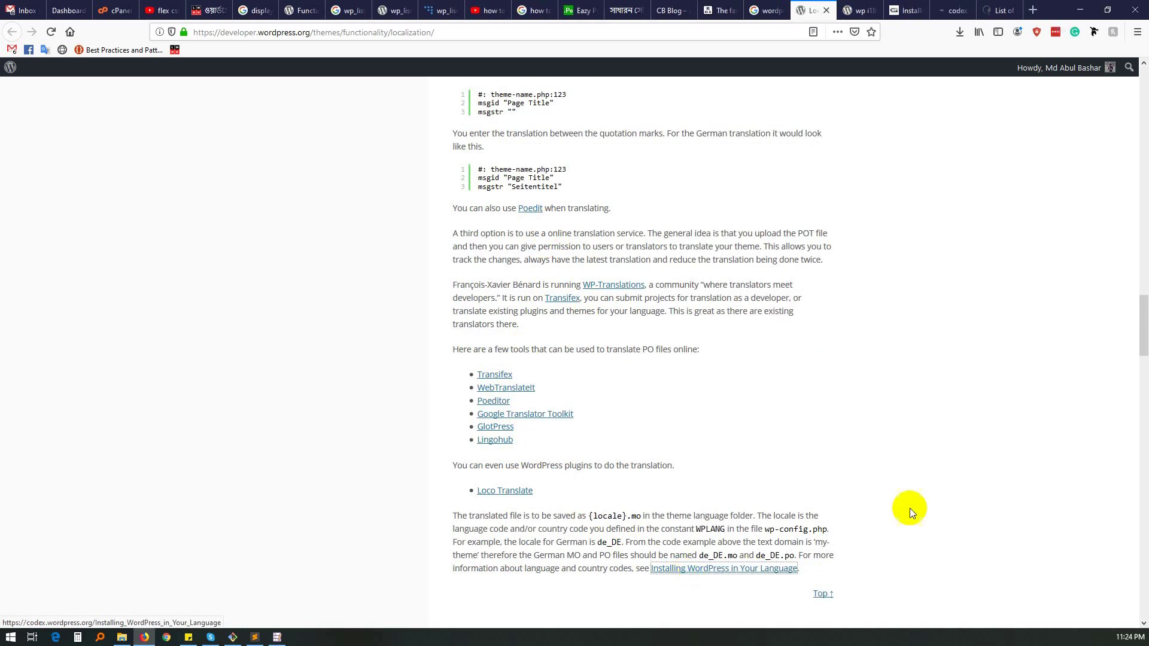
scroll(915, 508, down, 5)
scroll(916, 508, down, 10)
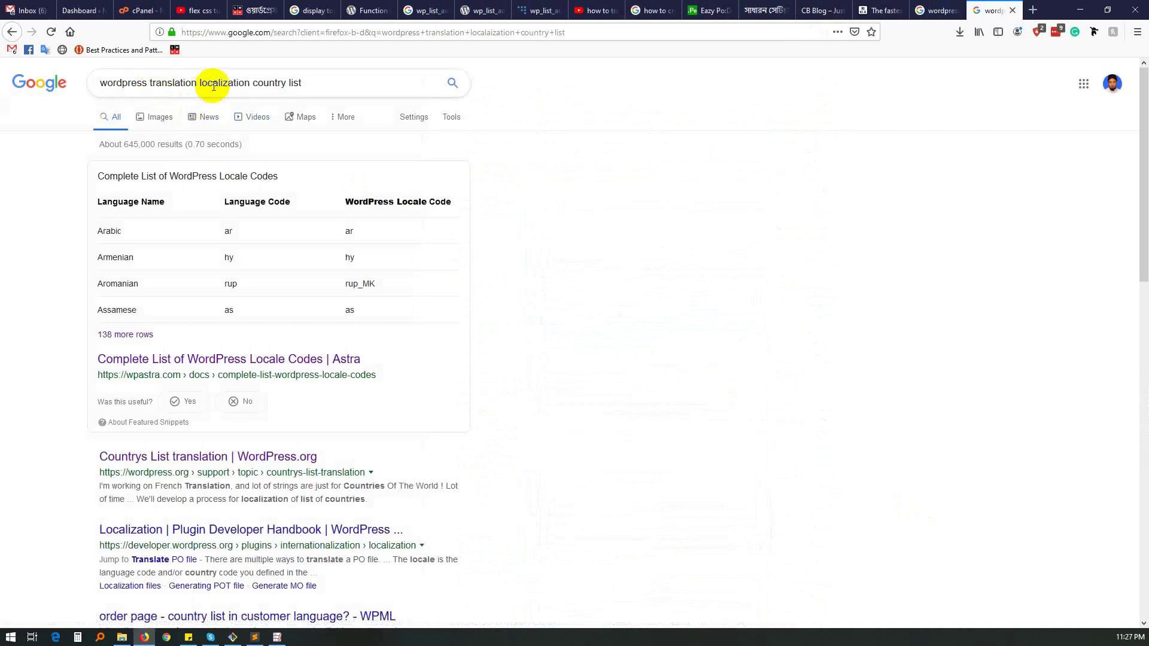
Open Astra's Complete List of WordPress Locale Codes from the search results and examine the language name and locale code columns.
middle_click(188, 361)
click(994, 12)
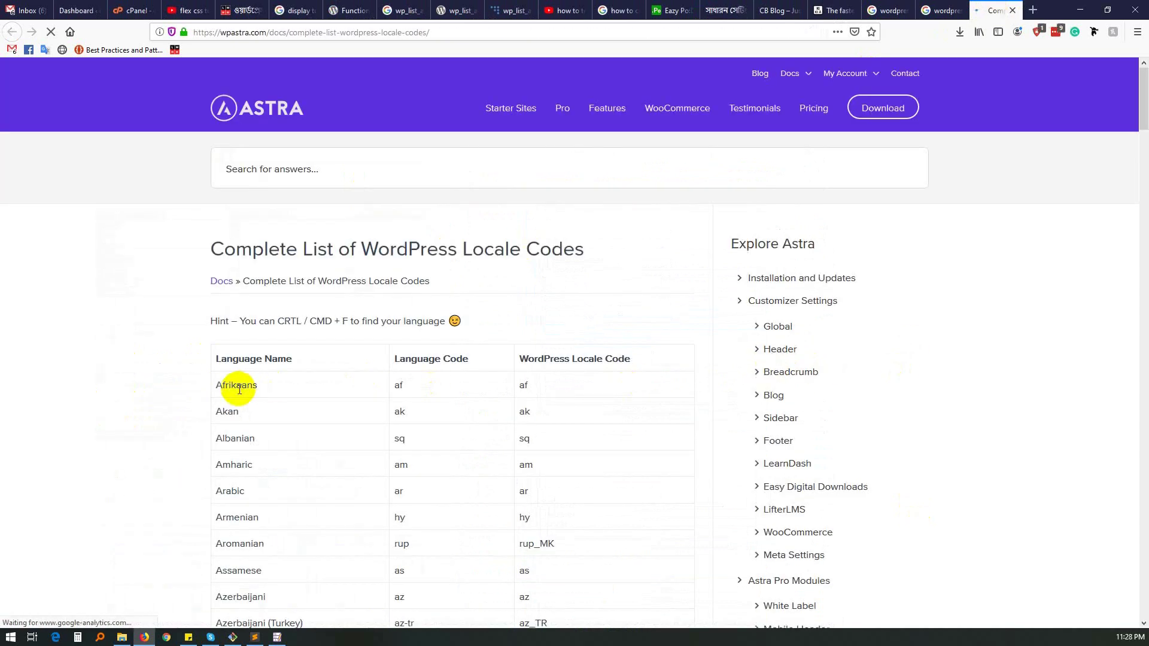
drag(267, 389, 217, 388)
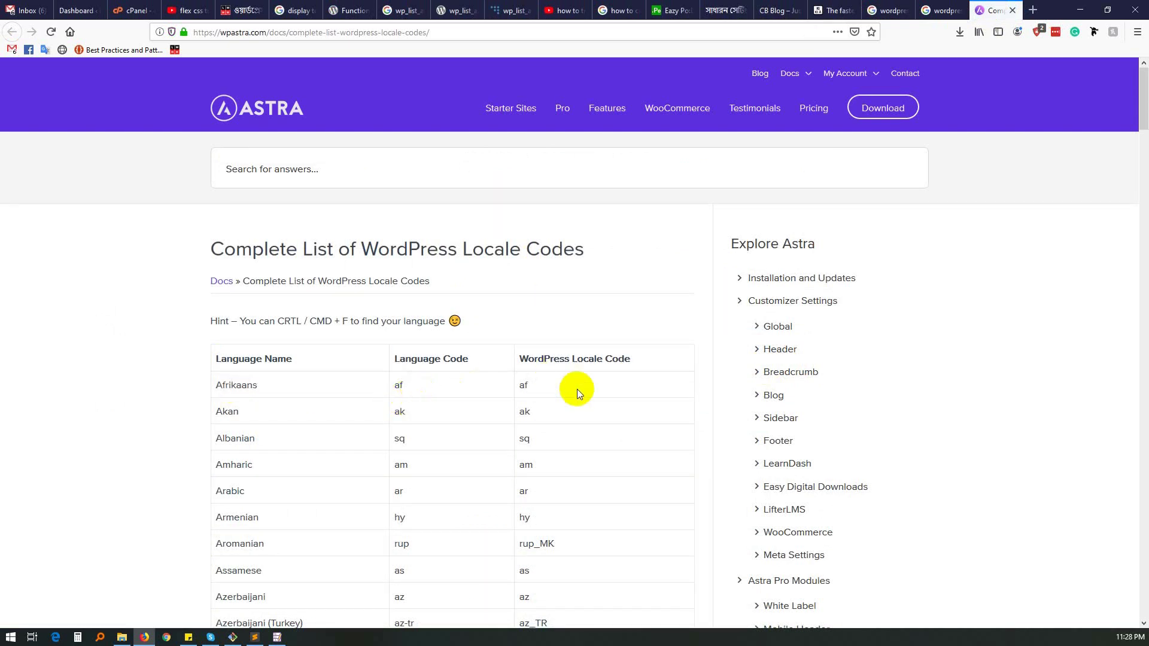
drag(569, 384, 508, 385)
scroll(448, 458, down, 4)
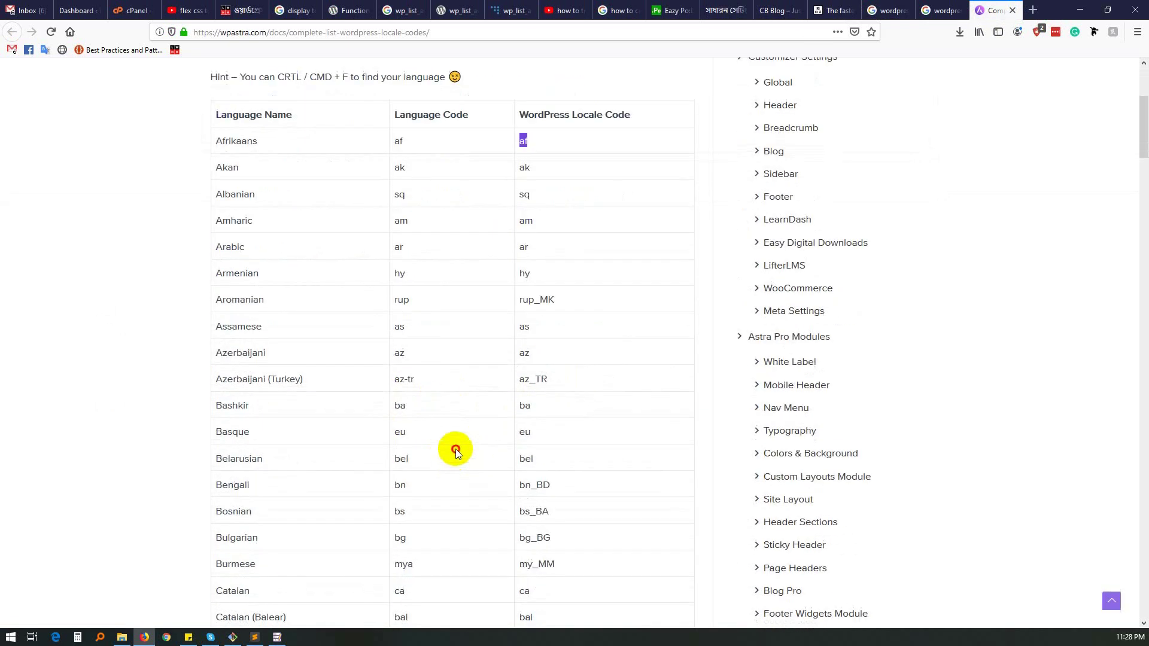
Search the page for "bang" and highlight the Bengali entry and its bn_BD locale code in the table.
key(ctrl+f)
text(bang)
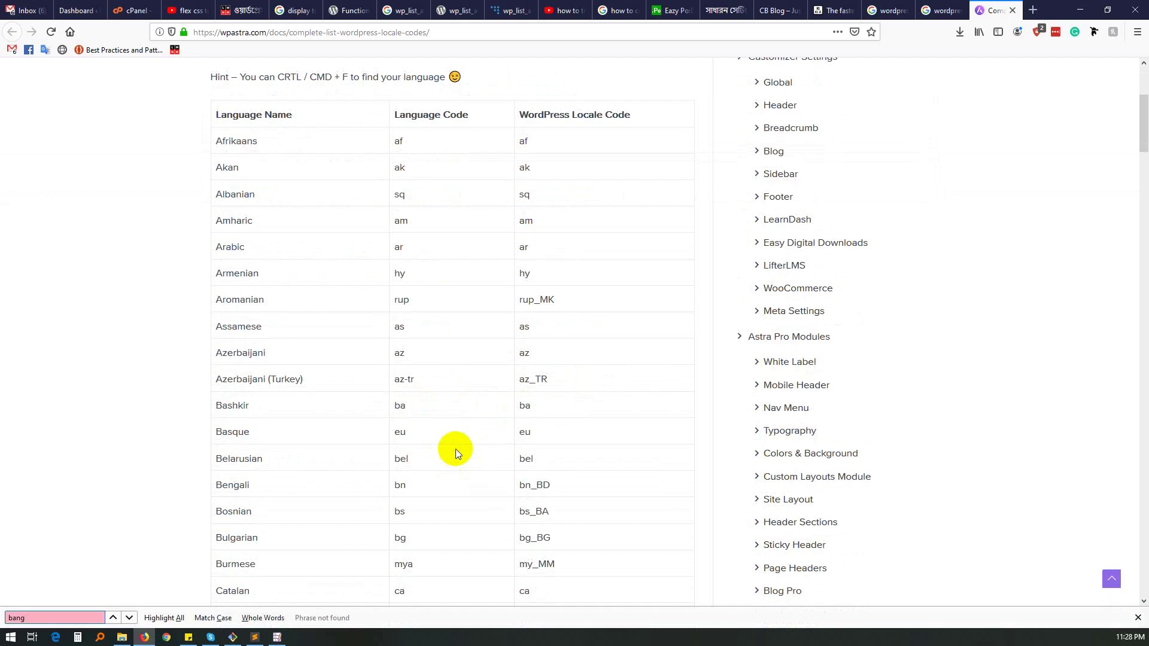
text(B)
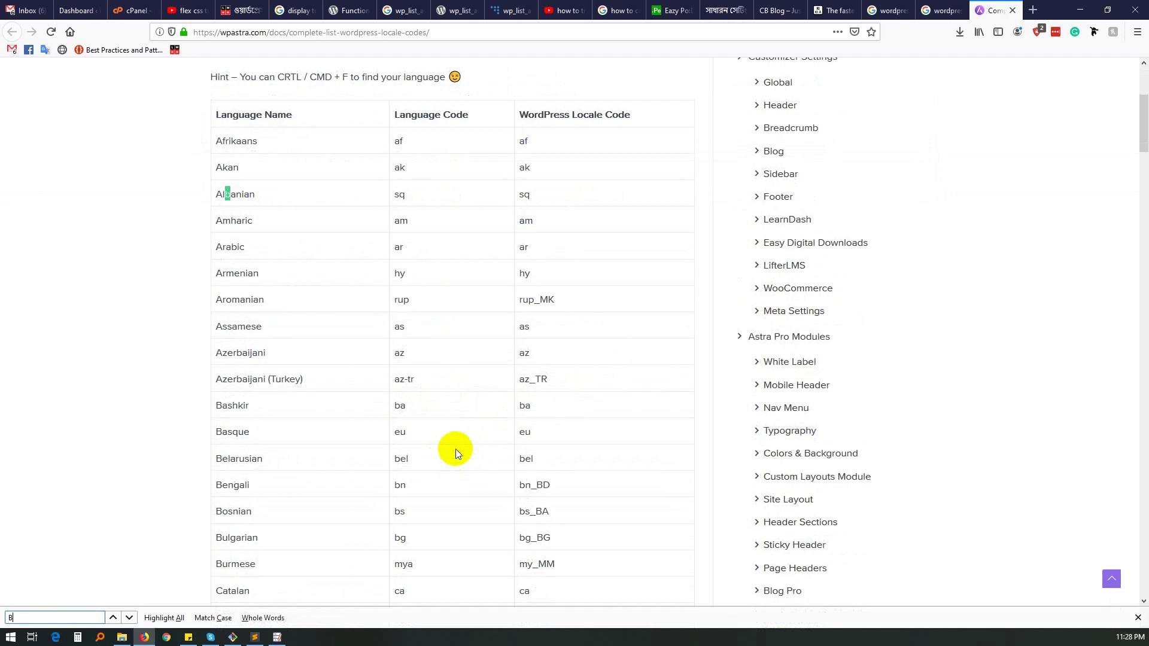
text(ang)
key(BackSpace)
key(BackSpace)
double_click(236, 485)
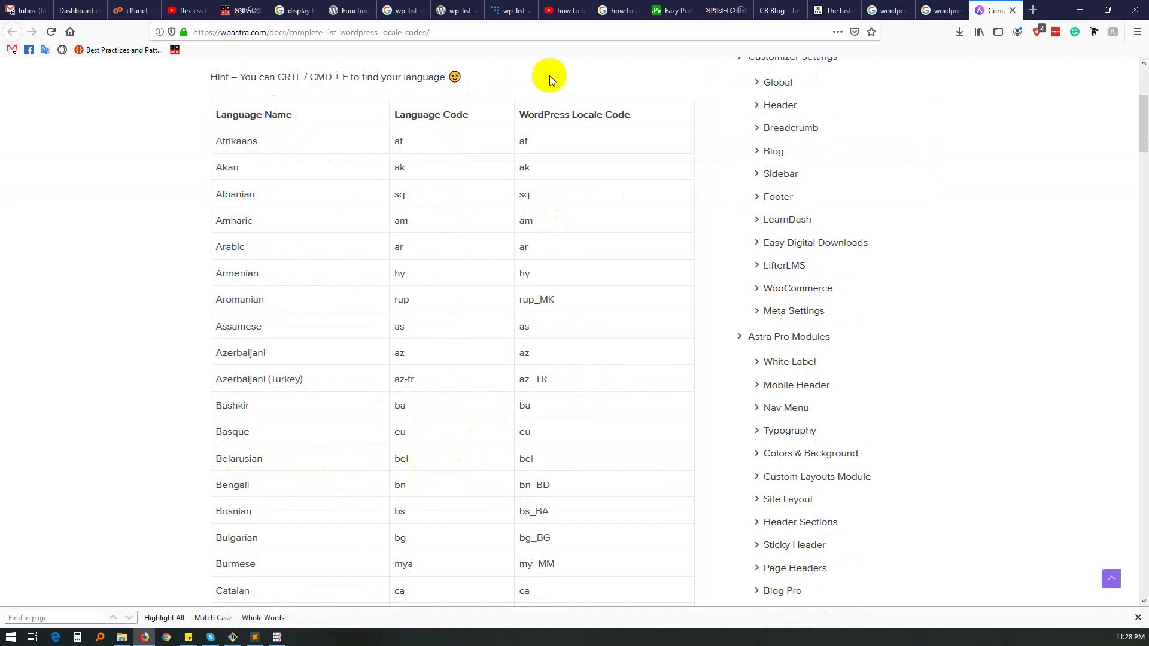
drag(538, 486, 521, 486)
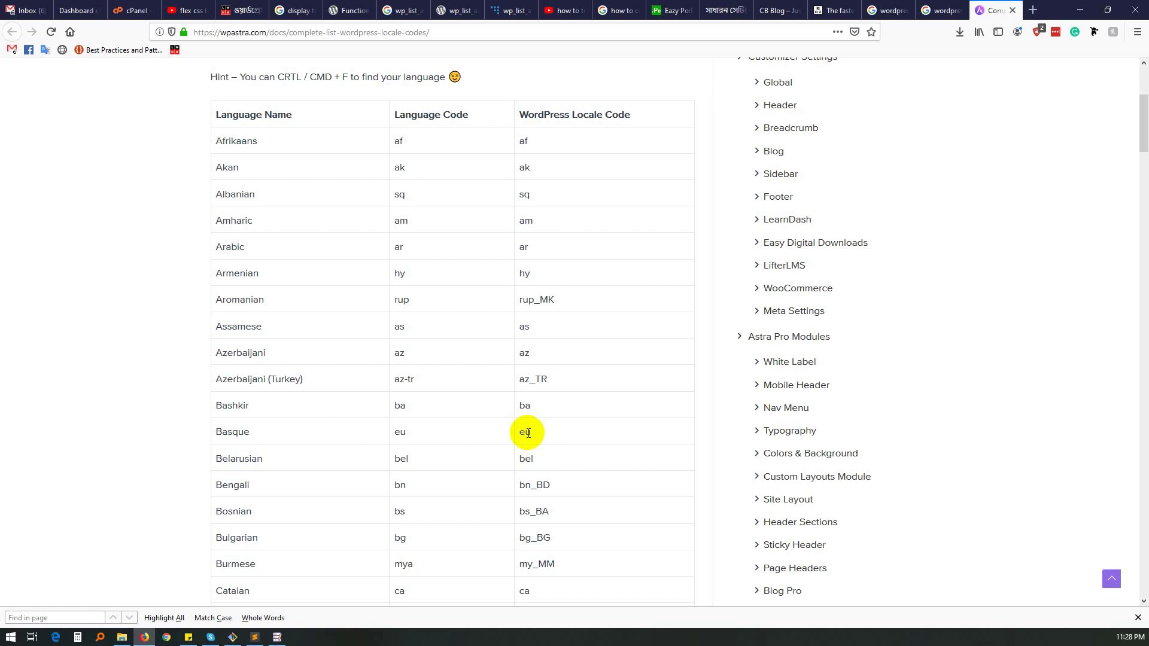
Search the page for "en_", highlight the English locale code en_US, and close the page search.
scroll(528, 432, down, 3)
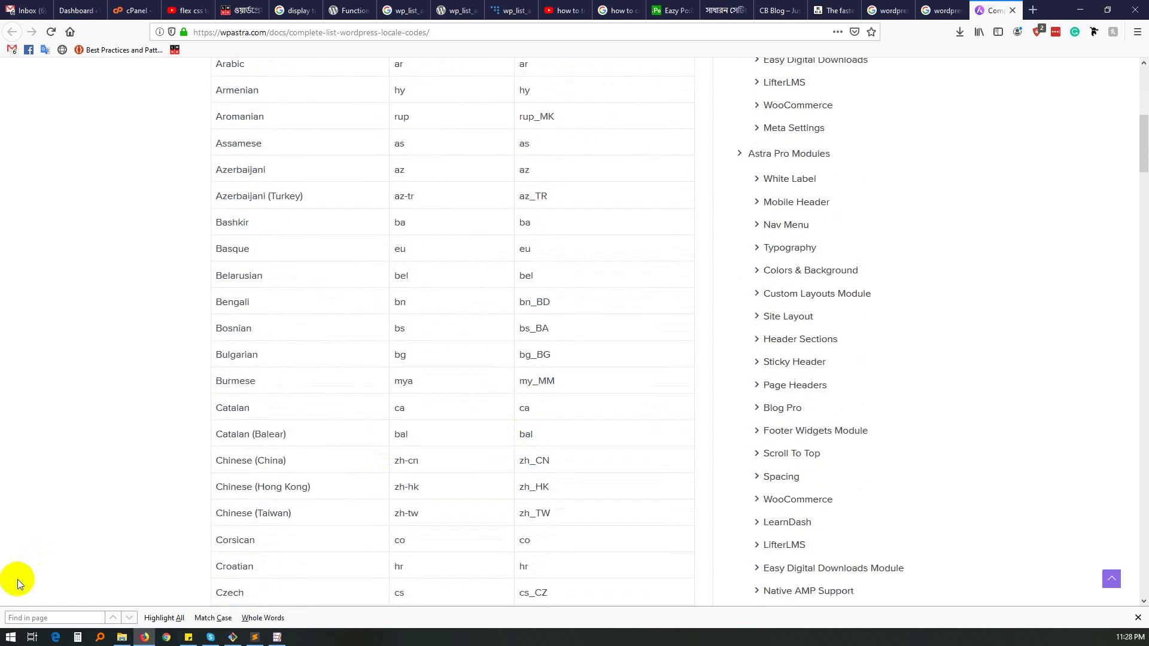
click(28, 617)
text(en)
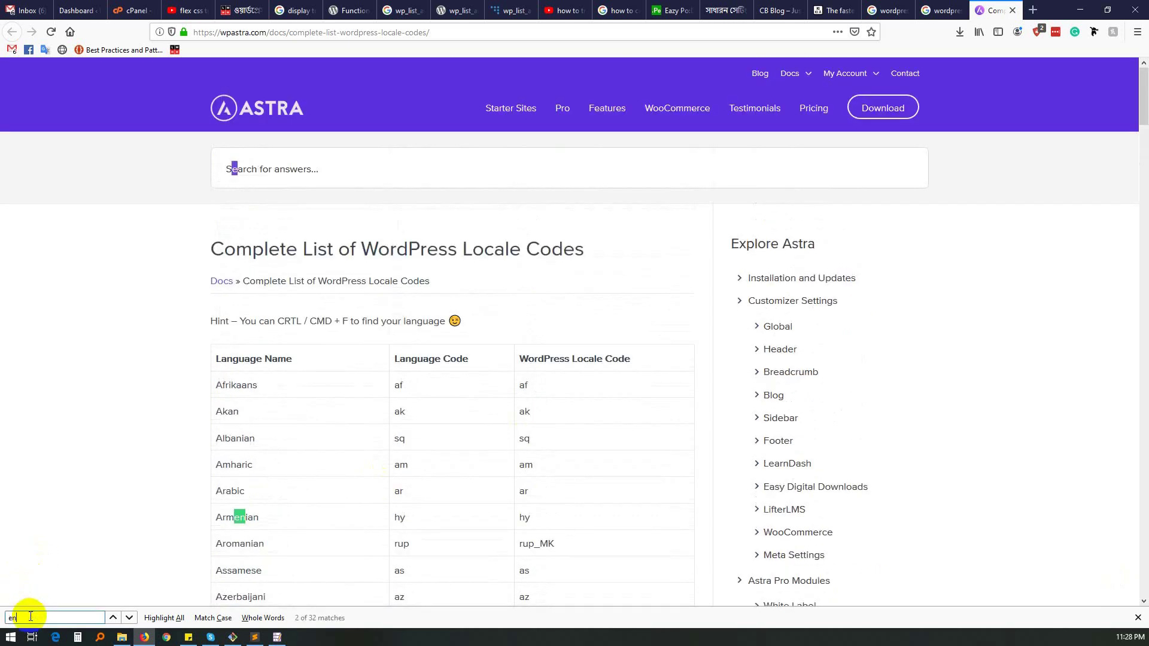
text(_)
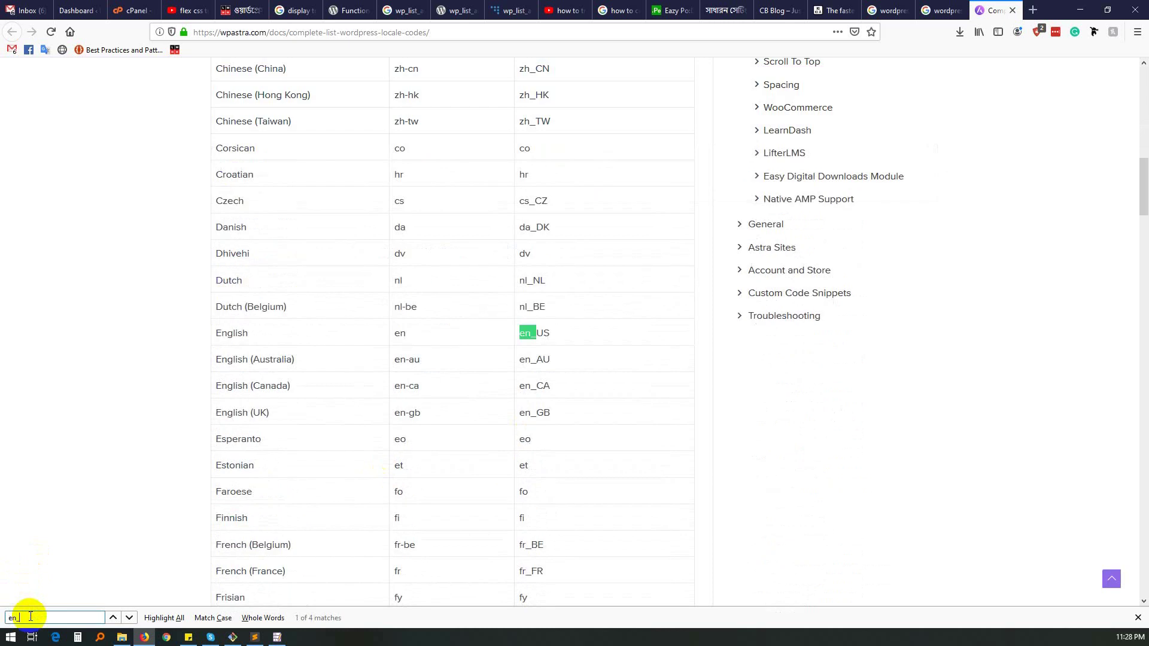
double_click(550, 335)
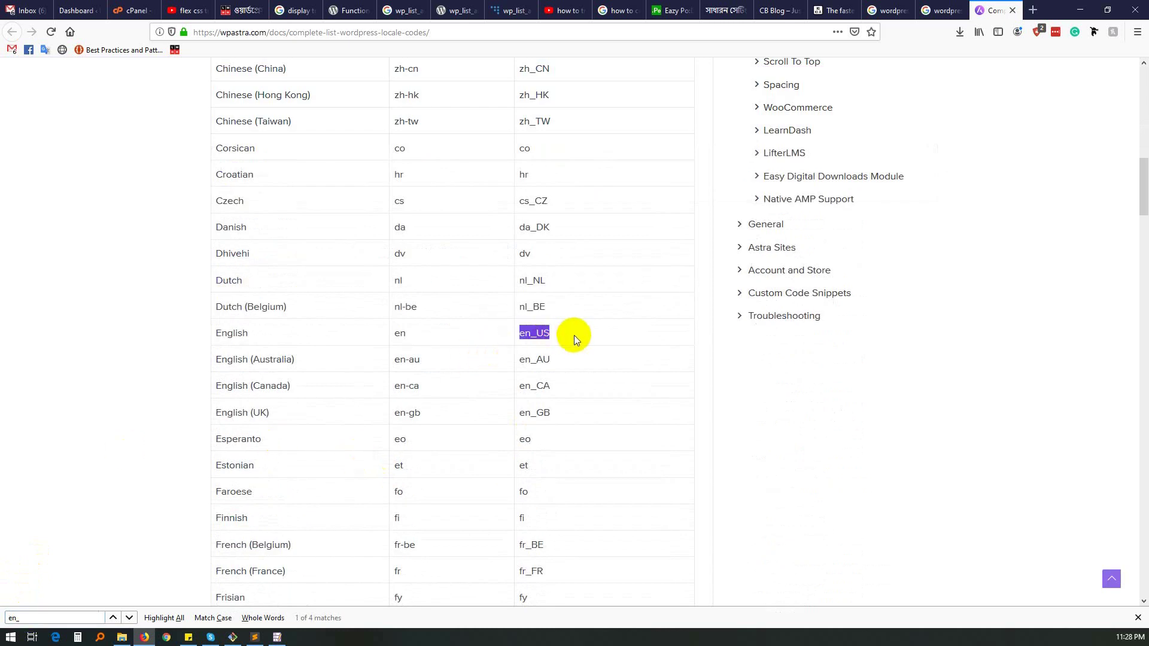
scroll(574, 337, up, 12)
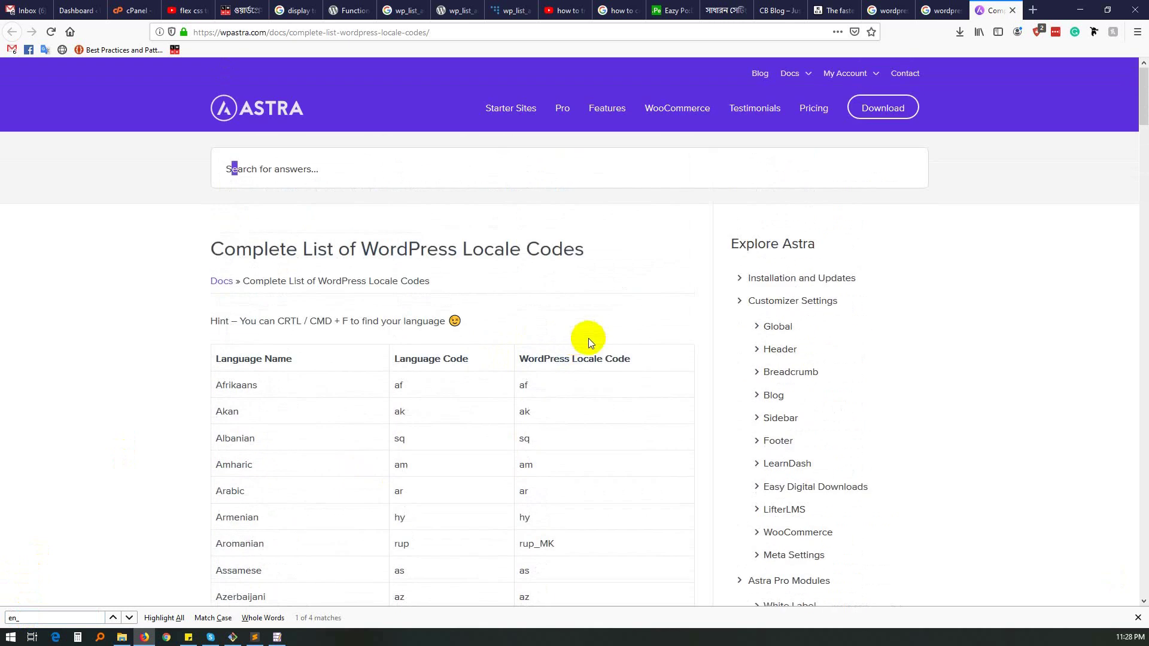
click(1138, 618)
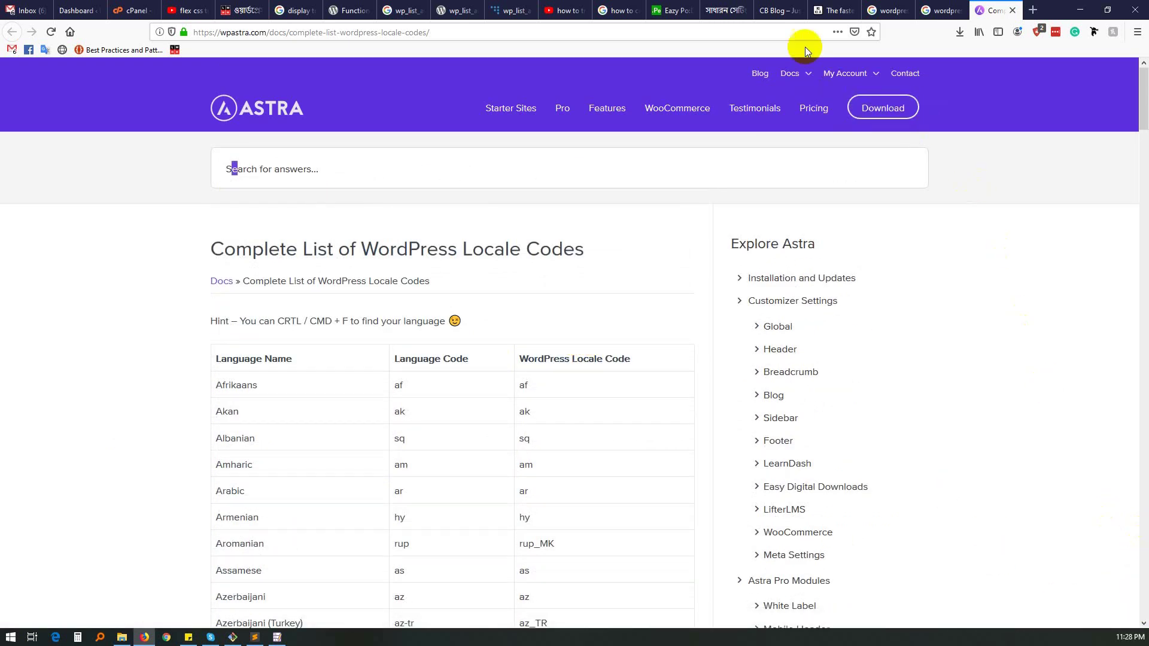
Switch to Poedit and look through the untranslated source strings of bn_BD.po.
click(277, 638)
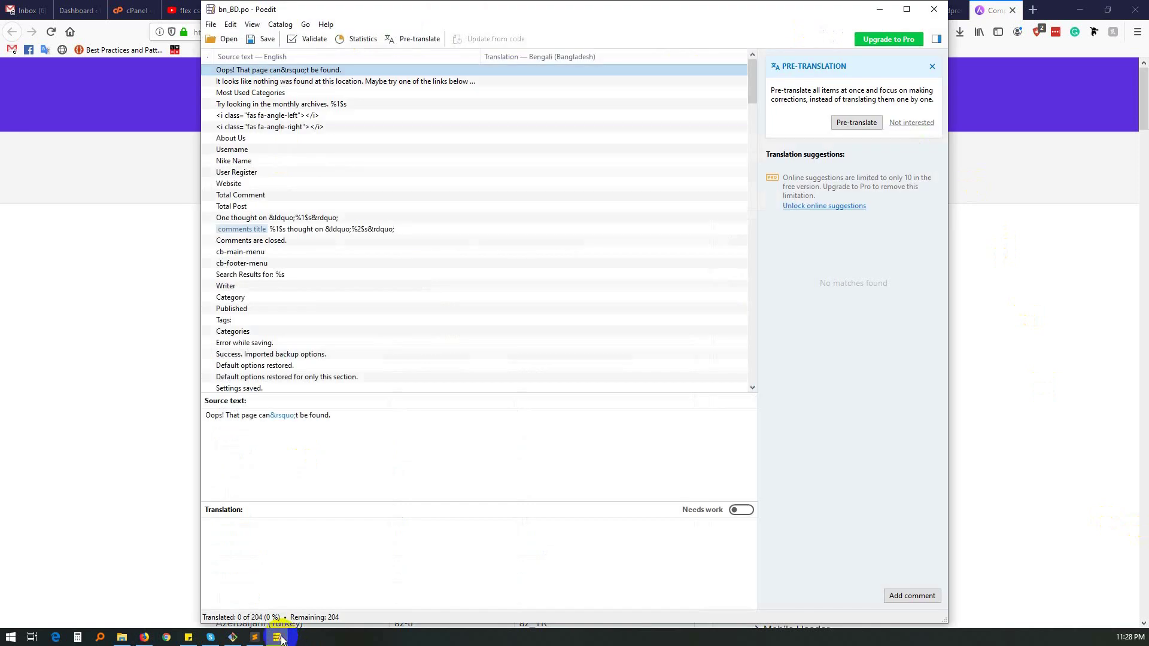
scroll(515, 251, down, 7)
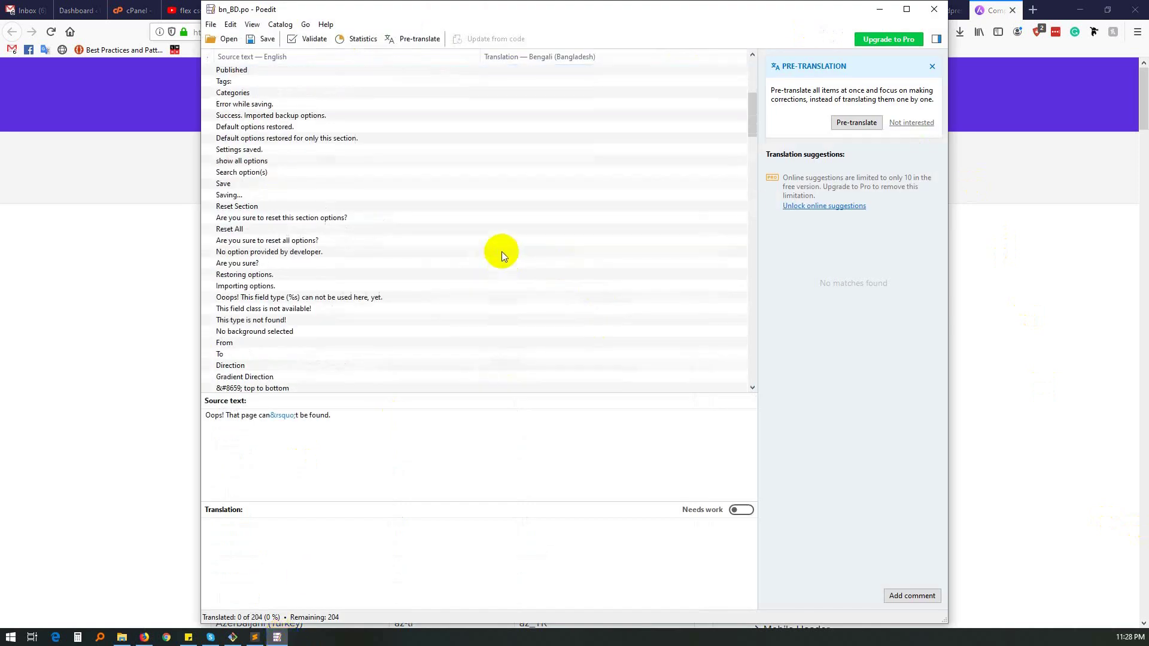
scroll(502, 252, up, 7)
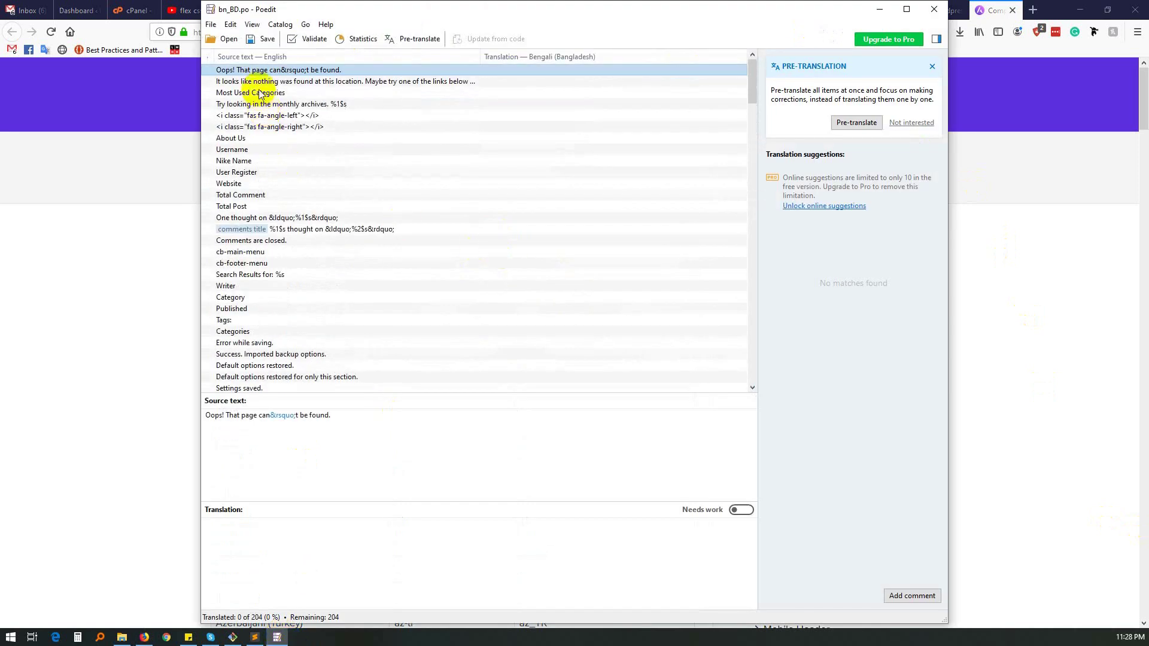
scroll(277, 227, down, 5)
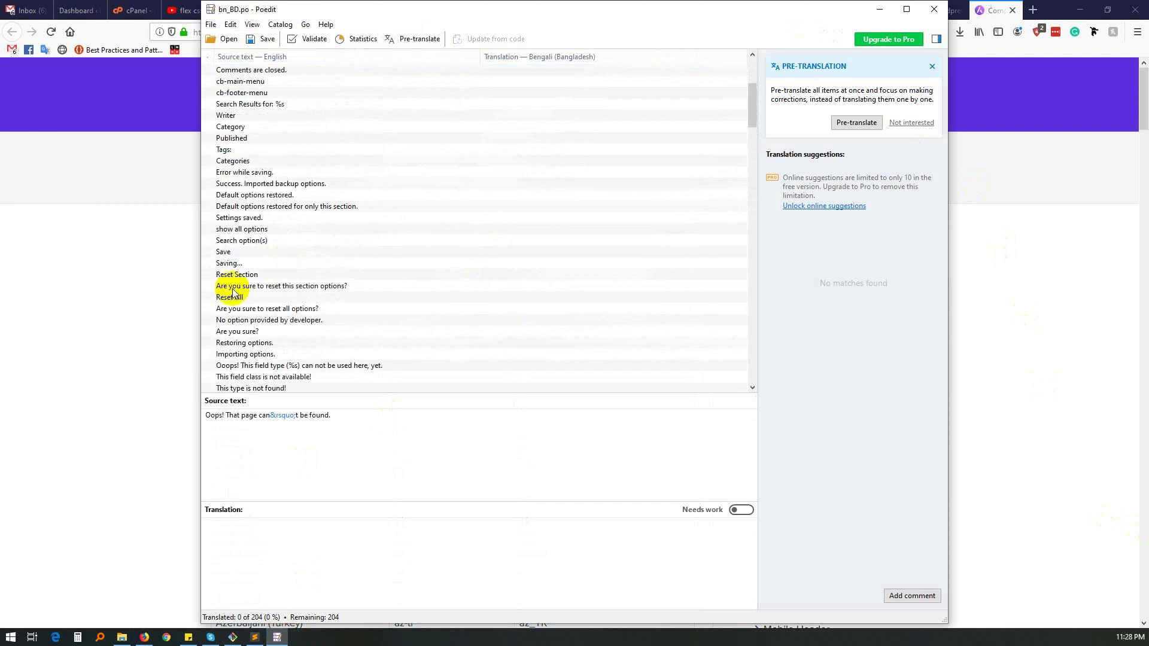
Switch to the CB Blog front page in the browser and copy the word "Writer" from the first post's meta line.
click(112, 329)
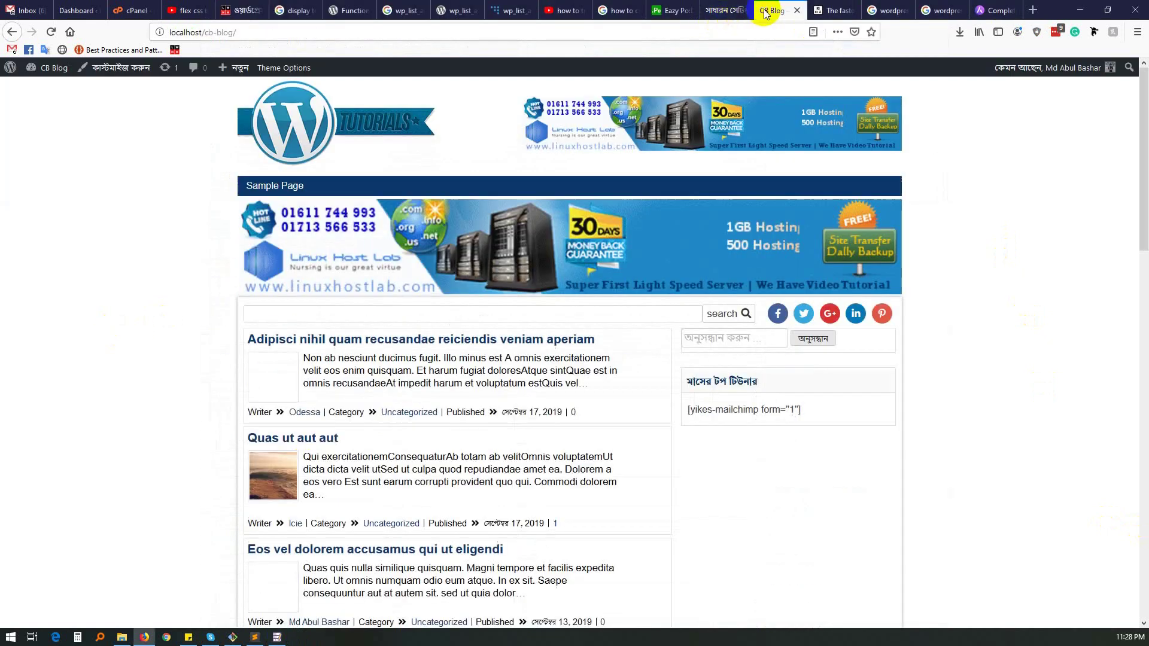
click(775, 10)
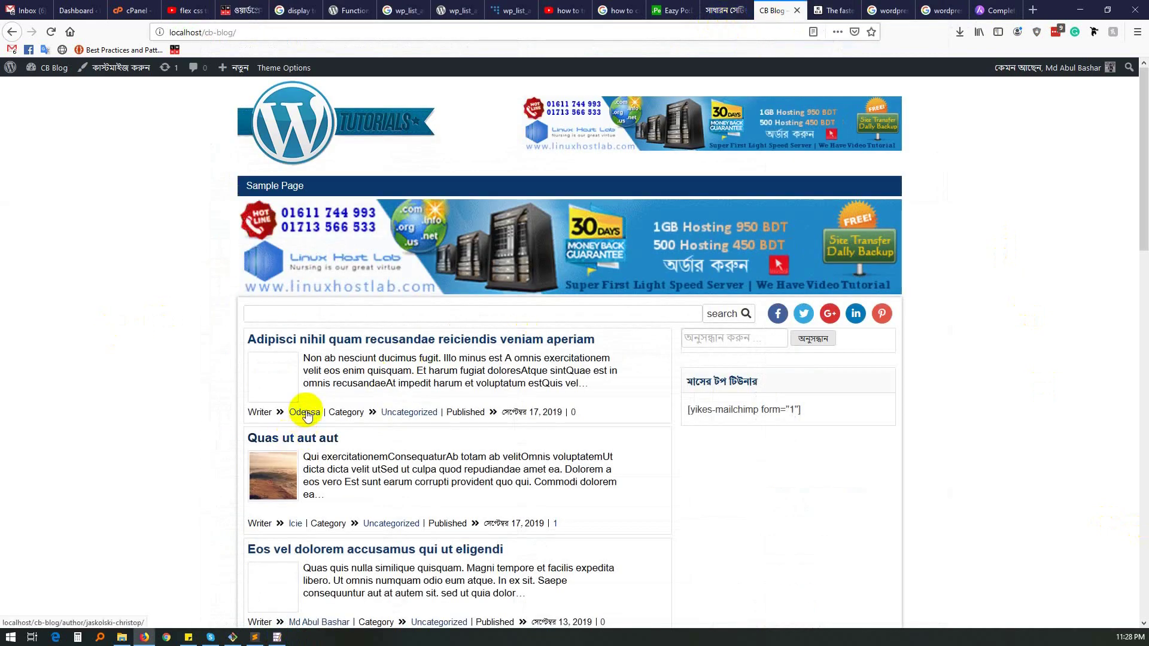
double_click(258, 414)
right_click(258, 416)
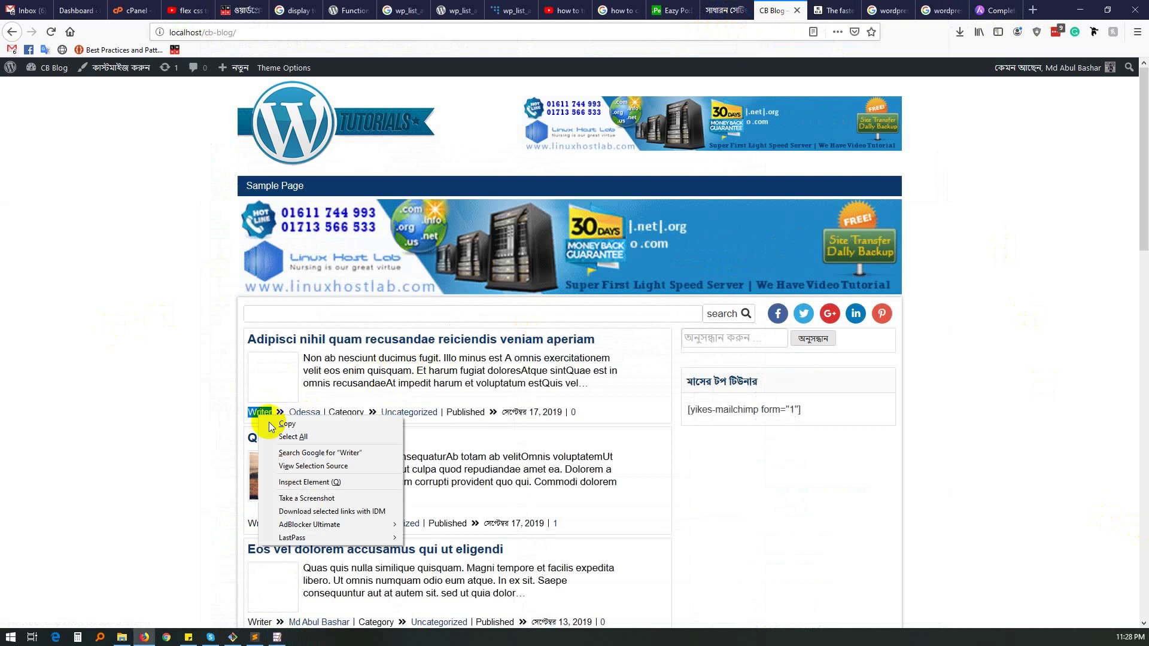
click(276, 425)
click(213, 269)
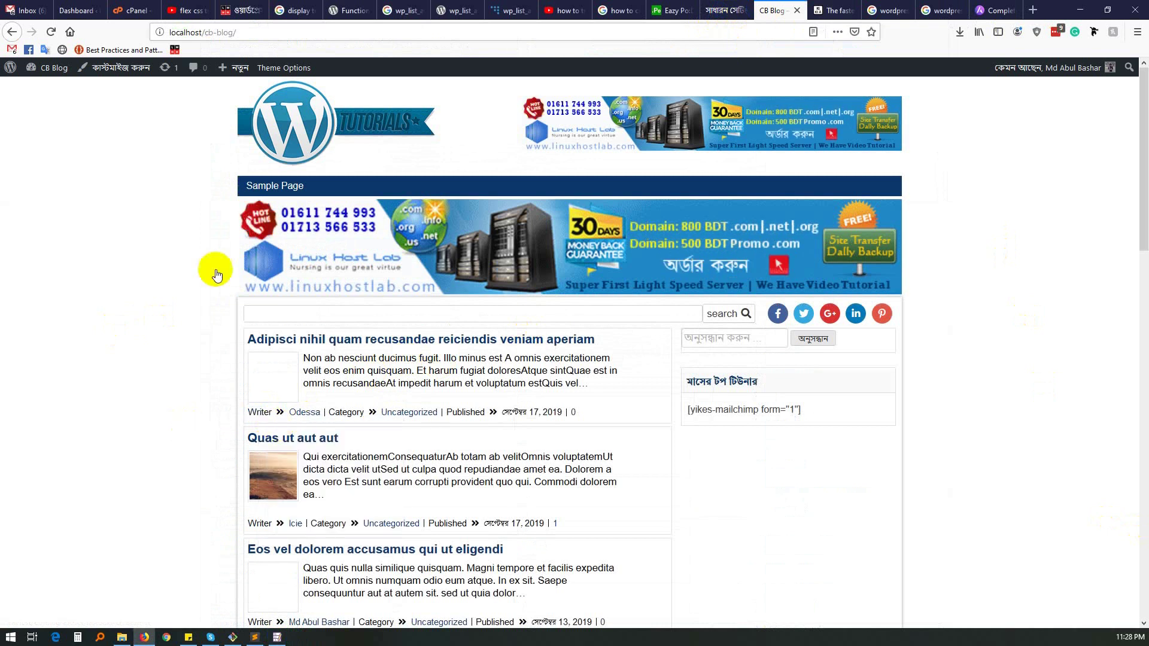
Return to Poedit and find the "Writer" string in the bn_BD.po catalog.
click(277, 637)
click(523, 275)
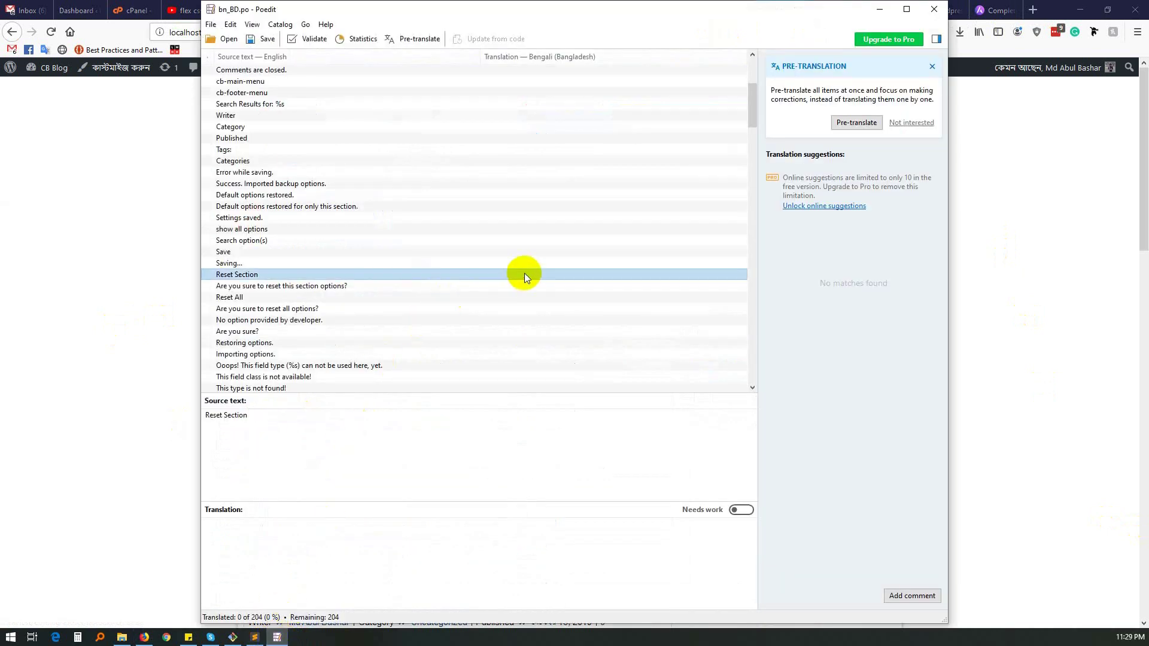
key(ctrl+f)
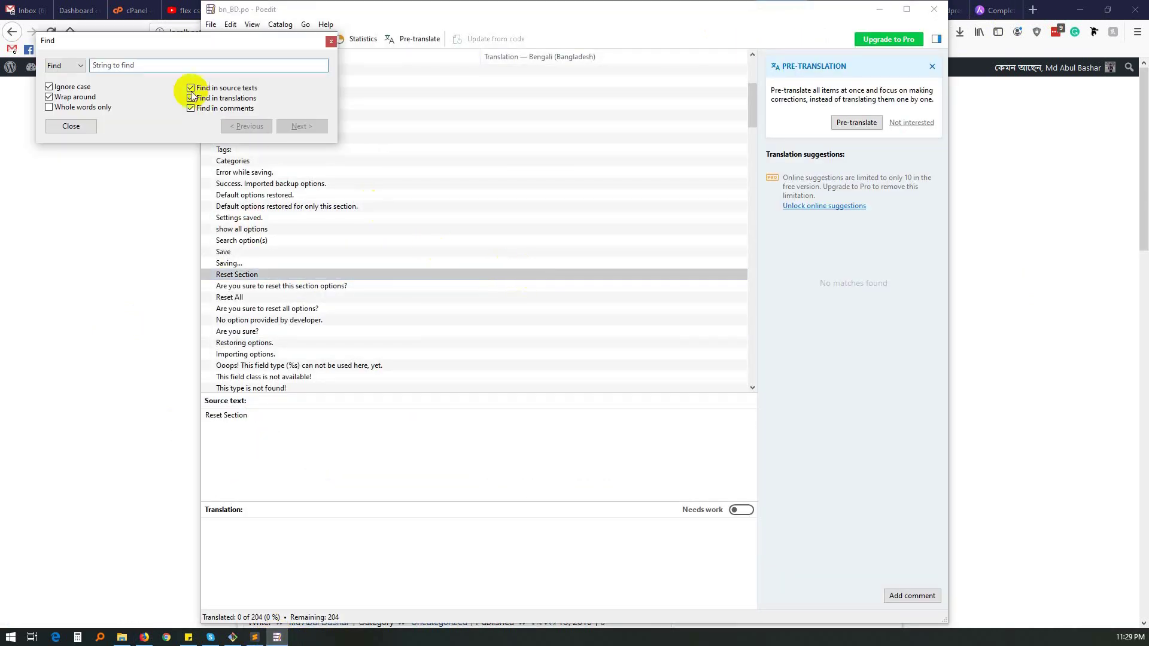
drag(148, 46, 346, 169)
text(Writer)
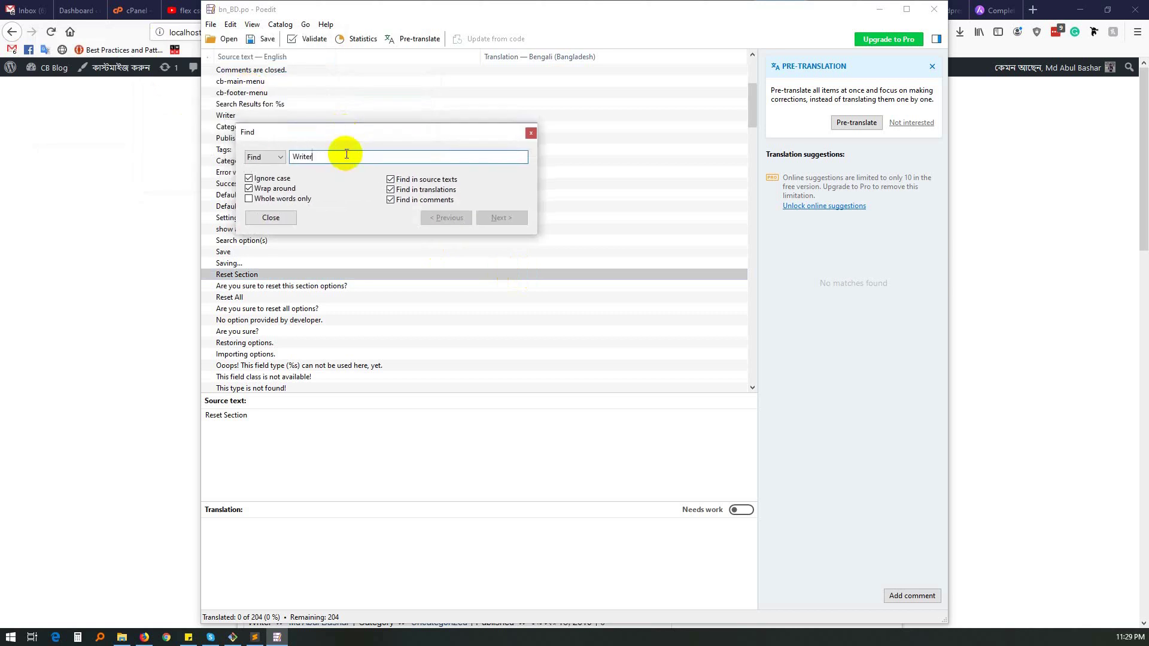
click(502, 218)
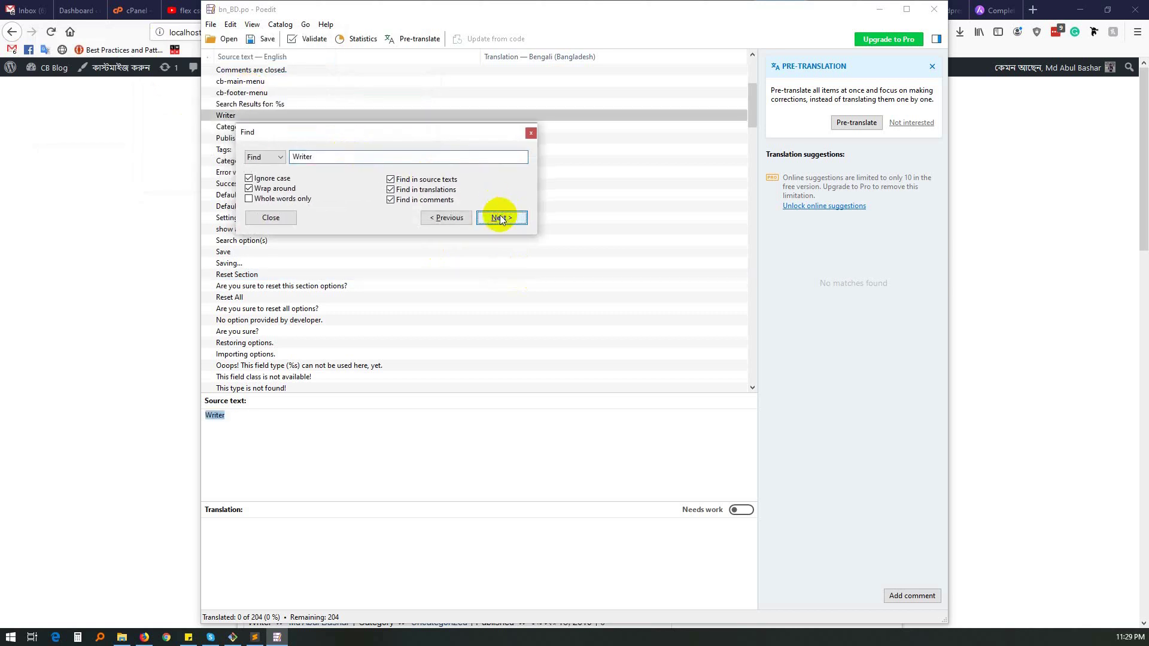
click(531, 133)
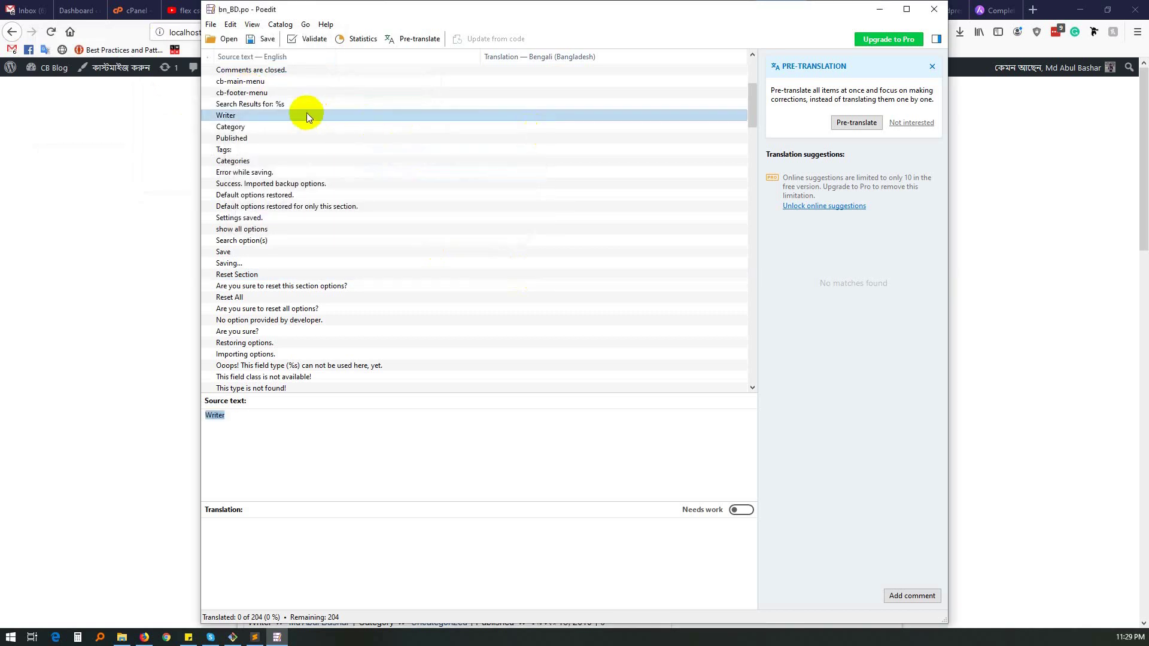
Translate the "Writer" string as "লেখক" and save bn_BD.po.
click(249, 435)
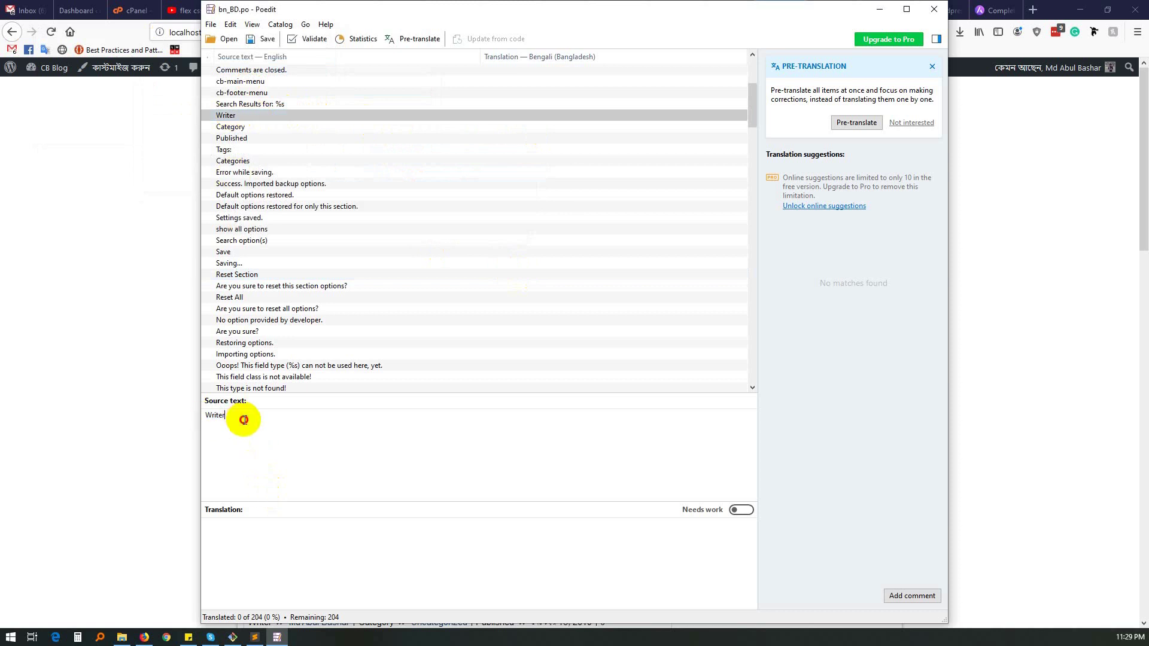
double_click(215, 416)
click(224, 422)
double_click(221, 417)
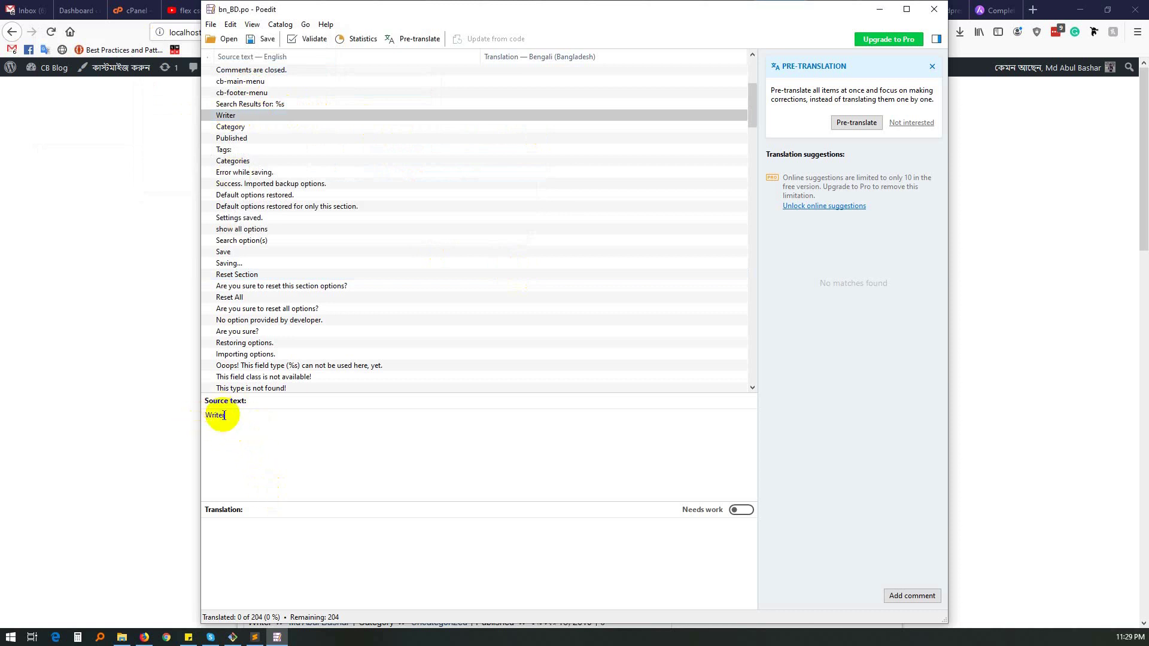
click(274, 533)
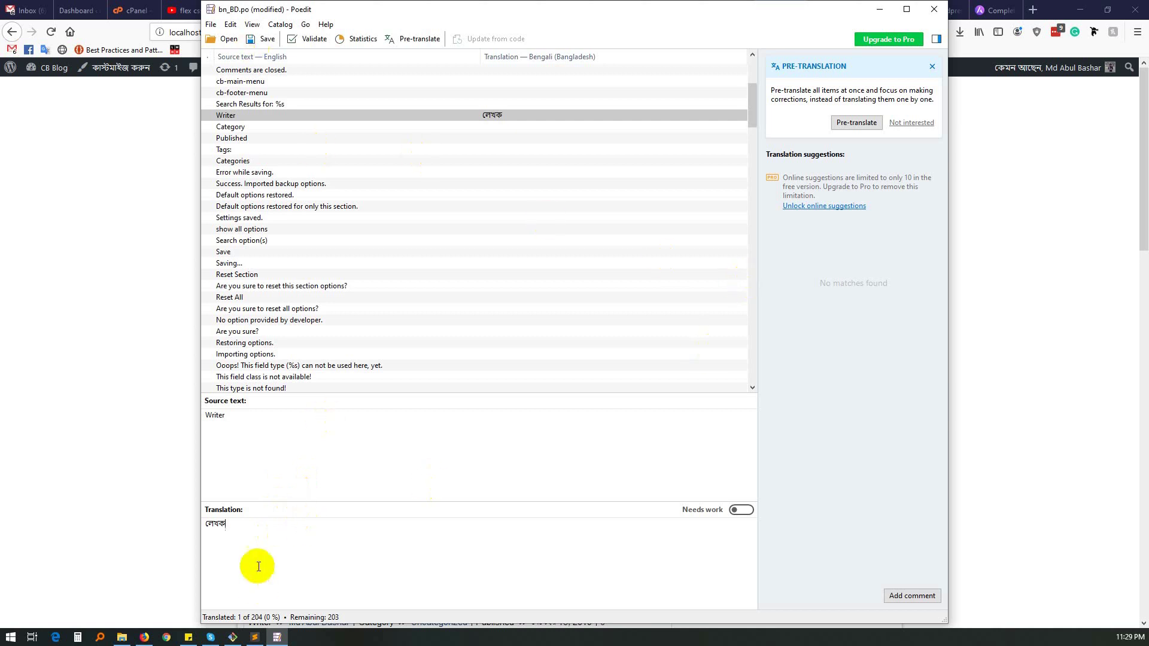
click(263, 42)
Reload the CB Blog front page in the browser and check the author label in the posts' meta lines.
click(116, 304)
right_click(82, 309)
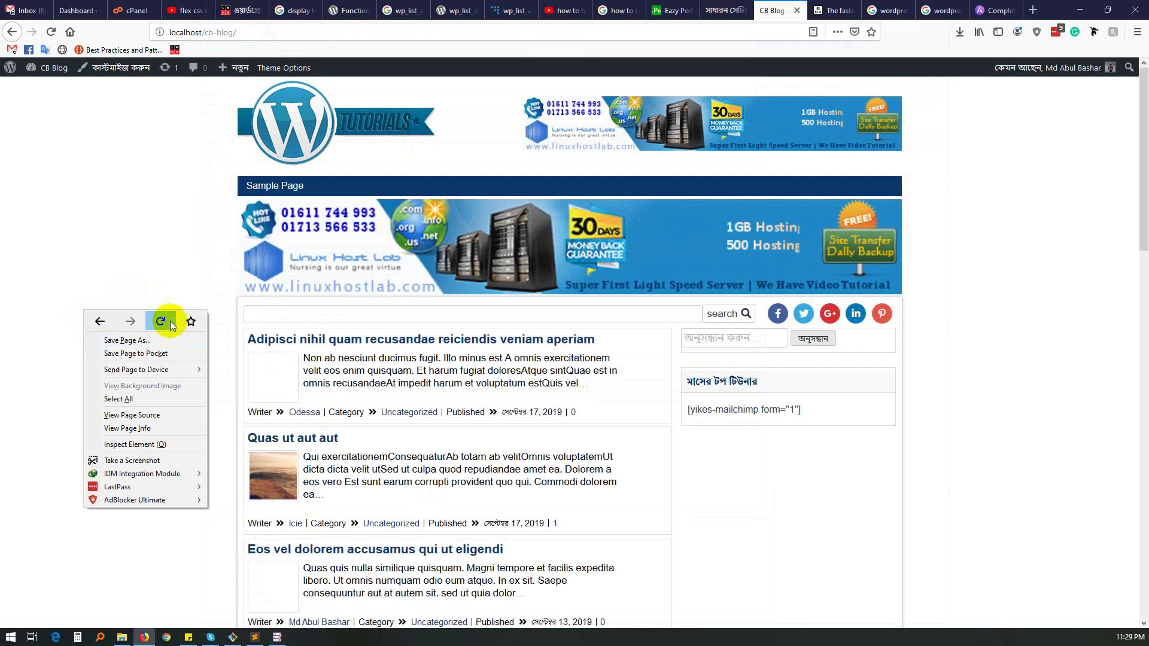
click(167, 320)
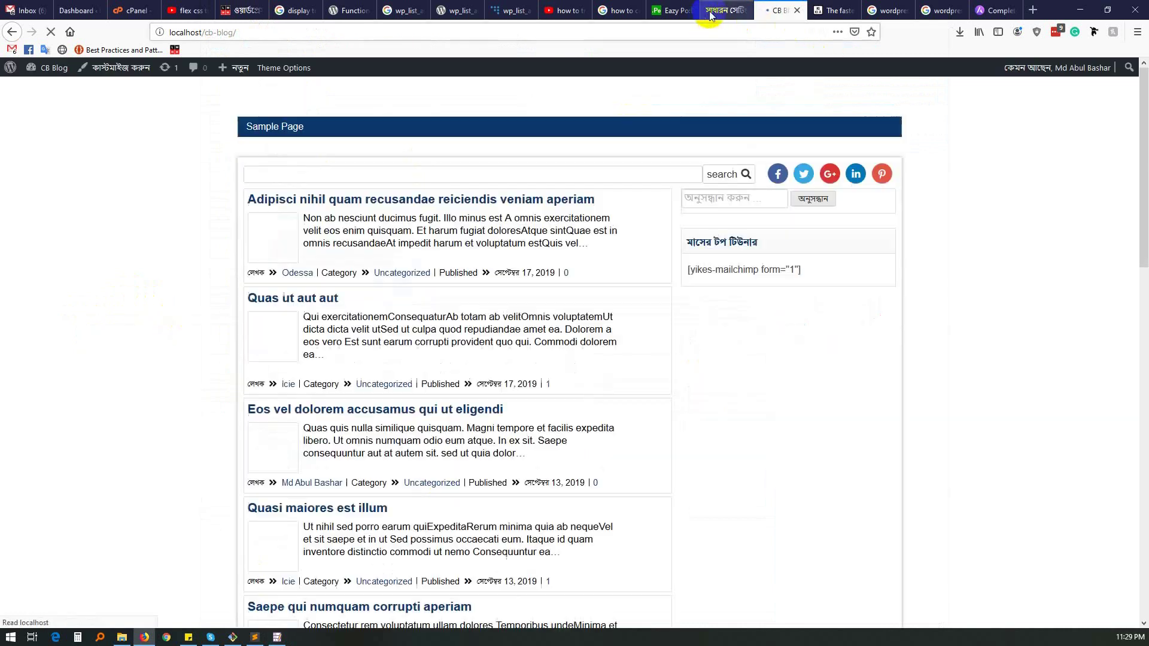
click(726, 10)
click(772, 11)
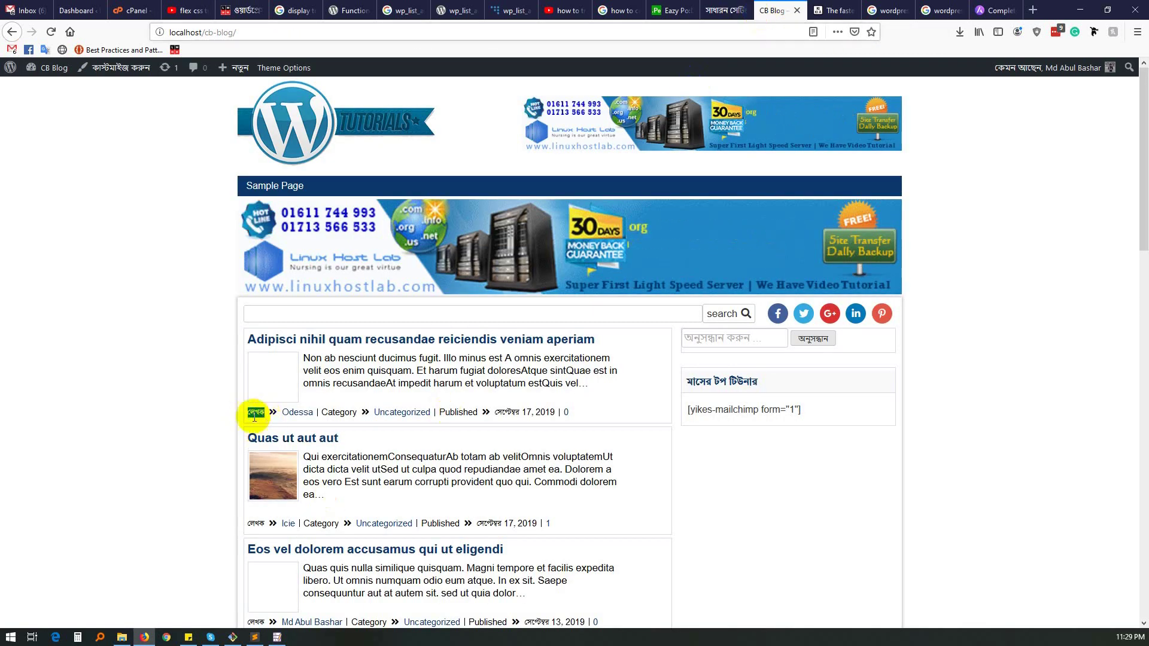
scroll(192, 431, down, 4)
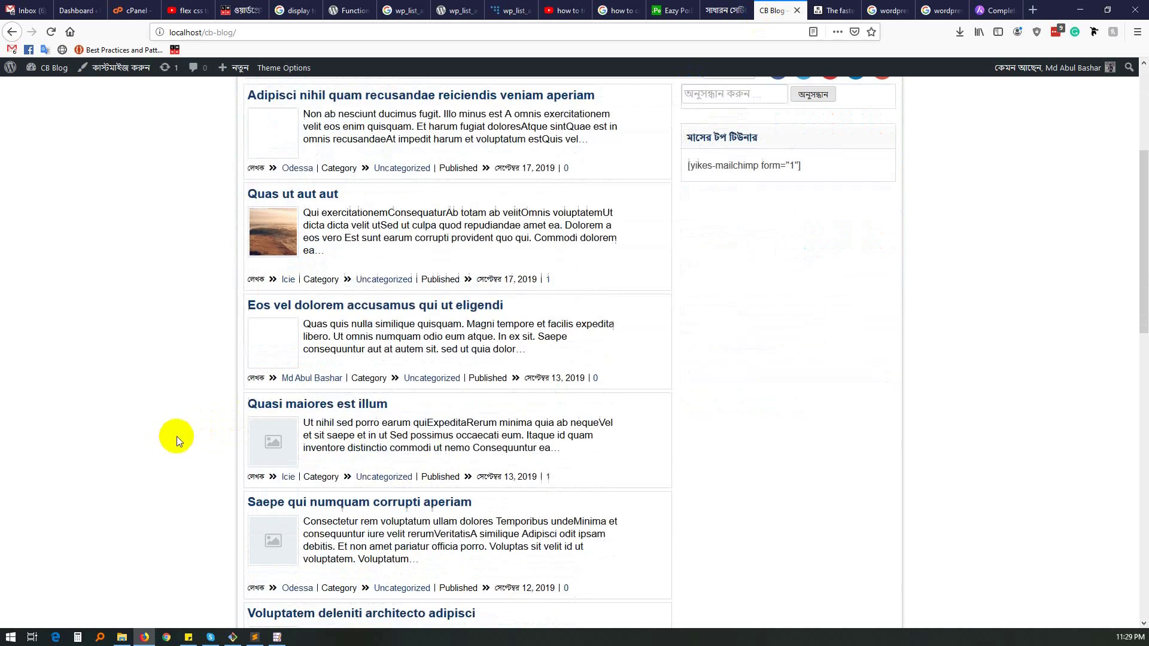
scroll(165, 356, up, 1)
Copy "Category" from the second post's meta line, then translate that string as "বিভাগ" in Poedit and save the file.
double_click(311, 343)
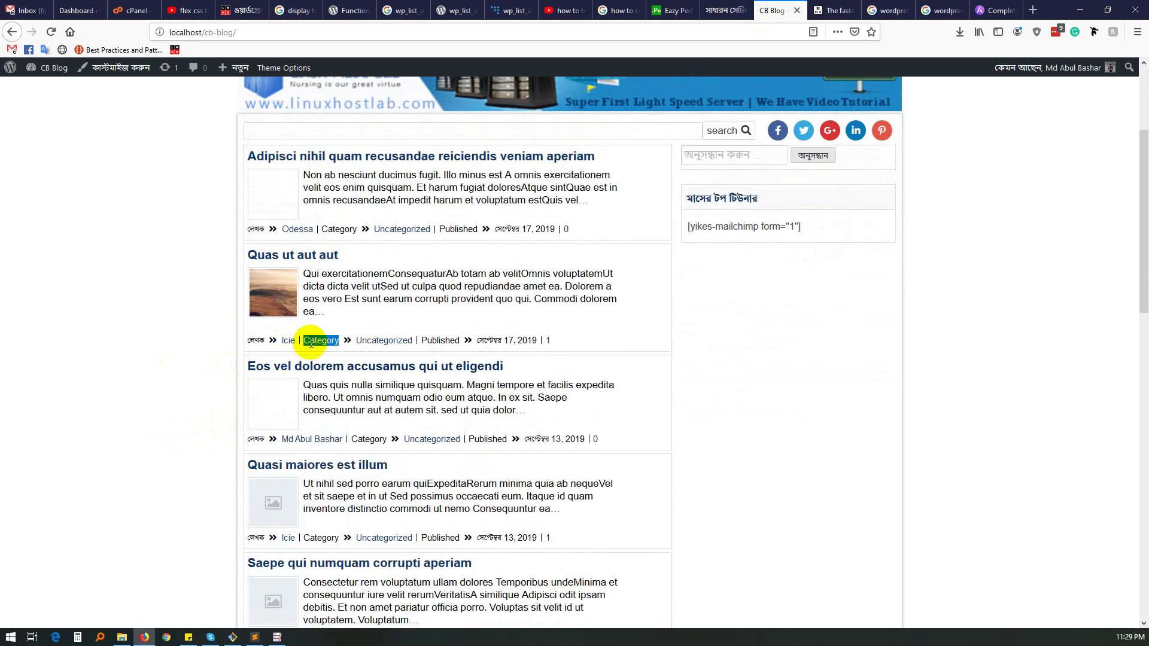
right_click(311, 343)
click(334, 356)
click(278, 638)
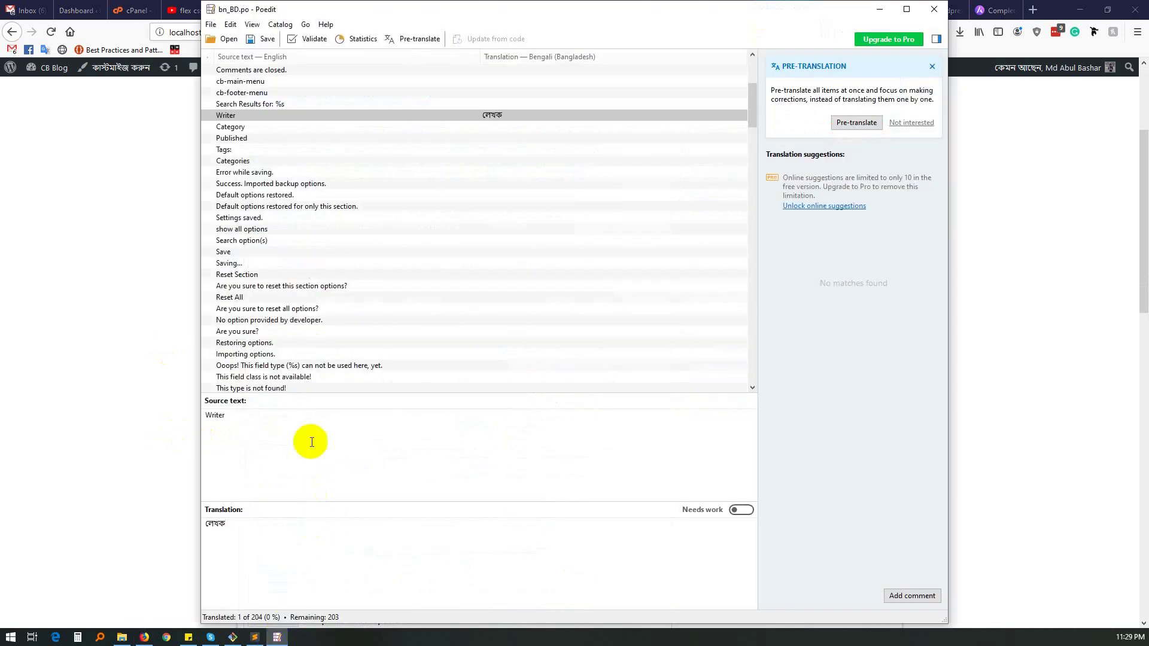
click(244, 127)
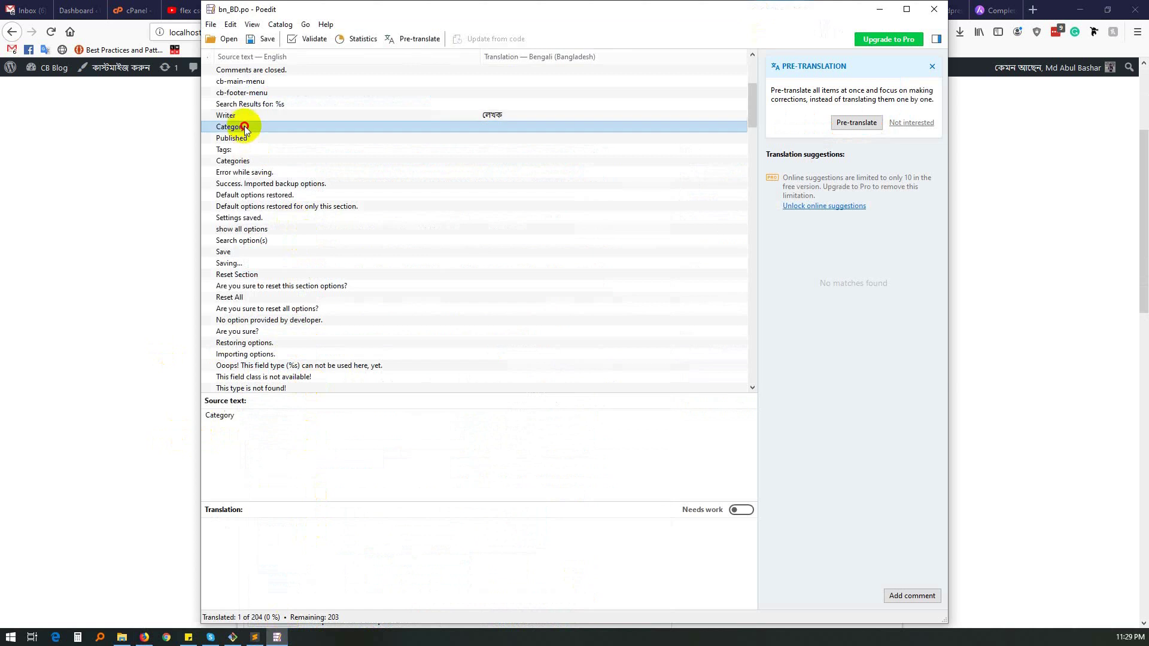
click(282, 549)
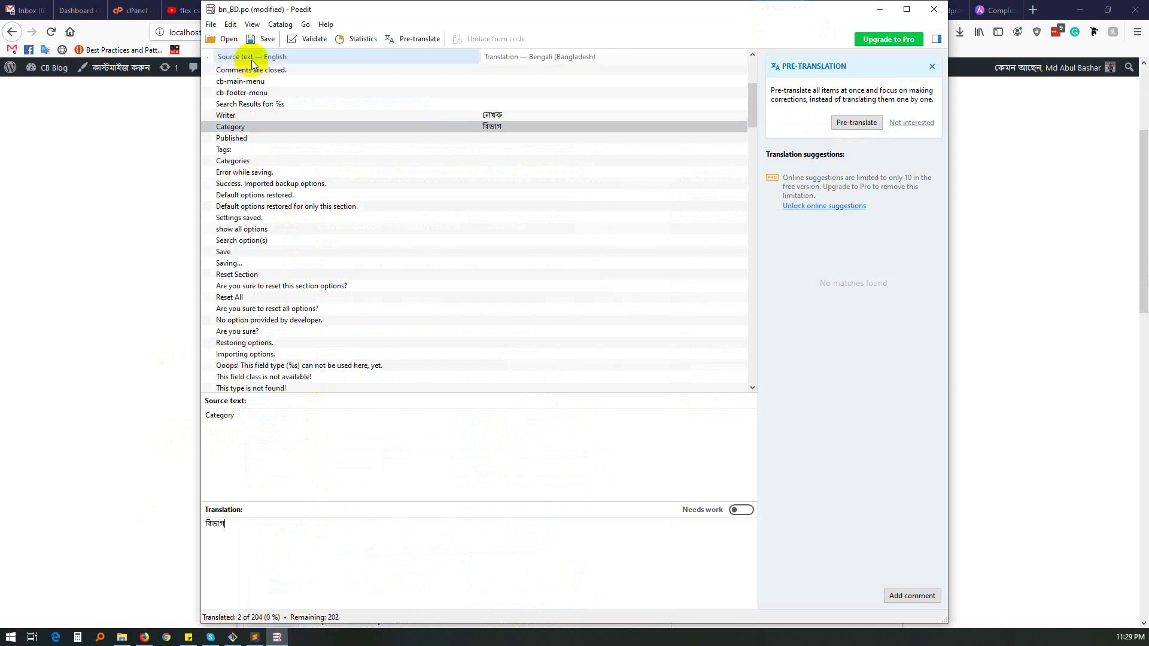
click(257, 39)
Reload the CB Blog front page in the browser to check the category label in the posts' meta lines.
click(113, 282)
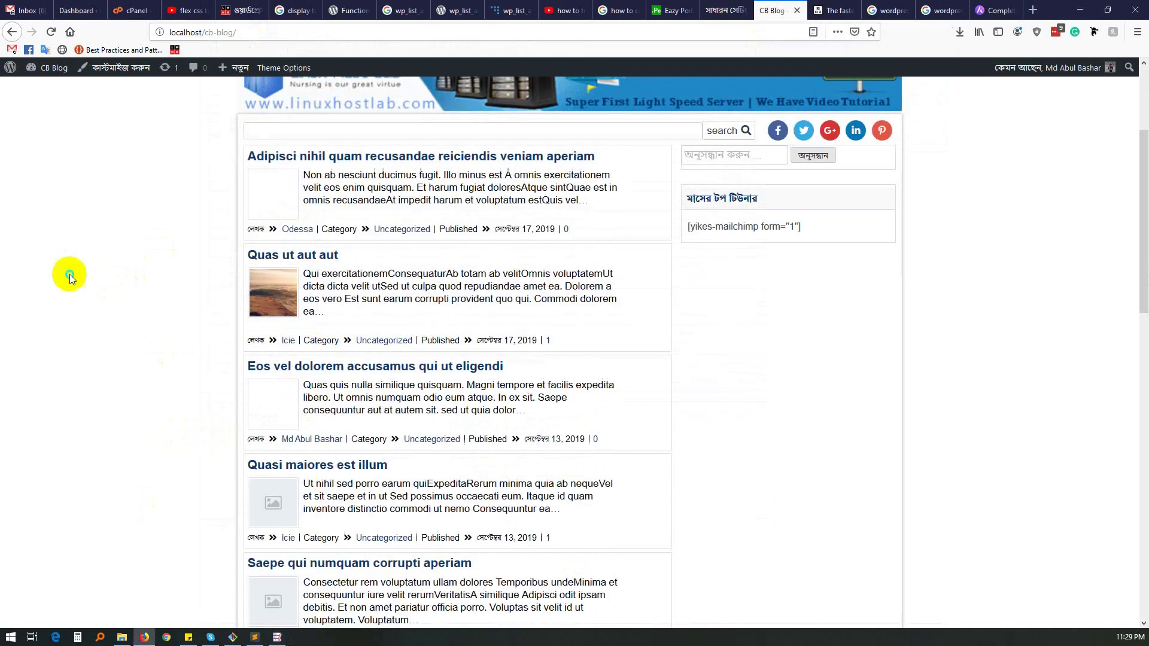
right_click(70, 274)
click(148, 295)
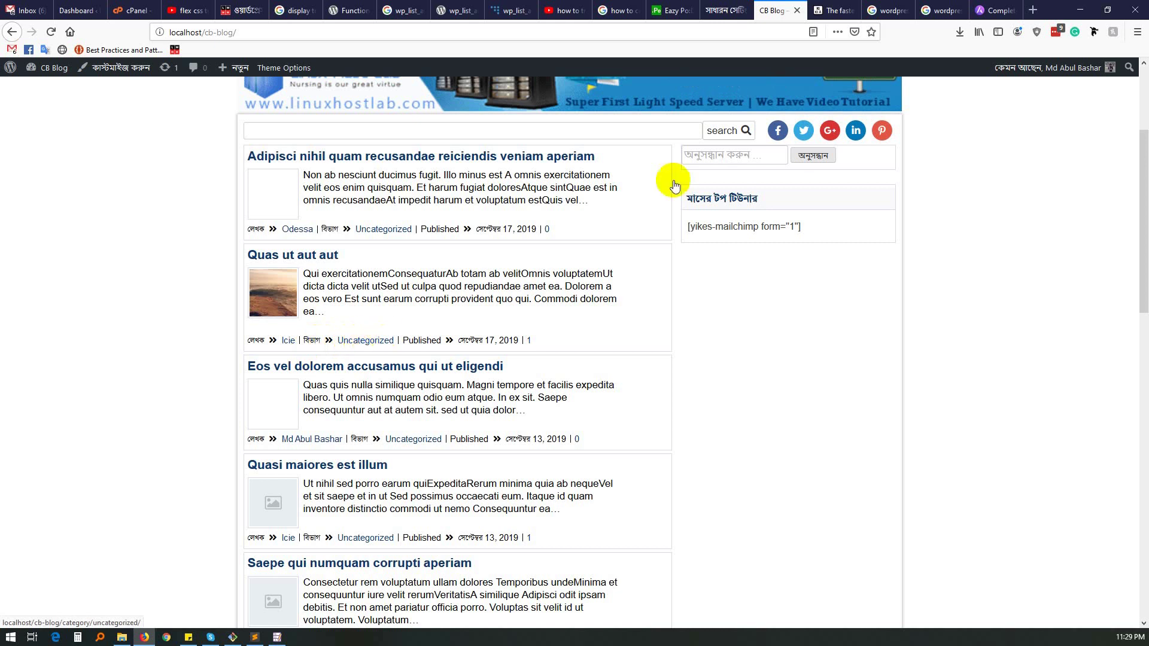
View the post categories page in the WordPress admin, then return to the blog and highlight the "Published" label in the second post.
click(721, 13)
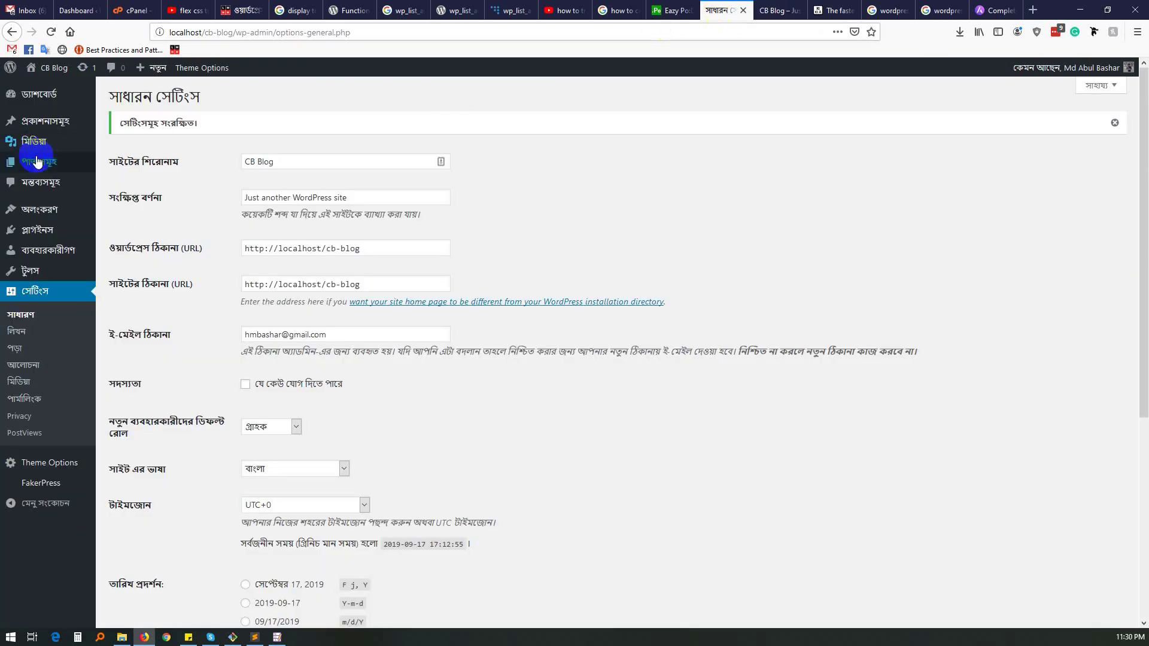
mouse_move(38, 134)
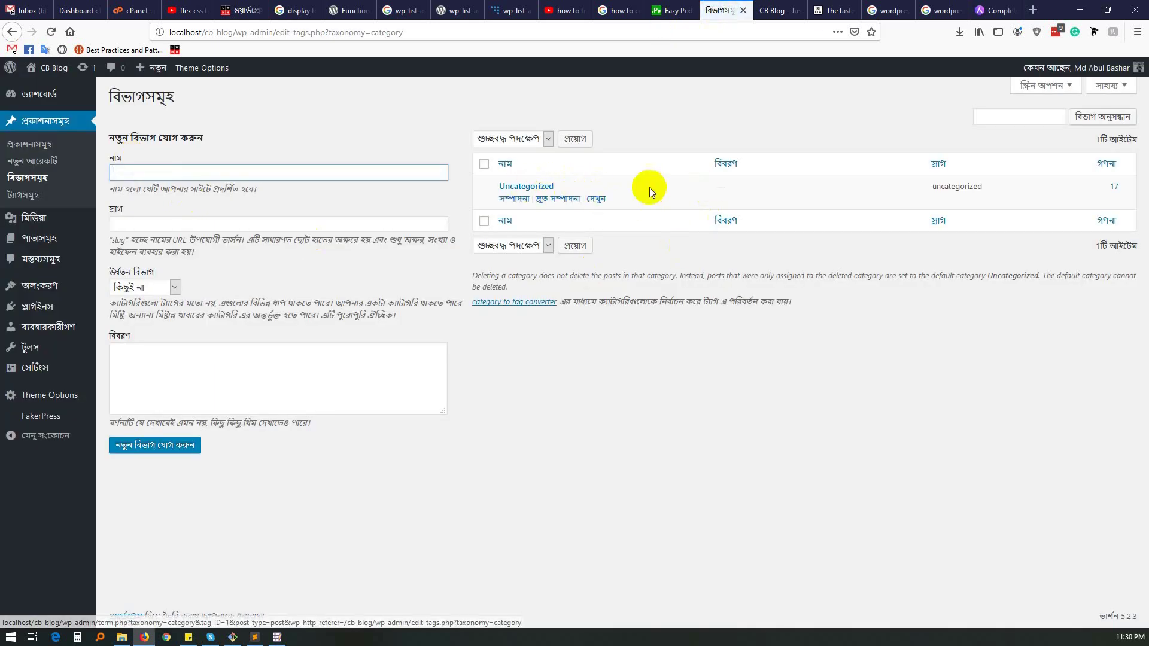
click(776, 10)
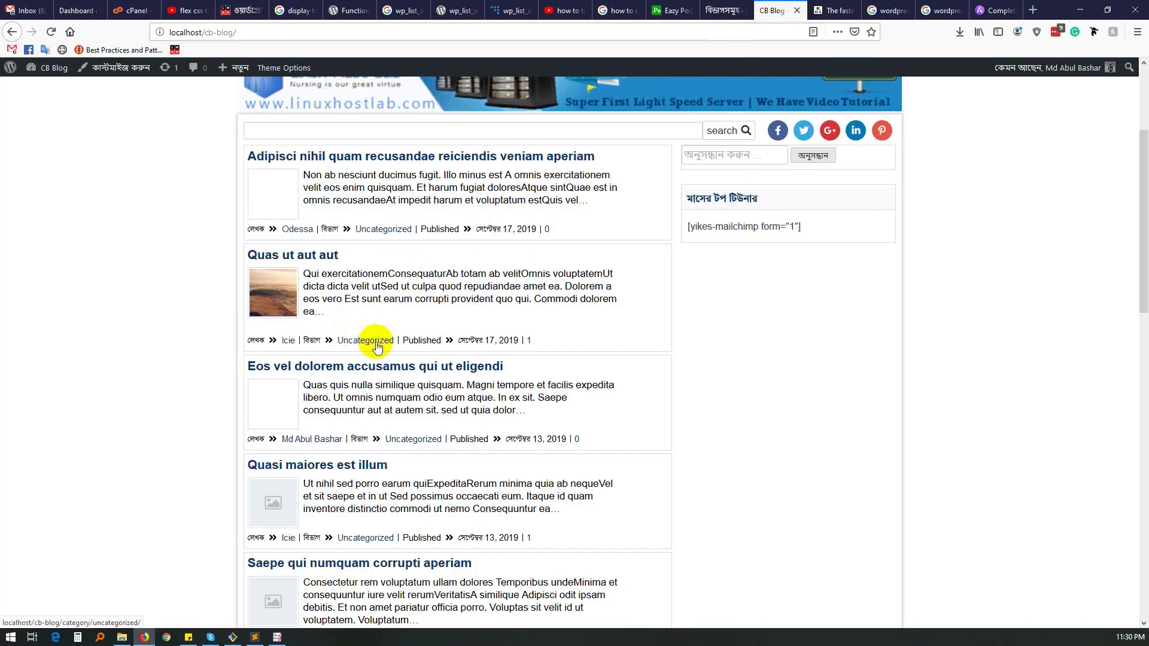
double_click(426, 340)
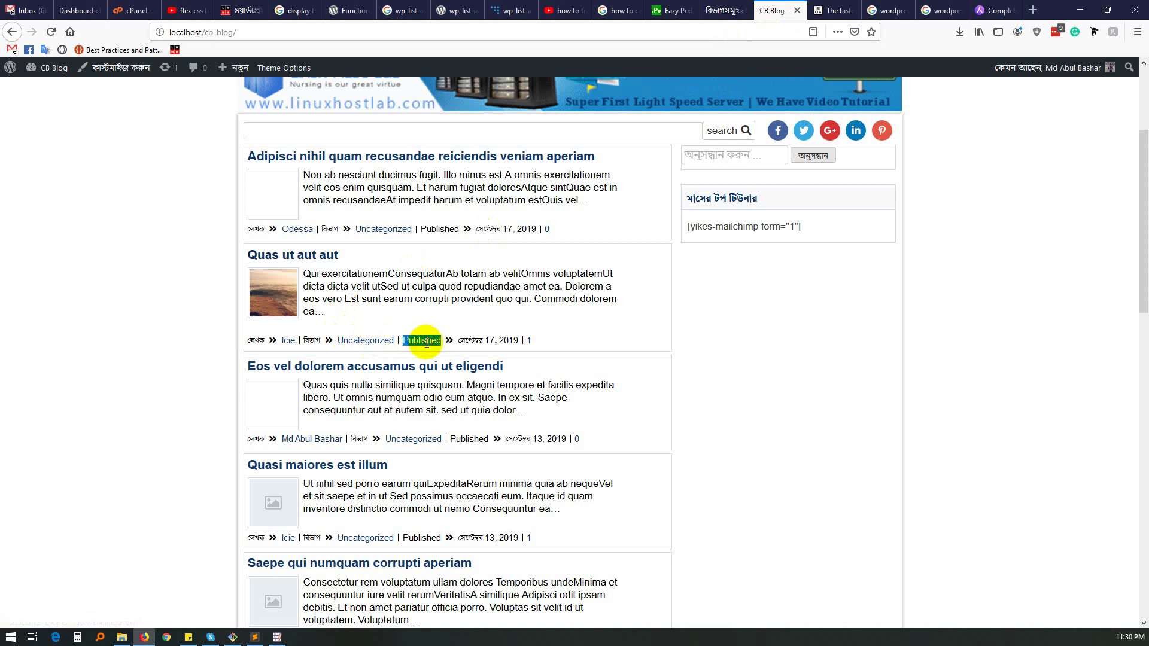
Switch to Sublime Text, highlight the translatable "All Post" string in cb-blog-author-box.php, and look through the cbblog theme files.
click(254, 637)
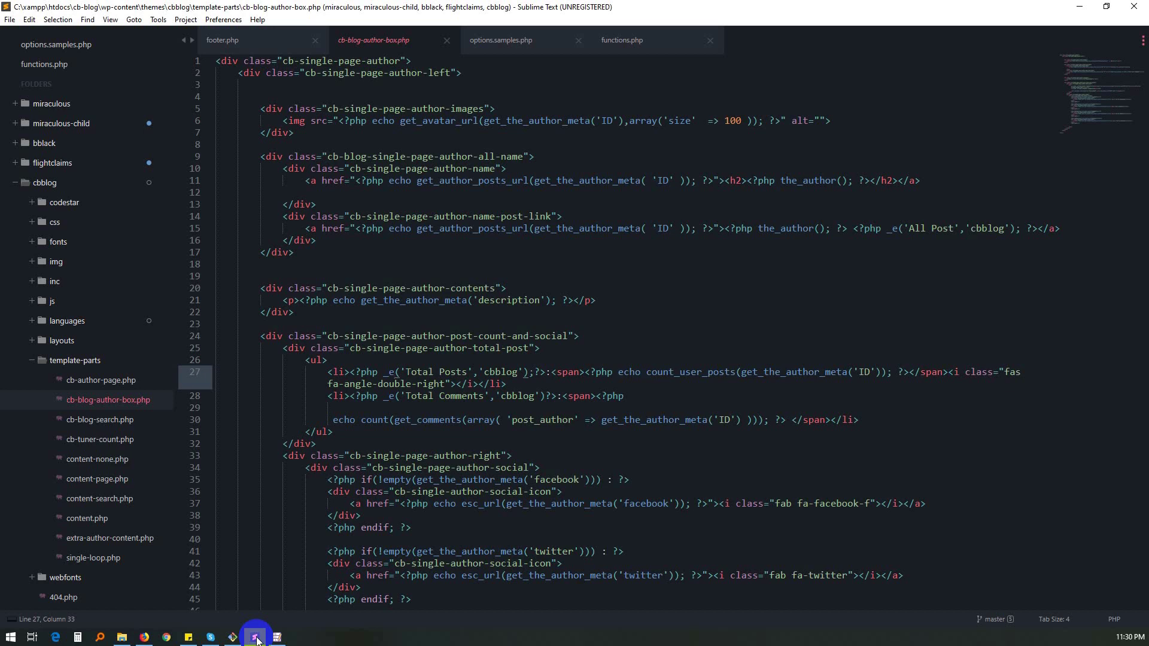
scroll(476, 402, down, 3)
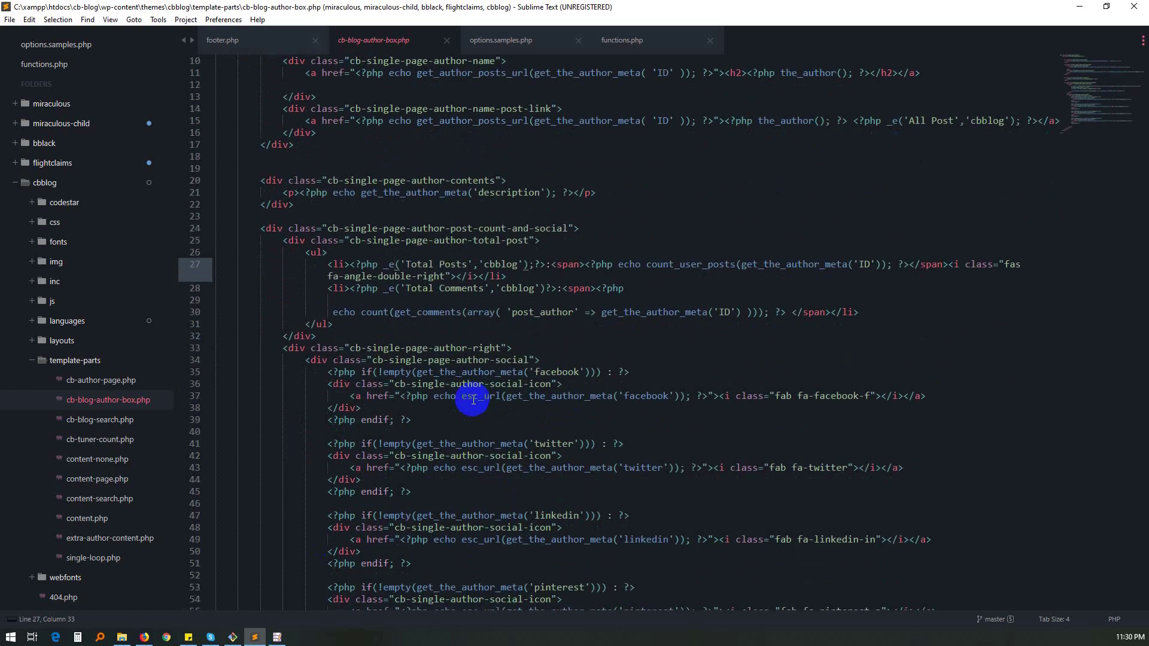
scroll(372, 385, up, 3)
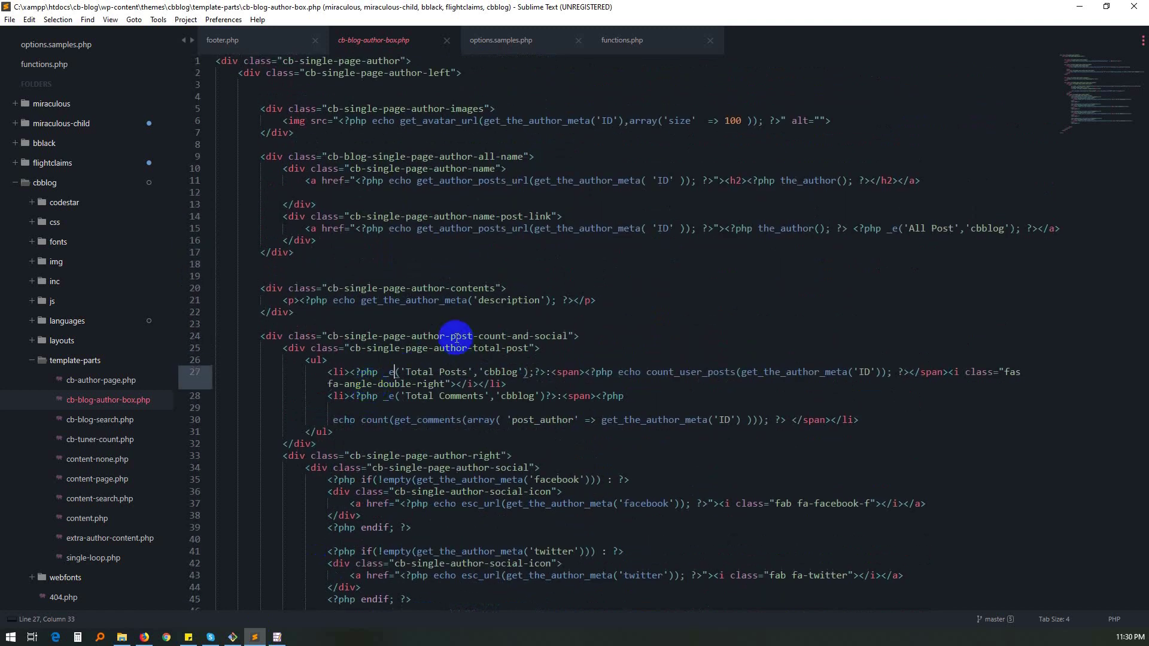
click(909, 228)
drag(911, 228, 954, 228)
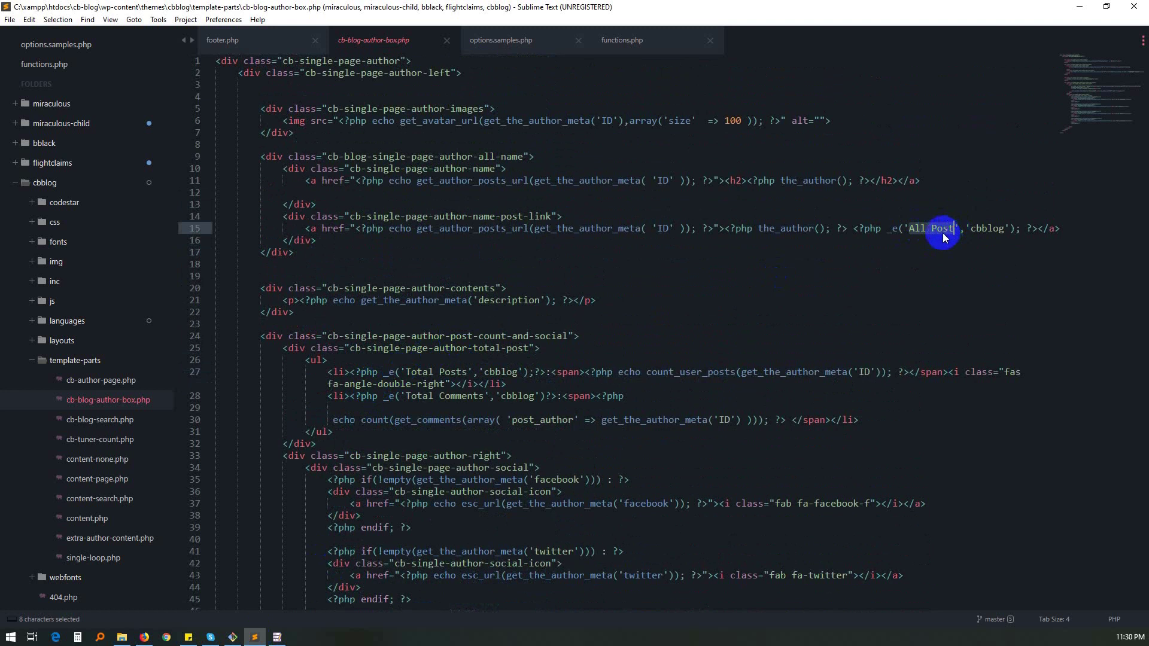
scroll(87, 413, down, 4)
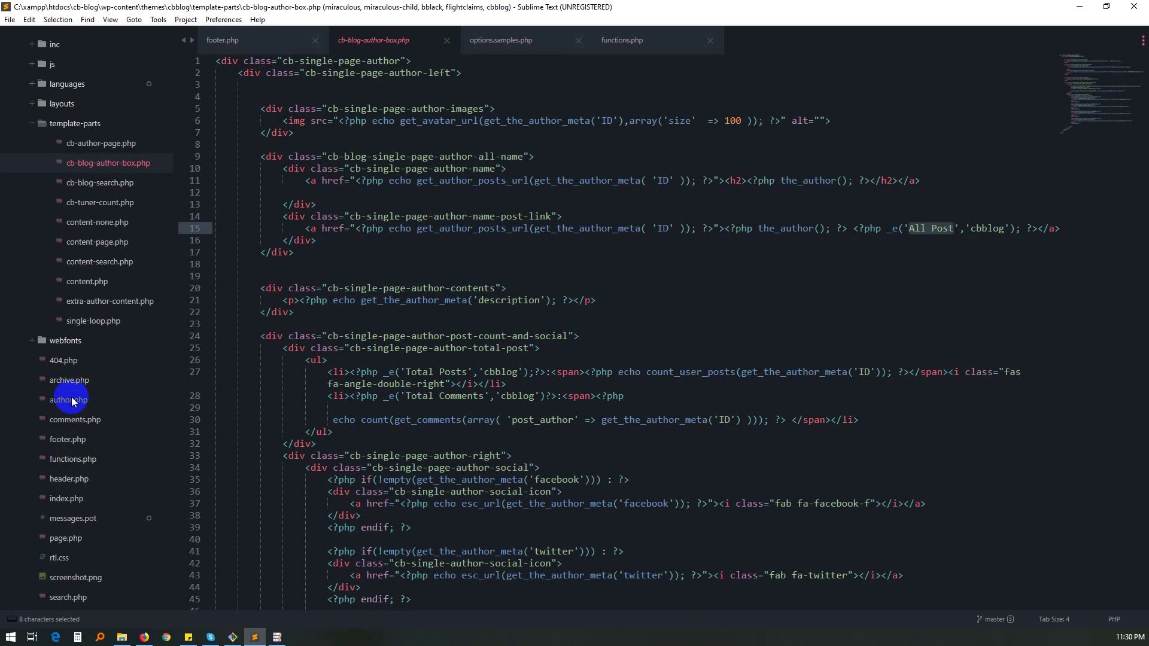
Look through extra-author-content.php, content.php, cb-blog-search.php and cb-blog-author-box.php in the theme's template-parts folder.
click(98, 304)
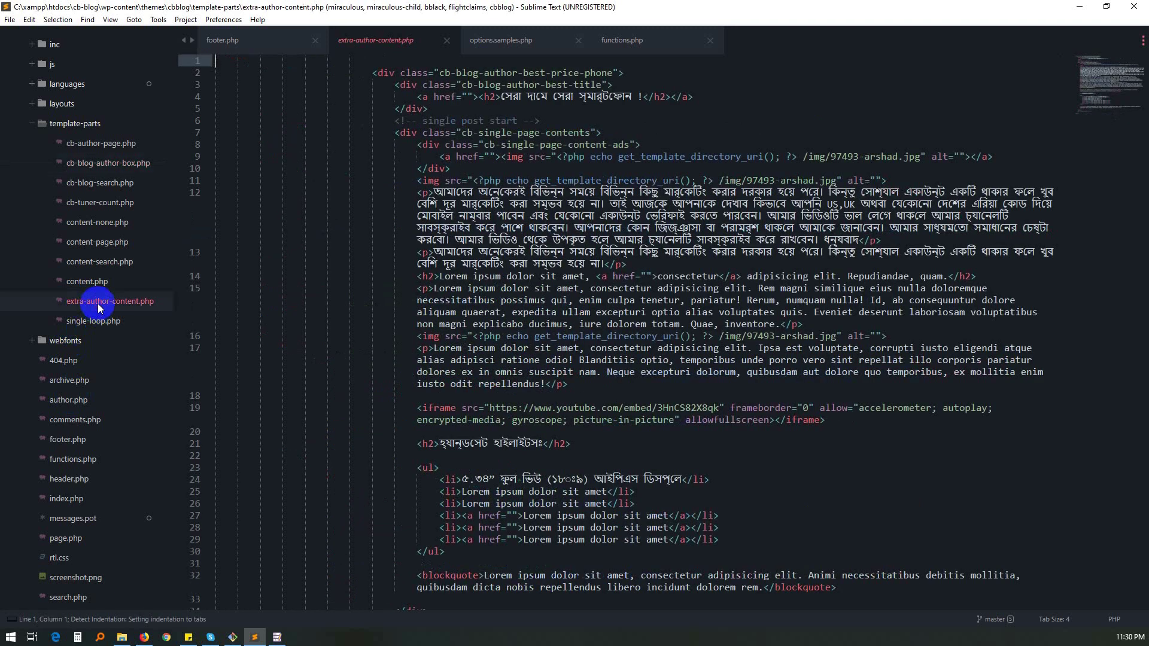
click(98, 286)
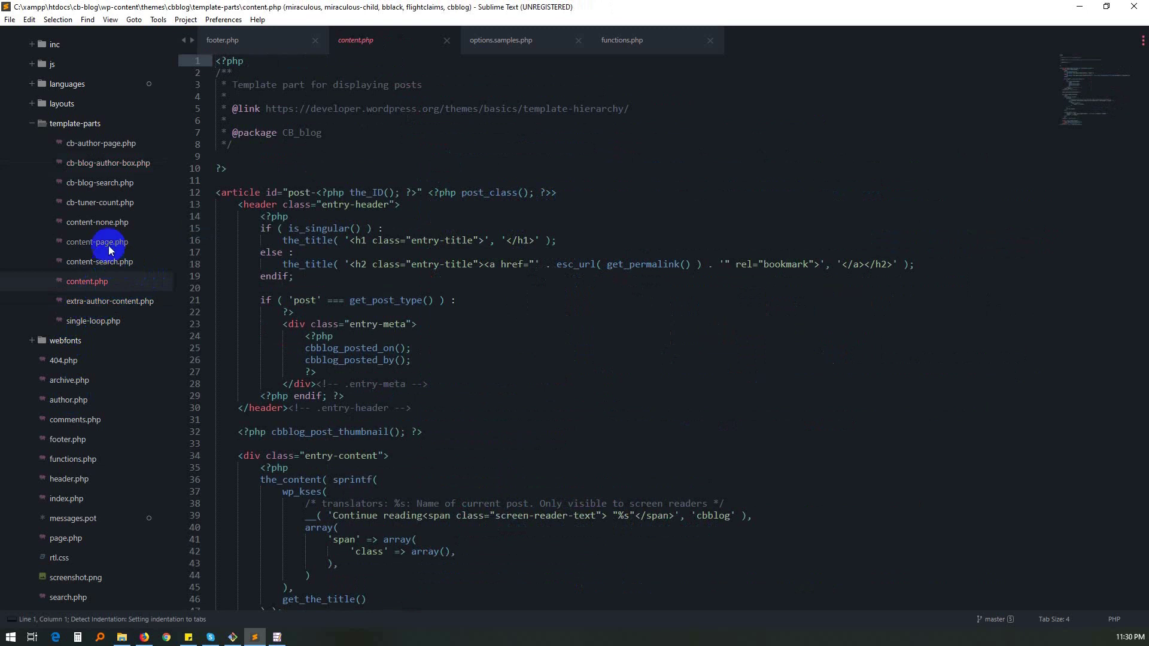
click(116, 188)
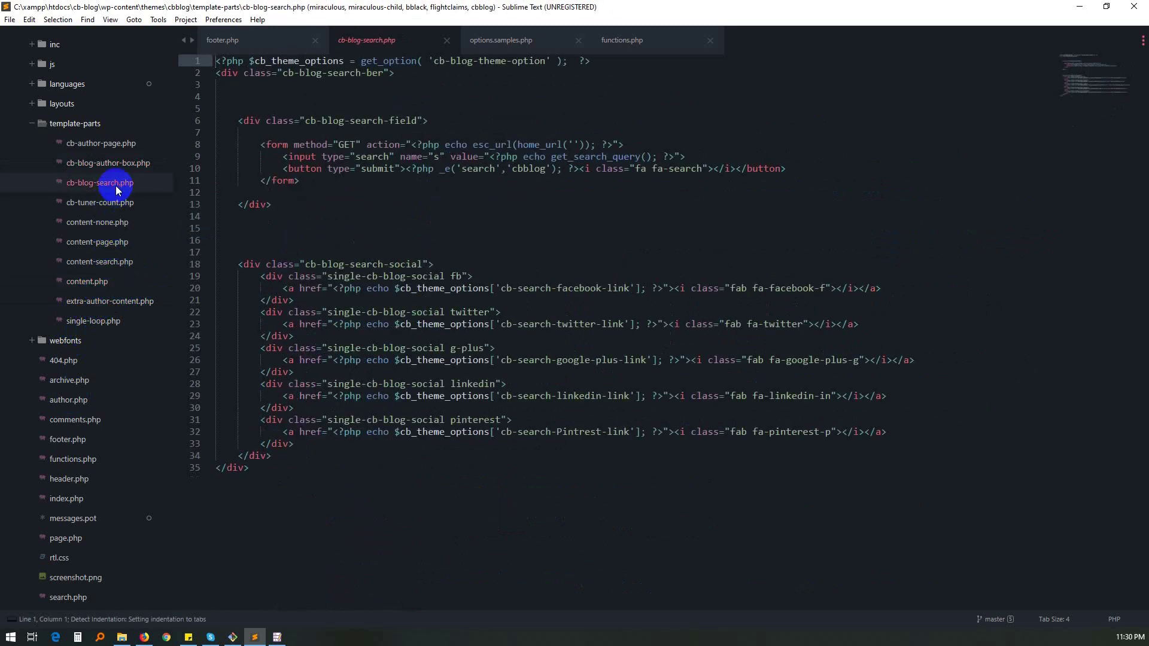
click(116, 164)
Switch to Poedit, translate the "Published" string as "প্রকাশ" and save bn_BD.po.
click(232, 637)
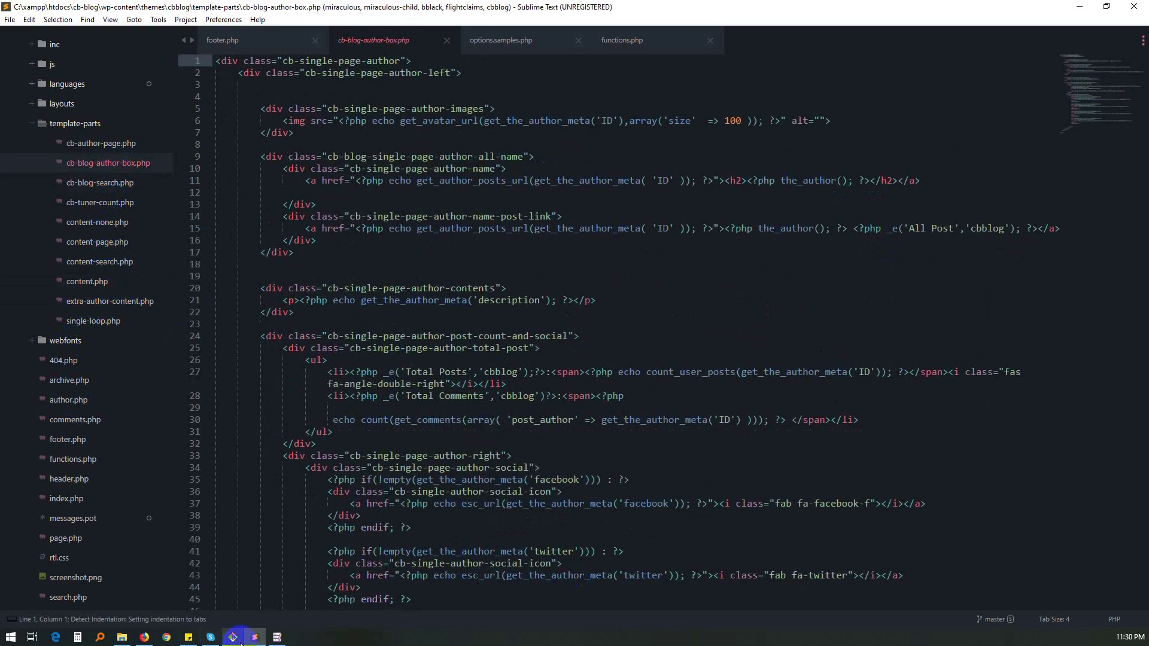
click(254, 639)
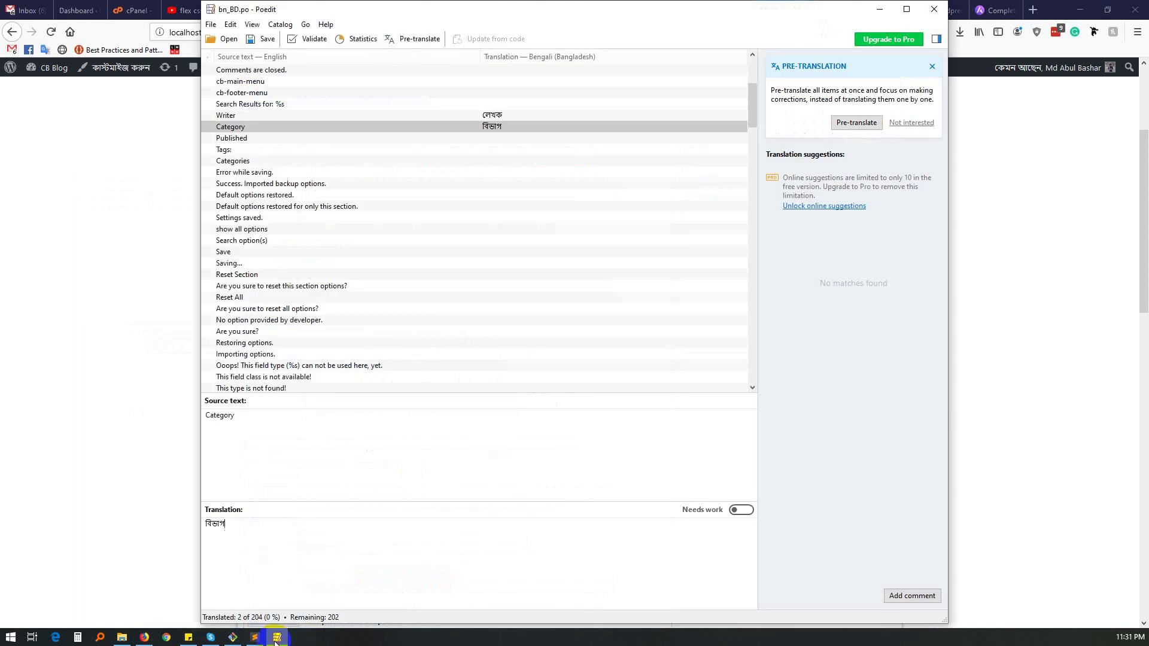
click(277, 638)
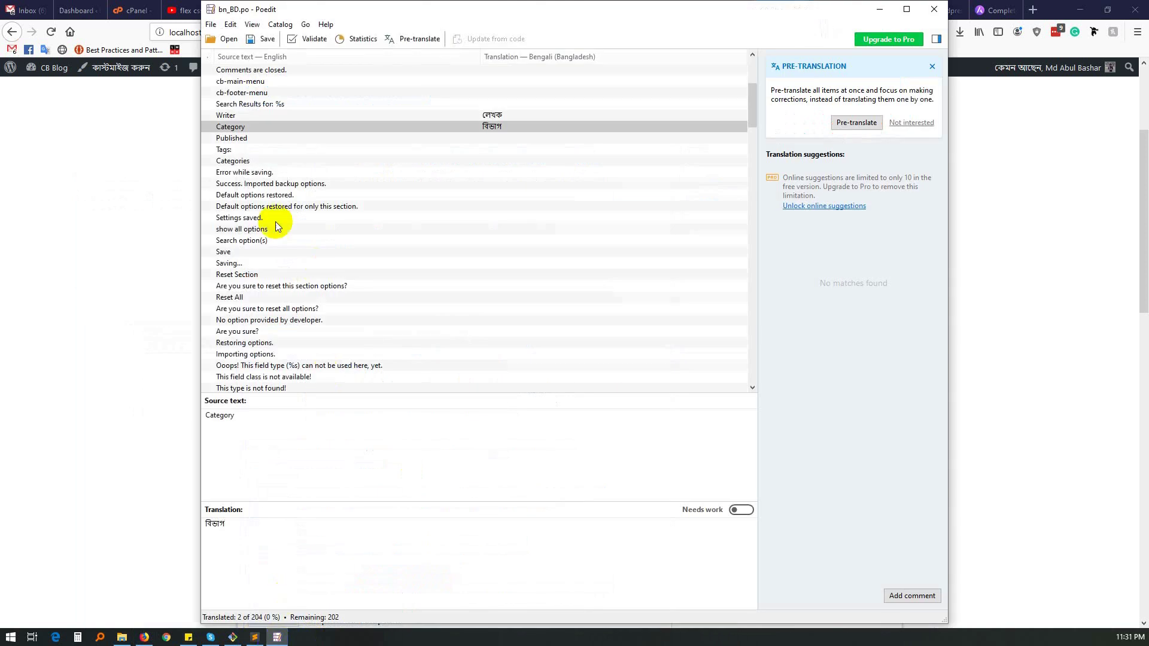
click(234, 138)
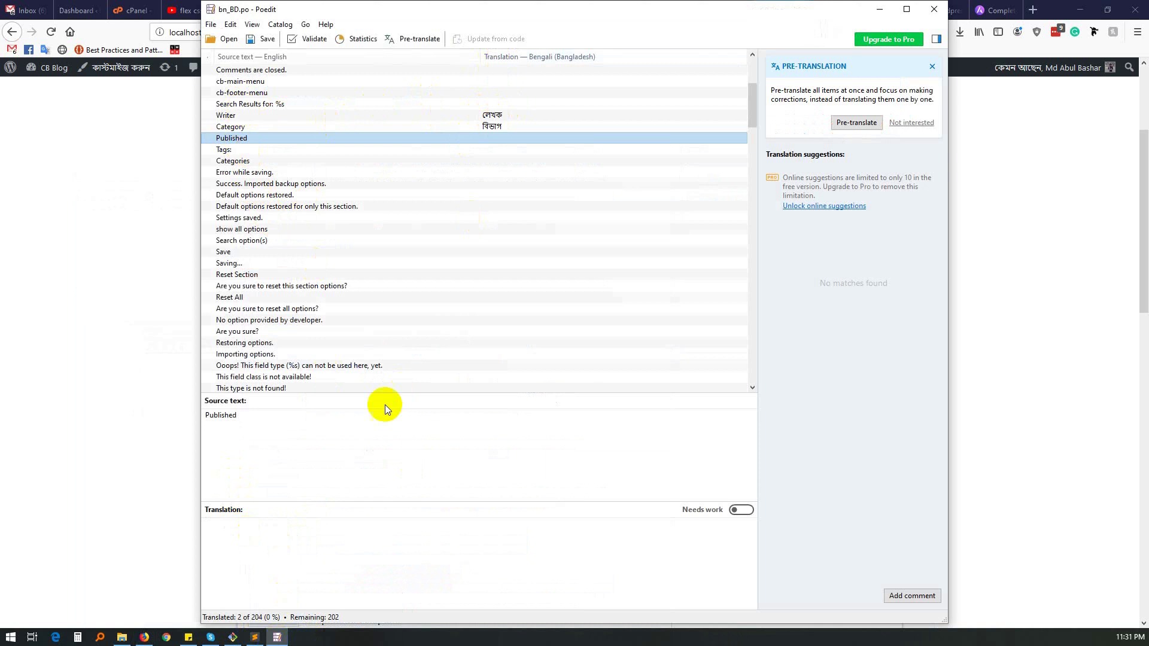
click(220, 115)
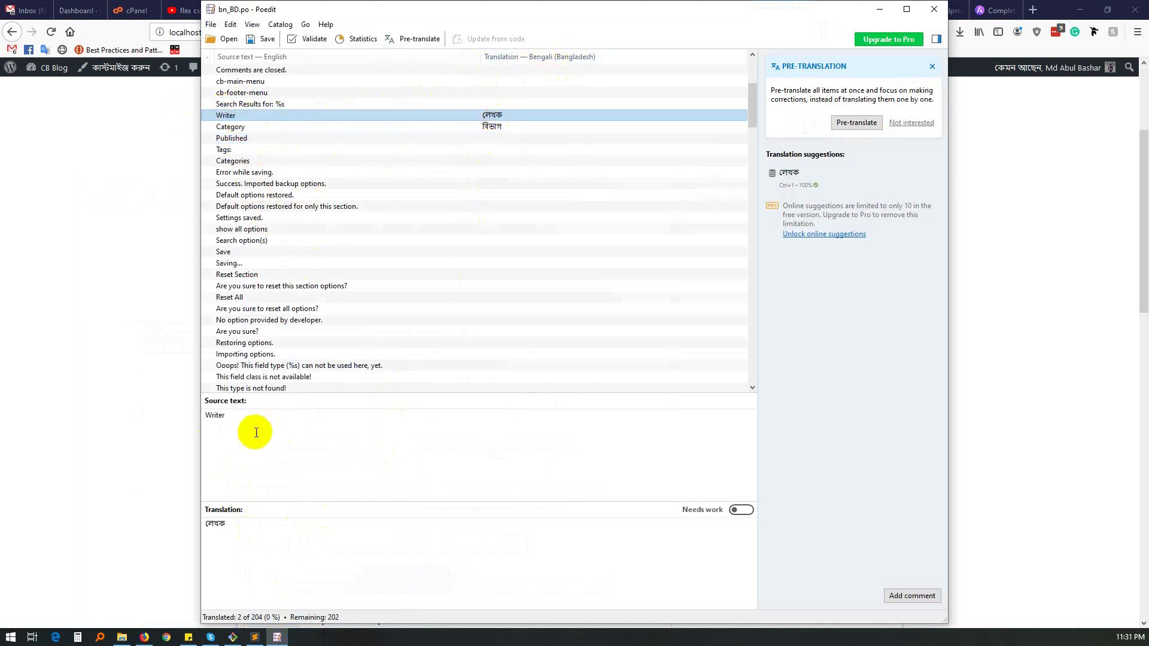
click(226, 137)
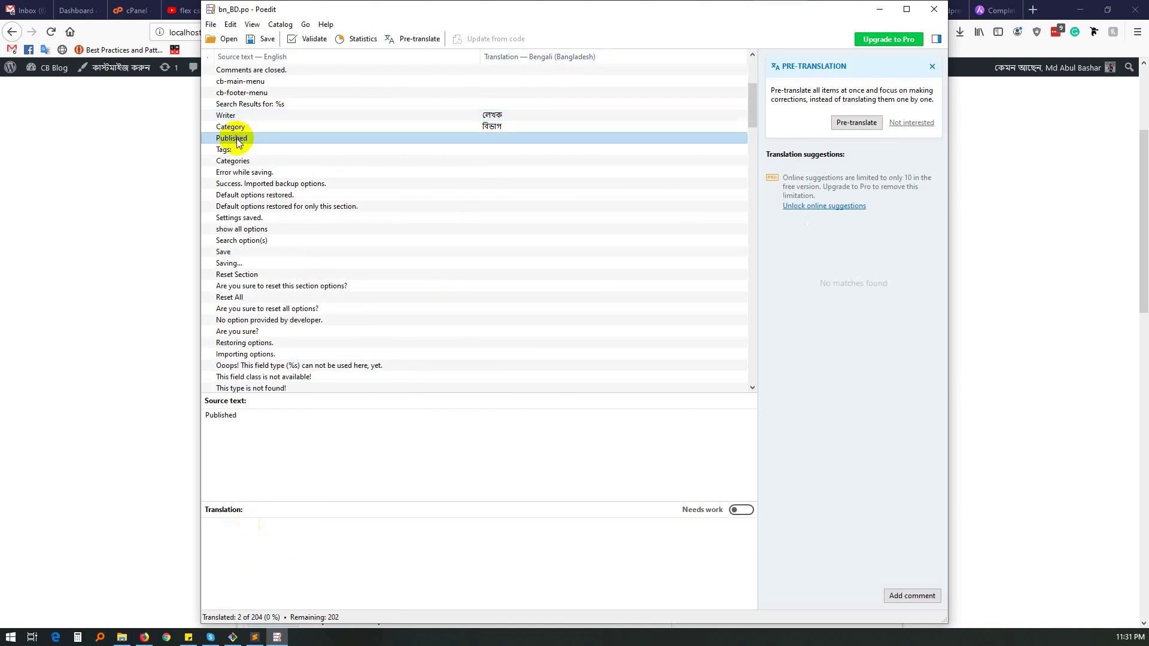
click(294, 559)
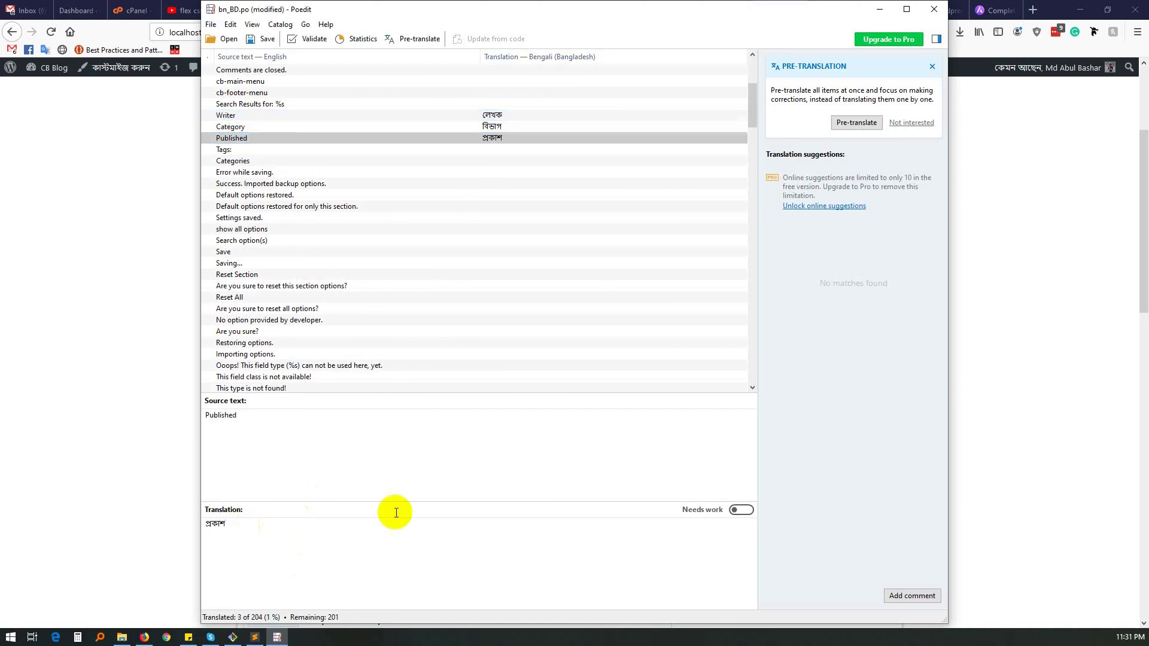
click(263, 41)
Reload the CB Blog front page in the browser to check the published label in the posts' meta lines.
click(116, 249)
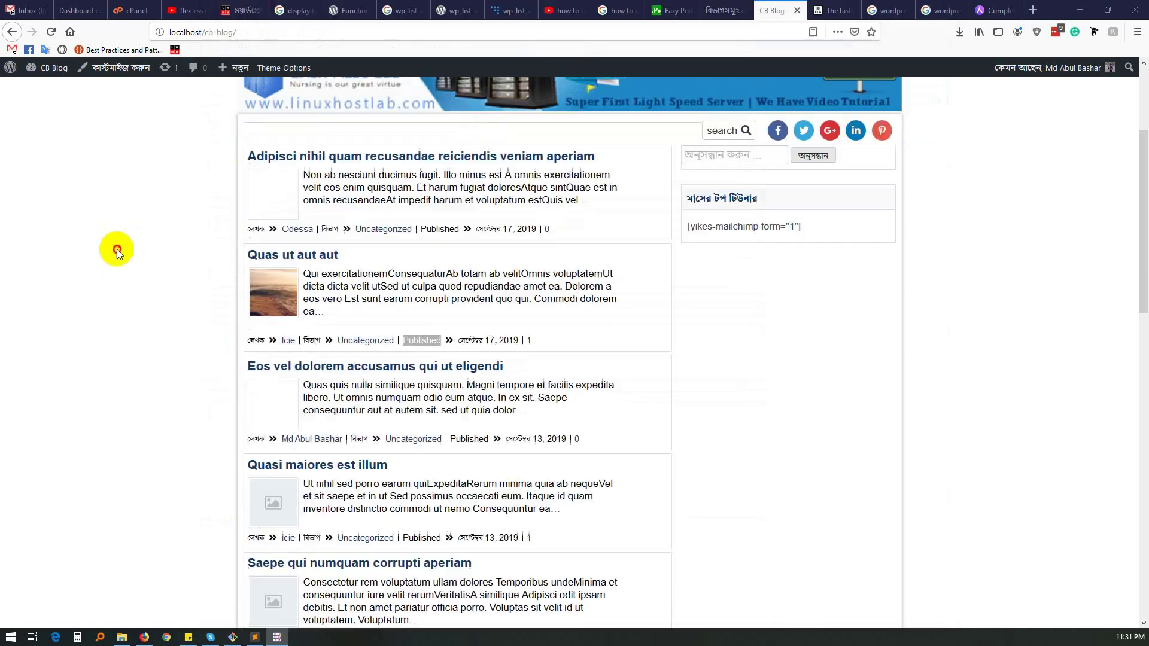
right_click(117, 249)
click(193, 257)
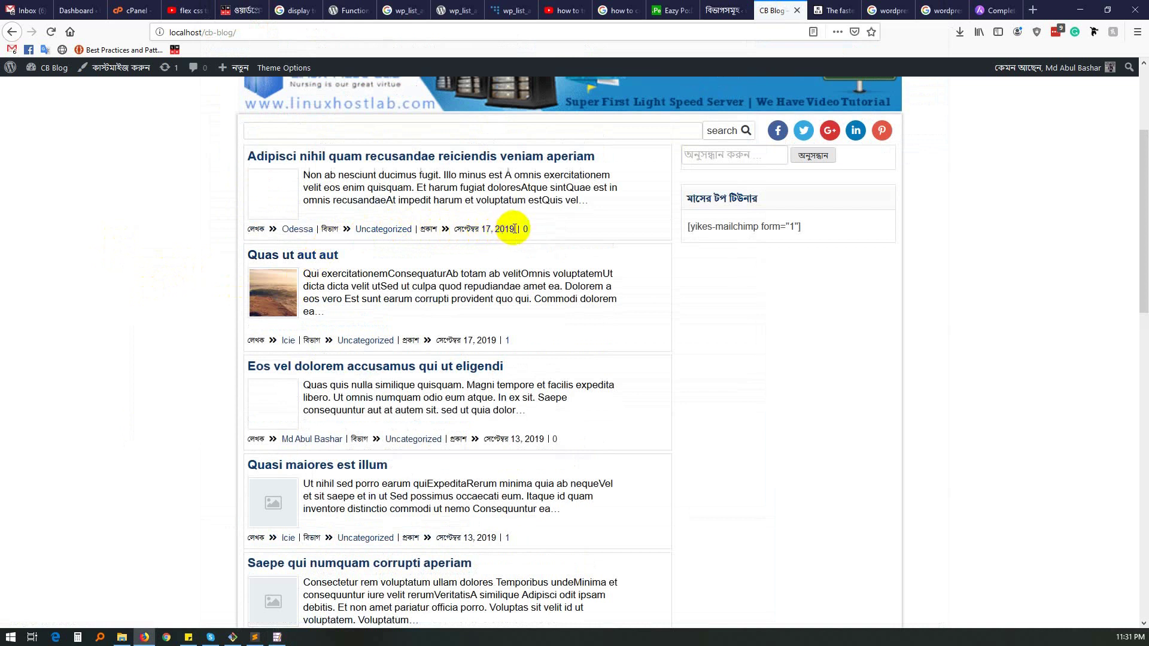
drag(514, 229, 482, 228)
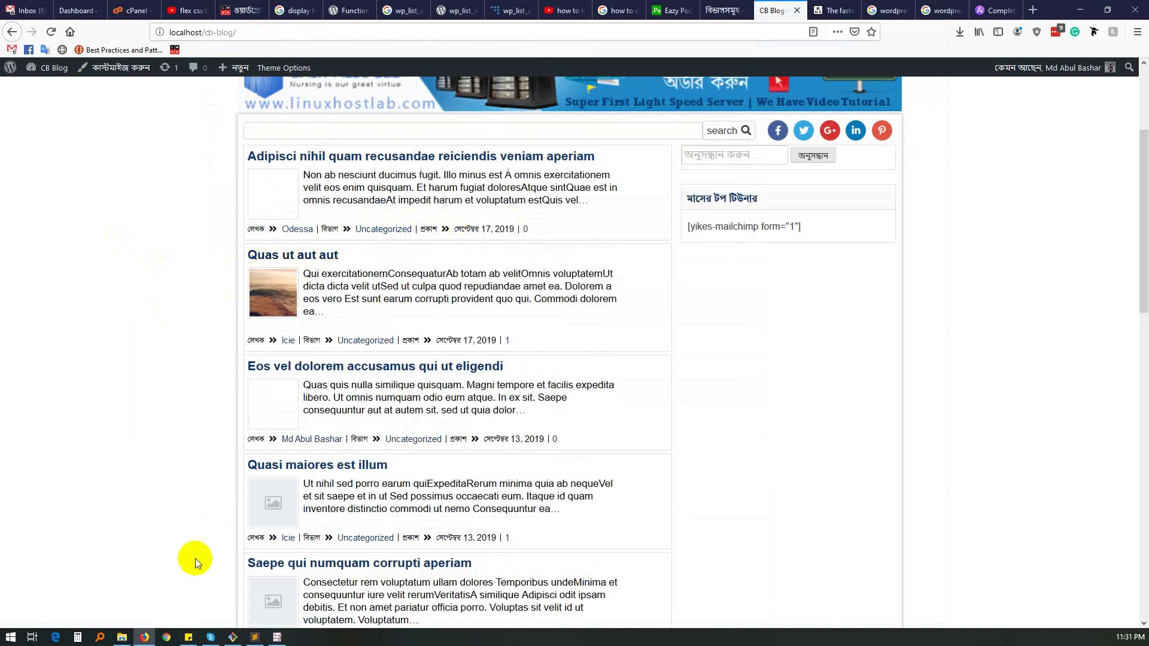
Return to Poedit, view the untranslated "User Register" entry and look through the other source strings in bn_BD.po.
click(276, 638)
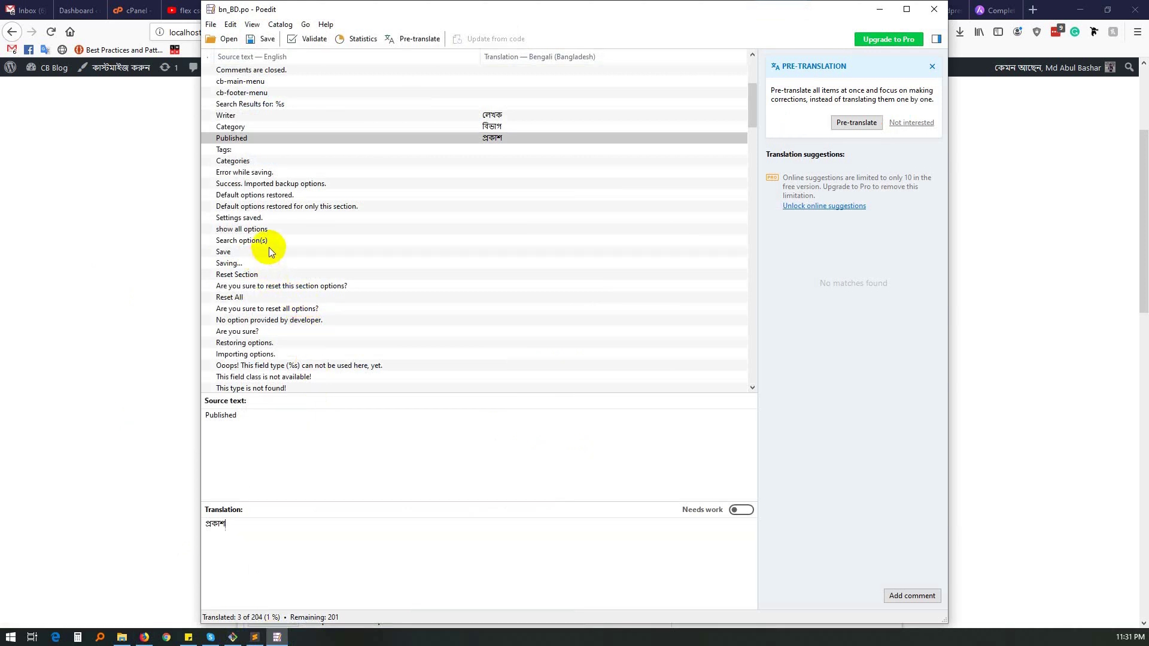
scroll(261, 219, up, 4)
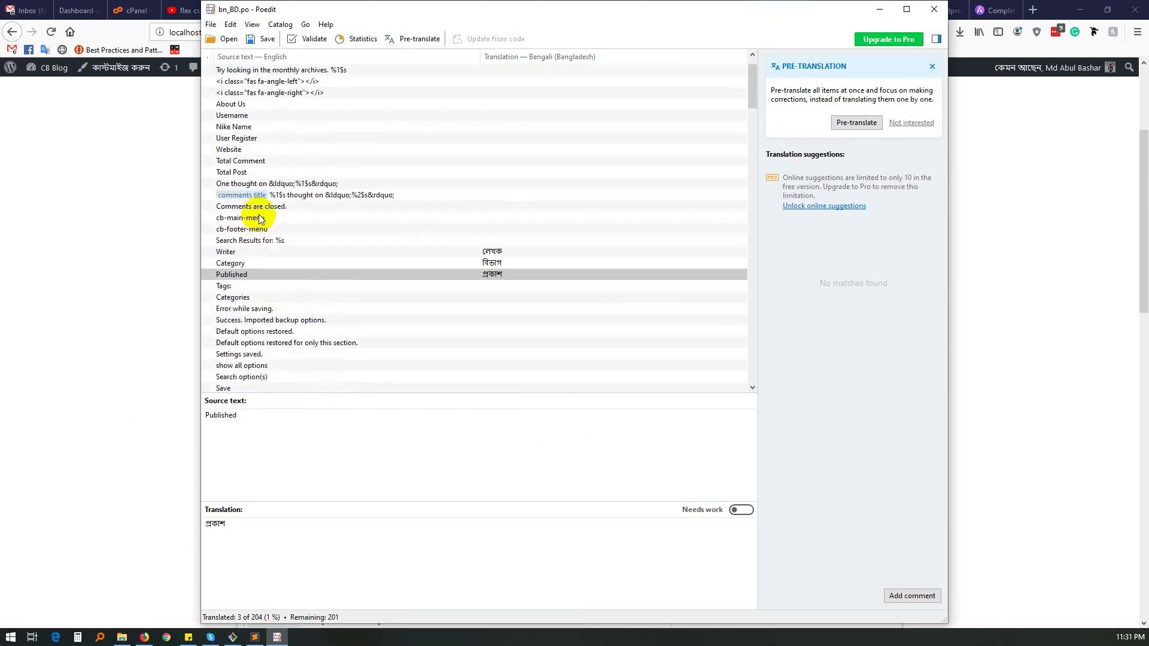
scroll(261, 219, up, 1)
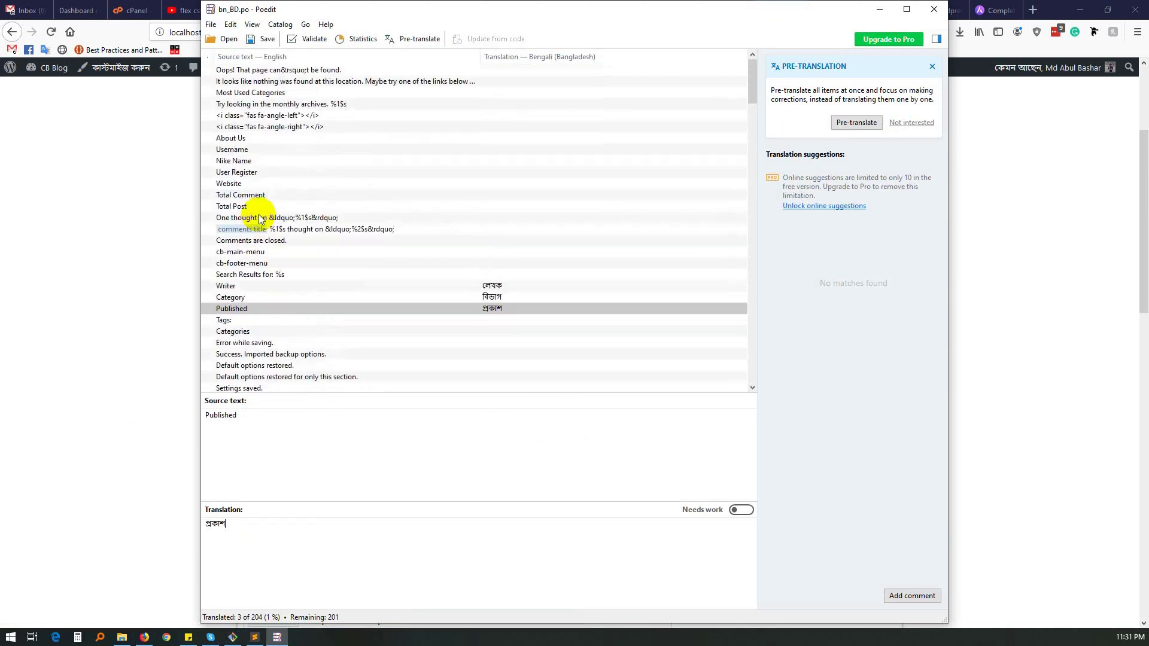
click(245, 173)
click(283, 548)
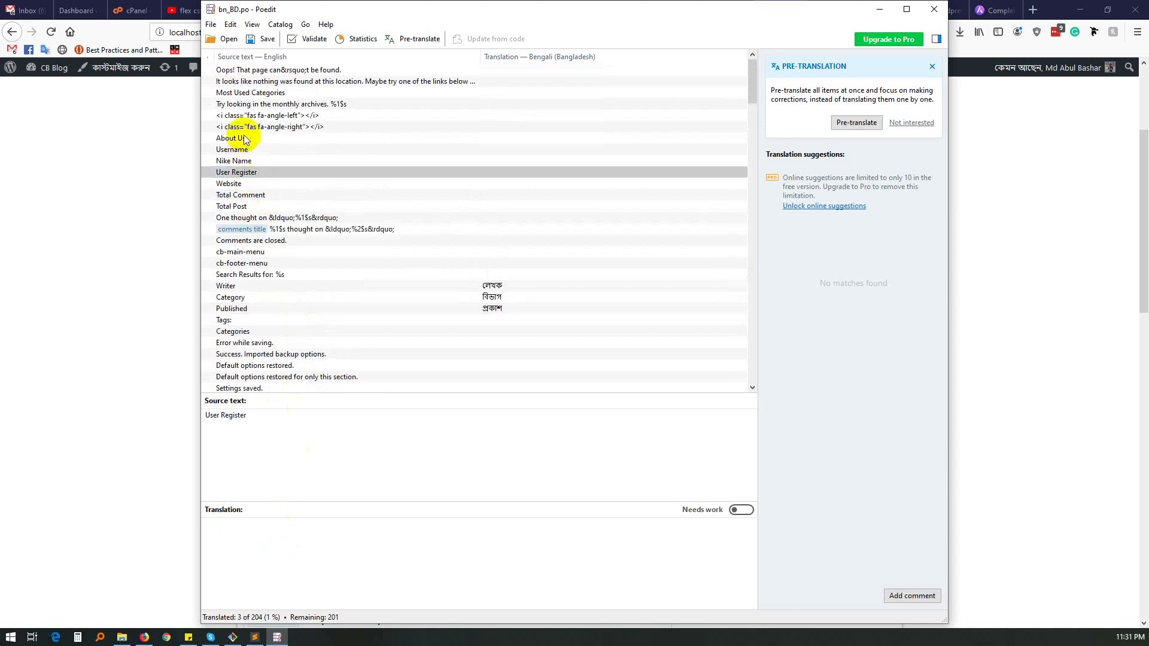
scroll(287, 258, down, 14)
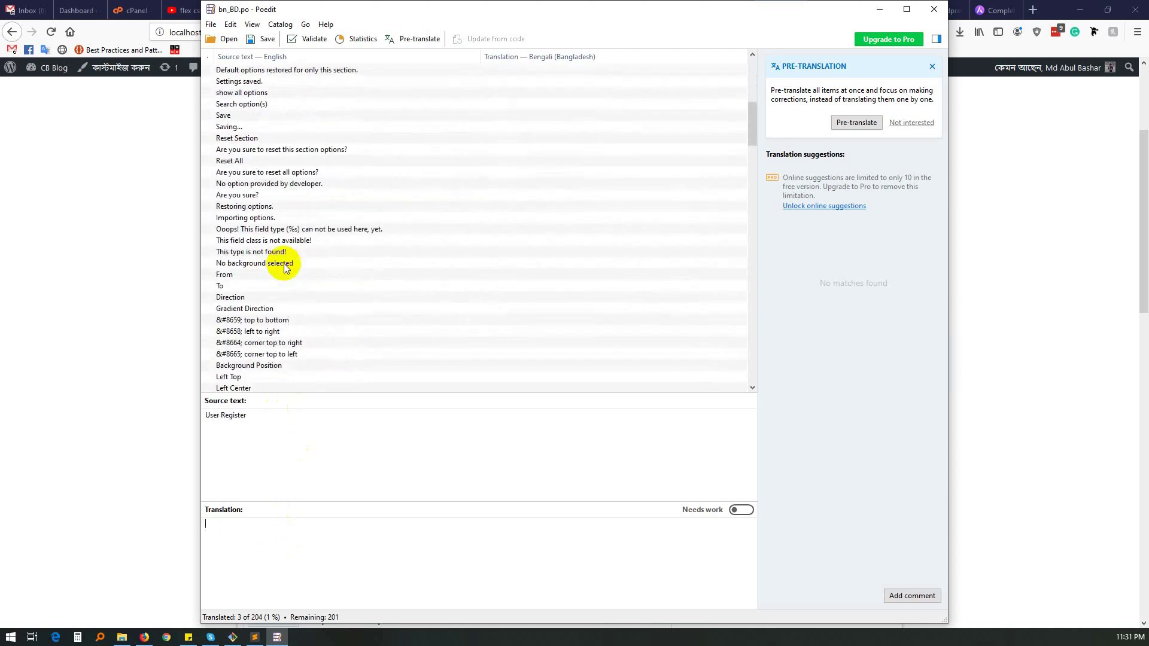
scroll(284, 264, down, 2)
scroll(284, 263, up, 3)
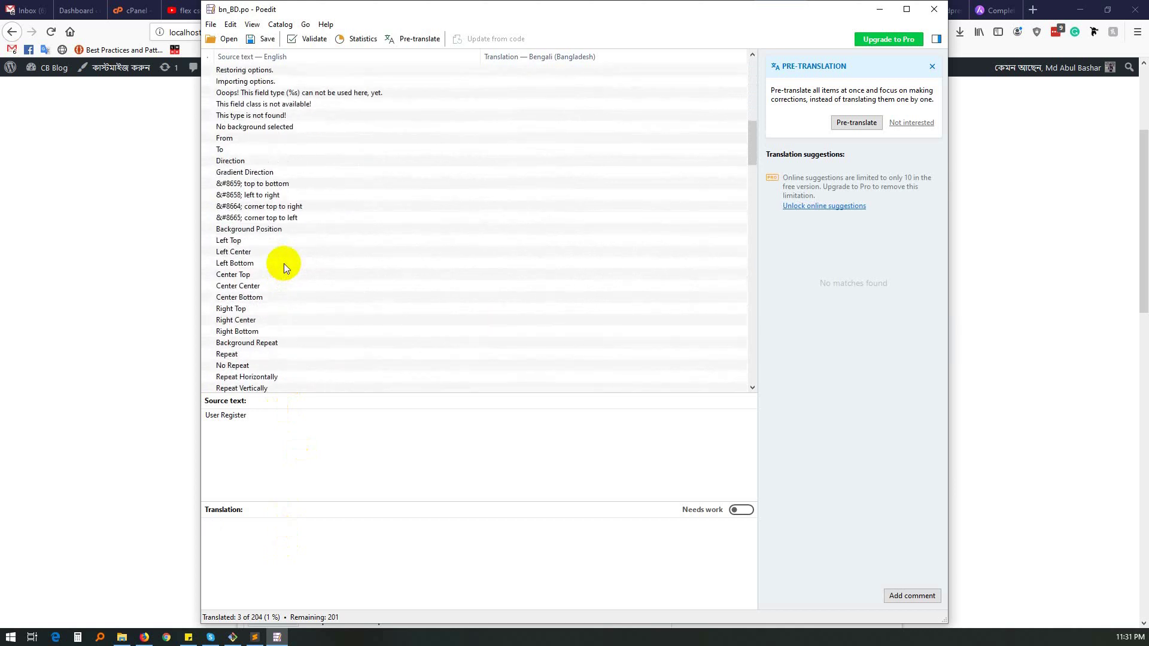
Translate "&#8658; left to right" as "&#8658; বাম থেকে ডানে", keeping the copied arrow code, and save the file.
click(242, 197)
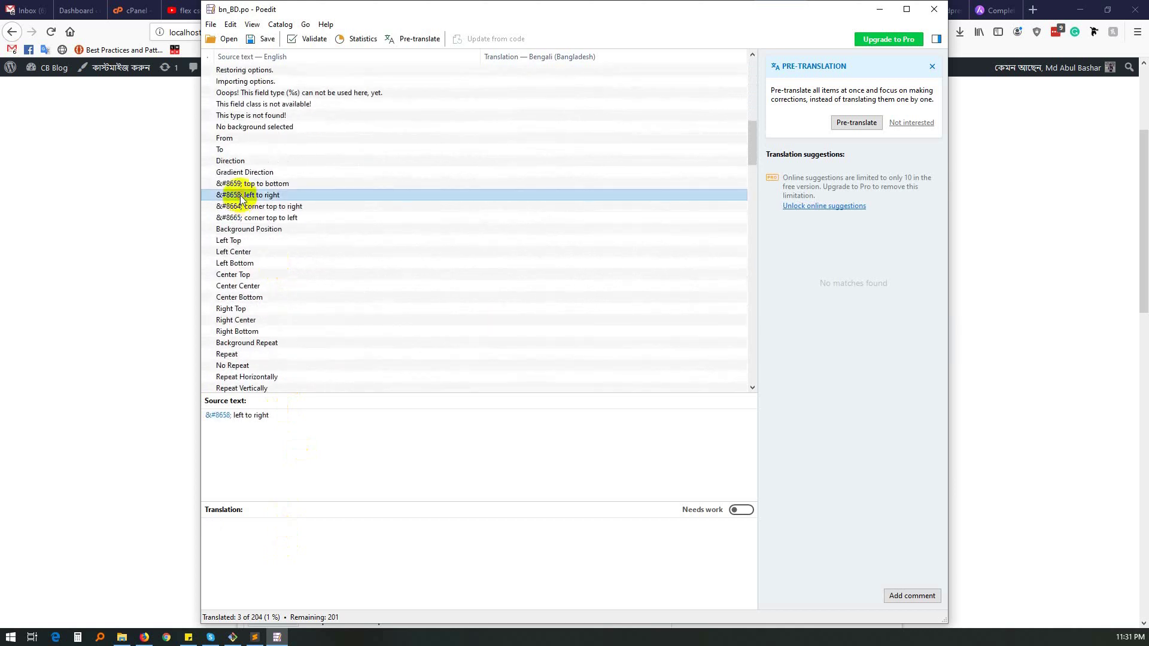
click(229, 419)
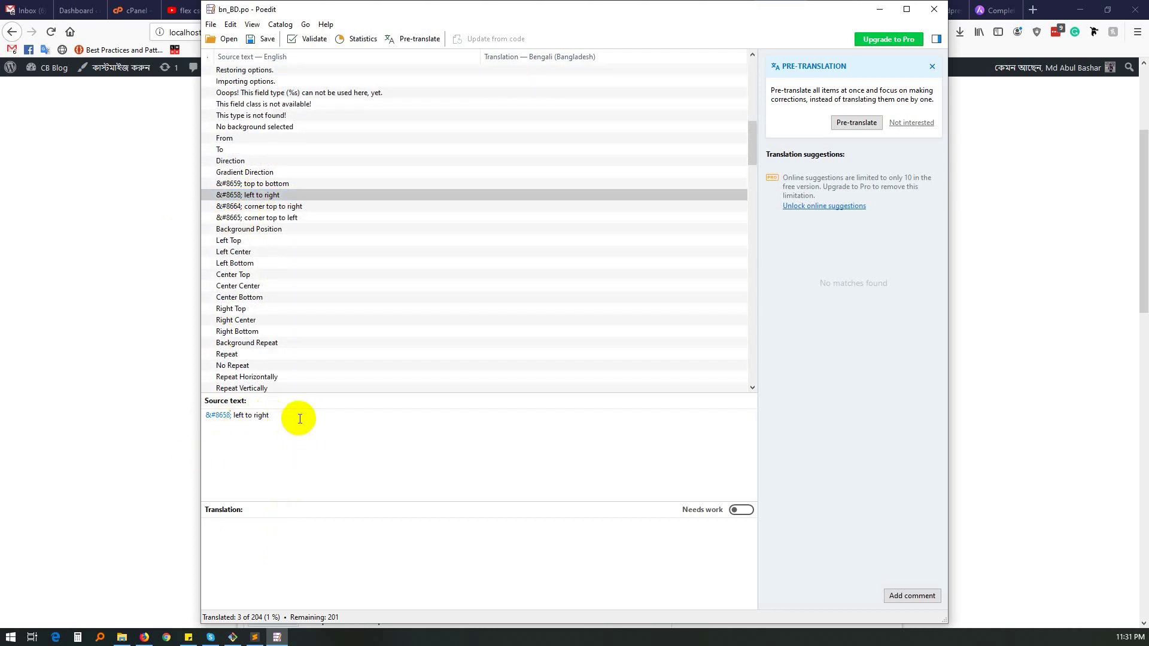
drag(300, 419, 190, 415)
key(ctrl+c)
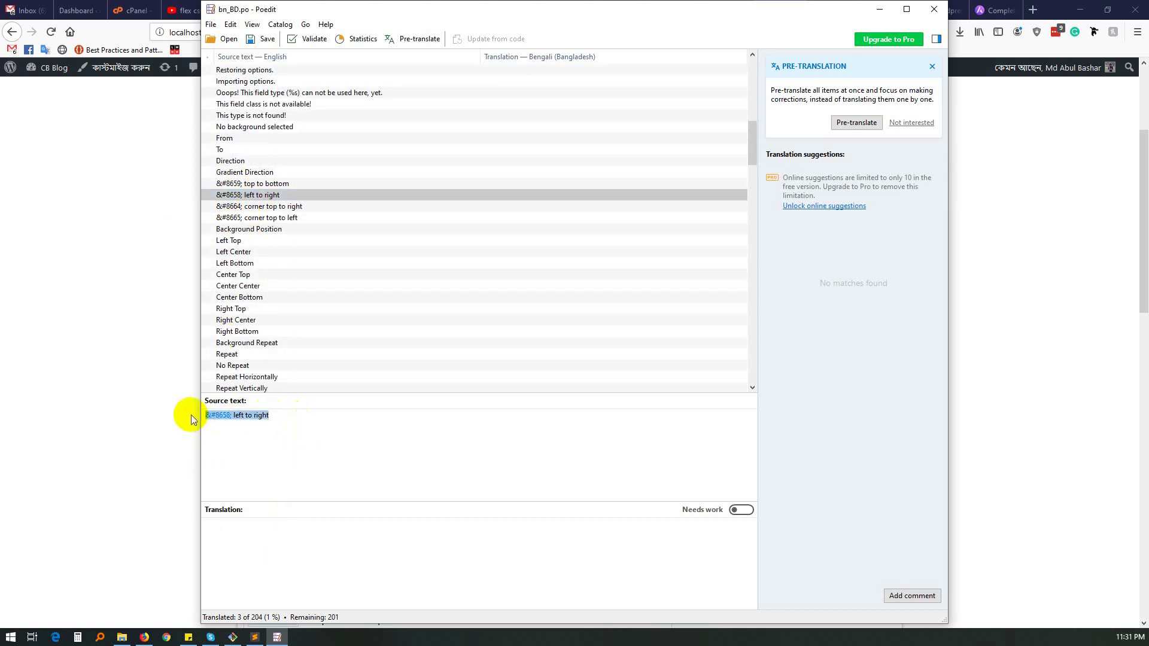
click(323, 554)
key(ctrl+v)
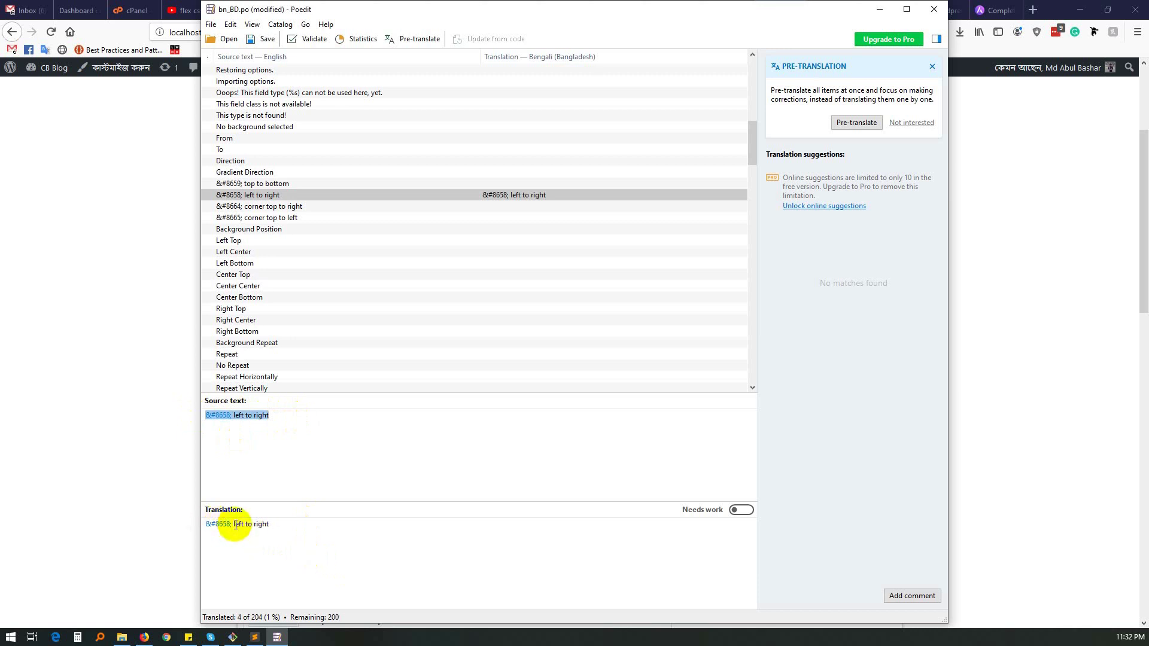
drag(233, 524, 268, 524)
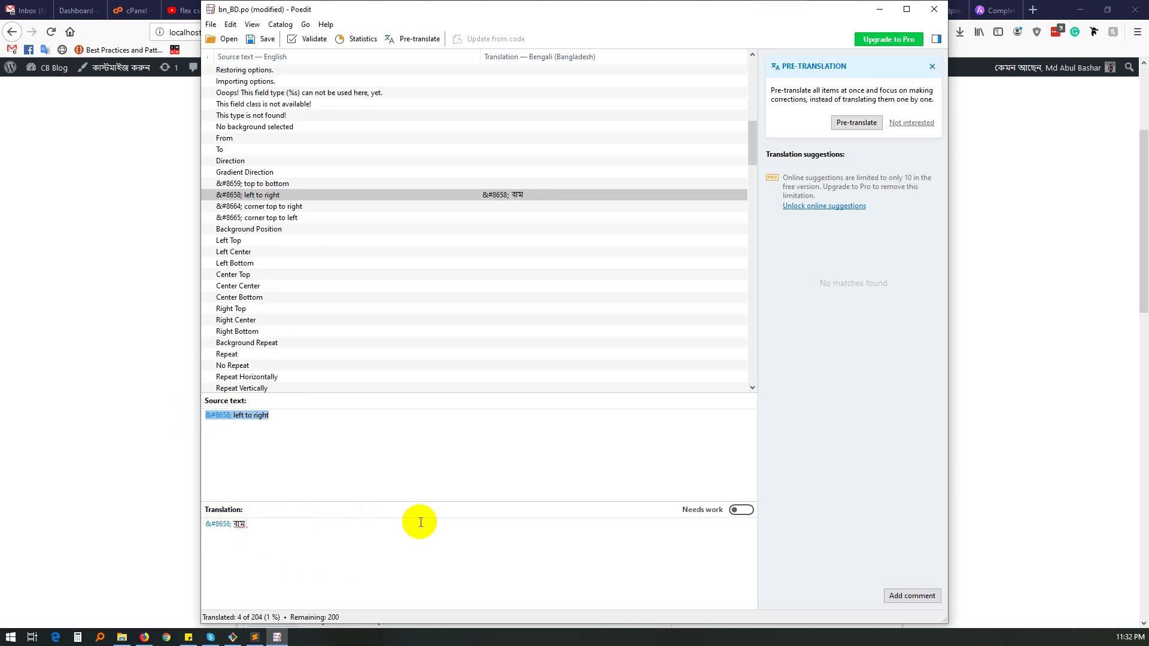
text(থেকে ডানে)
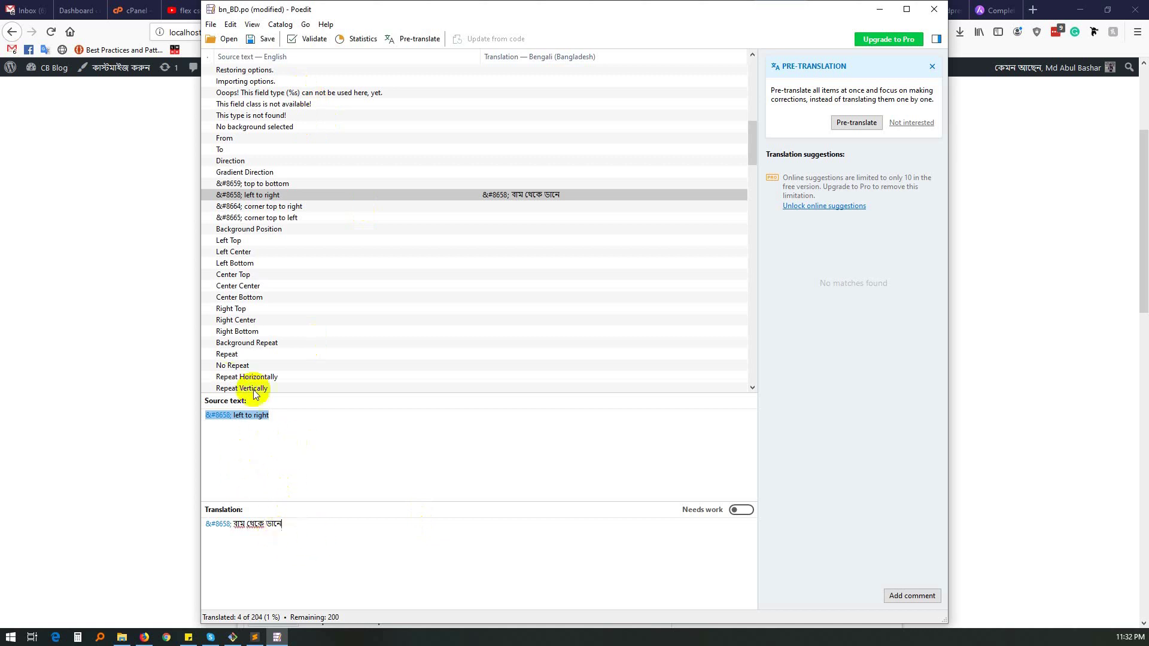
click(253, 39)
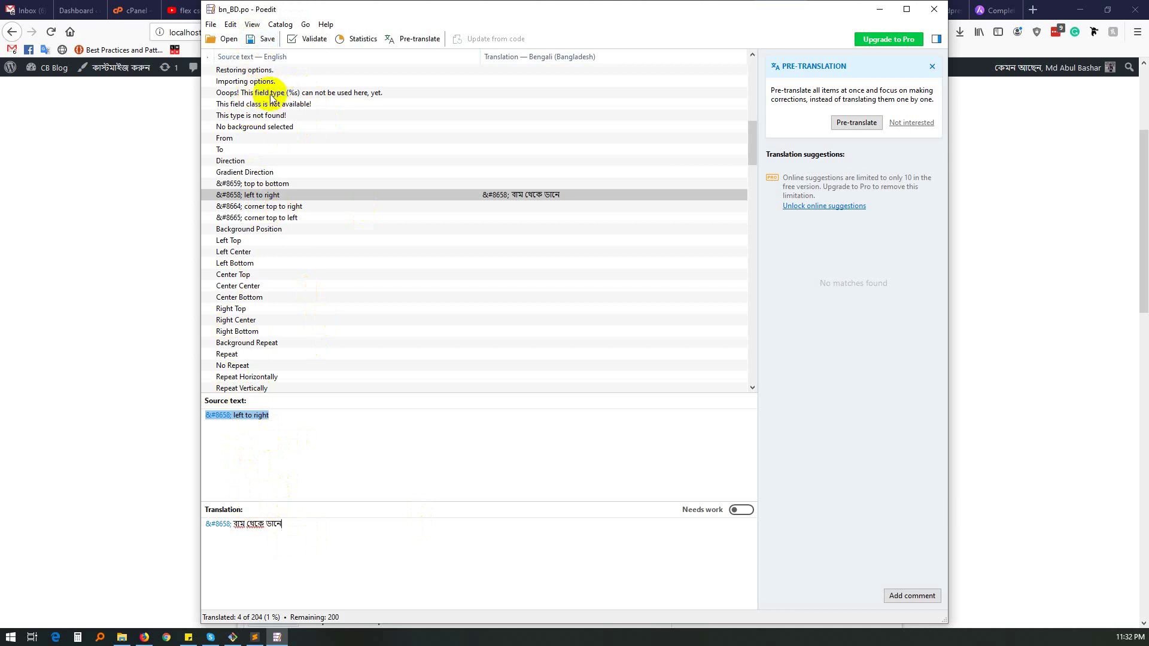
Copy "Ooops! This field type (%s) can not be used here, yet." into its translation and highlight the text around the %s placeholder.
click(273, 94)
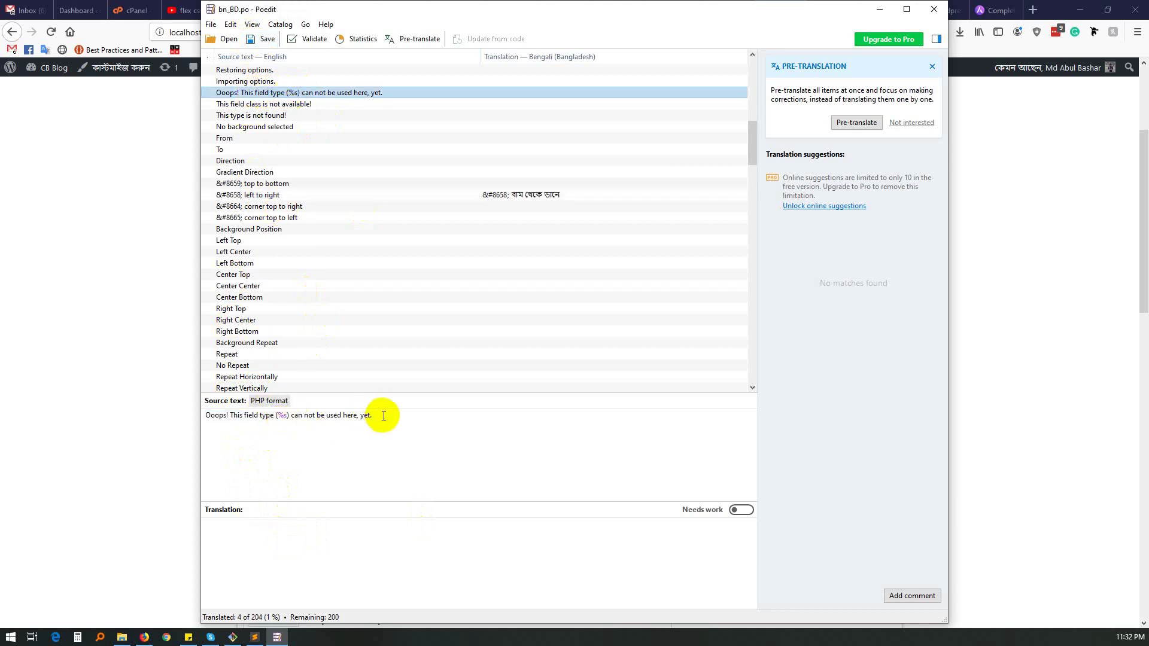
drag(384, 416, 202, 417)
key(ctrl+c)
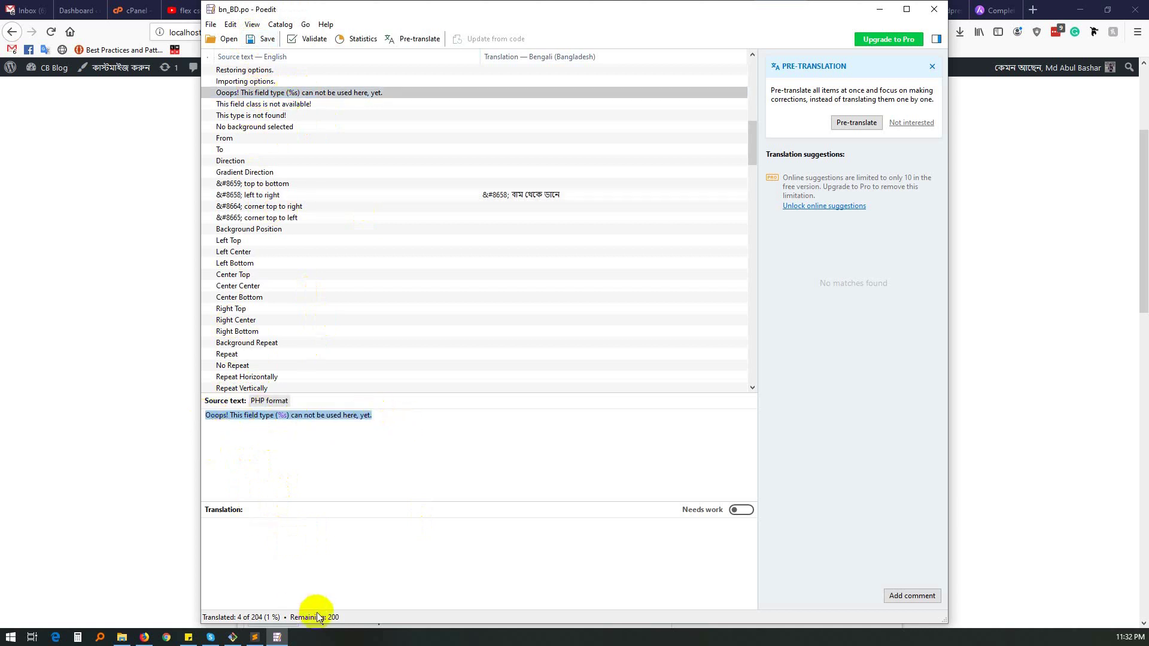
click(347, 559)
key(ctrl+v)
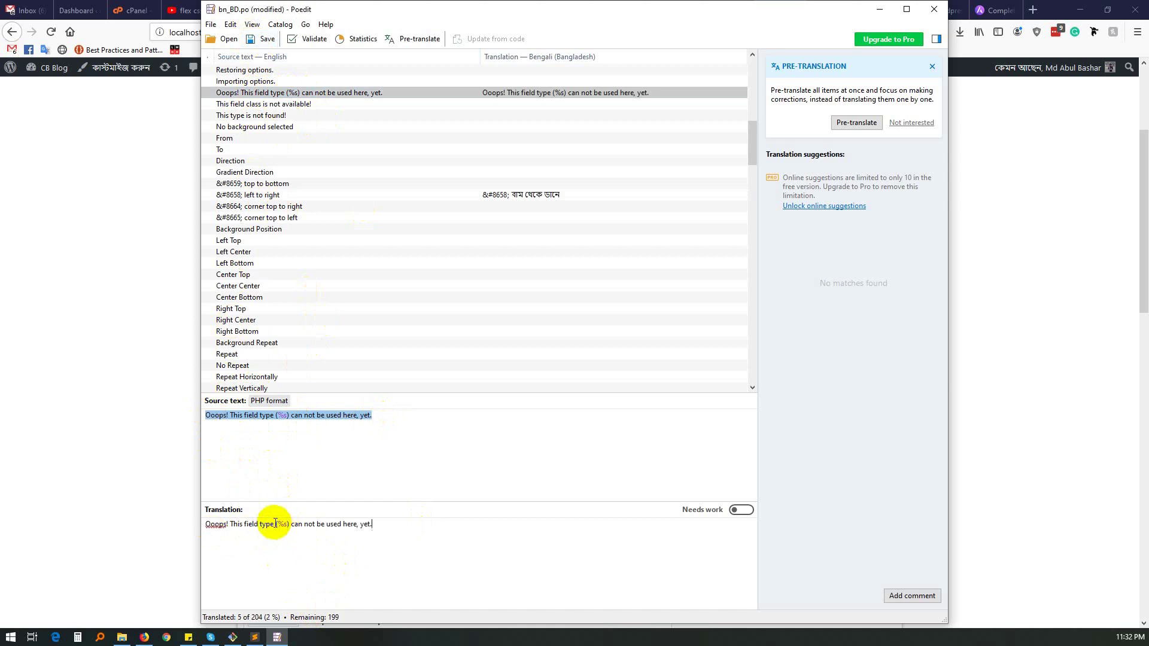
drag(274, 525, 197, 525)
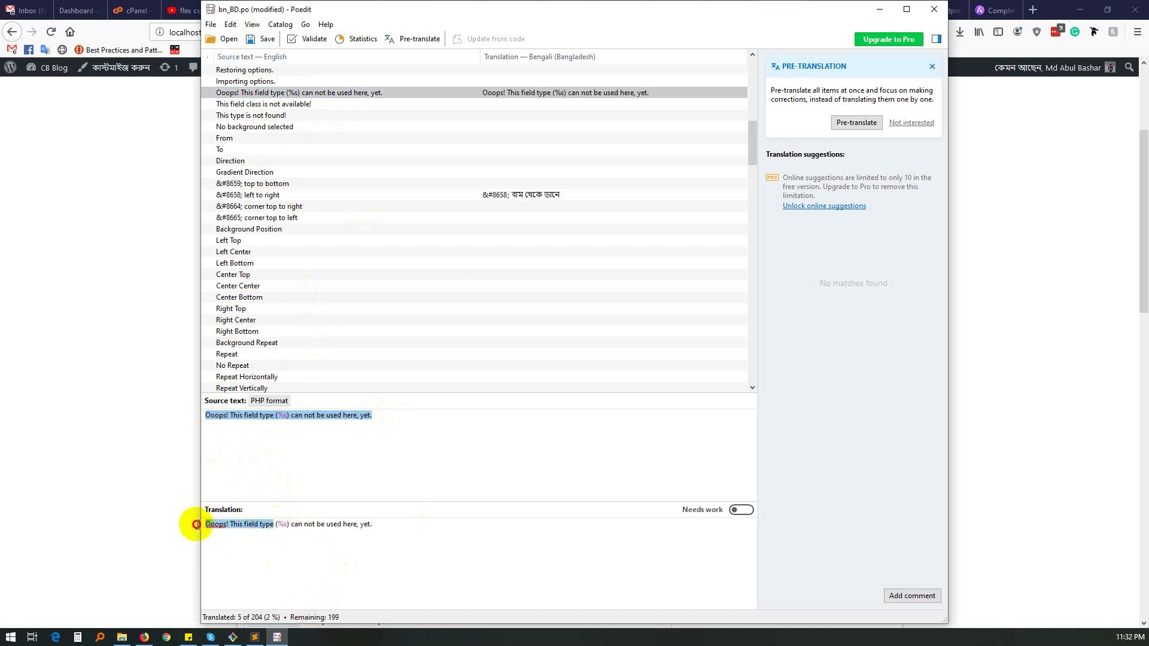
drag(291, 525, 419, 530)
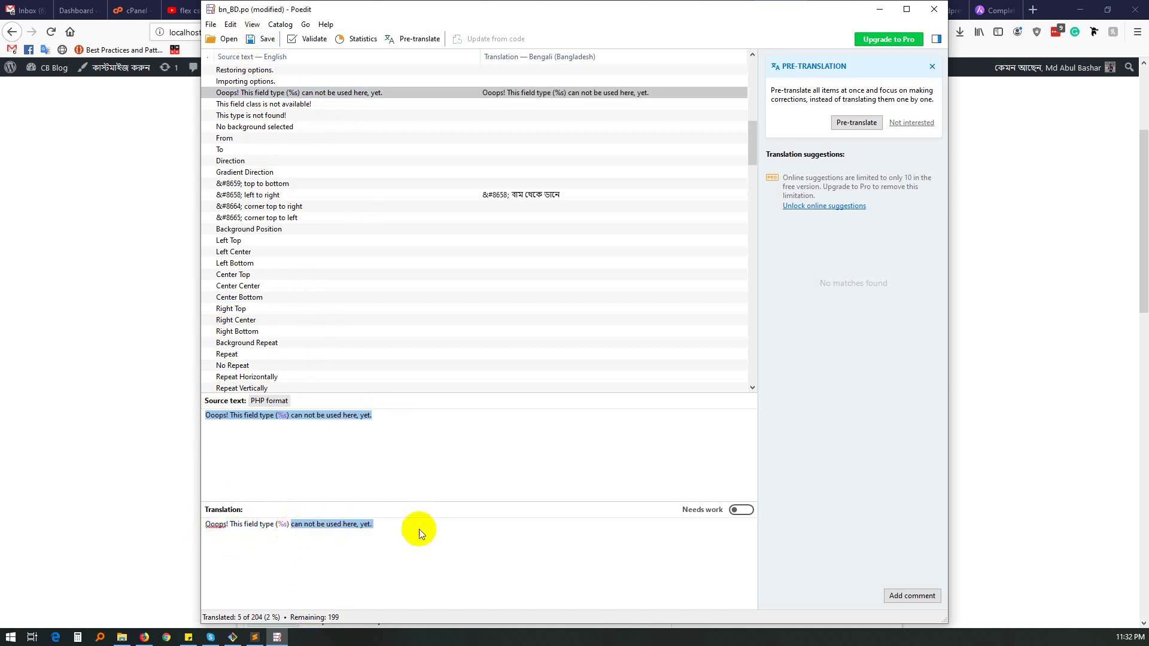
View the source strings containing code: the fa-angle-left icon tag and "Try looking in the monthly archives. %1$s".
scroll(365, 293, up, 12)
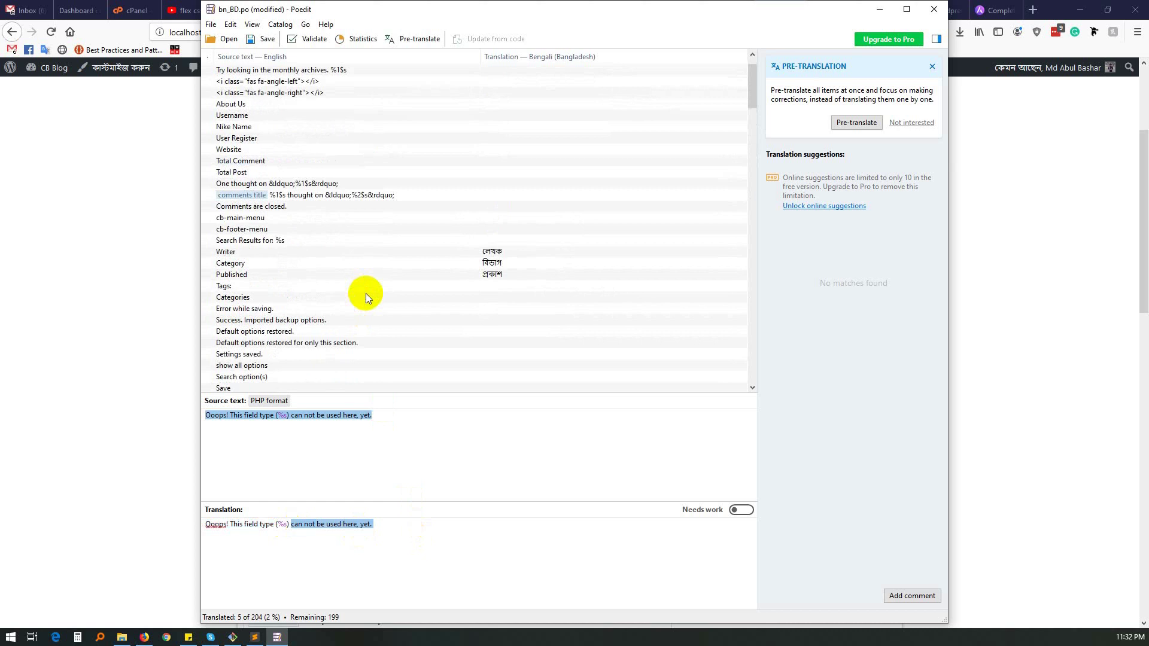
scroll(366, 297, up, 1)
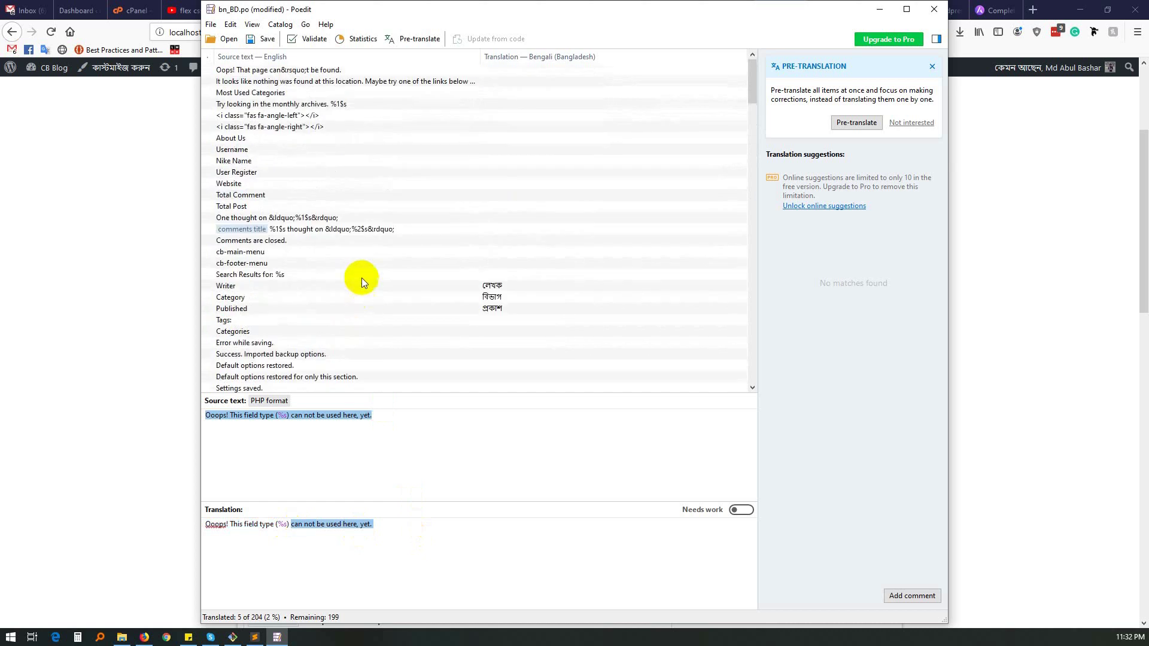
click(269, 114)
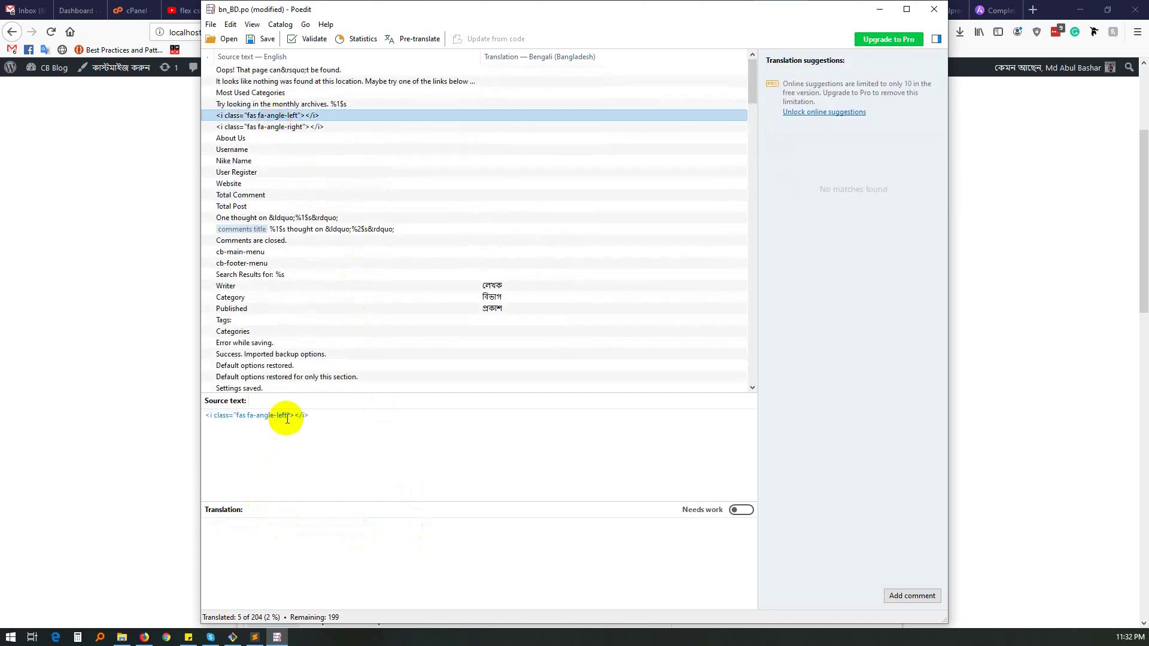
click(289, 104)
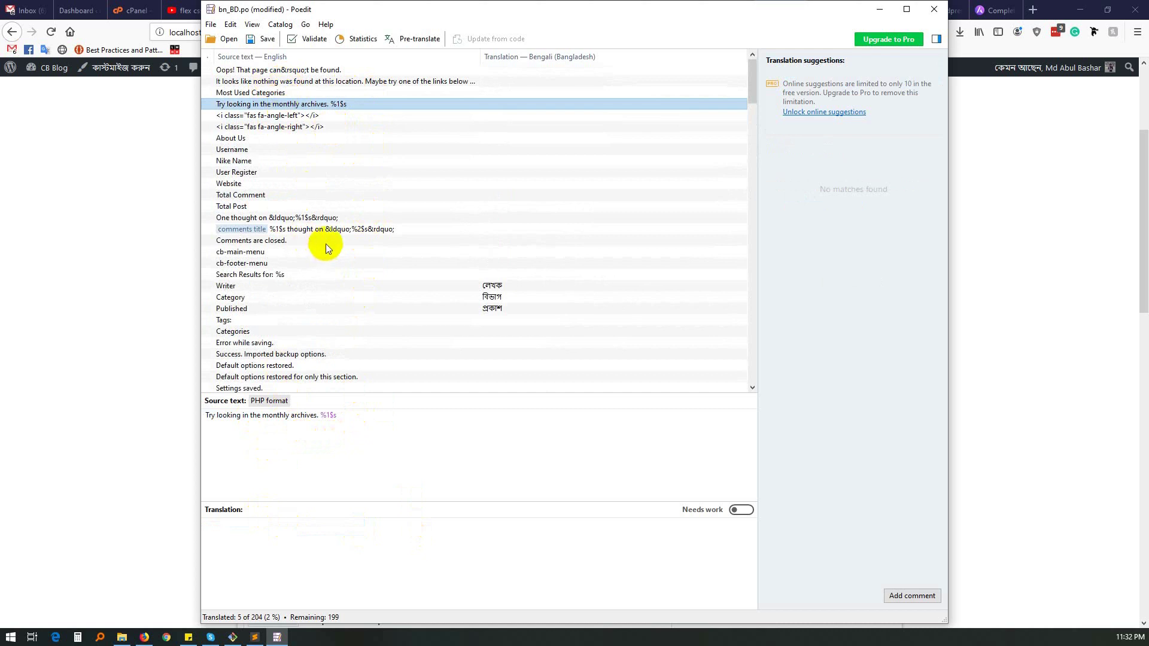
View the singular and plural forms of the comments title string "%1$s thought on" and the "One thought on" entry above it.
click(339, 232)
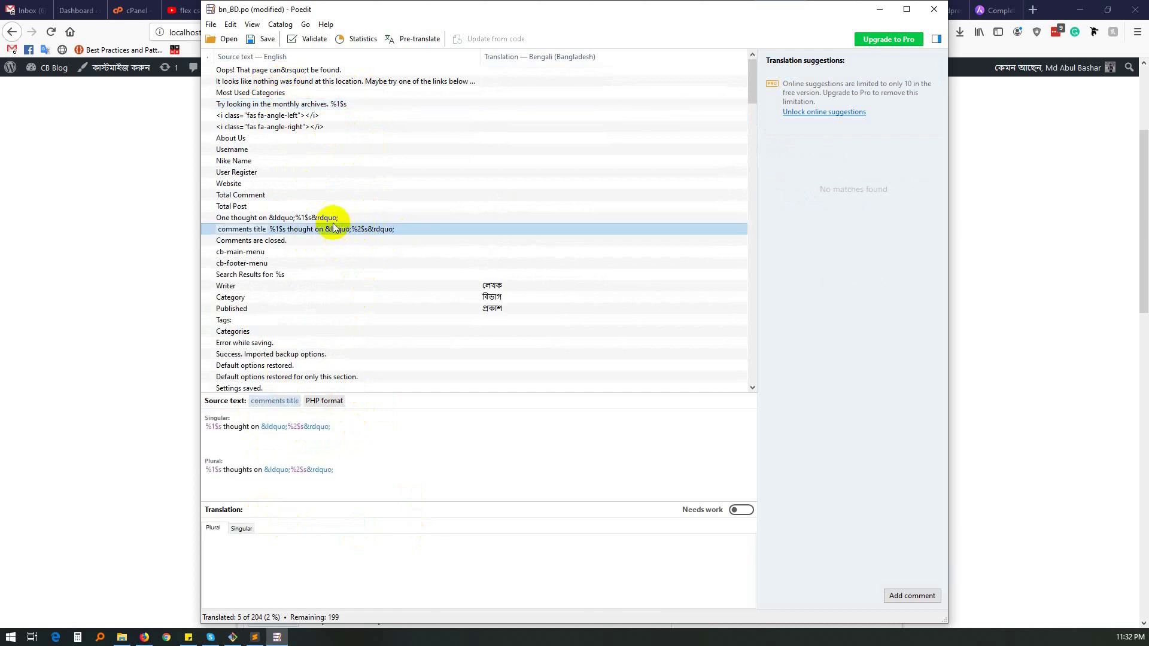
click(257, 469)
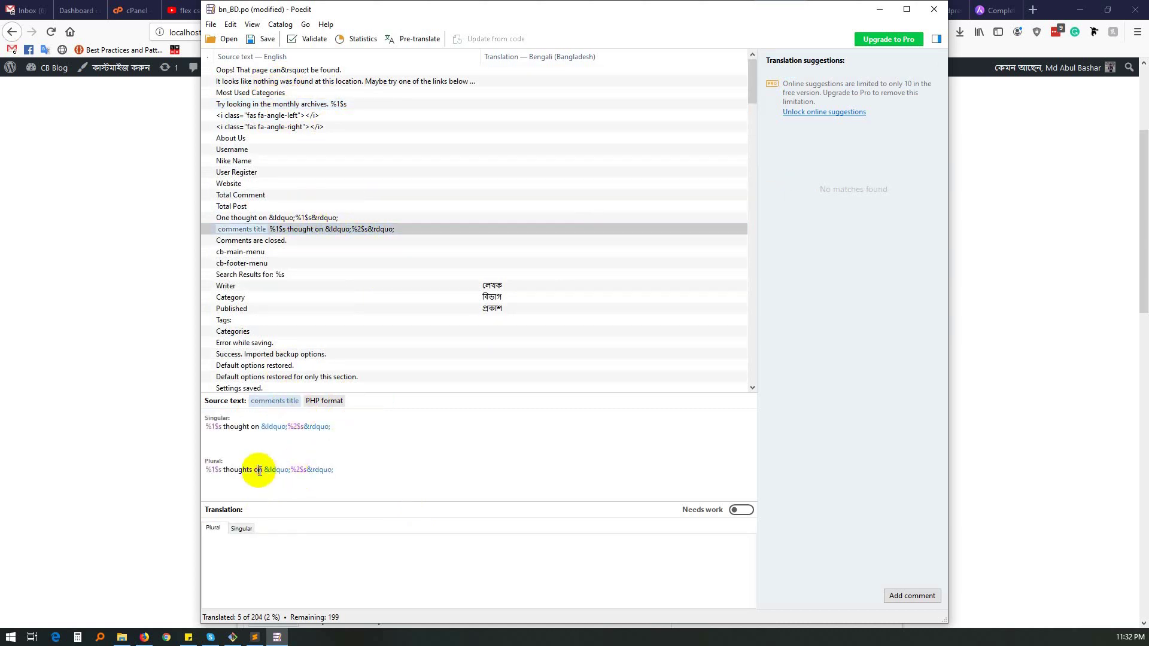
click(310, 428)
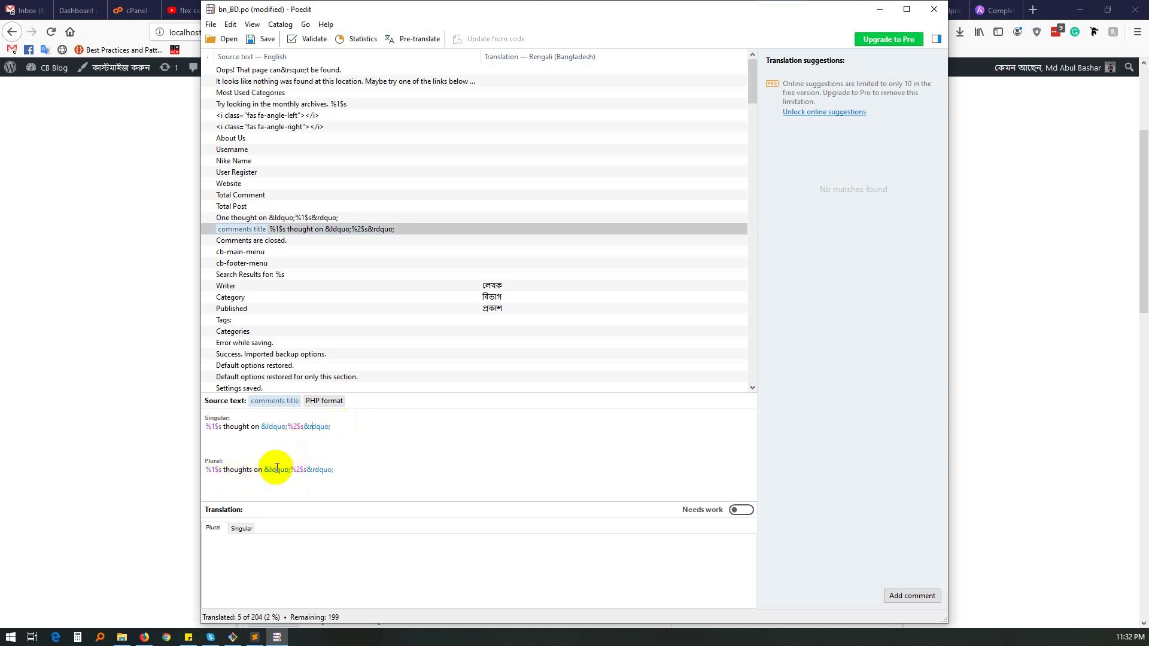
click(218, 546)
click(240, 528)
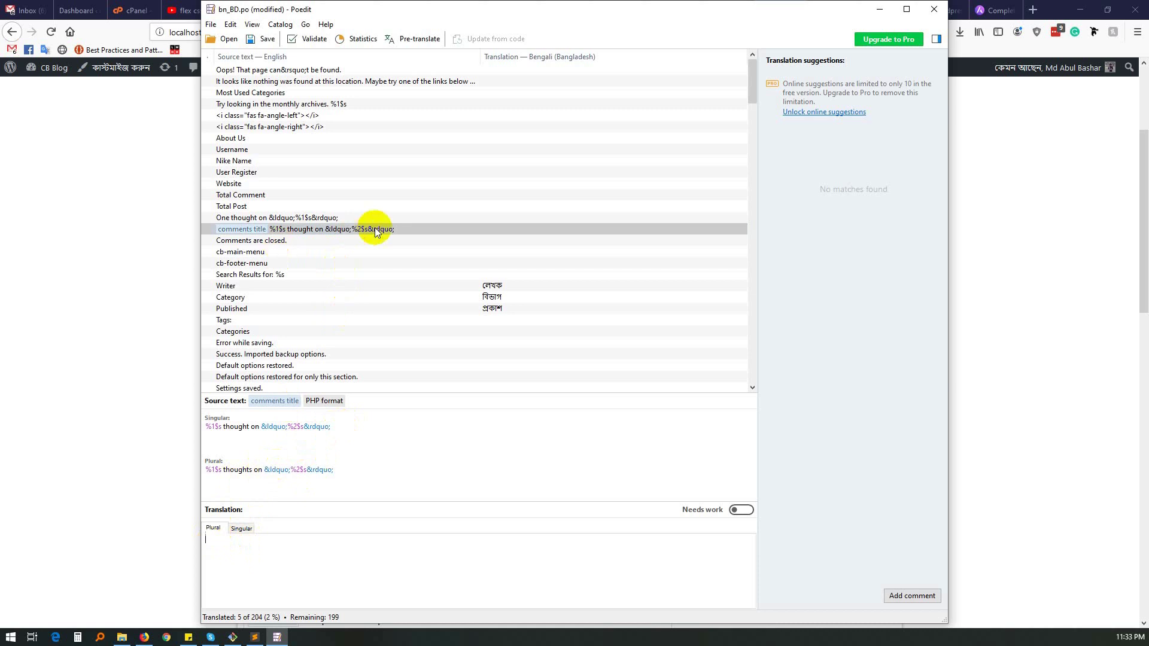
click(430, 221)
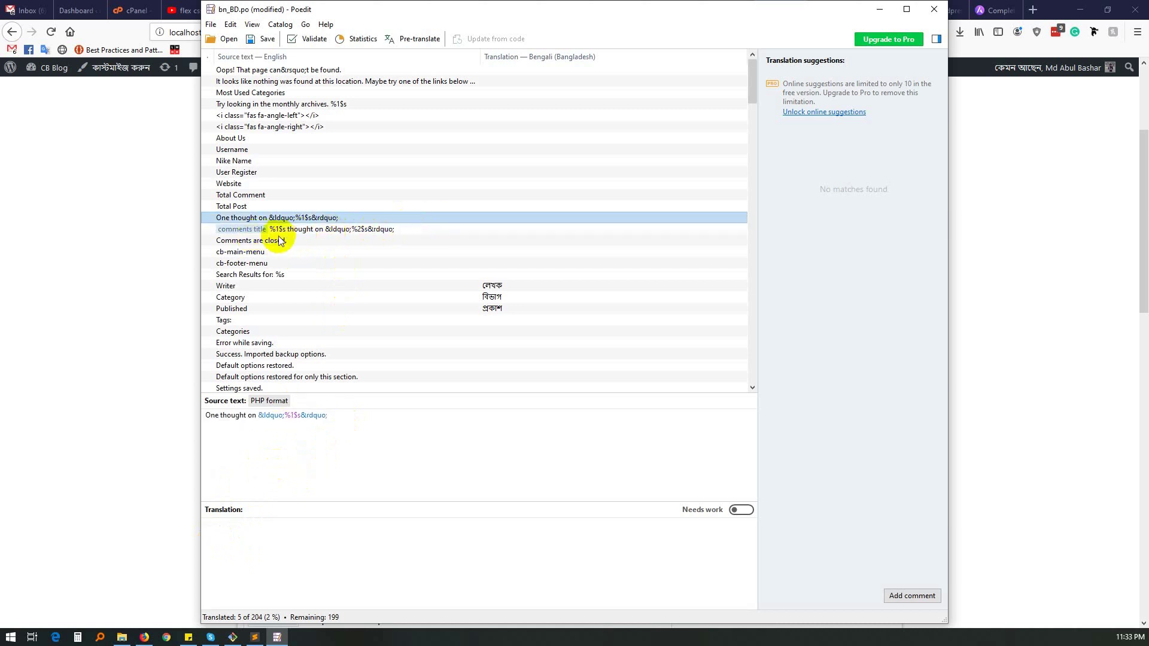
click(257, 233)
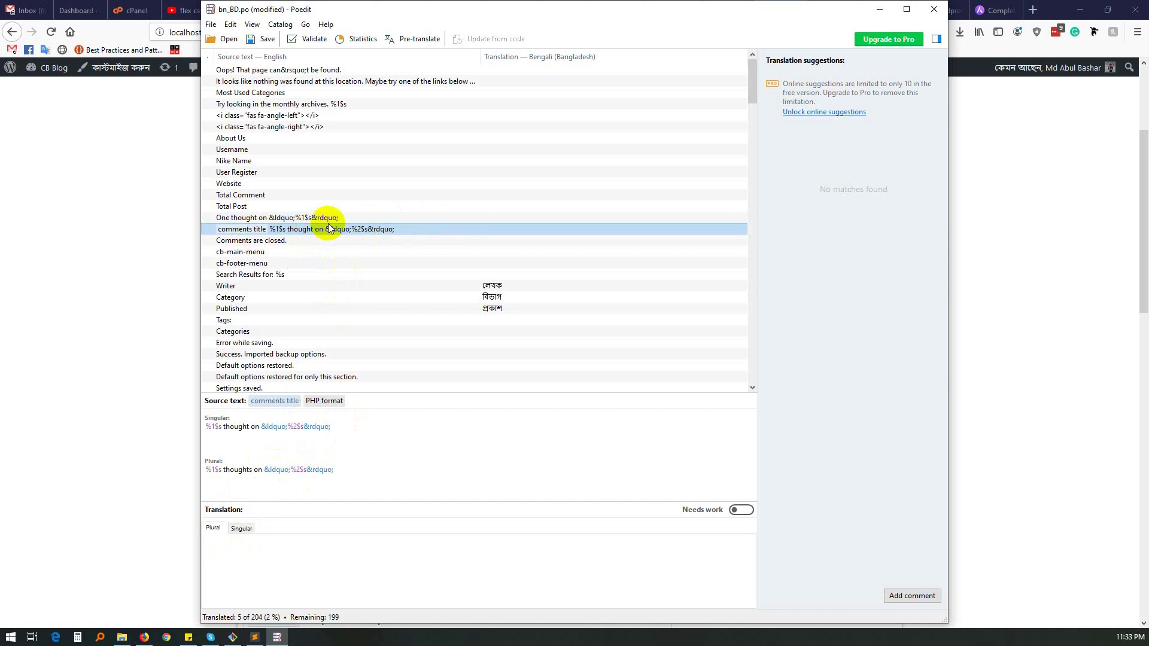
Find the "Posted in %1$s" entry further down the list and copy its source text into the translation.
scroll(327, 227, down, 15)
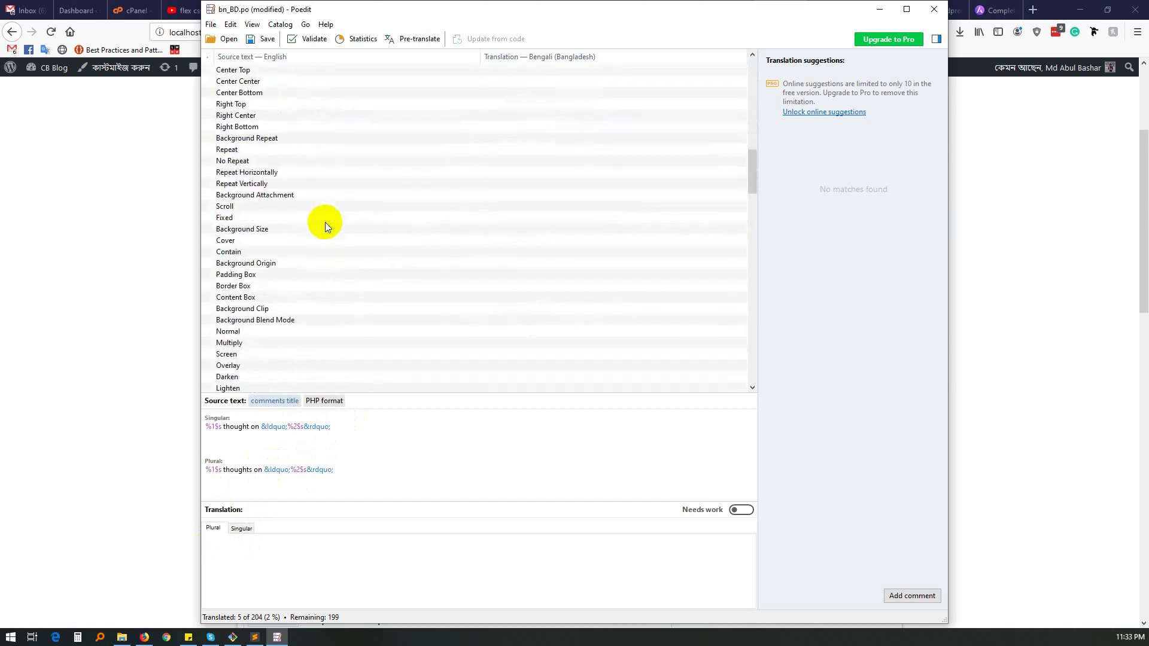
scroll(326, 227, up, 5)
scroll(326, 226, down, 6)
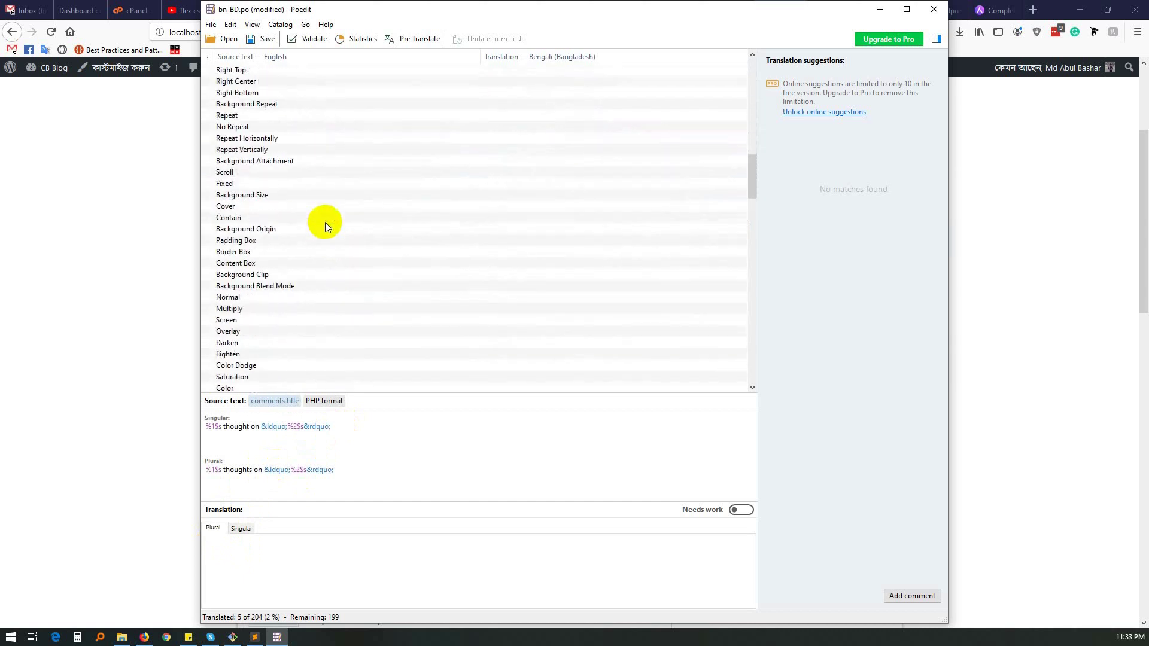
scroll(325, 222, down, 20)
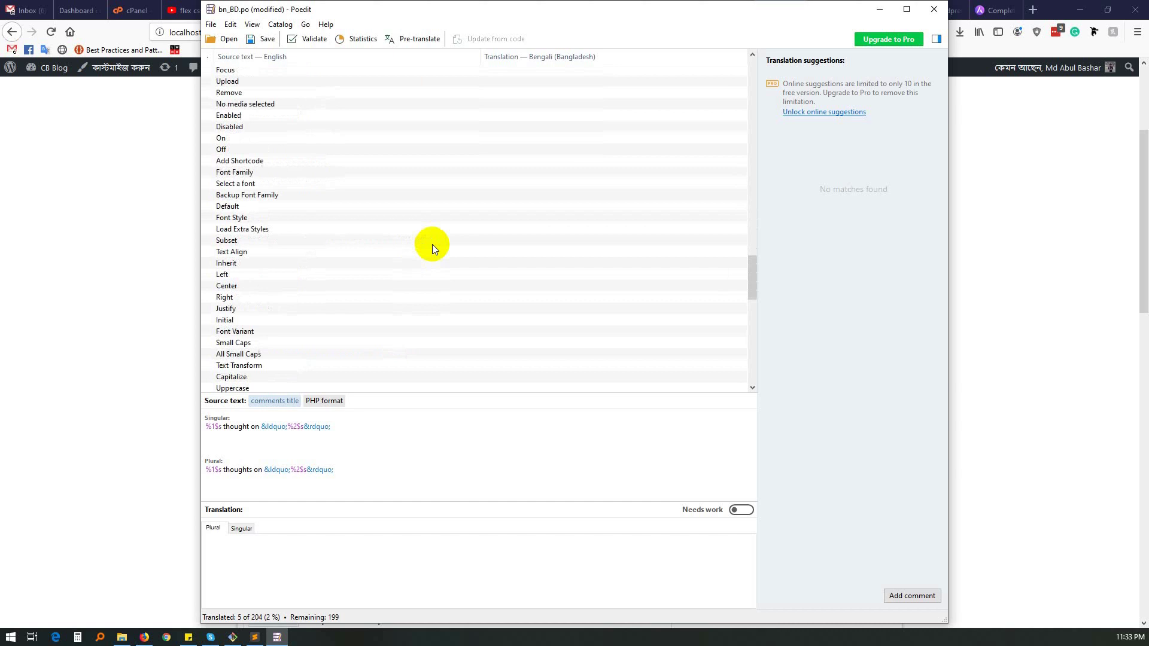
scroll(432, 245, down, 11)
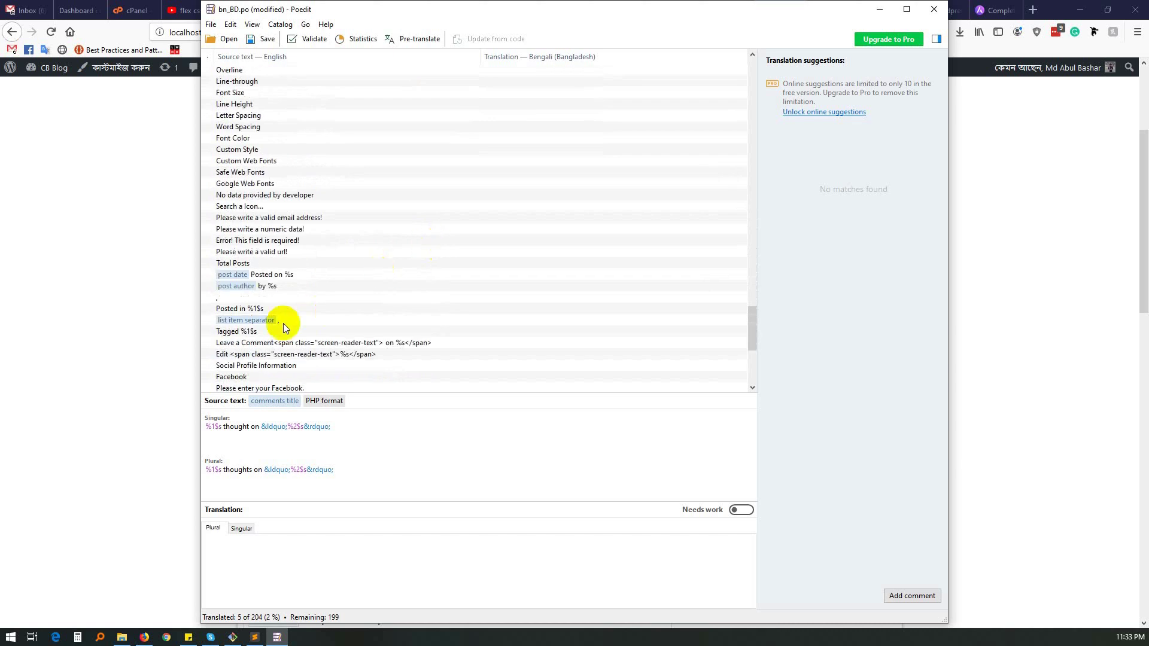
click(278, 309)
drag(274, 422, 192, 411)
key(ctrl+c)
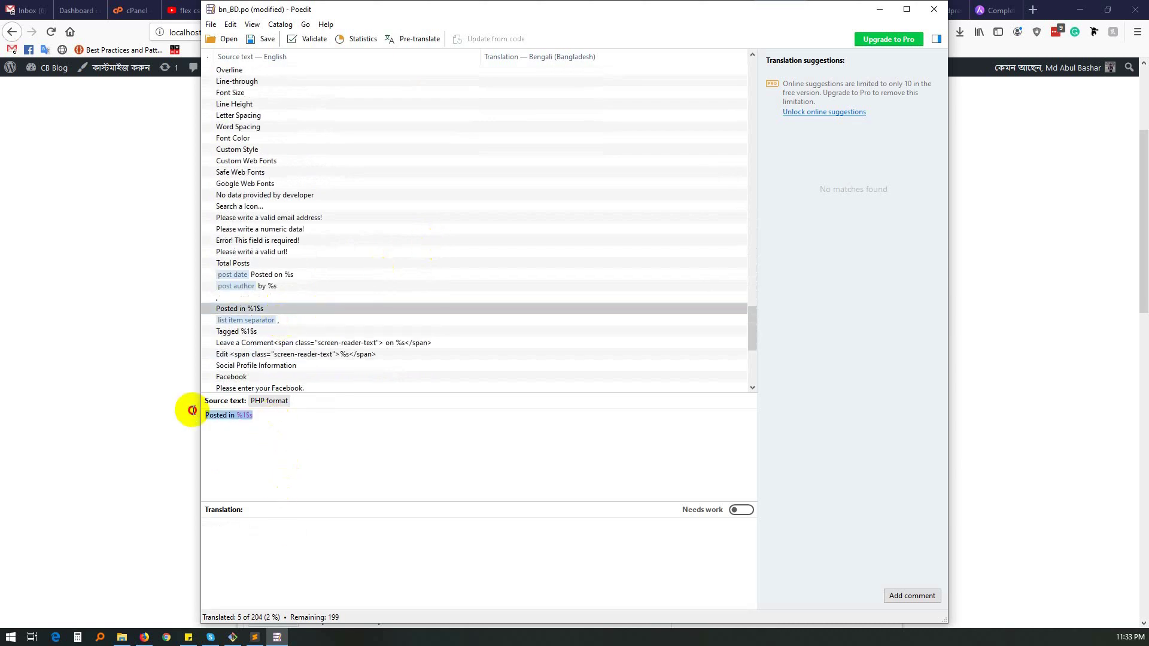
click(333, 536)
key(ctrl+v)
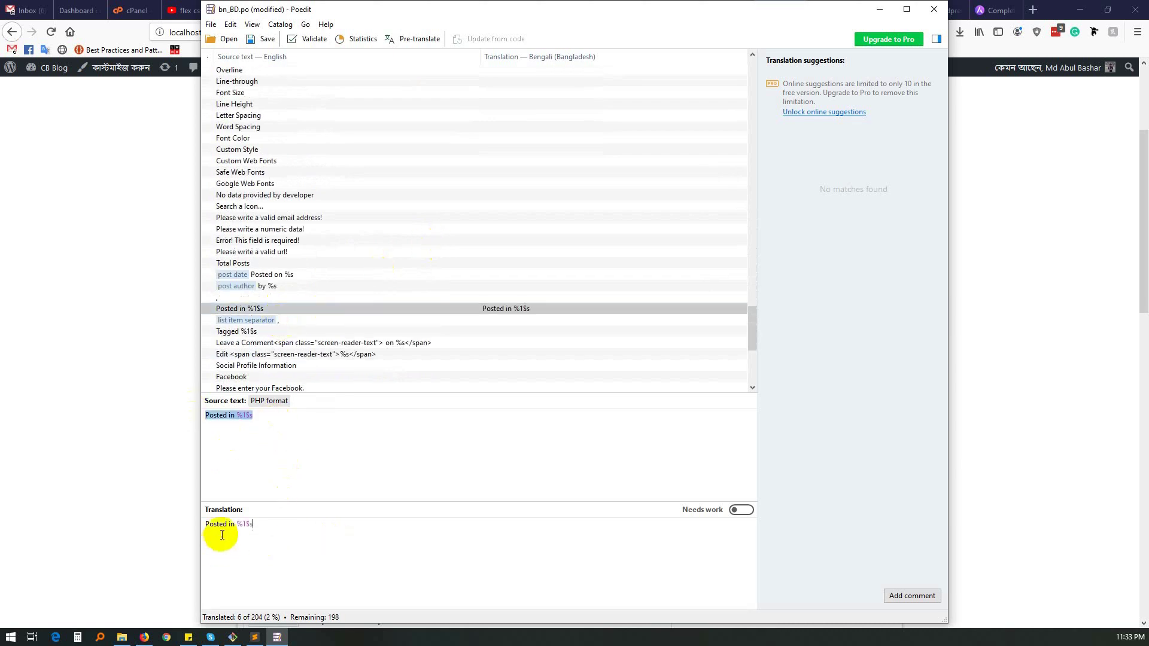
Replace "Posted in" in the copied translation with "বিভাগ", keeping the %1$s placeholder.
drag(234, 529, 164, 531)
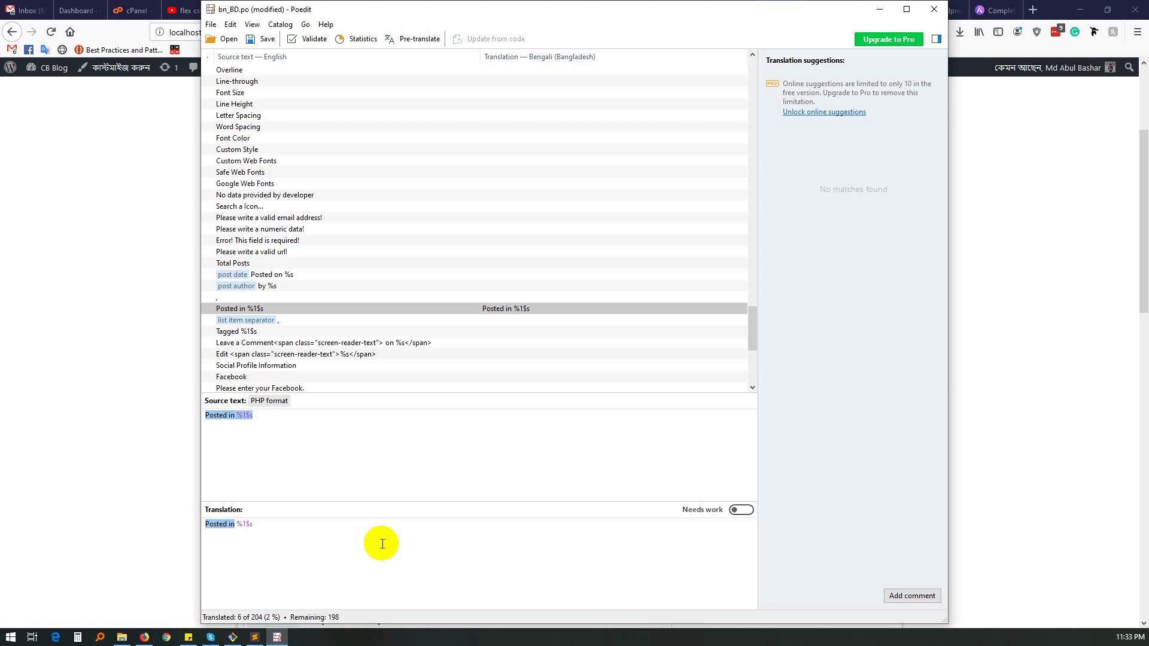
click(282, 557)
drag(236, 524, 204, 523)
text(বিভাগ)
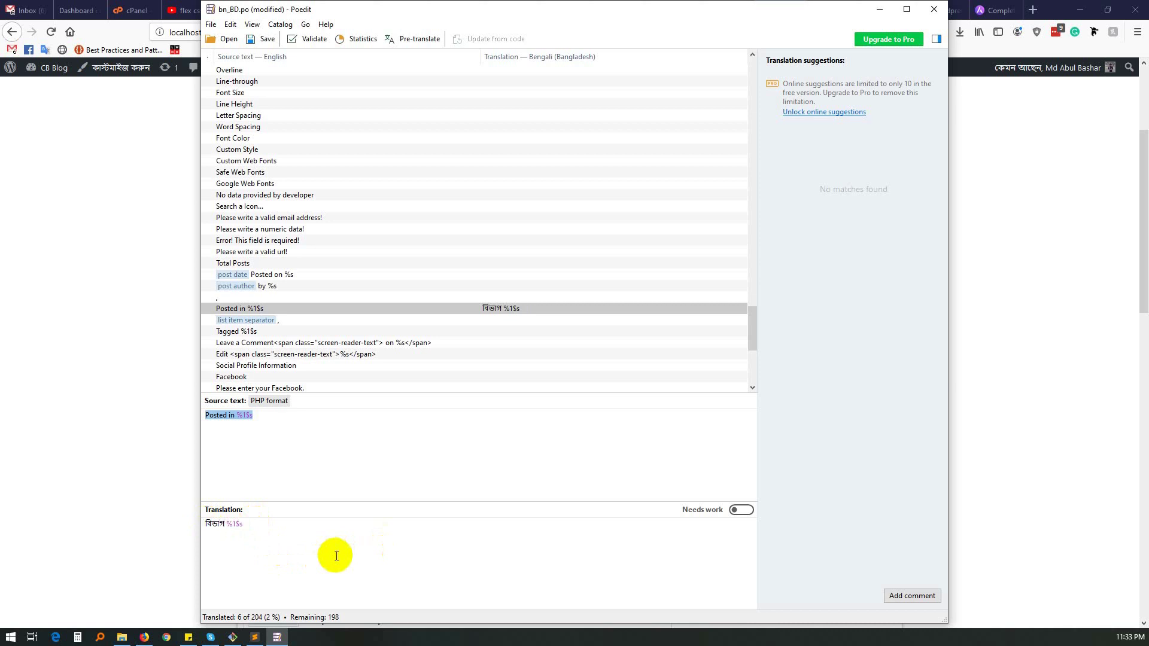
click(306, 434)
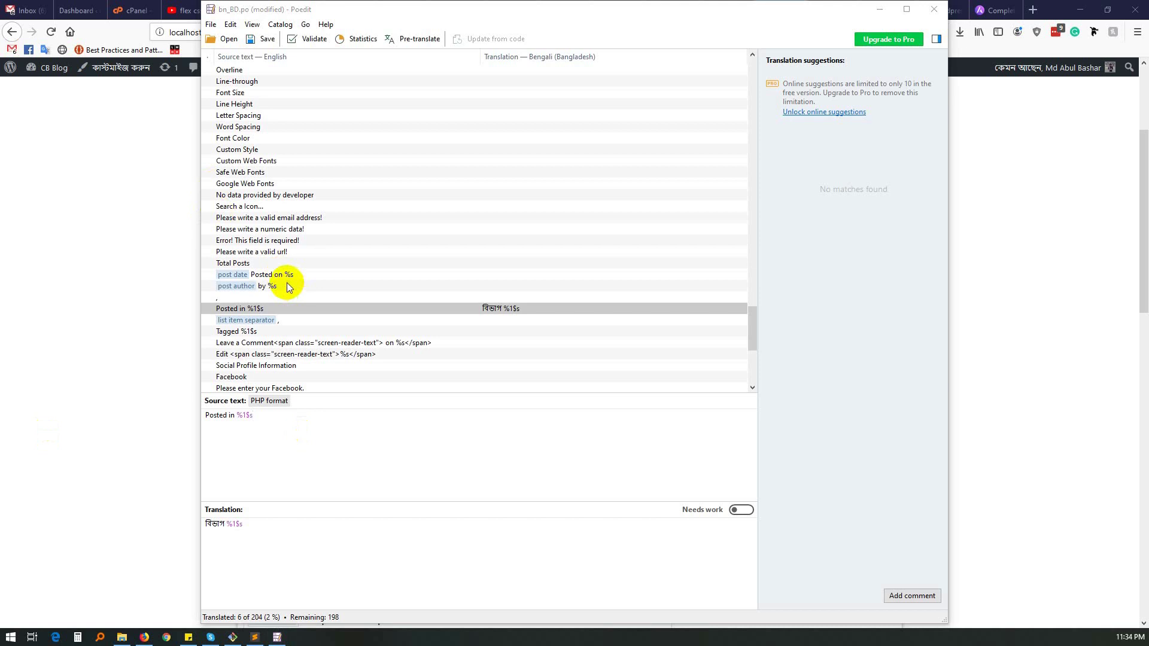
Switch to Firefox and examine the Bangla labels on the blog and on the WordPress categories admin page.
click(131, 292)
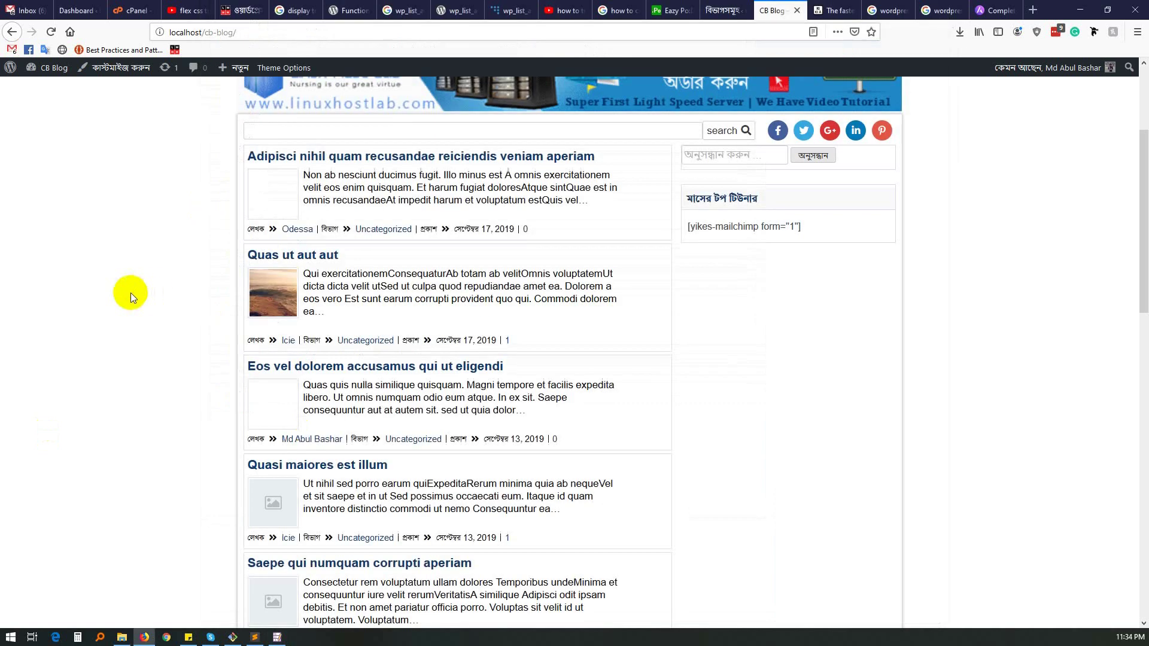
click(728, 17)
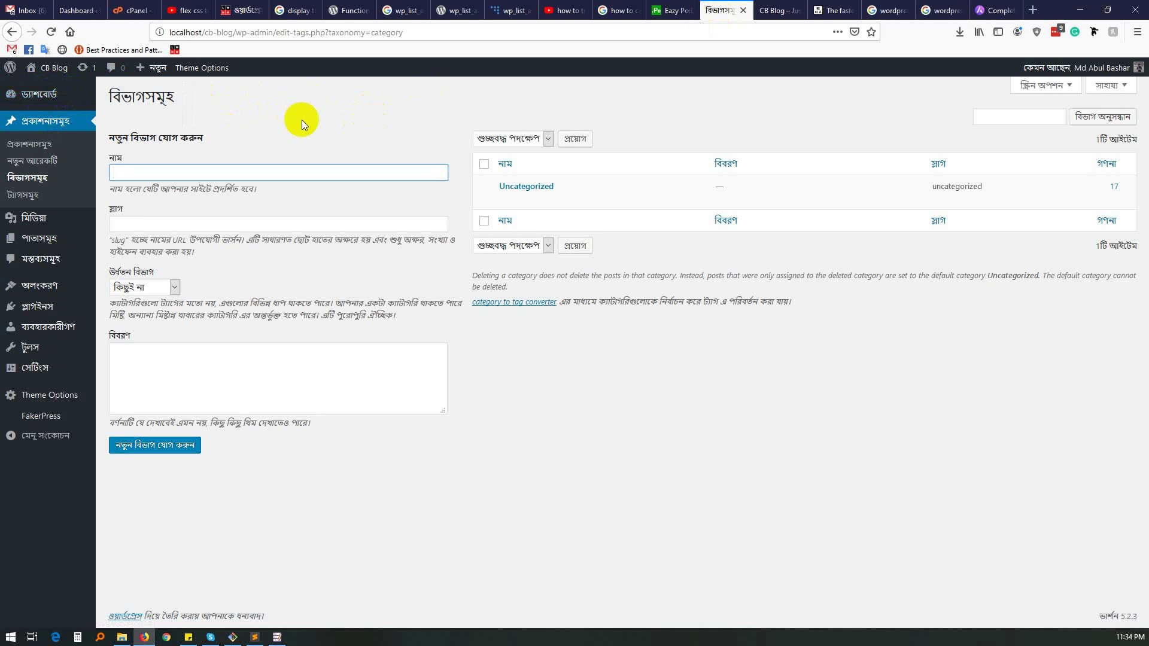
click(40, 99)
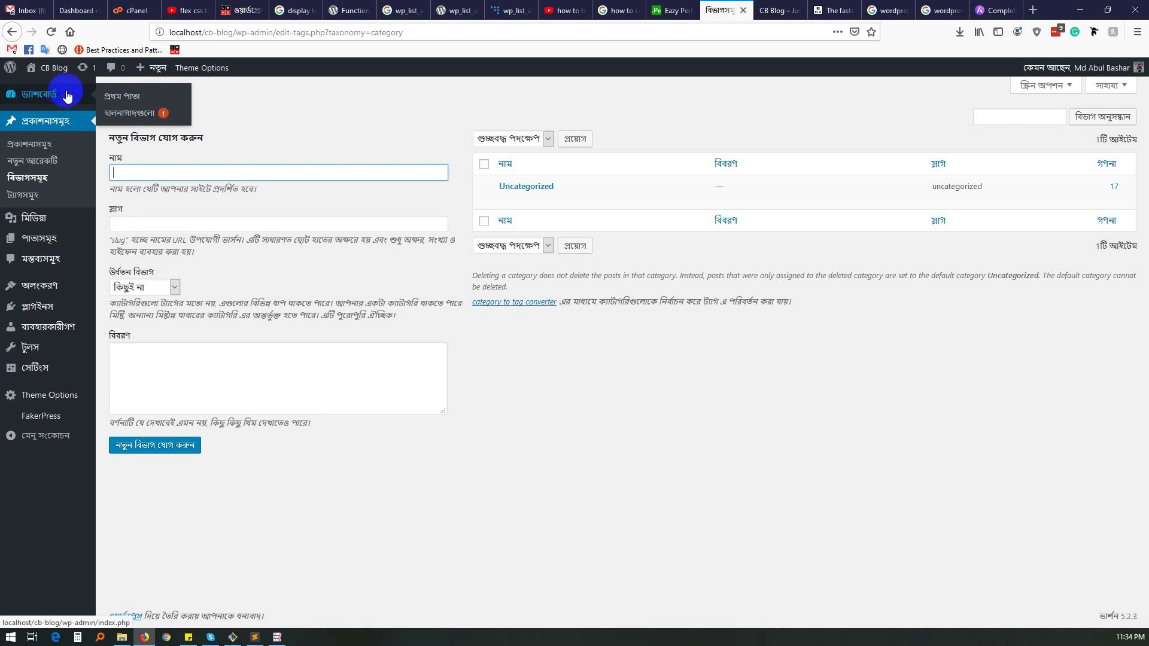
click(40, 97)
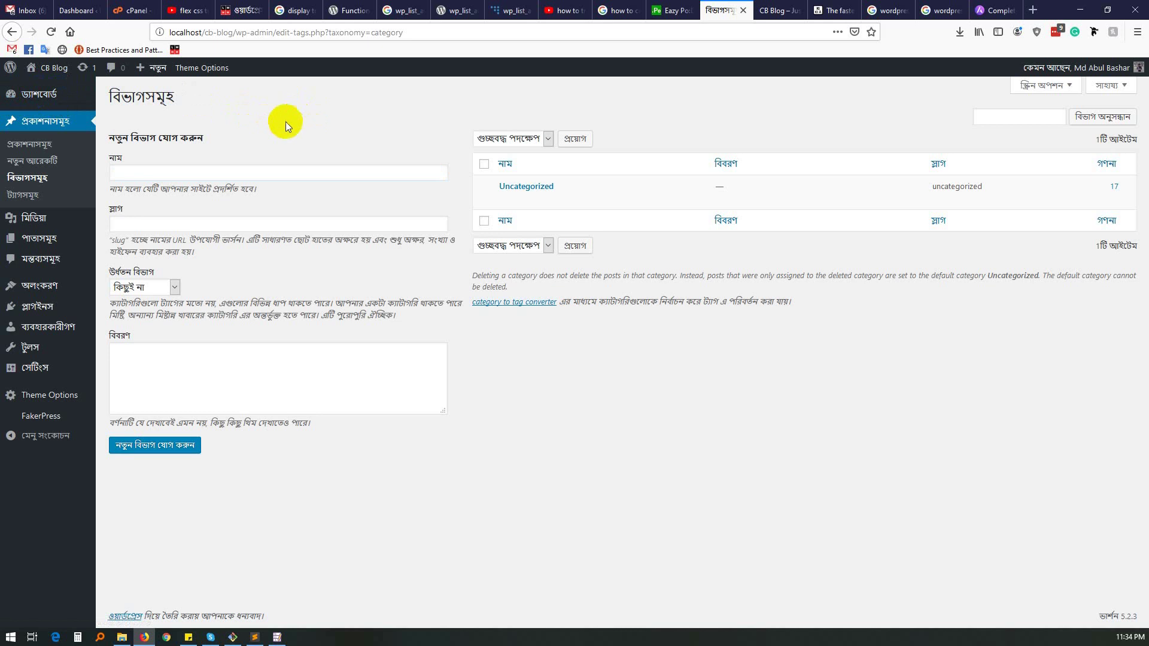
click(36, 94)
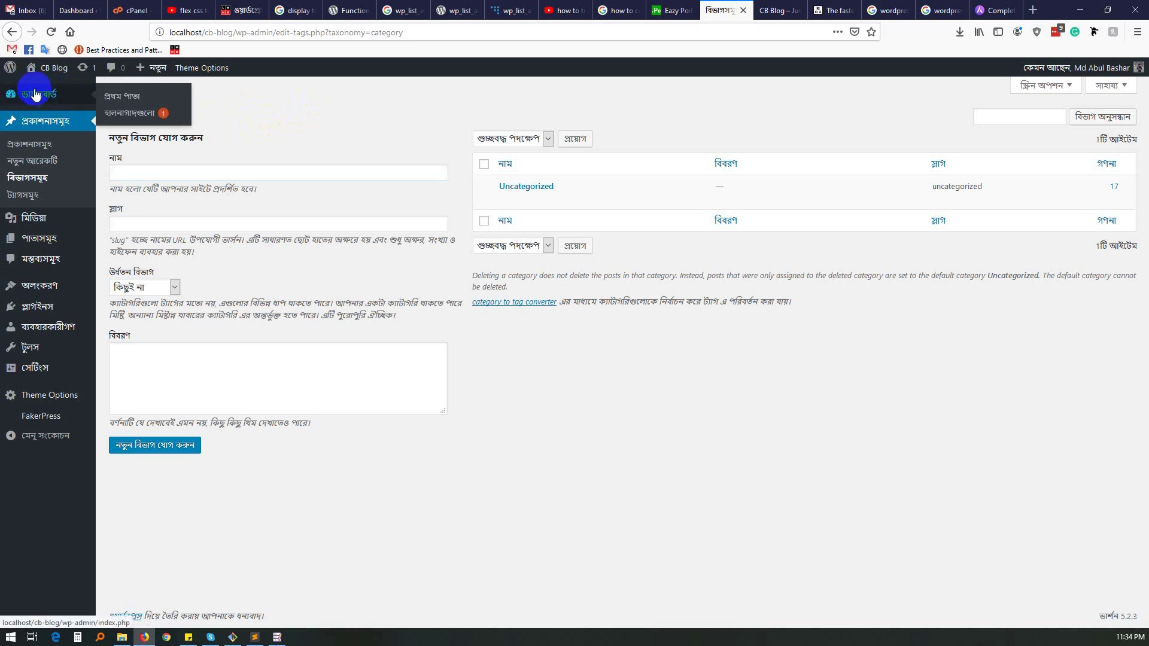
double_click(181, 137)
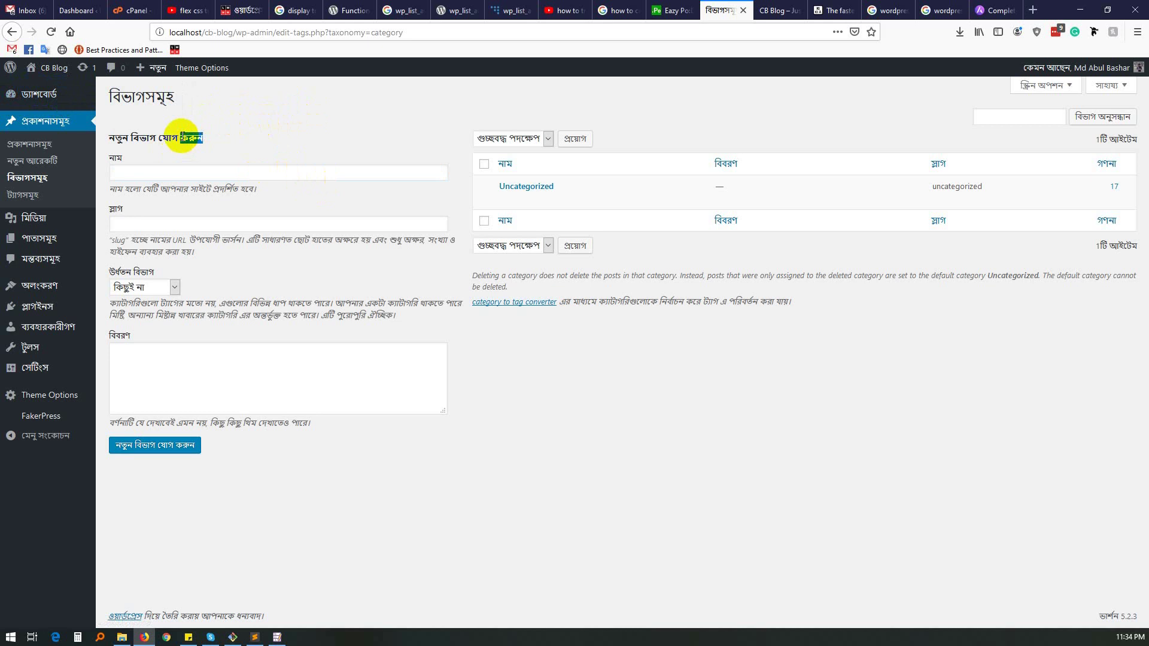
click(778, 10)
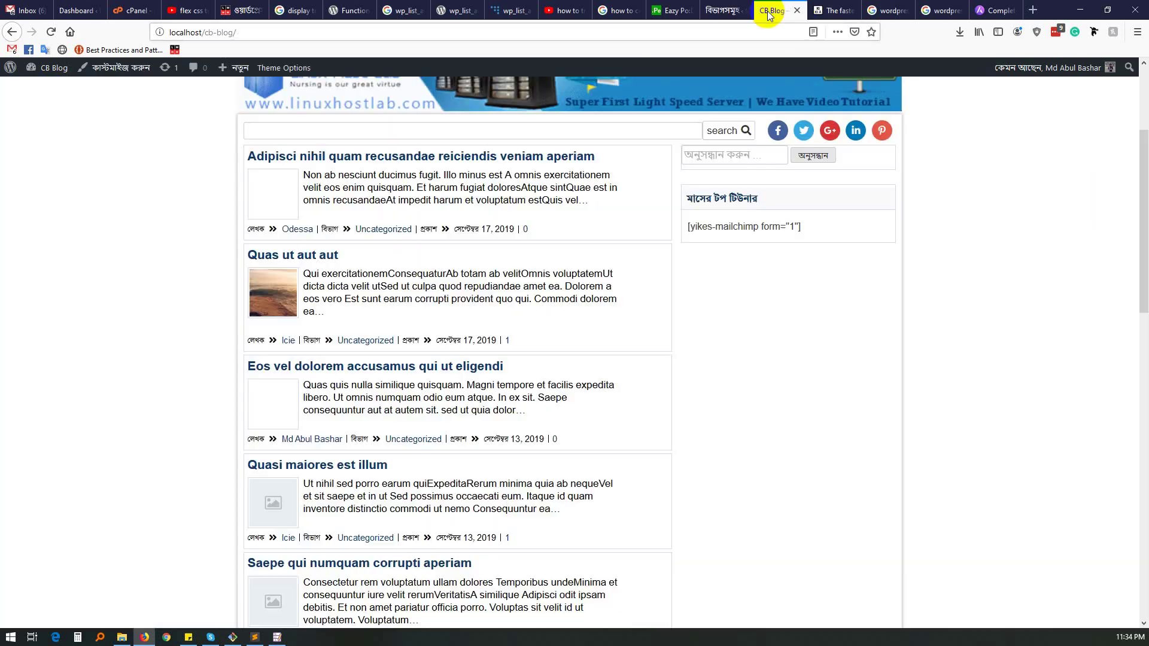
Return to Poedit, translate the post author string "by %s" as "লিখেছেন %s", and save the file.
click(277, 637)
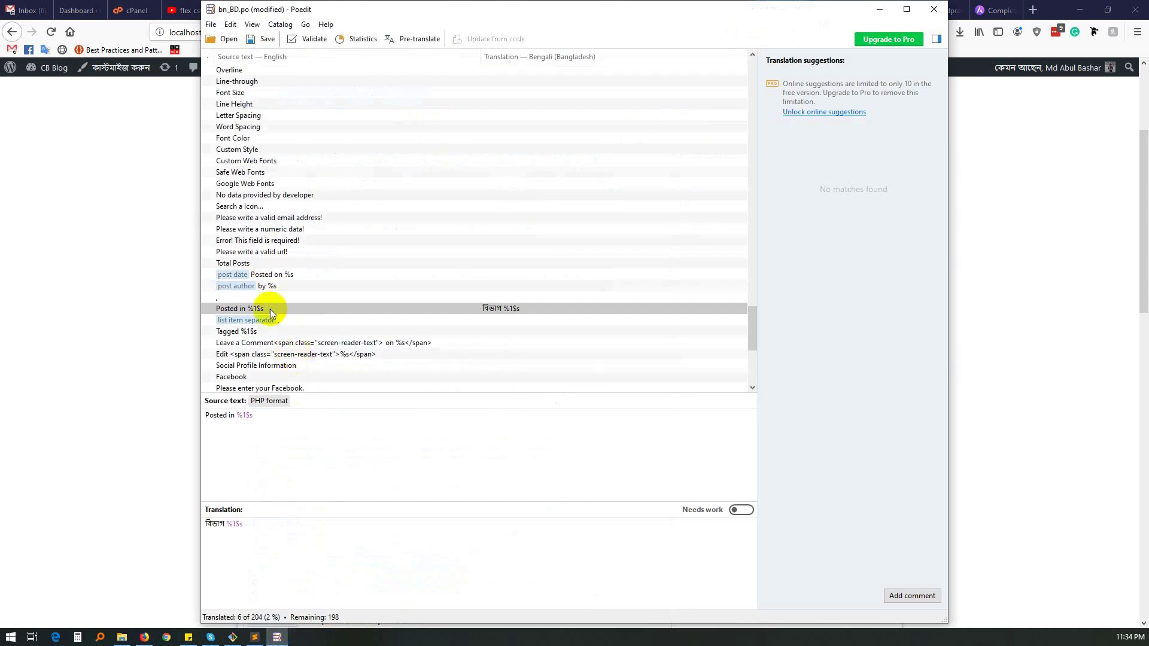
click(268, 286)
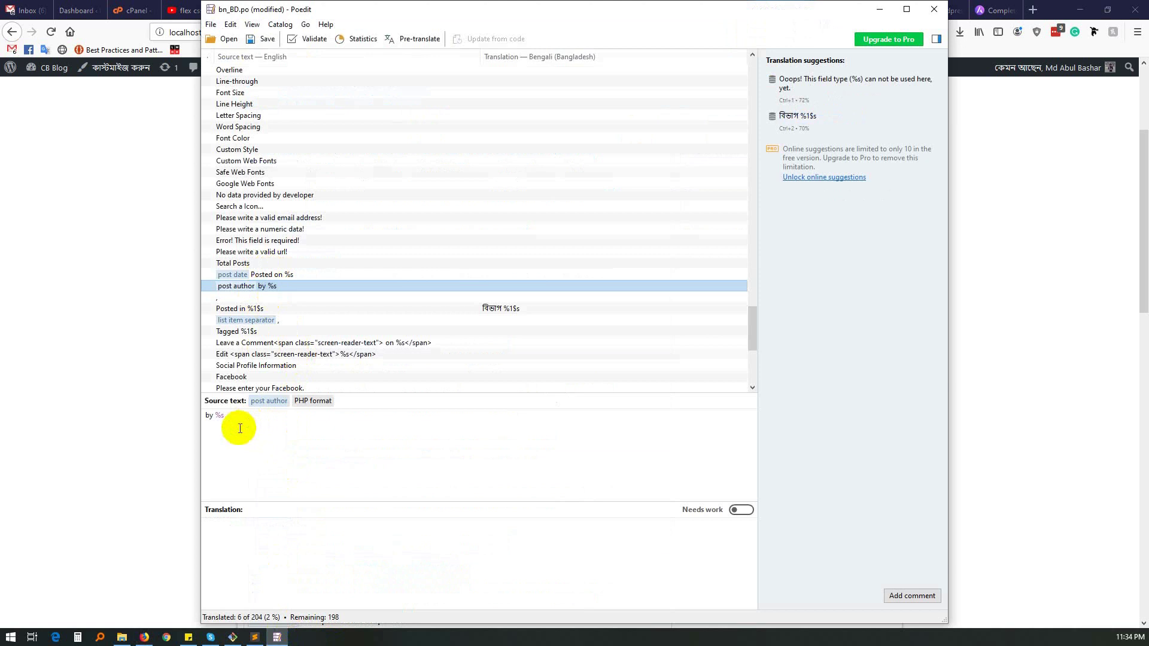
drag(236, 416, 184, 411)
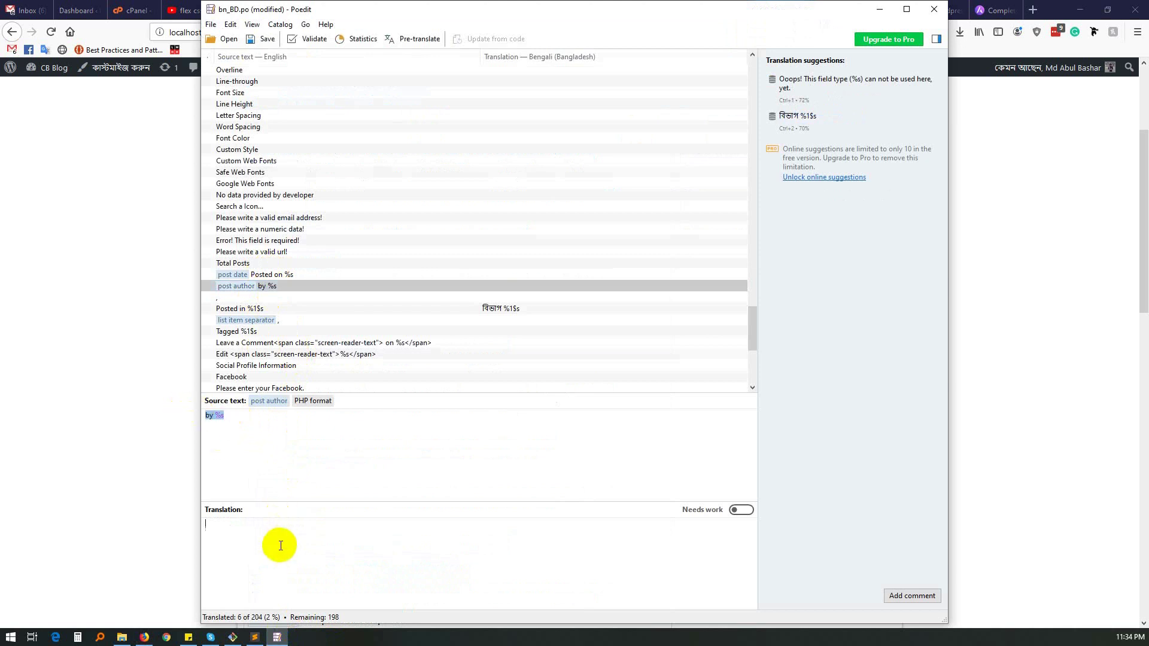
text(by %s)
drag(214, 527, 183, 527)
text(লিখেছেন)
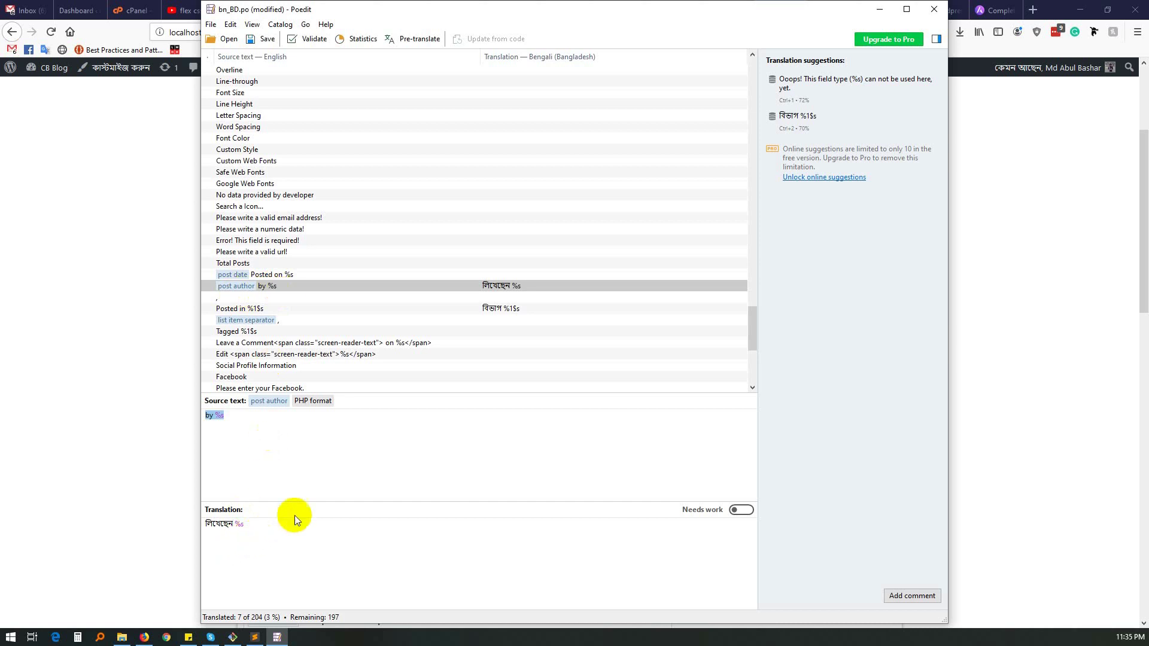
click(248, 524)
drag(247, 525, 235, 525)
click(262, 38)
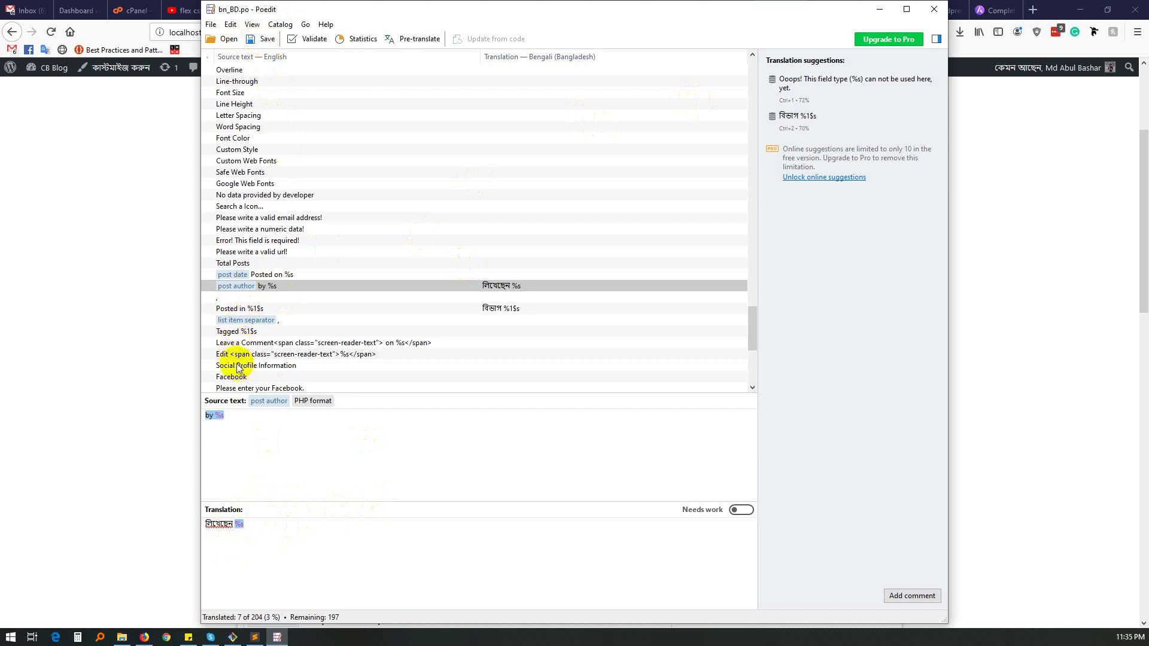
Translate "Edit" as "এডিট" in the Edit screen-reader-text entry, keeping the copied span code and %s, and save the file.
click(266, 354)
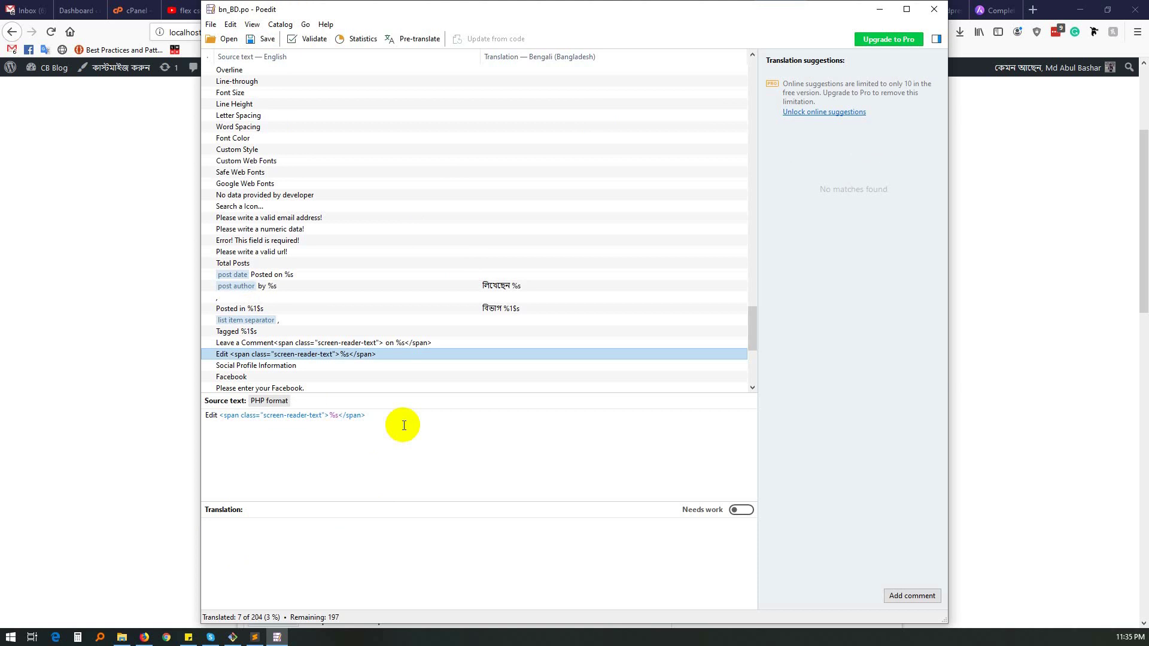
drag(404, 426, 185, 423)
key(ctrl+c)
click(294, 539)
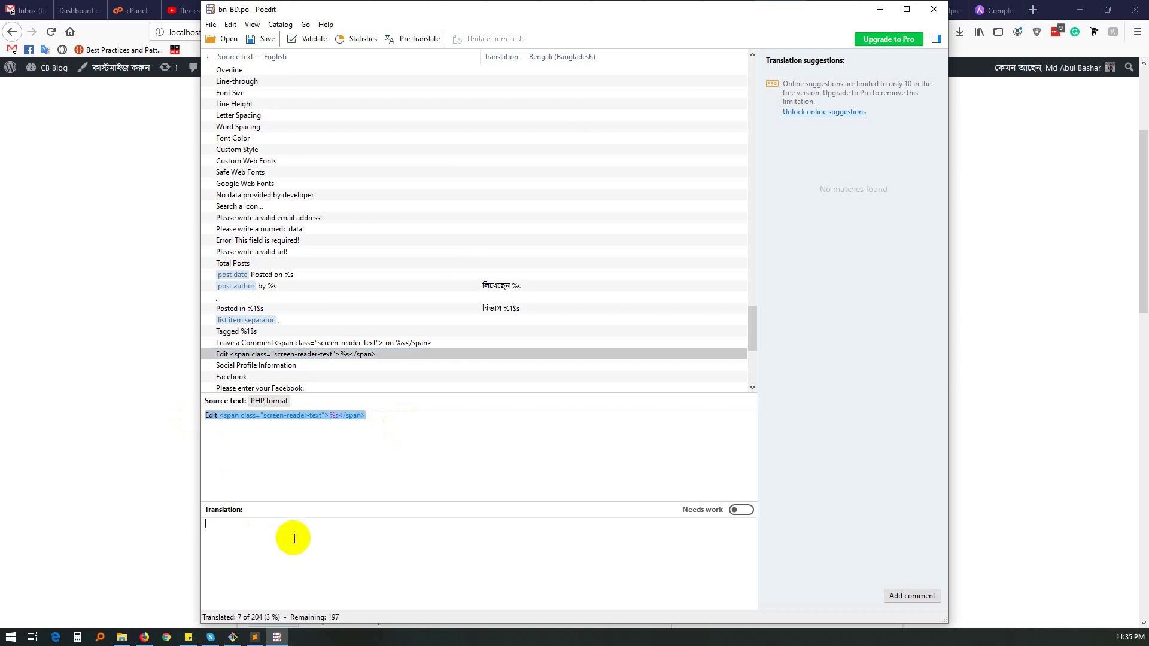
key(ctrl+v)
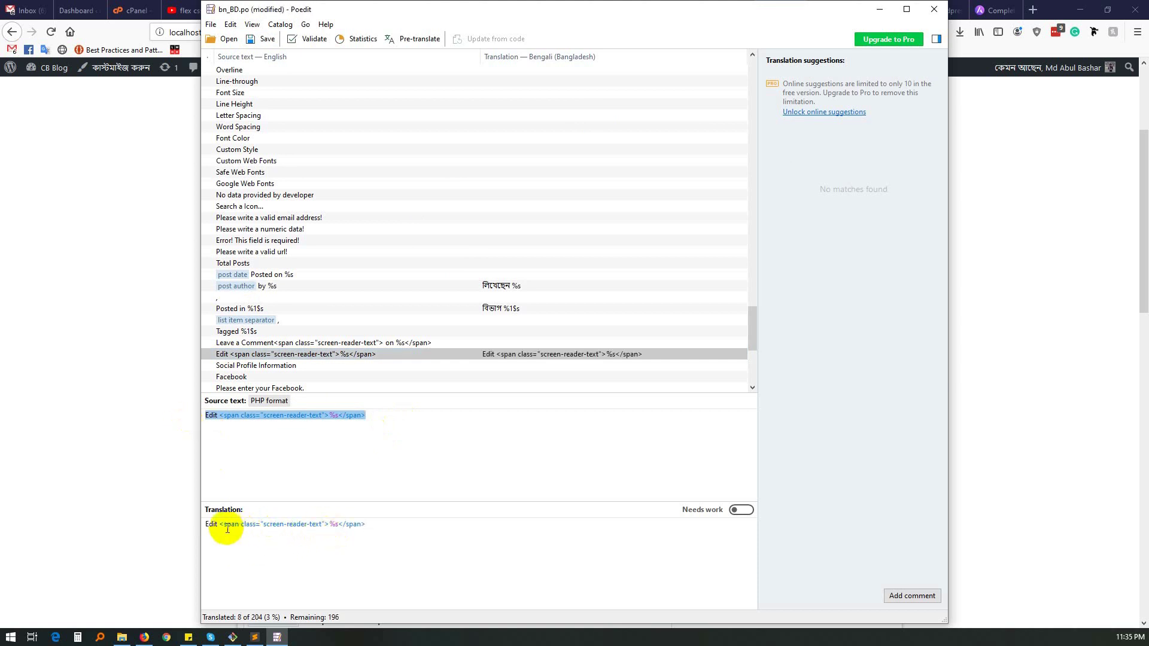
double_click(210, 525)
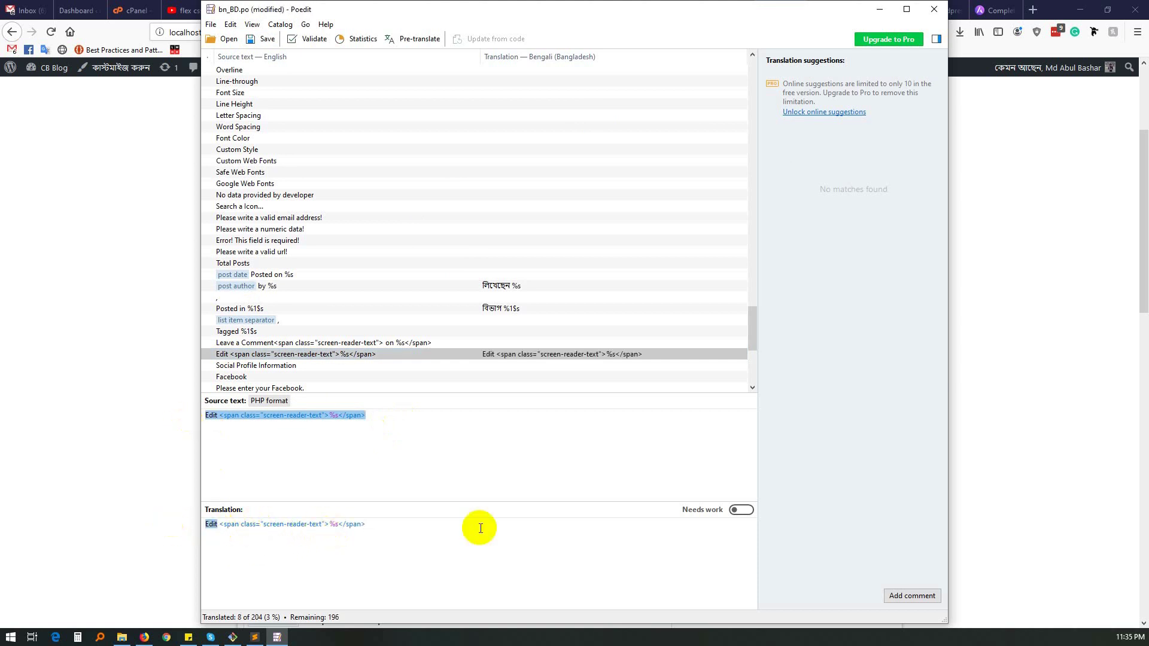
text(েএডিট)
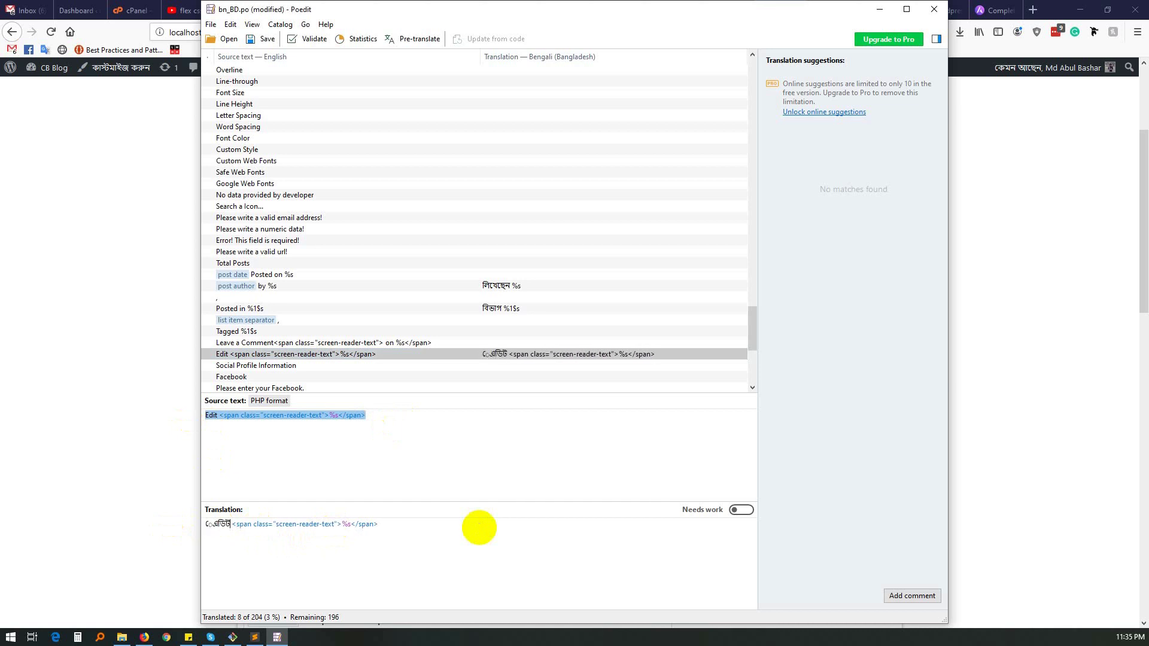
key(Delete)
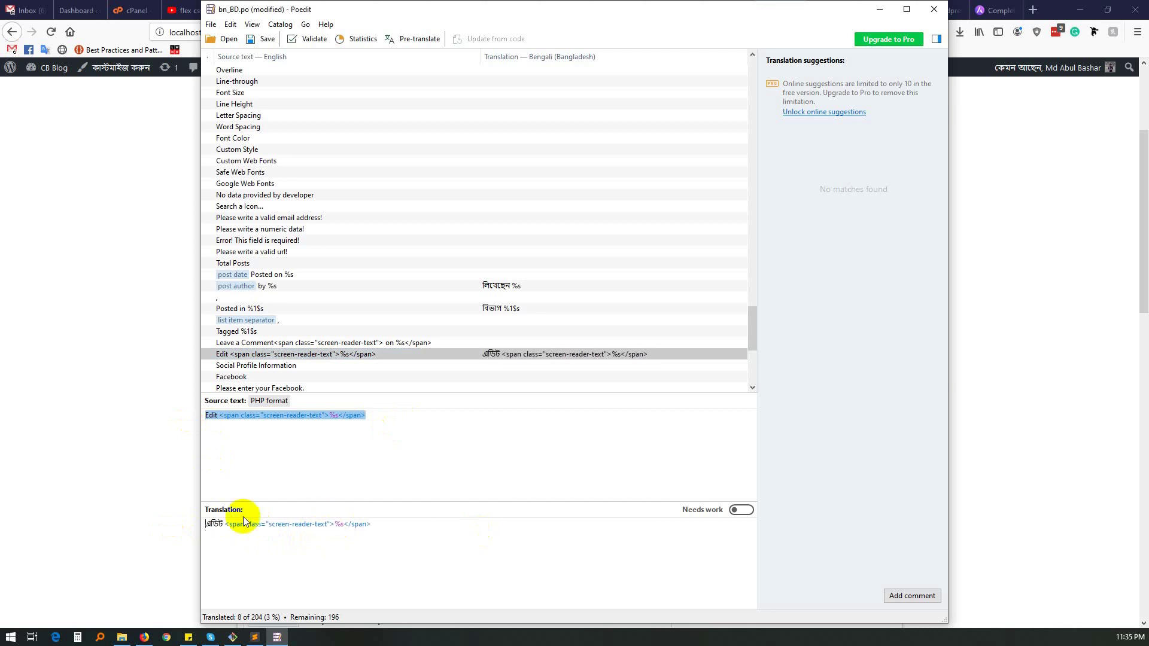
click(226, 523)
key(BackSpace)
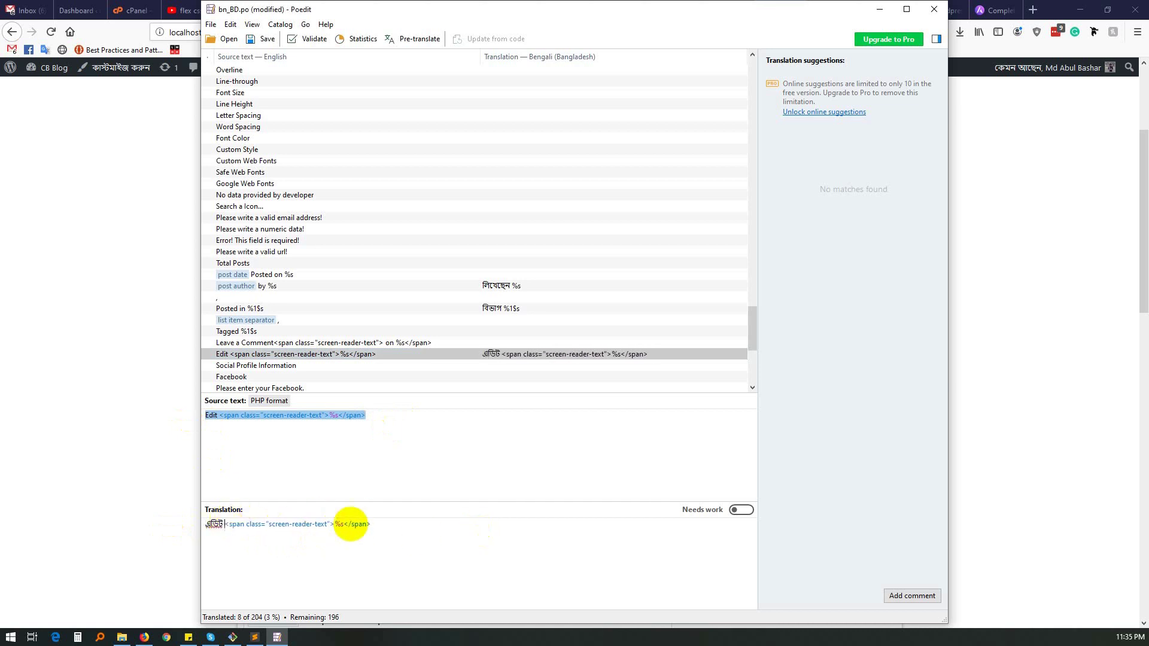
click(268, 41)
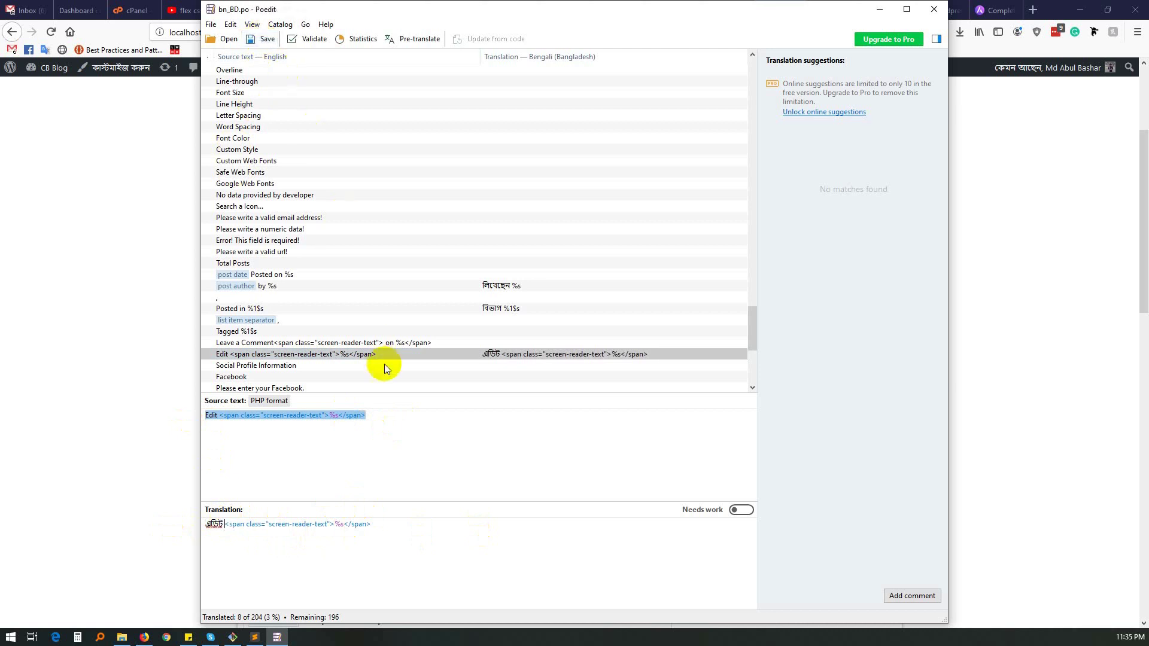
Begin the Bangla translation of the "Pages:" entry near the end of the string list with "পে".
scroll(539, 290, down, 7)
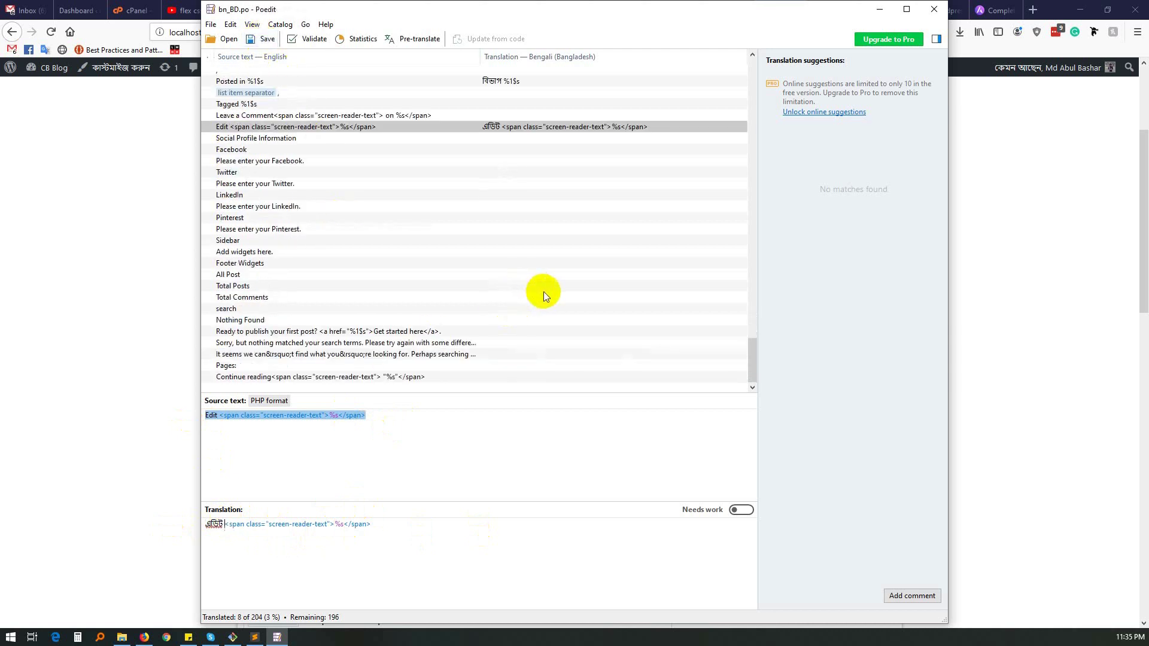
scroll(543, 292, up, 20)
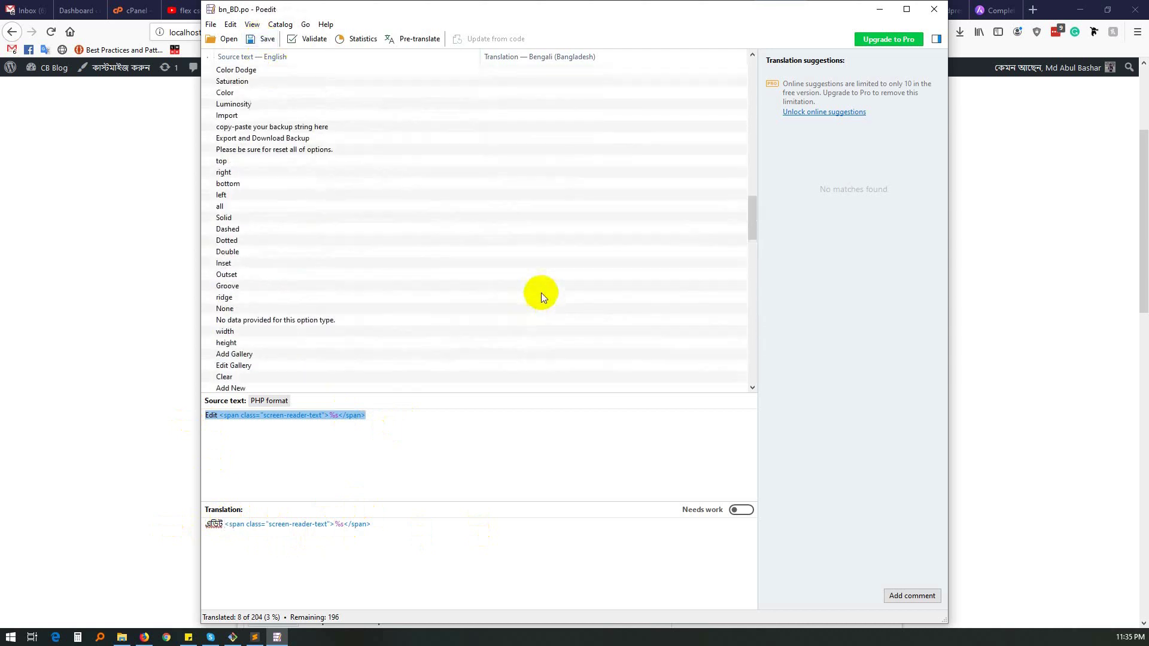
scroll(539, 294, up, 15)
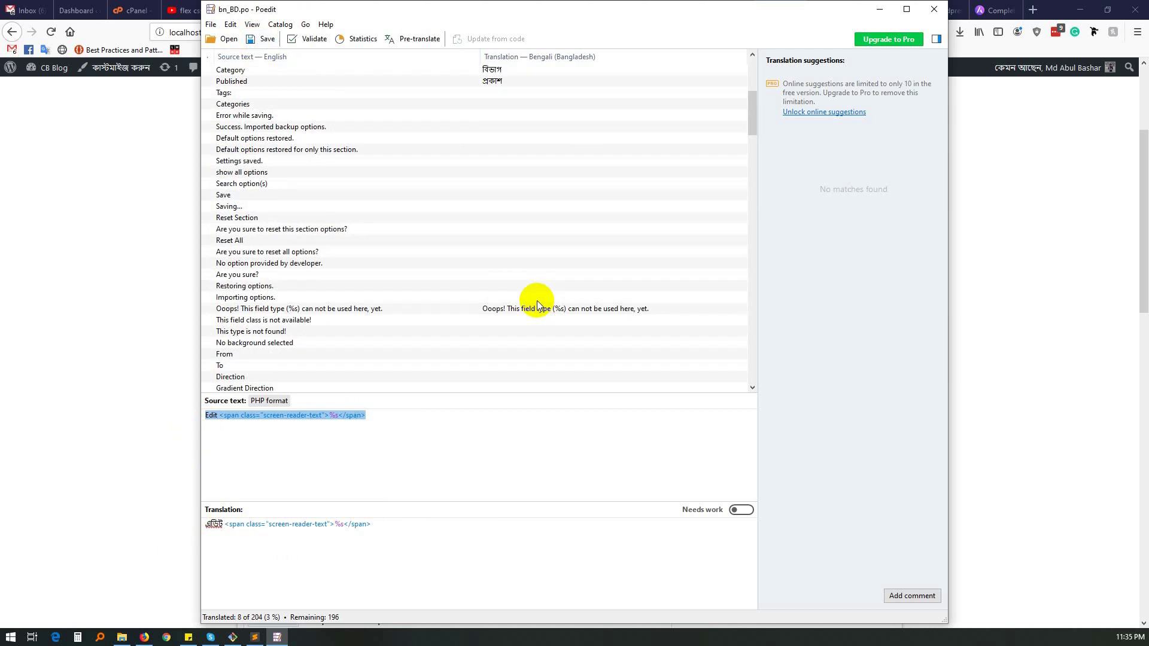
scroll(538, 297, up, 7)
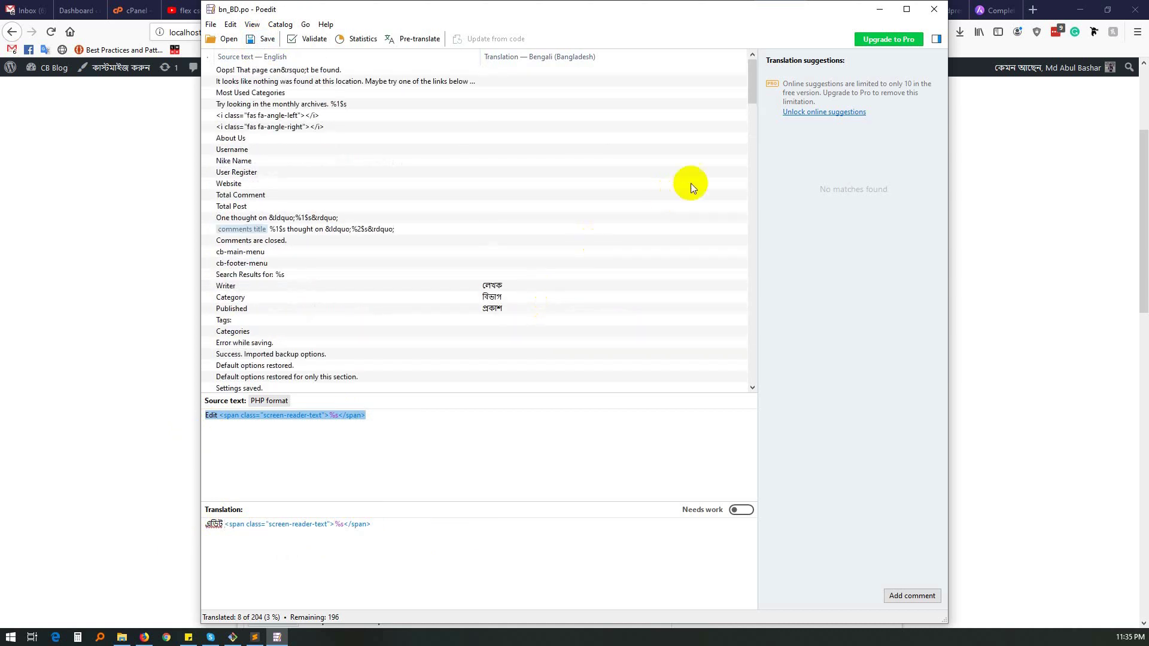
drag(752, 90, 752, 64)
scroll(425, 322, down, 7)
drag(752, 106, 752, 359)
click(251, 366)
text(েজে)
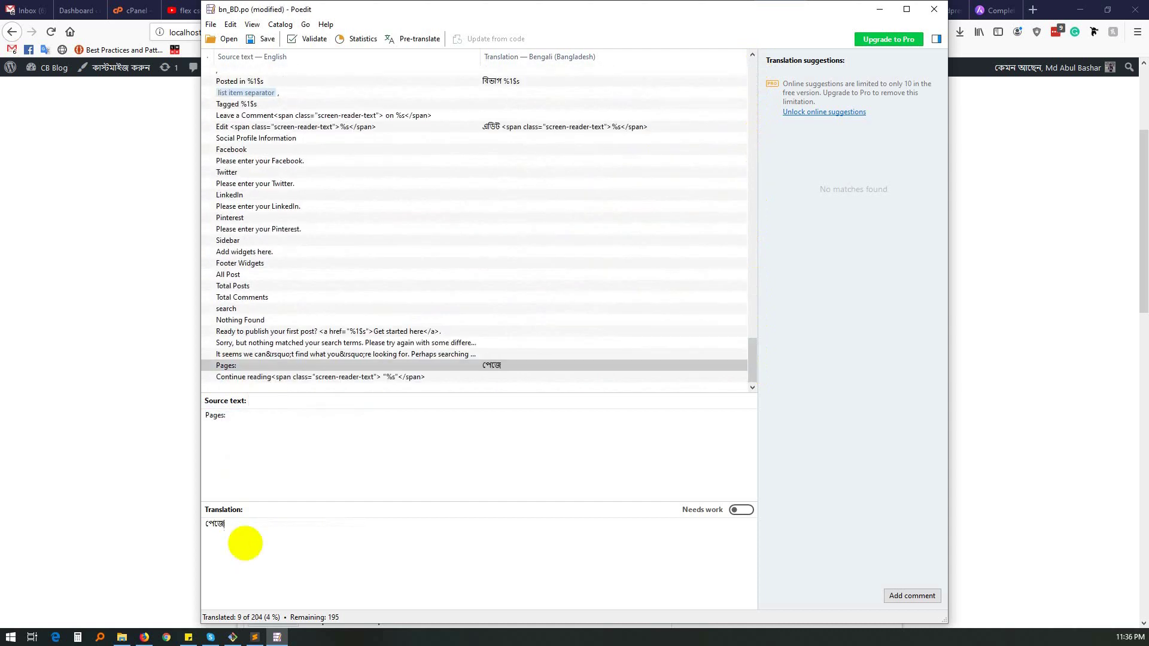
key(BackSpace)
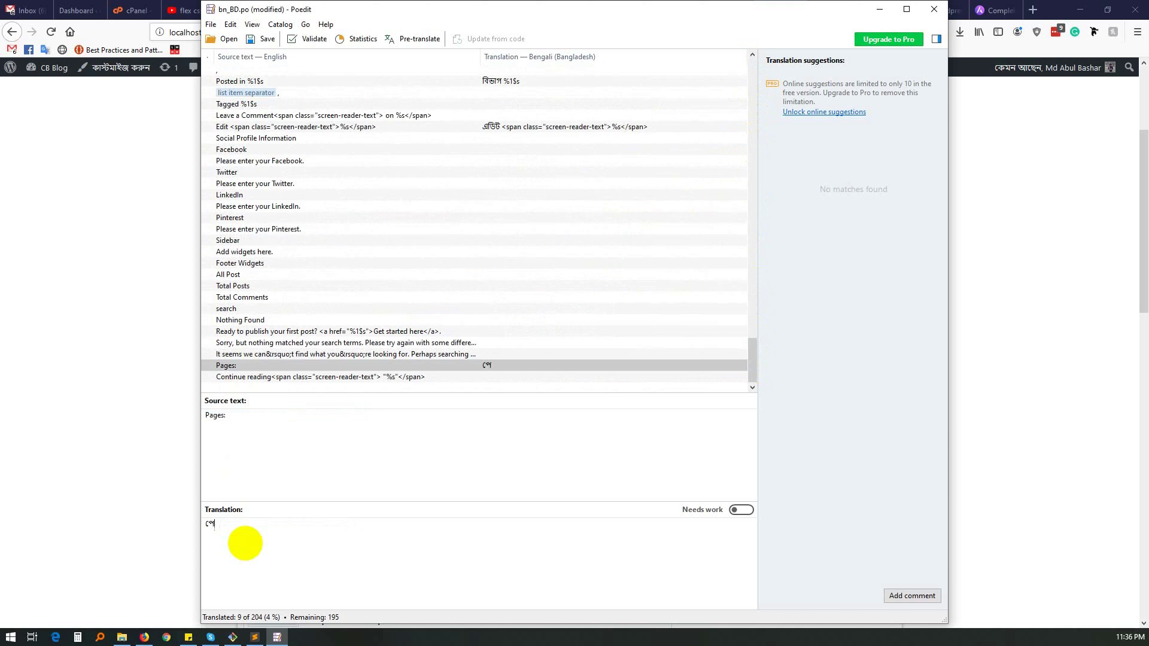